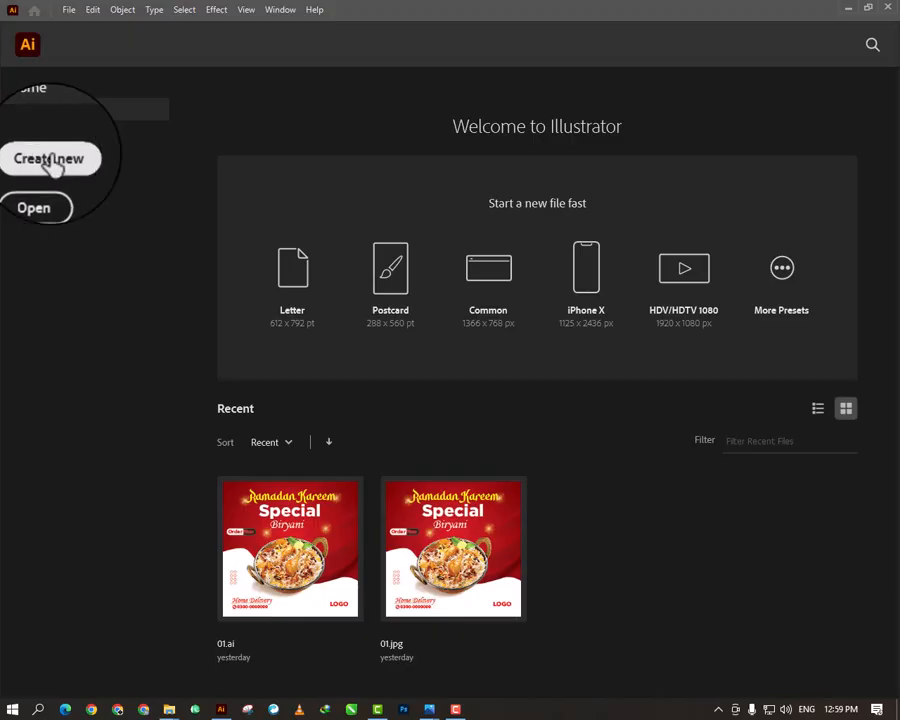
- Create a new 1080 x 1080 px document with CMYK color and 300 ppi raster effects
{"action": "left_click", "coordinate": [50, 160]}
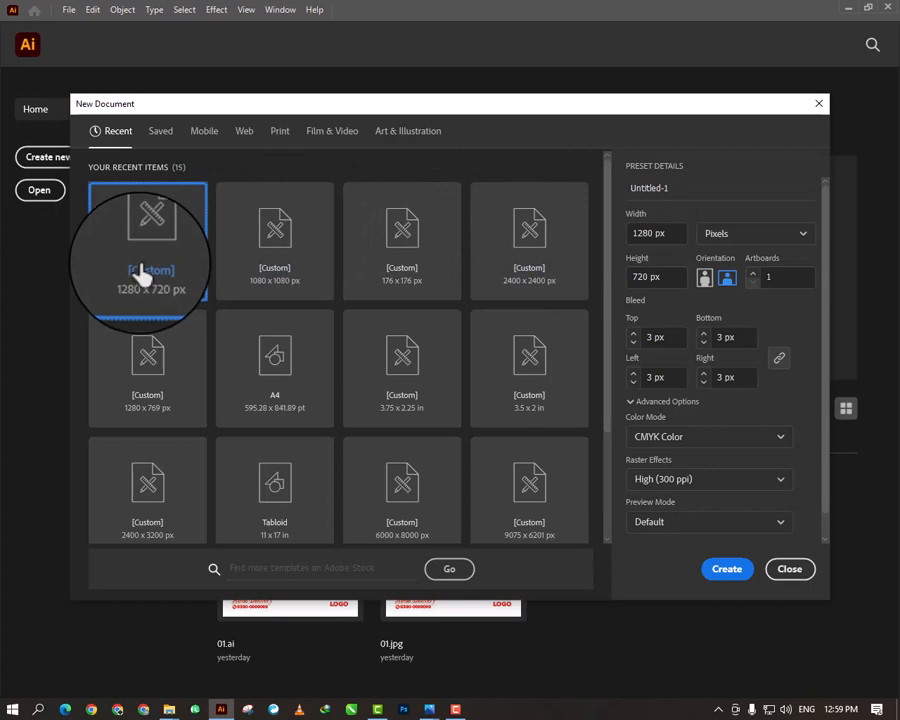
{"action": "left_click", "coordinate": [282, 270]}
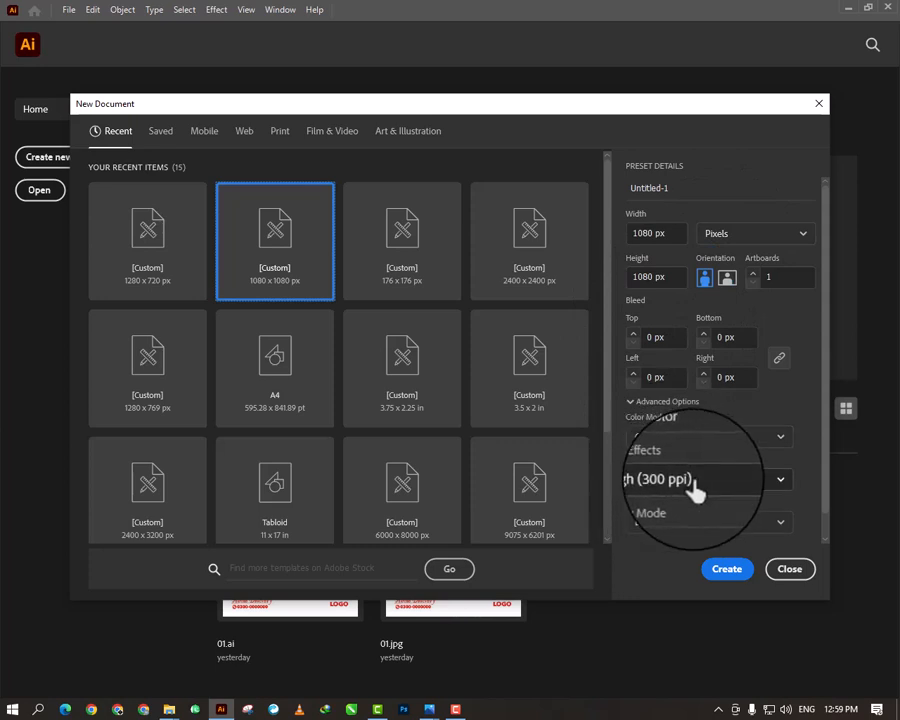
{"action": "left_click", "coordinate": [727, 568]}
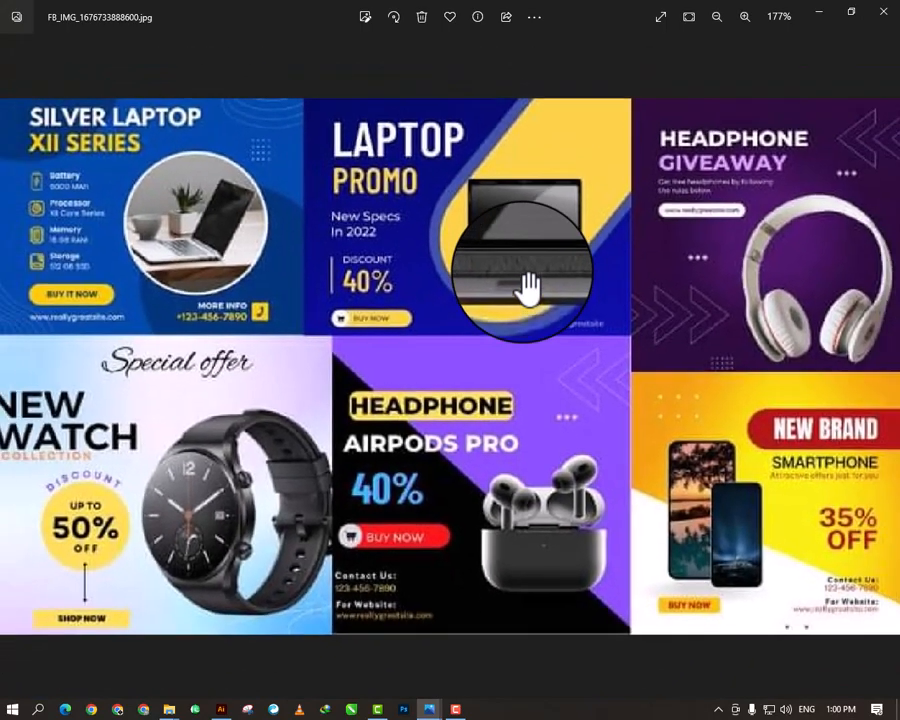
- Switch to the photo viewer and examine the laptop, headphone, watch and smartphone post designs in the reference image
{"action": "scroll", "coordinate": [523, 268], "scroll_direction": "down", "scroll_amount": 3}
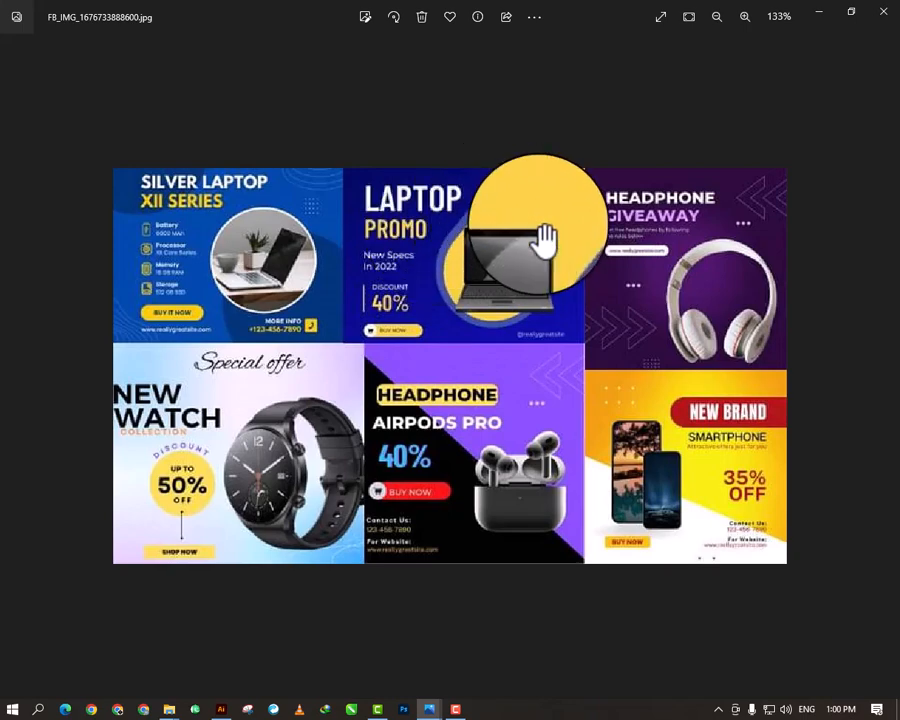
{"action": "scroll", "coordinate": [548, 316], "scroll_direction": "up", "scroll_amount": 1}
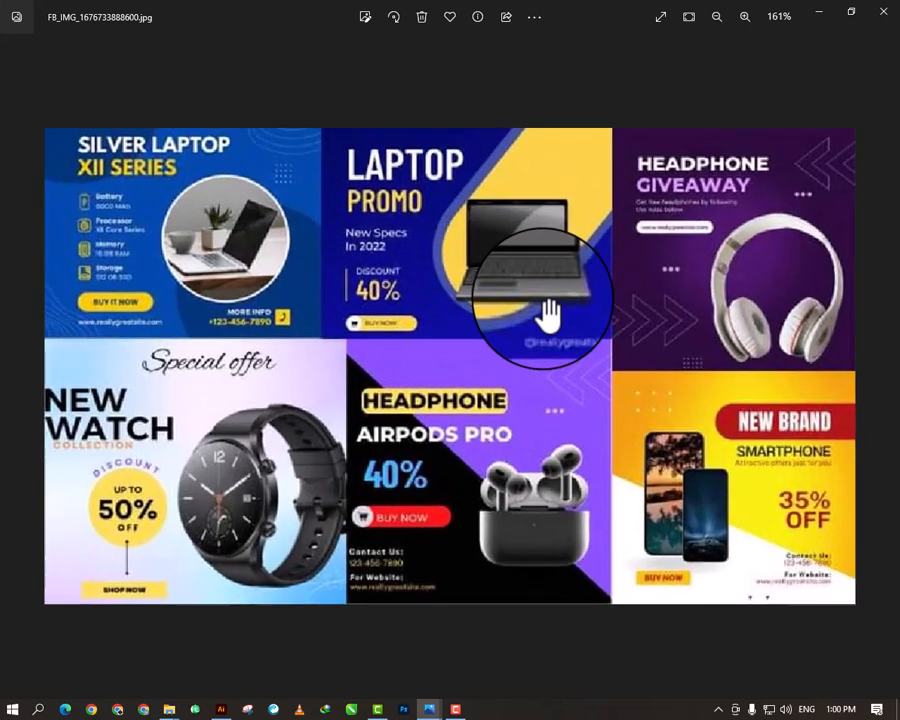
{"action": "scroll", "coordinate": [548, 316], "scroll_direction": "up", "scroll_amount": 1}
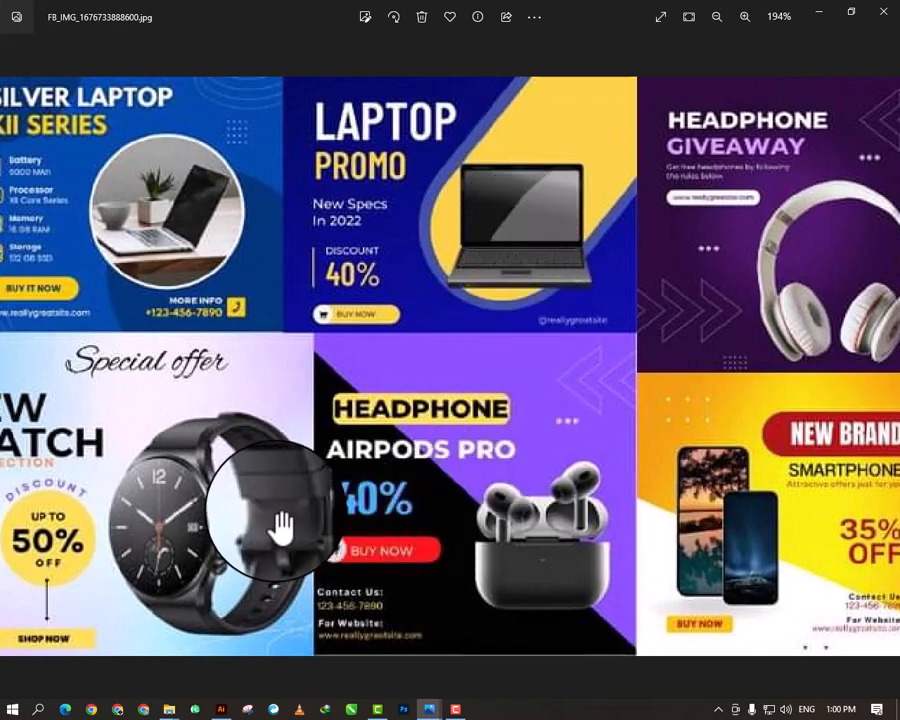
{"action": "scroll", "coordinate": [345, 442], "scroll_direction": "down", "scroll_amount": 1}
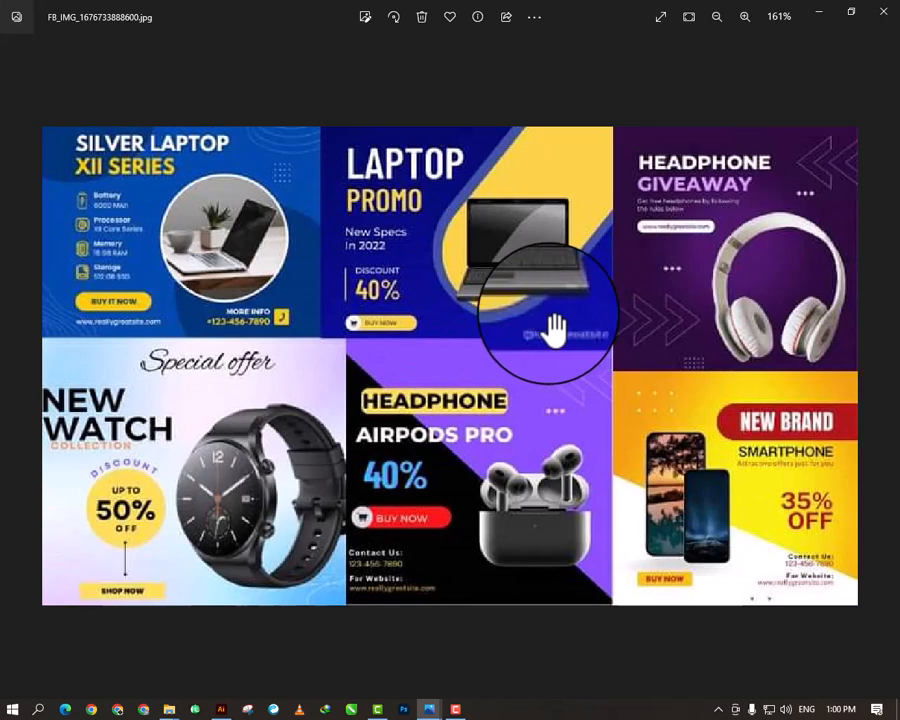
{"action": "scroll", "coordinate": [556, 332], "scroll_direction": "up", "scroll_amount": 2}
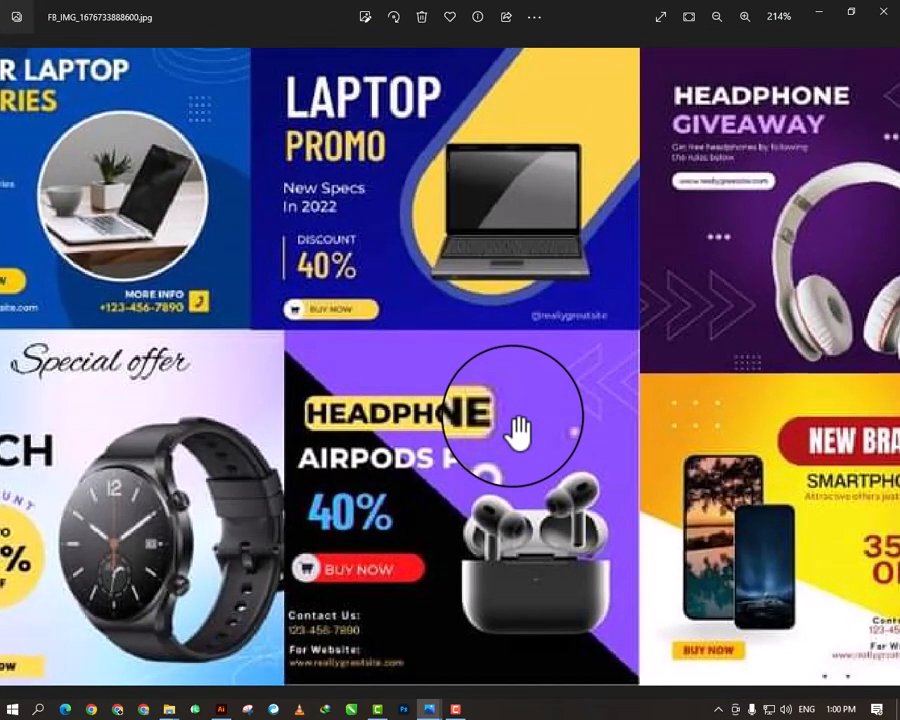
{"action": "scroll", "coordinate": [517, 432], "scroll_direction": "down", "scroll_amount": 1}
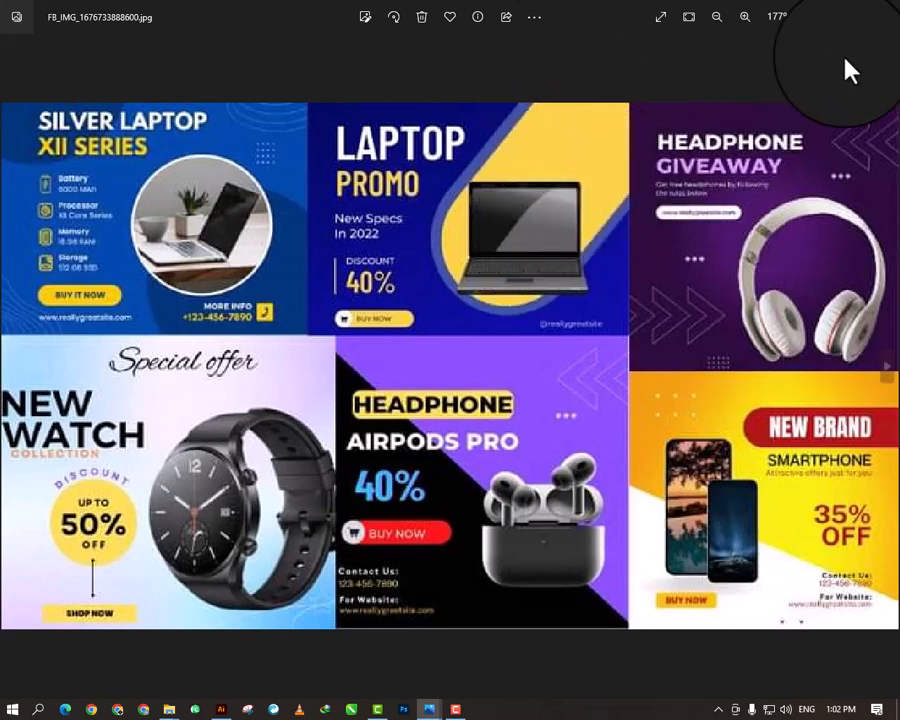
{"action": "left_click", "coordinate": [820, 18]}
- Draw a square on the artboard, center it, and shorten it from its lower edge into a wide rectangle
{"action": "left_click_drag", "start_coordinate": [434, 474], "coordinate": [425, 310]}
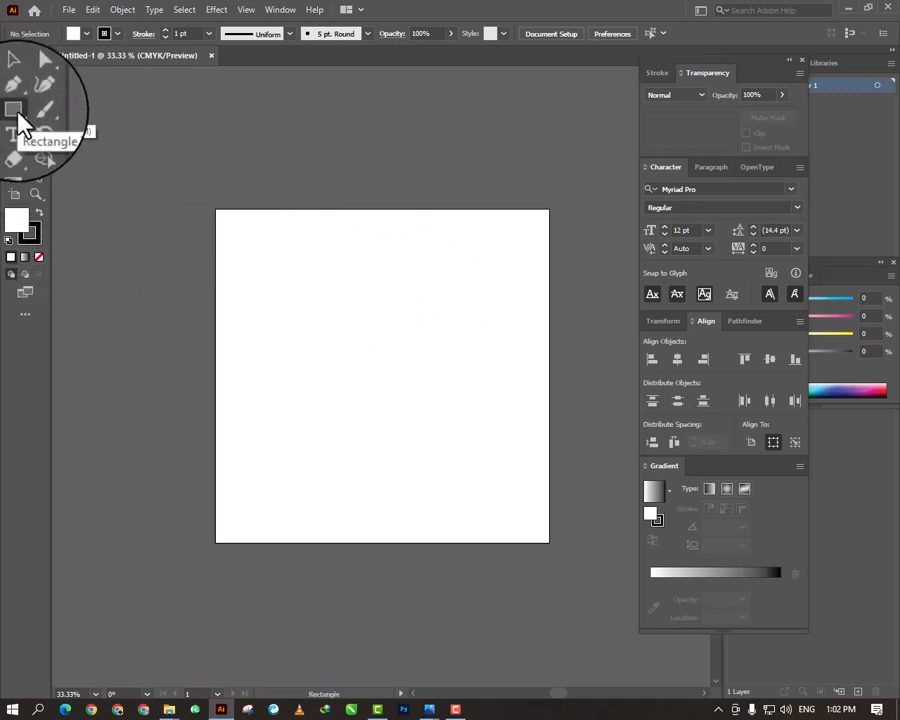
{"action": "left_click_drag", "start_coordinate": [225, 295], "coordinate": [491, 404]}
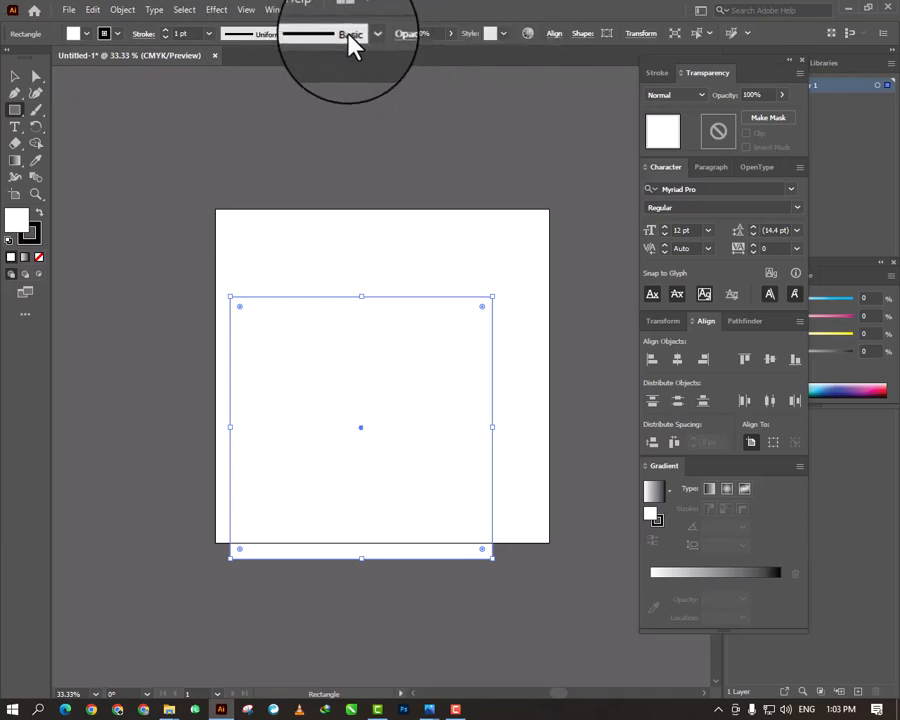
{"action": "left_click", "coordinate": [272, 12]}
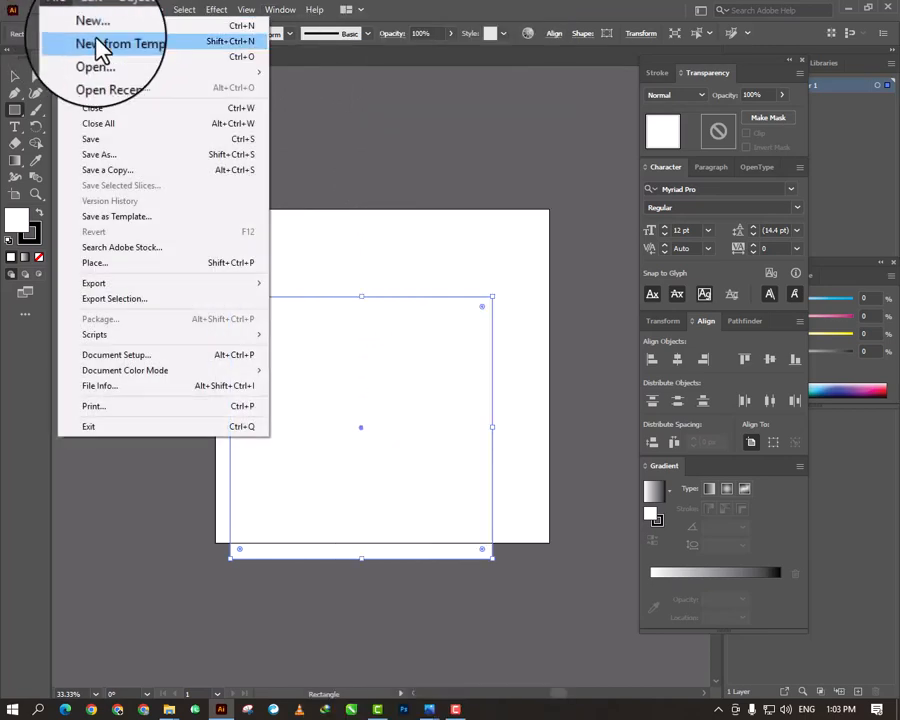
{"action": "left_click", "coordinate": [315, 7]}
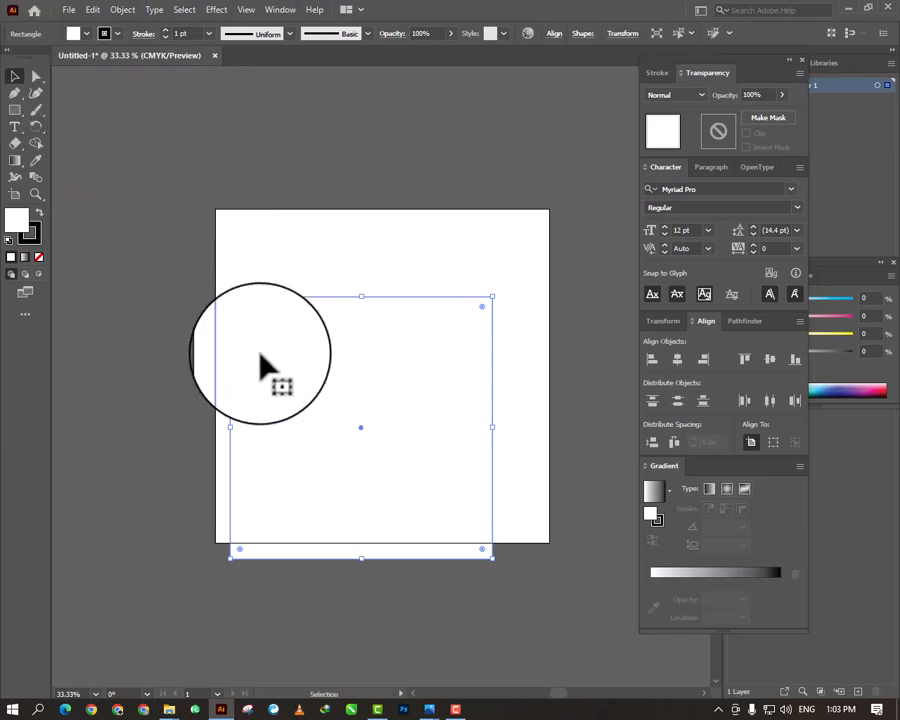
{"action": "left_click_drag", "start_coordinate": [331, 399], "coordinate": [352, 348]}
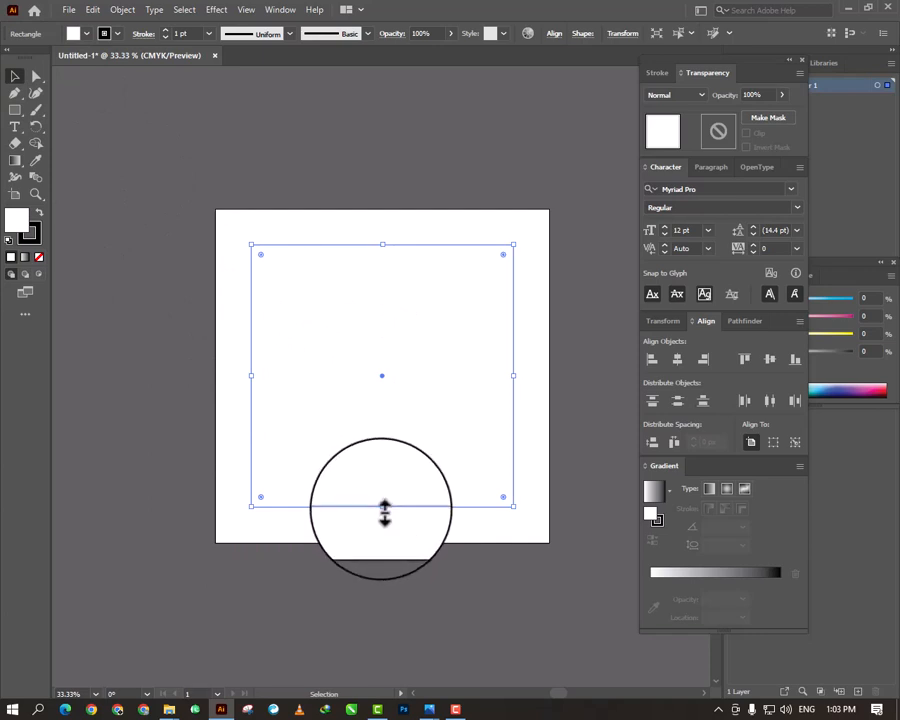
{"action": "left_click_drag", "start_coordinate": [384, 512], "coordinate": [381, 392]}
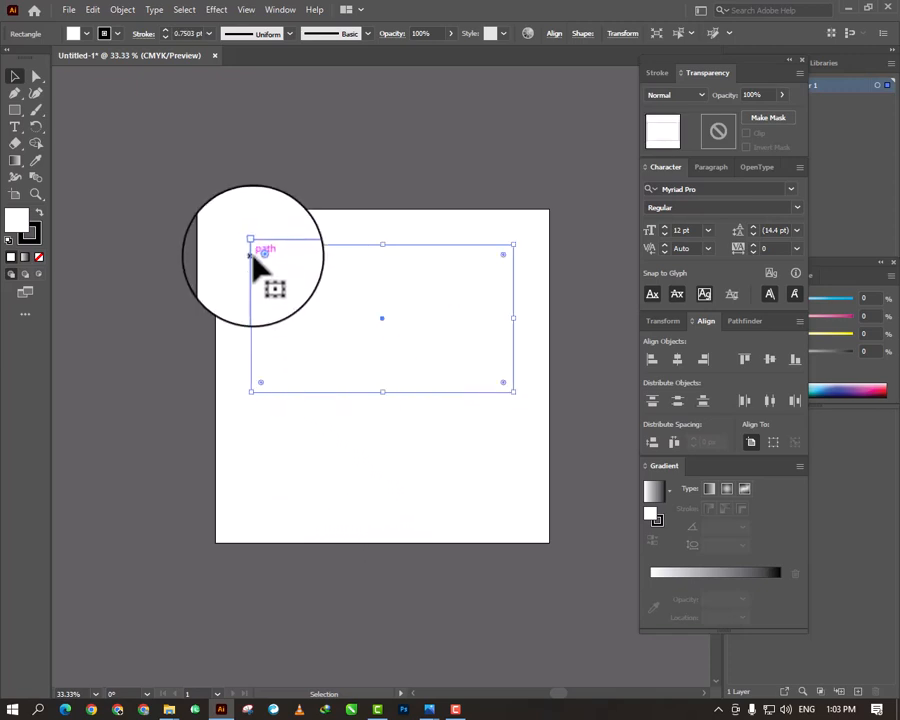
- Remove the rectangle's stroke and fill it with red (C=0 M=90 Y=85 K=0)
{"action": "left_click", "coordinate": [117, 37]}
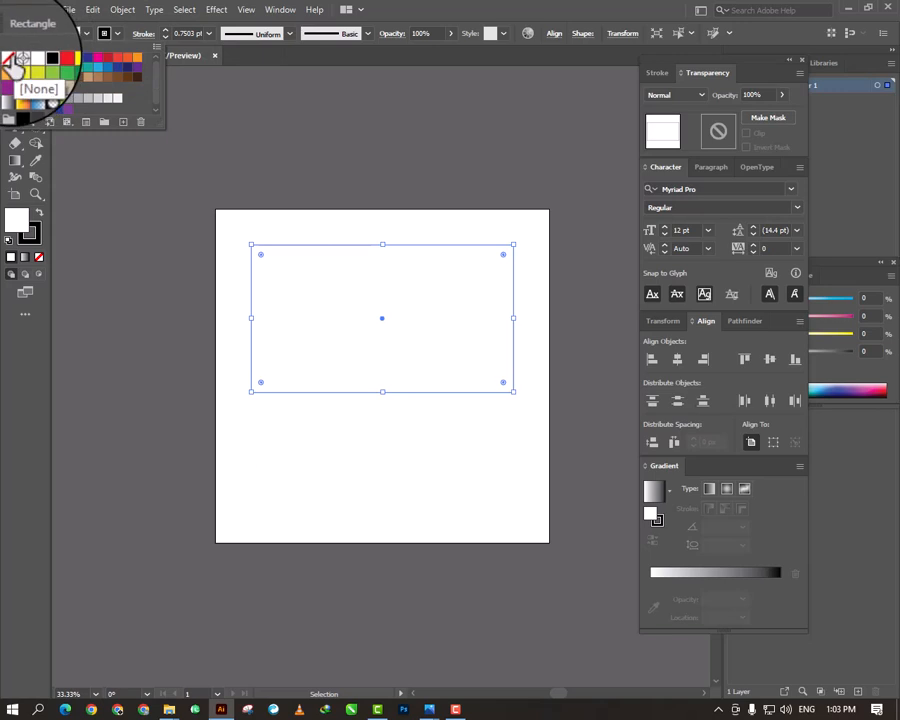
{"action": "left_click", "coordinate": [8, 58]}
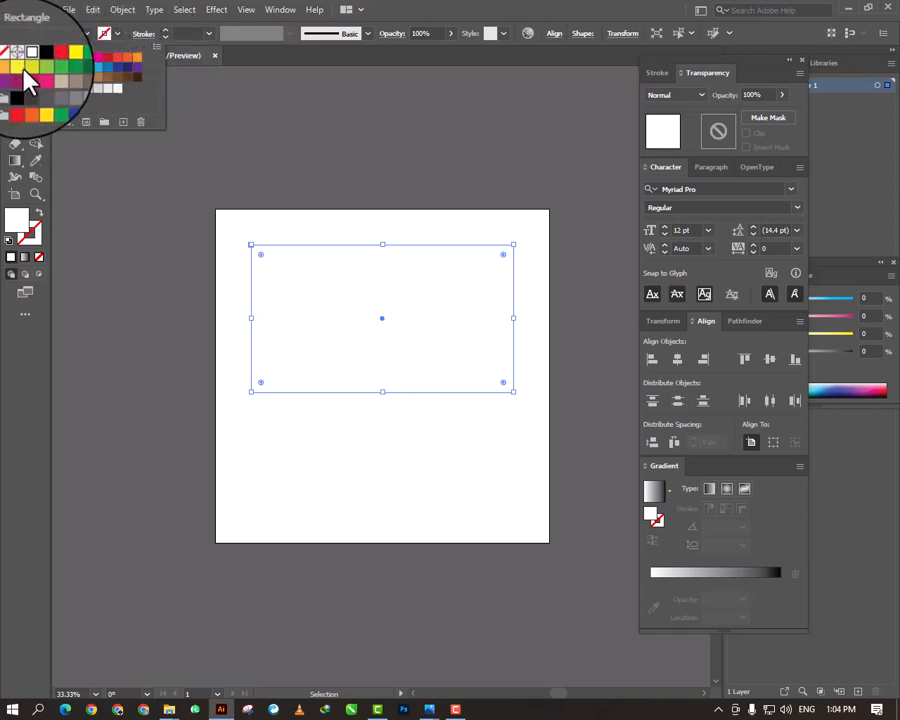
{"action": "left_click", "coordinate": [117, 58]}
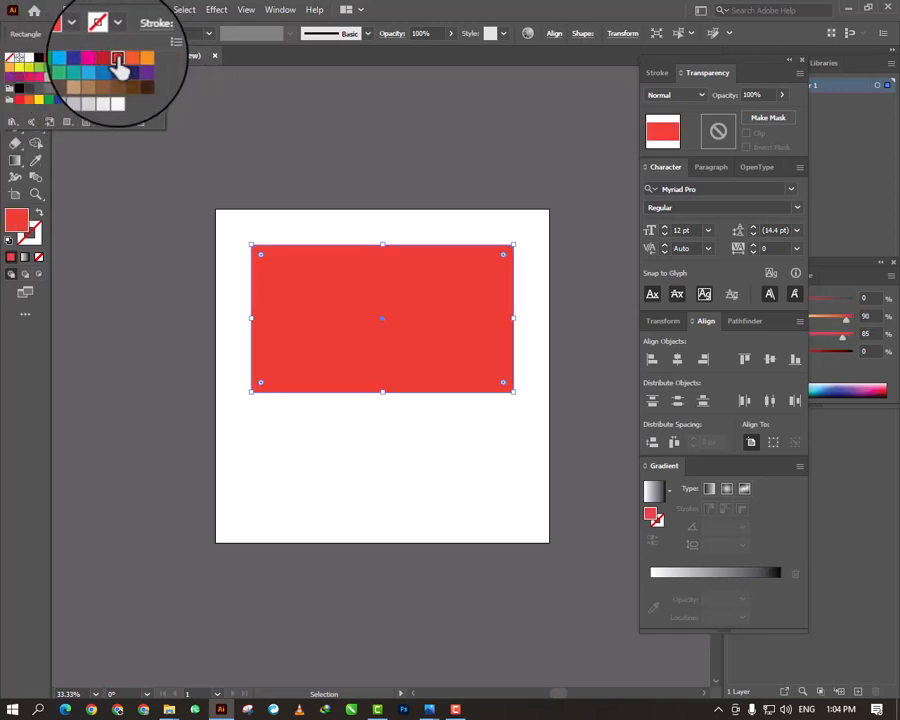
{"action": "left_click", "coordinate": [306, 245]}
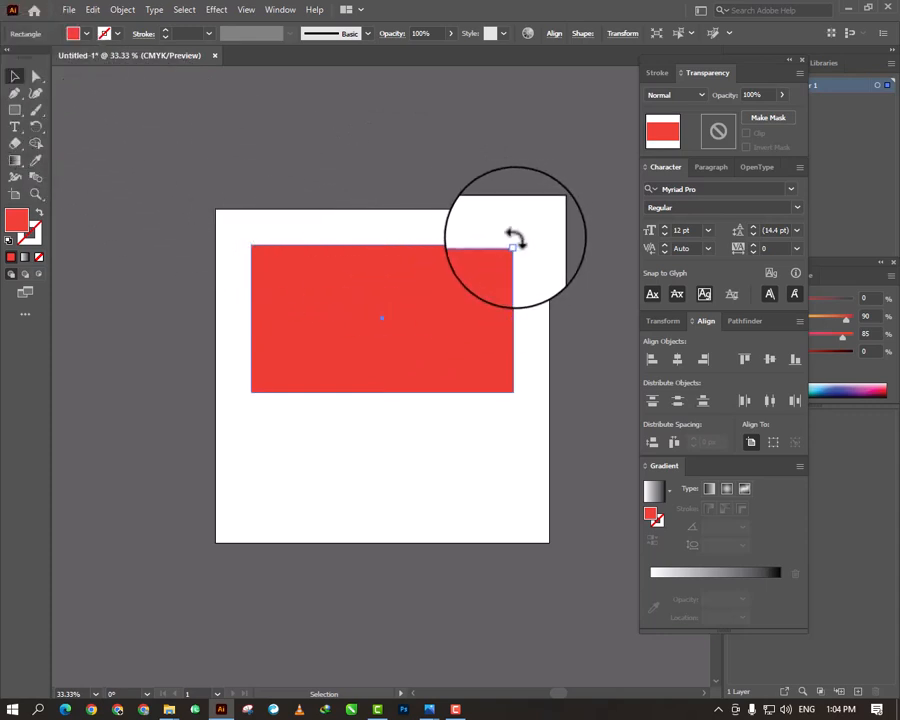
- Rotate the red rectangle about 43° counterclockwise and move it so it overhangs the artboard's upper-right corner
{"action": "left_click_drag", "start_coordinate": [513, 240], "coordinate": [425, 192]}
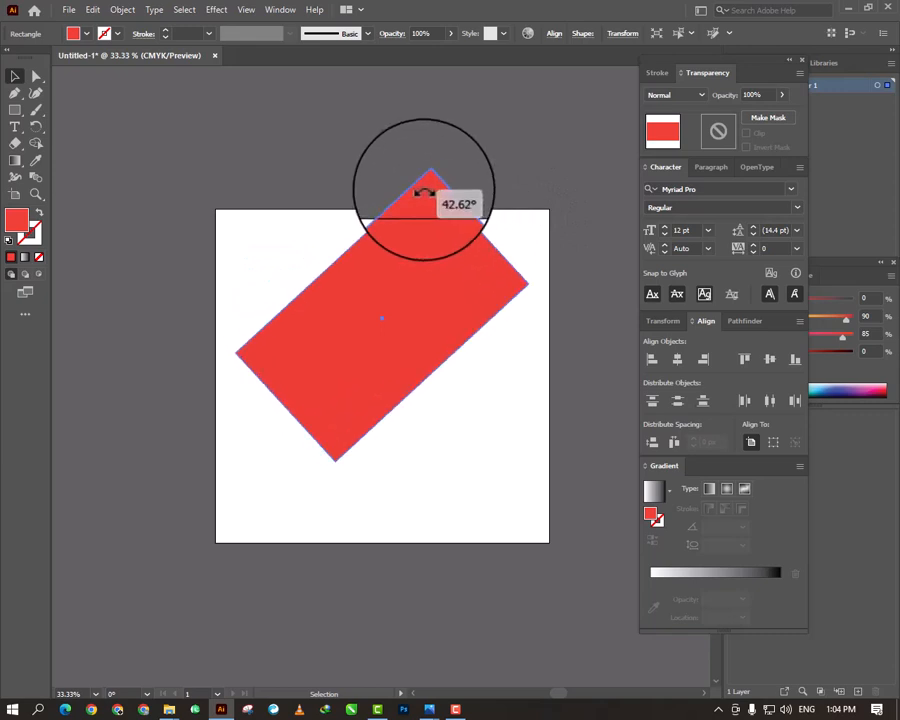
{"action": "left_click_drag", "start_coordinate": [408, 295], "coordinate": [492, 243]}
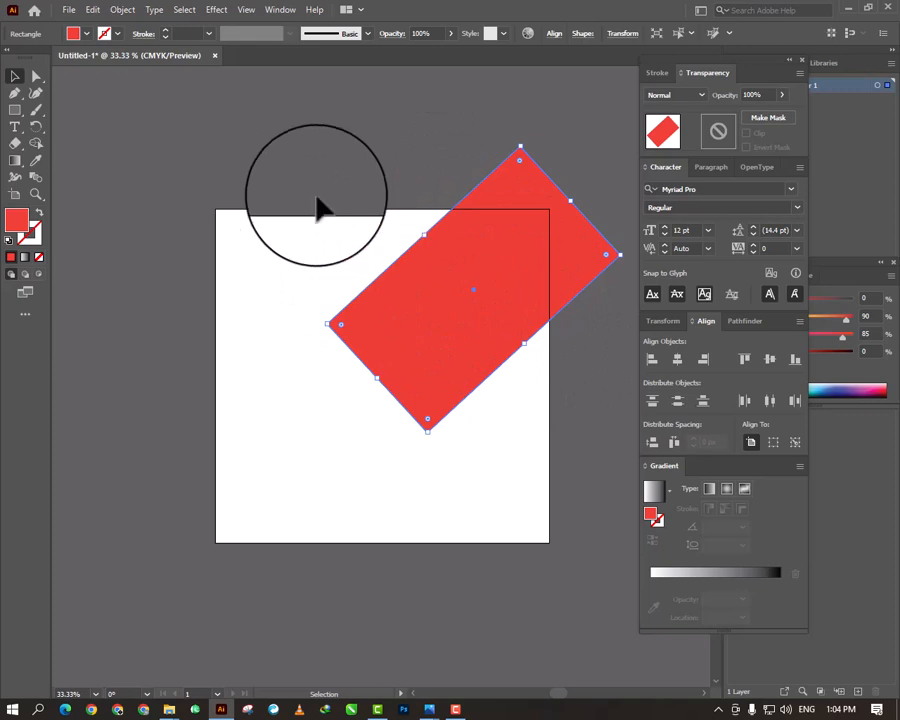
- Round the red rectangle's two lower-left corners with their live corner widgets
{"action": "left_click", "coordinate": [37, 74]}
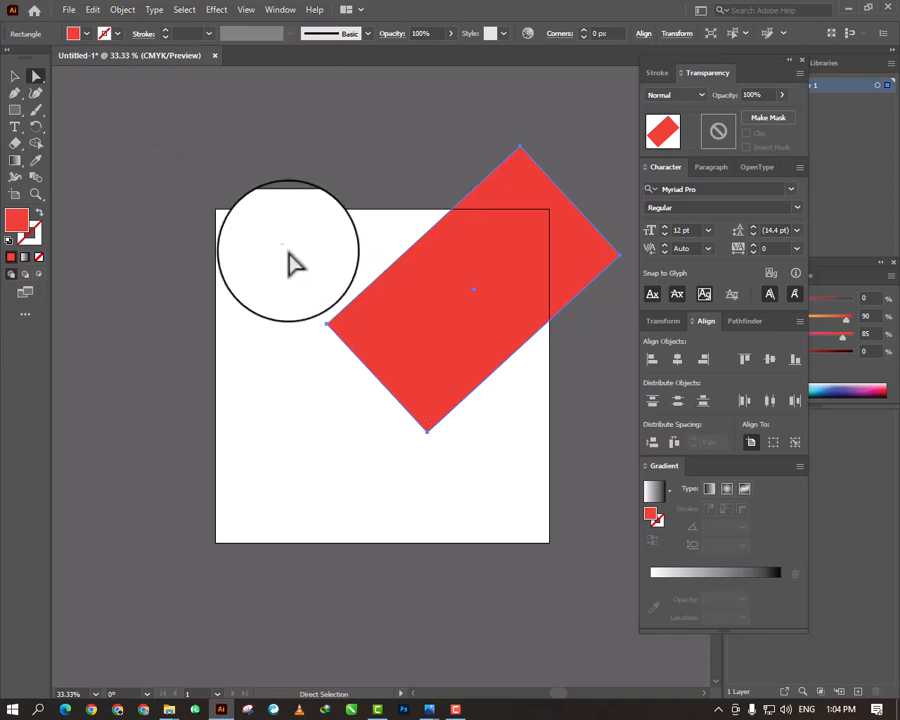
{"action": "left_click", "coordinate": [427, 432]}
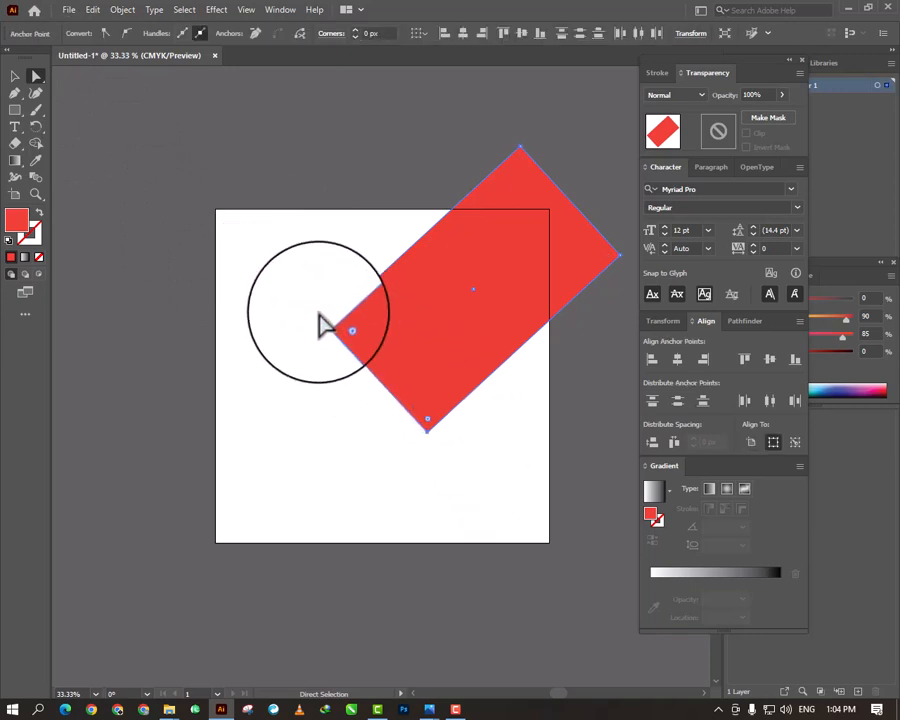
{"action": "left_click_drag", "start_coordinate": [272, 265], "coordinate": [458, 460]}
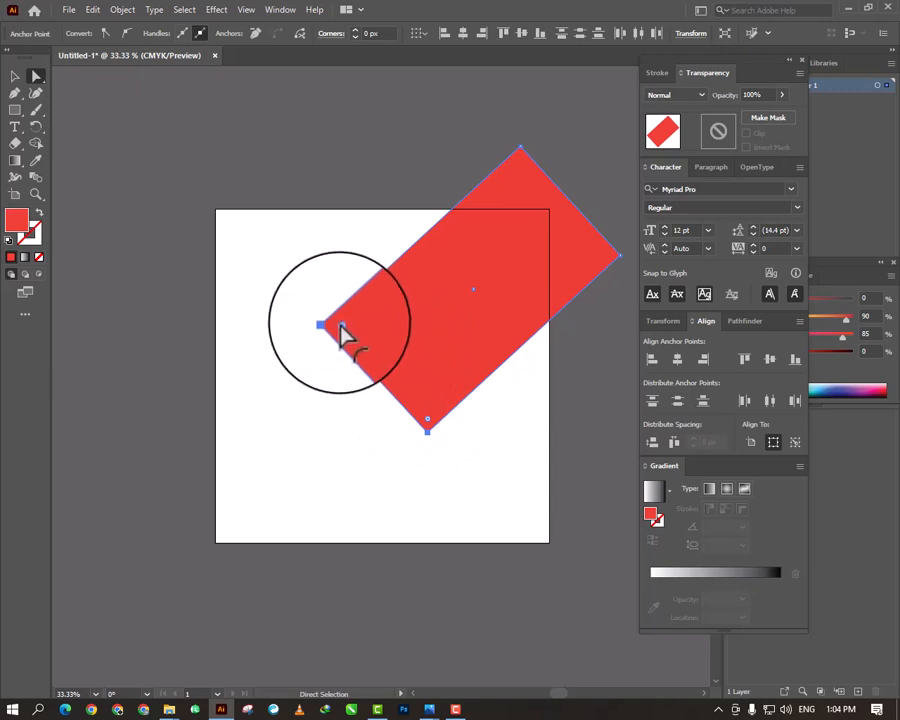
{"action": "left_click_drag", "start_coordinate": [343, 335], "coordinate": [426, 302]}
{"action": "left_click", "coordinate": [322, 418]}
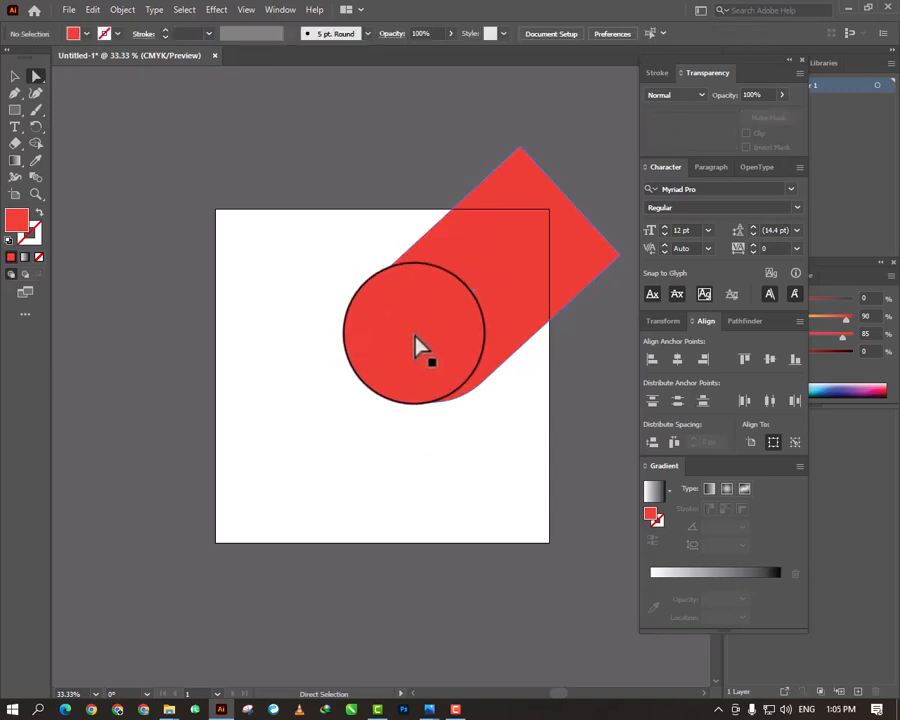
{"action": "left_click", "coordinate": [414, 340]}
{"action": "mouse_move", "coordinate": [409, 328]}
{"action": "left_mouse_down"}
{"action": "mouse_move", "coordinate": [446, 336]}
{"action": "mouse_move", "coordinate": [416, 327]}
{"action": "mouse_move", "coordinate": [400, 338]}
{"action": "left_mouse_up"}
{"action": "left_click", "coordinate": [315, 283]}
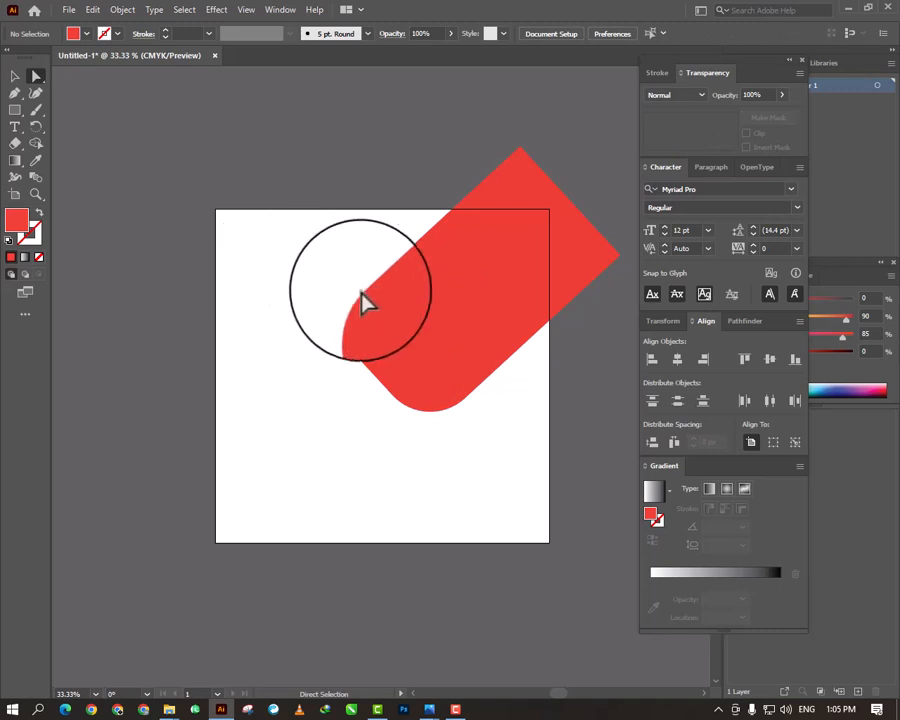
- Reduce and even out the rounding of the red shape's two lower-left corners
{"action": "left_click", "coordinate": [430, 395]}
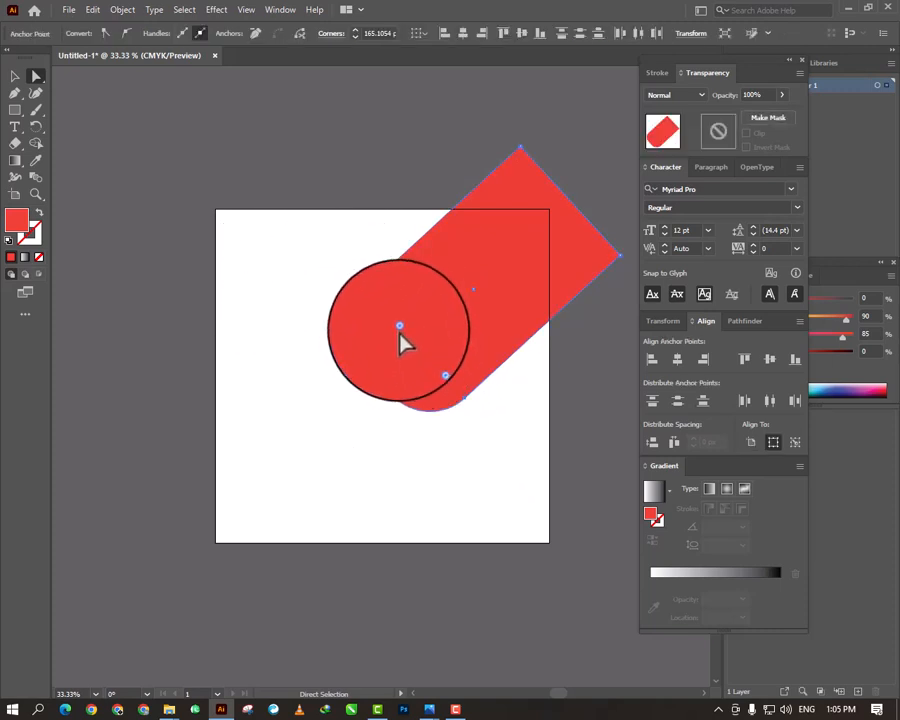
{"action": "mouse_move", "coordinate": [400, 340]}
{"action": "left_mouse_down"}
{"action": "mouse_move", "coordinate": [377, 333]}
{"action": "mouse_move", "coordinate": [385, 330]}
{"action": "left_mouse_up"}
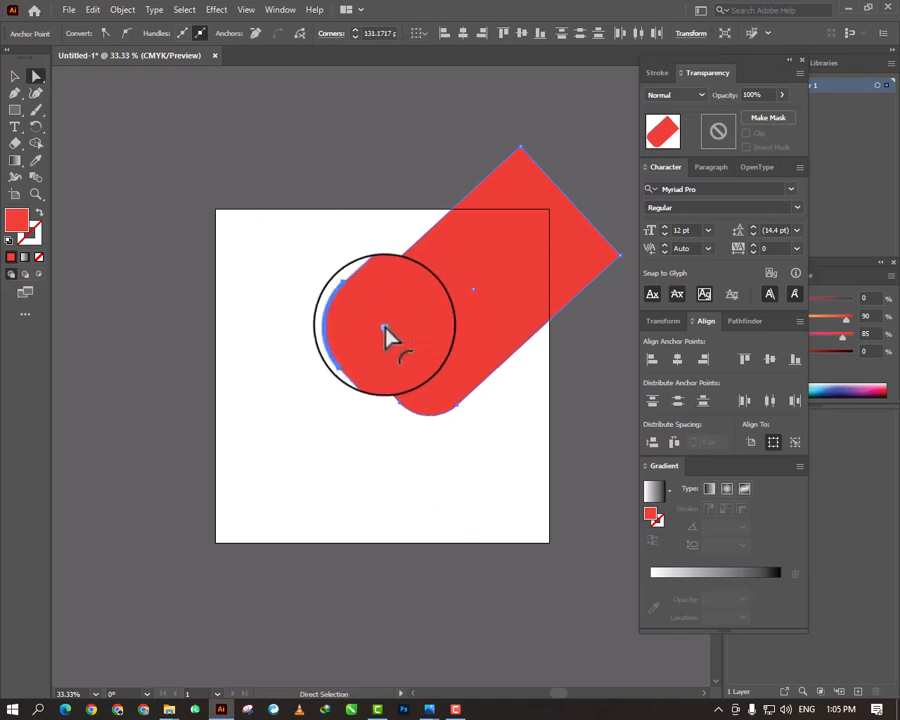
{"action": "left_click_drag", "start_coordinate": [385, 330], "coordinate": [488, 317]}
{"action": "left_click_drag", "start_coordinate": [290, 317], "coordinate": [431, 330]}
{"action": "left_click_drag", "start_coordinate": [397, 342], "coordinate": [365, 440]}
{"action": "left_click", "coordinate": [364, 441]}
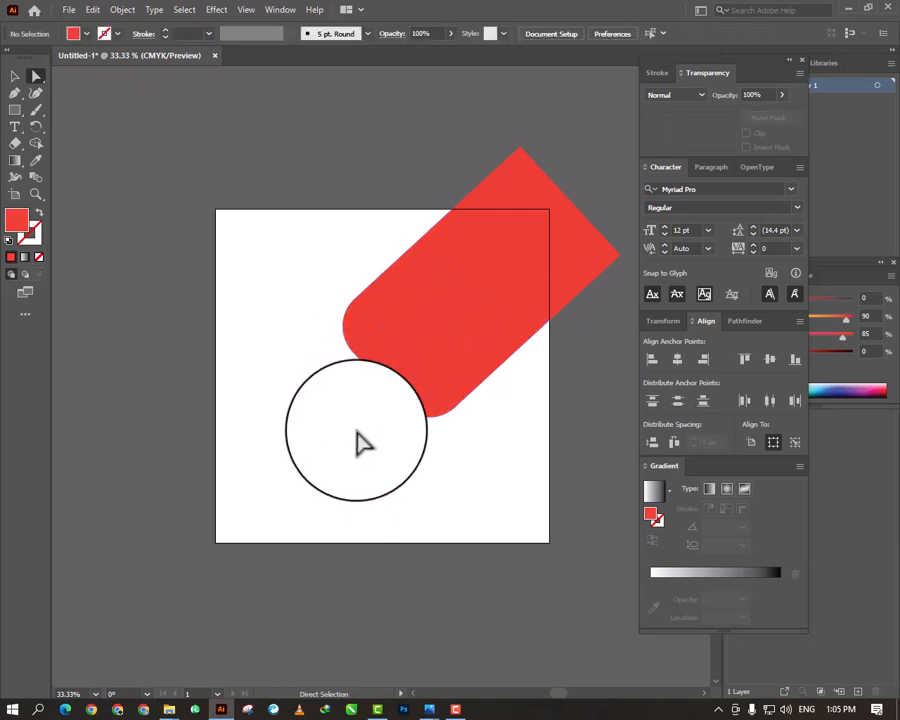
- Copy the rounded red shape and paste the duplicate in front at the same position
{"action": "left_click", "coordinate": [430, 336]}
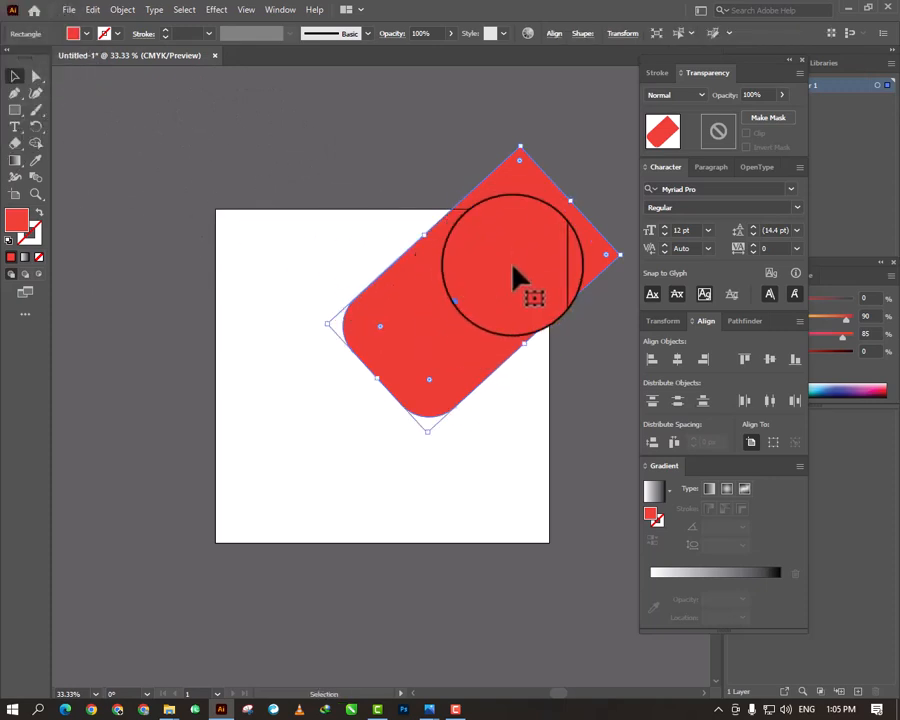
{"action": "key", "text": "a"}
{"action": "key", "text": "ctrl+c"}
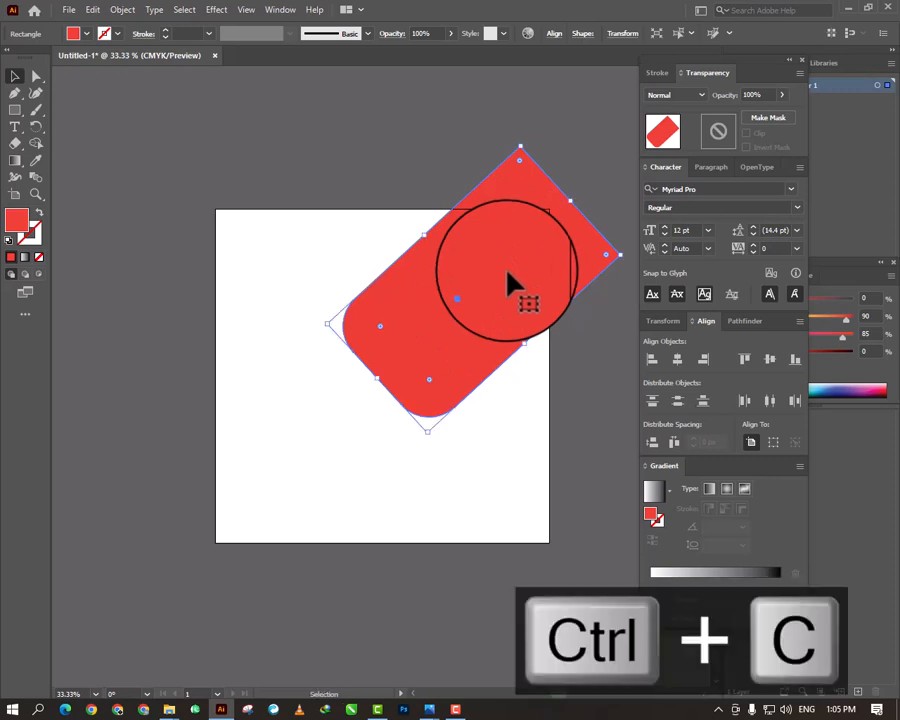
{"action": "key", "text": "ctrl+f"}
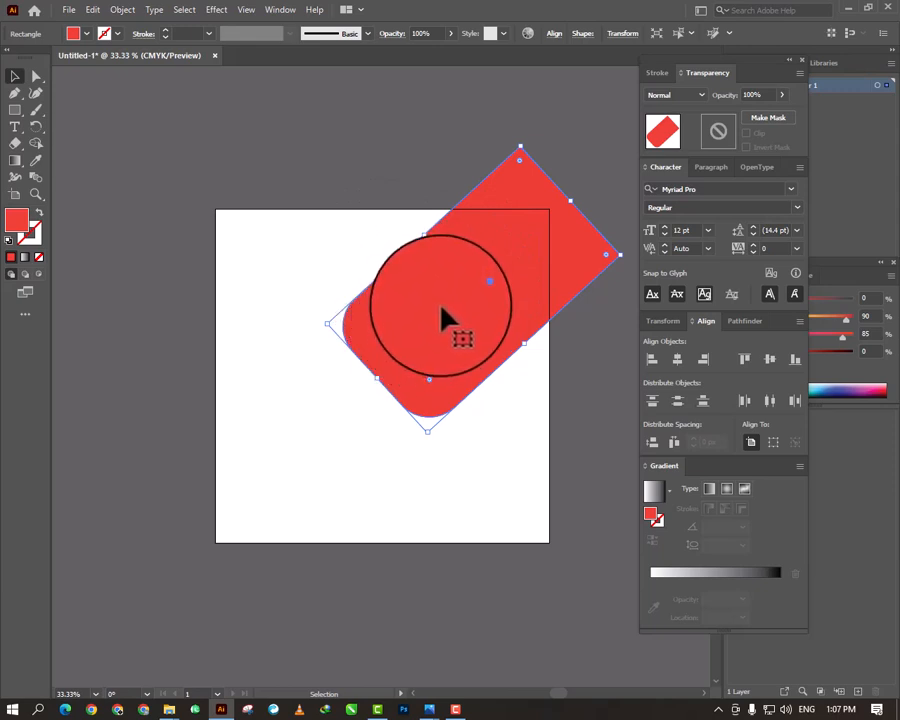
{"action": "left_click_drag", "start_coordinate": [441, 280], "coordinate": [307, 436]}
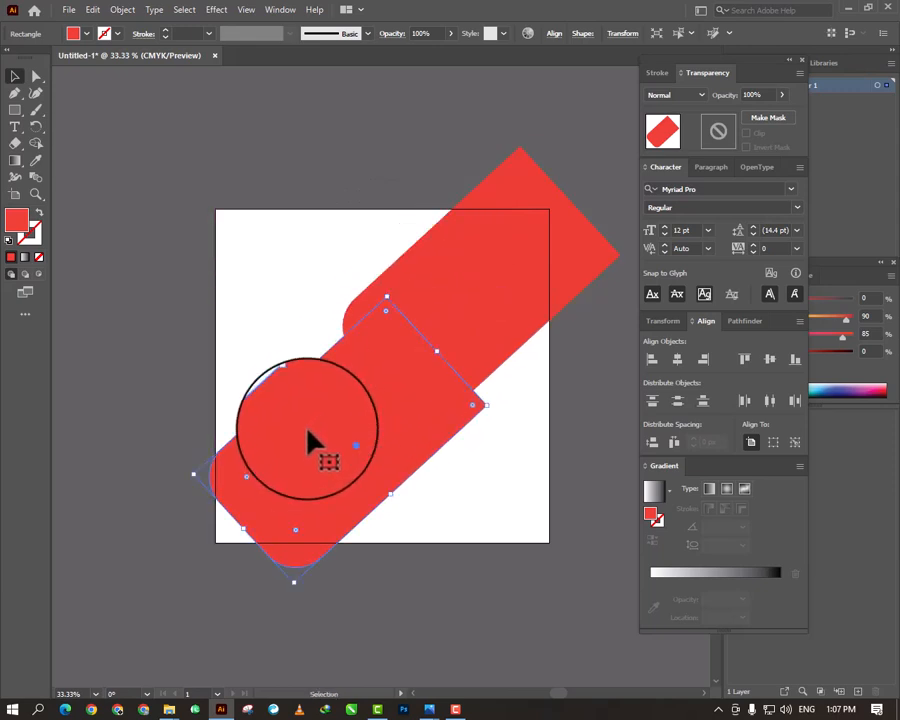
{"action": "left_click_drag", "start_coordinate": [378, 416], "coordinate": [458, 446]}
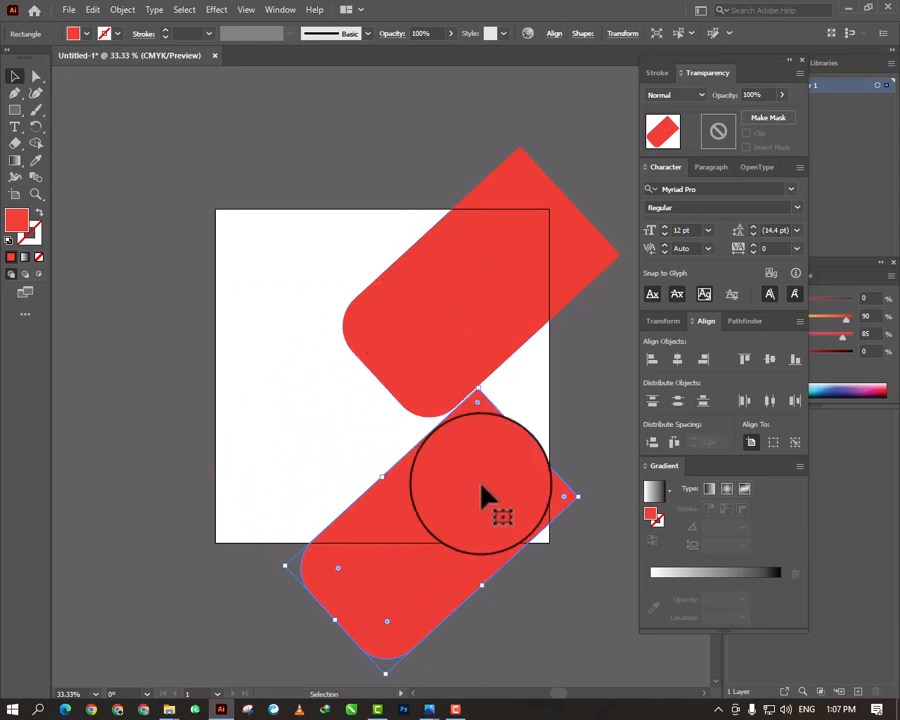
{"action": "key", "text": "ctrl+z"}
{"action": "key", "text": "ctrl+z"}
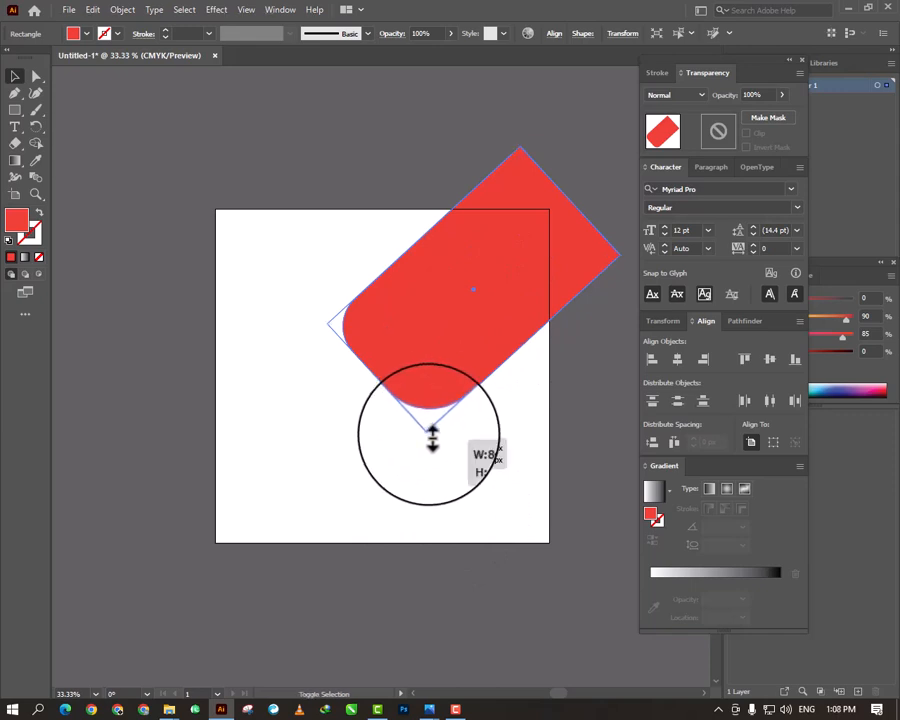
- Scale the front duplicate down slightly toward its center and fill it with yellow, leaving a thin red border around it
{"action": "left_click_drag", "start_coordinate": [432, 437], "coordinate": [434, 433]}
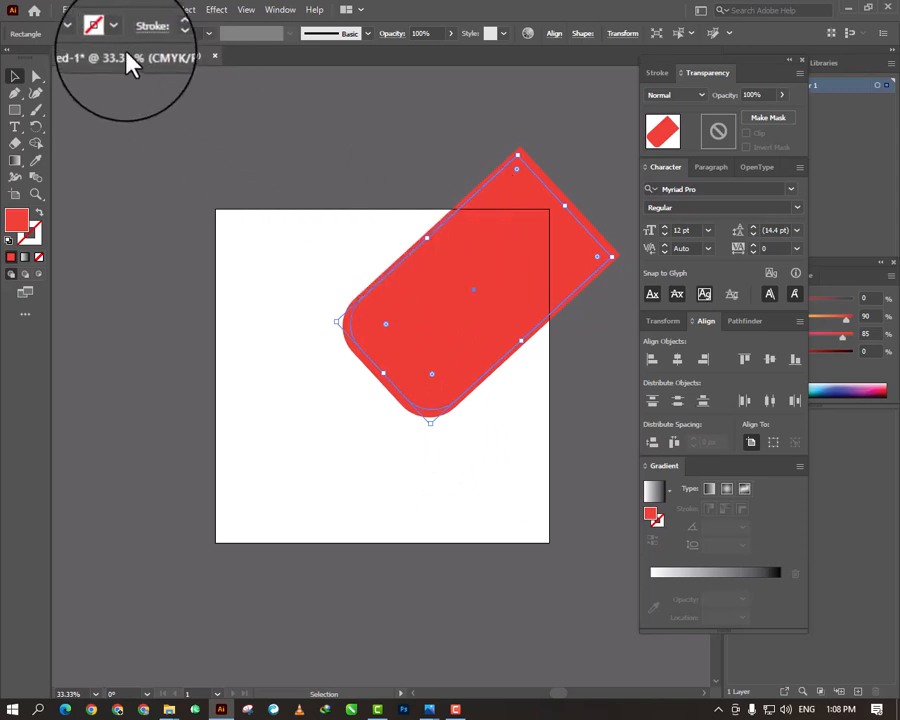
{"action": "left_click", "coordinate": [86, 33]}
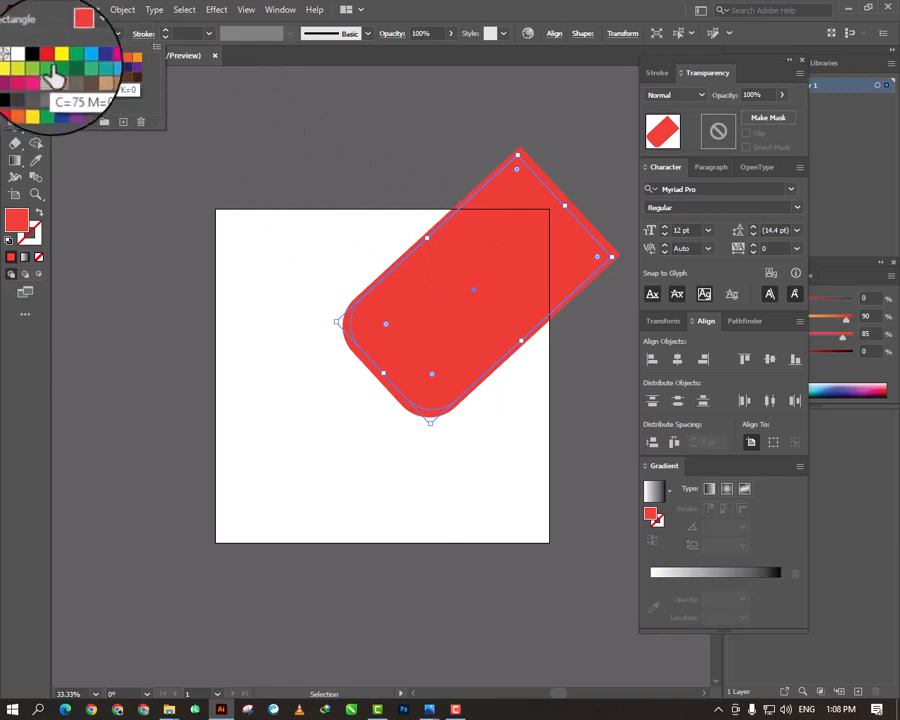
{"action": "left_click", "coordinate": [58, 57]}
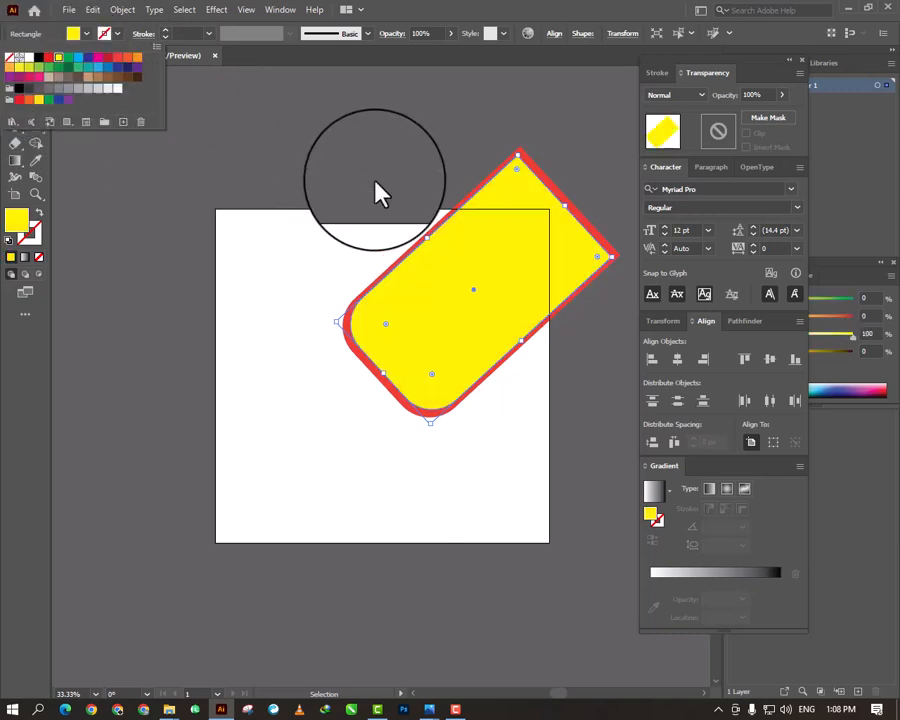
{"action": "left_click", "coordinate": [376, 193]}
- Increase the corner rounding of the red and yellow shapes together at their rounded lower-left ends using Direct Selection
{"action": "left_click", "coordinate": [37, 75]}
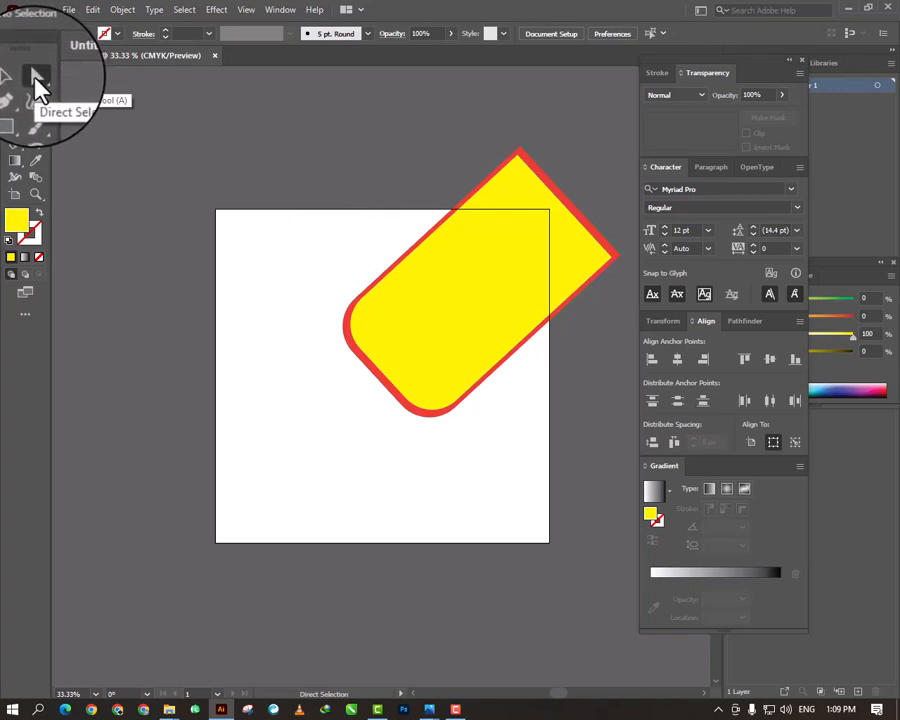
{"action": "left_click_drag", "start_coordinate": [318, 288], "coordinate": [500, 487]}
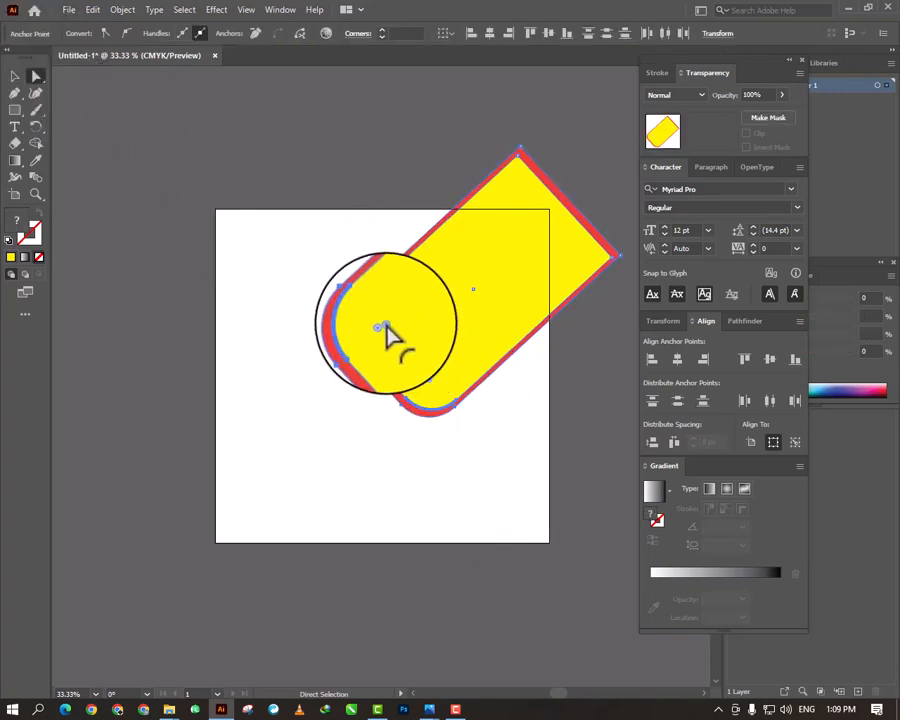
{"action": "left_click_drag", "start_coordinate": [388, 326], "coordinate": [428, 314]}
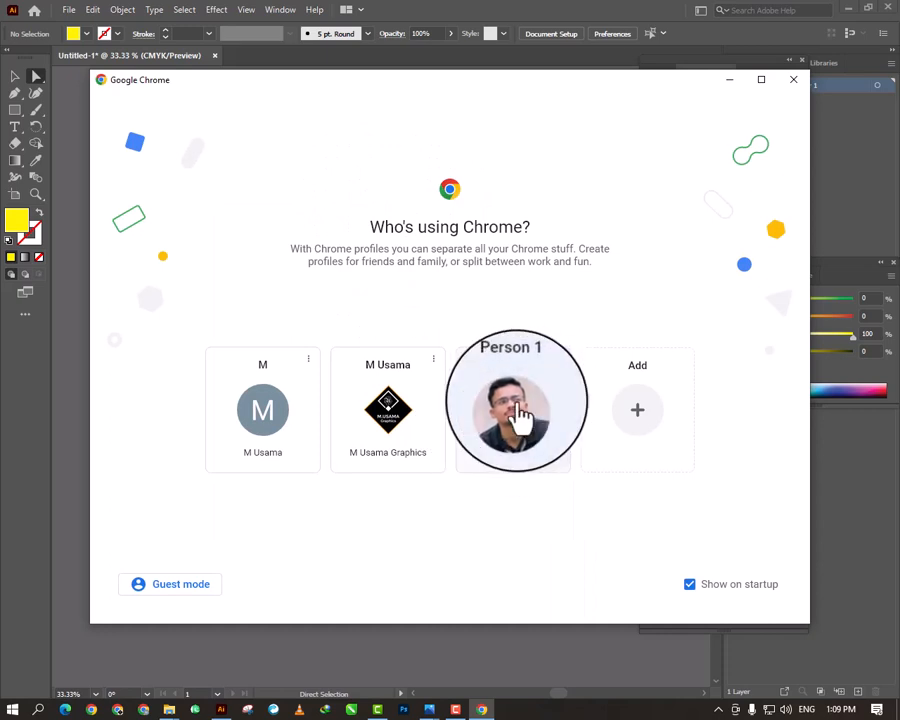
- Switch to Chrome and search Google for "laptop png"
{"action": "left_click", "coordinate": [512, 364]}
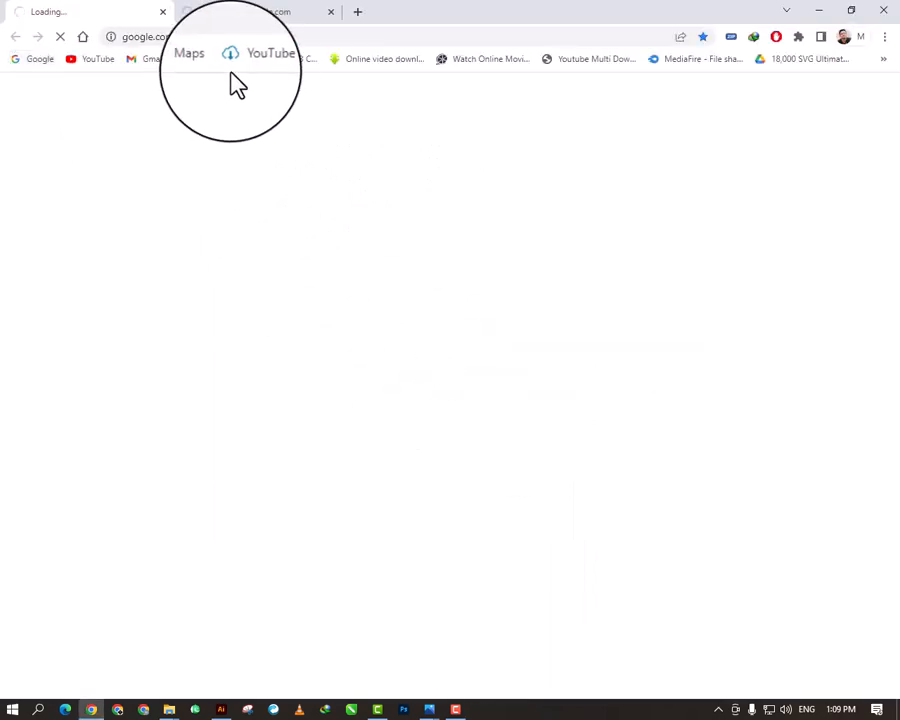
{"action": "left_click", "coordinate": [341, 354]}
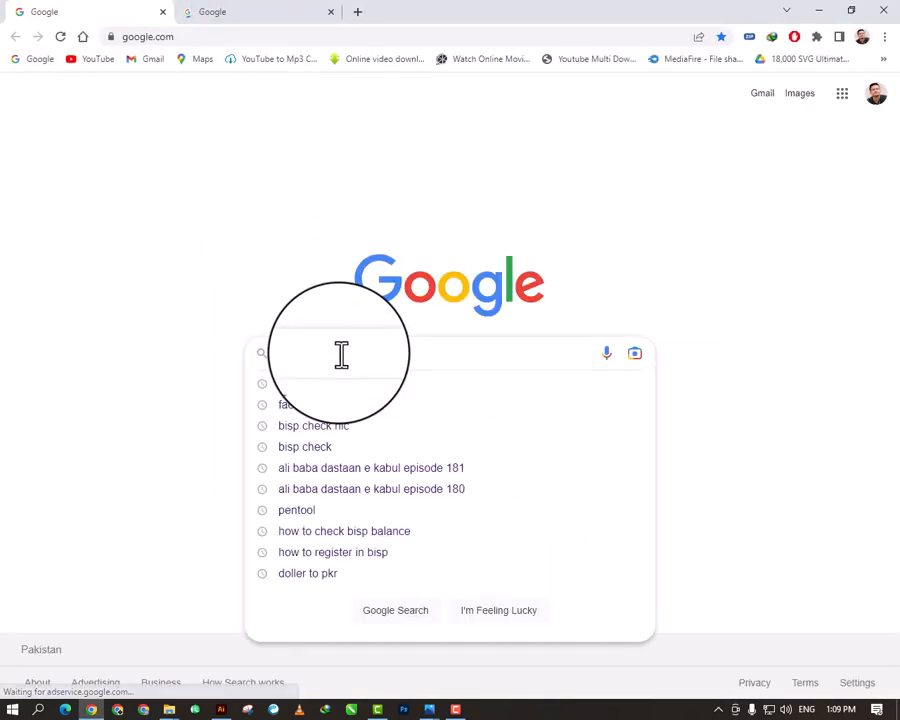
{"action": "type", "text": "laptop "}
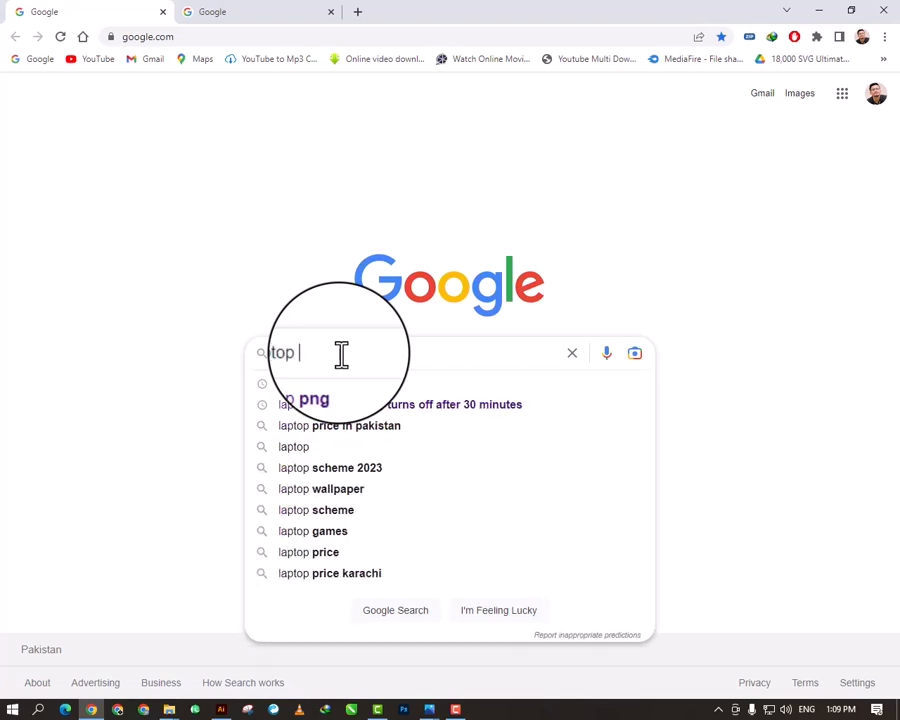
{"action": "type", "text": "png"}
{"action": "key", "text": "Return"}
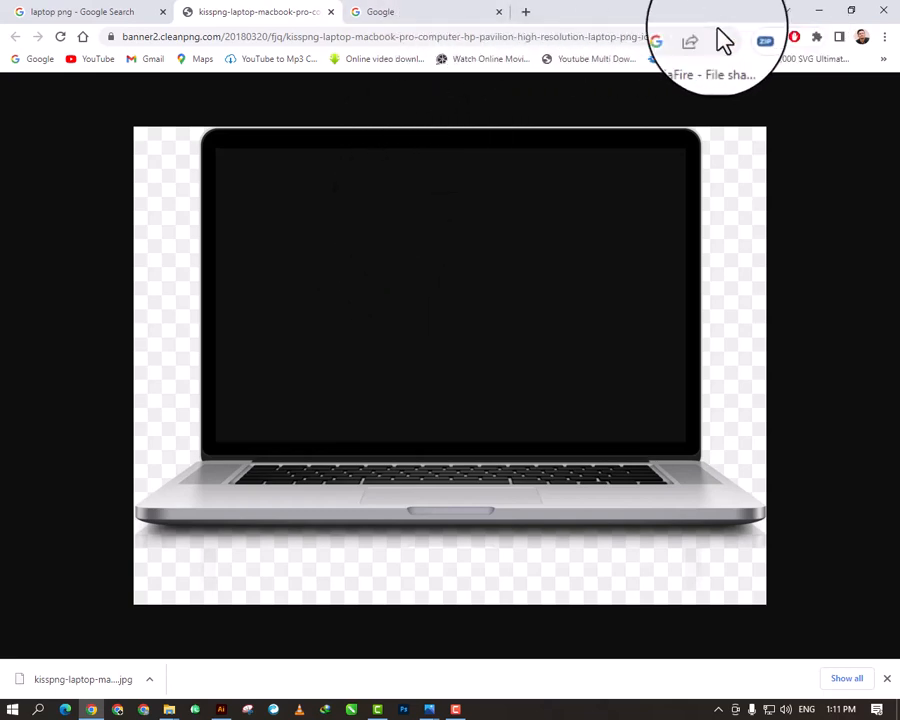
- Search Google for "save as png" and open the Save Image As PNG extension page in the Chrome Web Store
{"action": "left_click", "coordinate": [440, 14]}
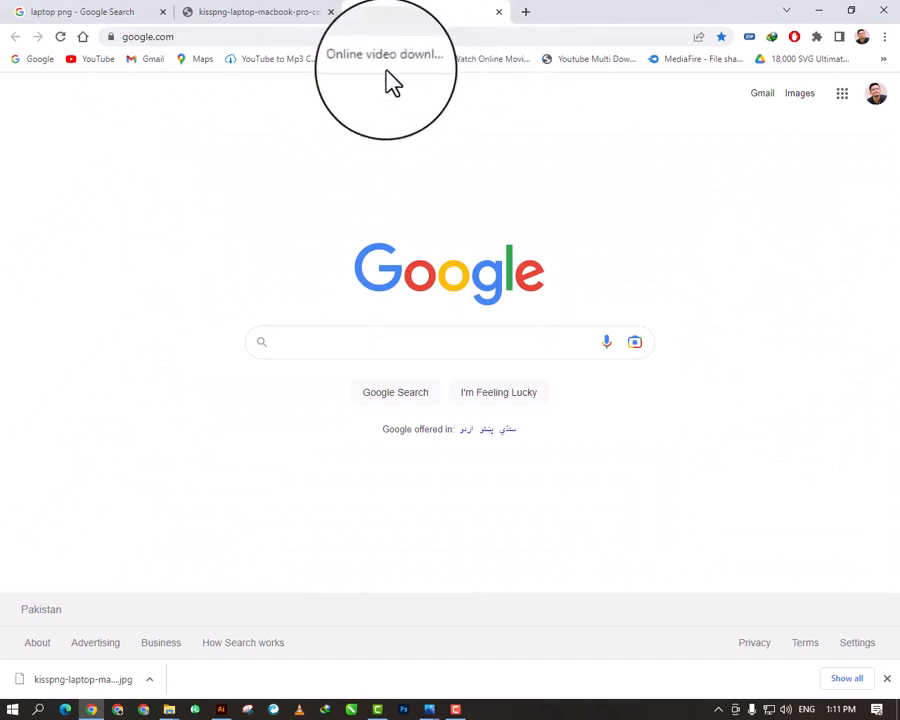
{"action": "left_click", "coordinate": [368, 344]}
{"action": "type", "text": "sa"}
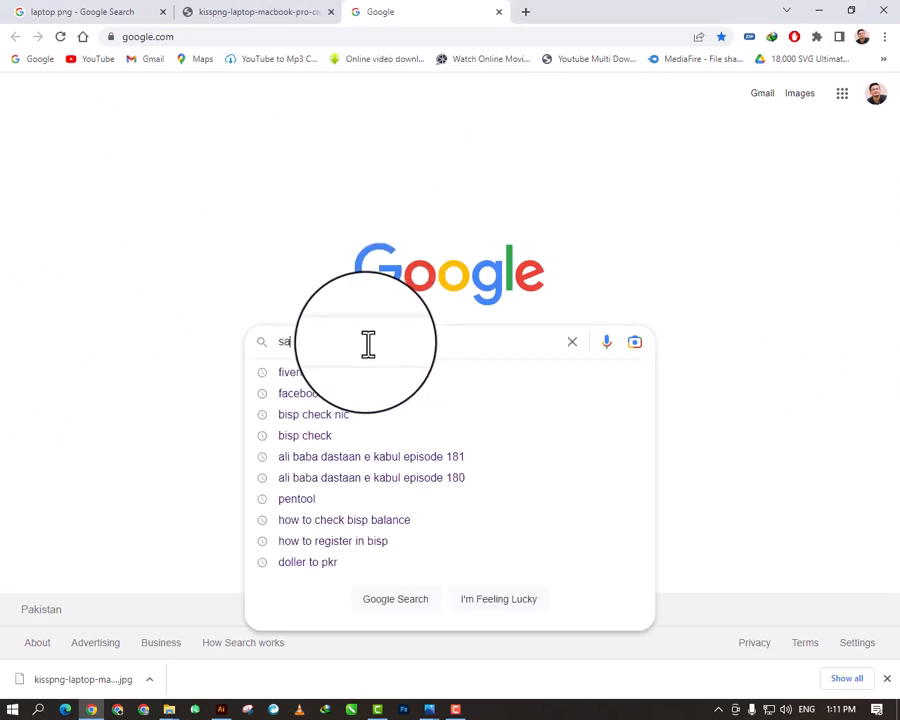
{"action": "type", "text": "v"}
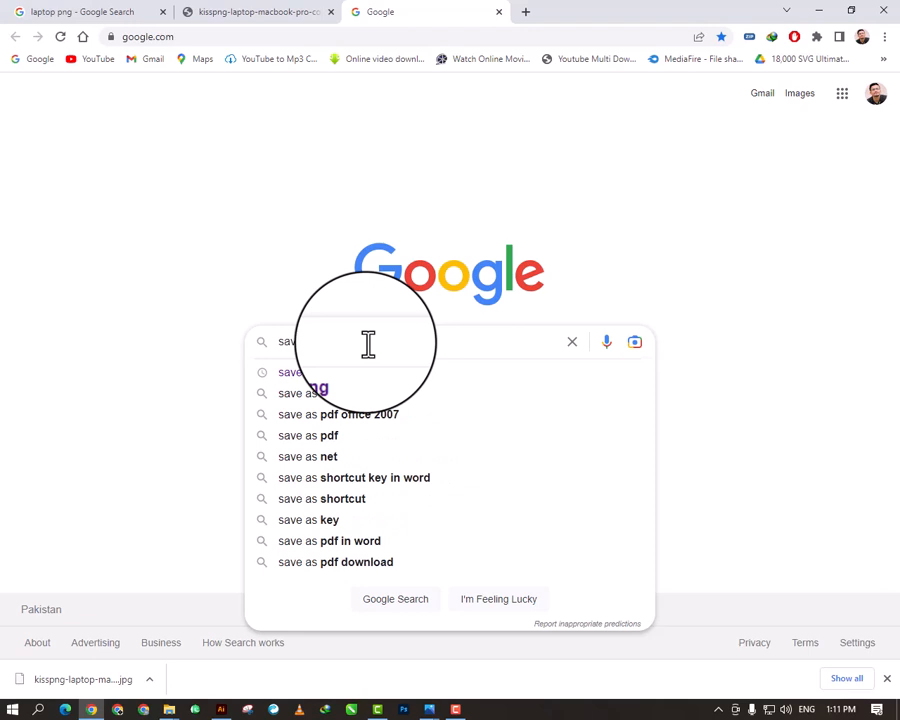
{"action": "type", "text": "e as png"}
{"action": "key", "text": "Return"}
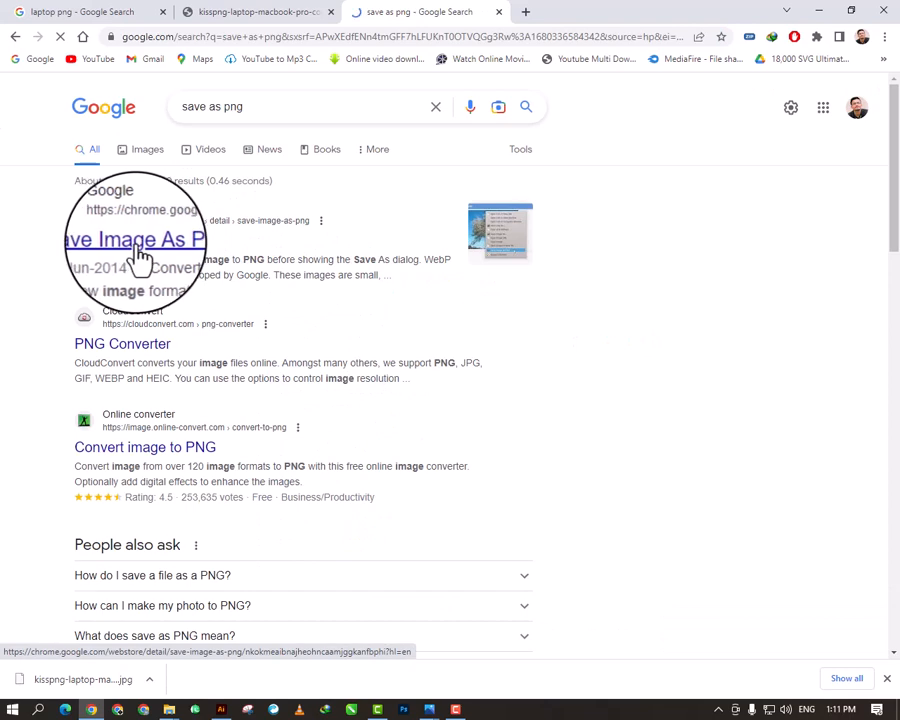
{"action": "left_click", "coordinate": [140, 258]}
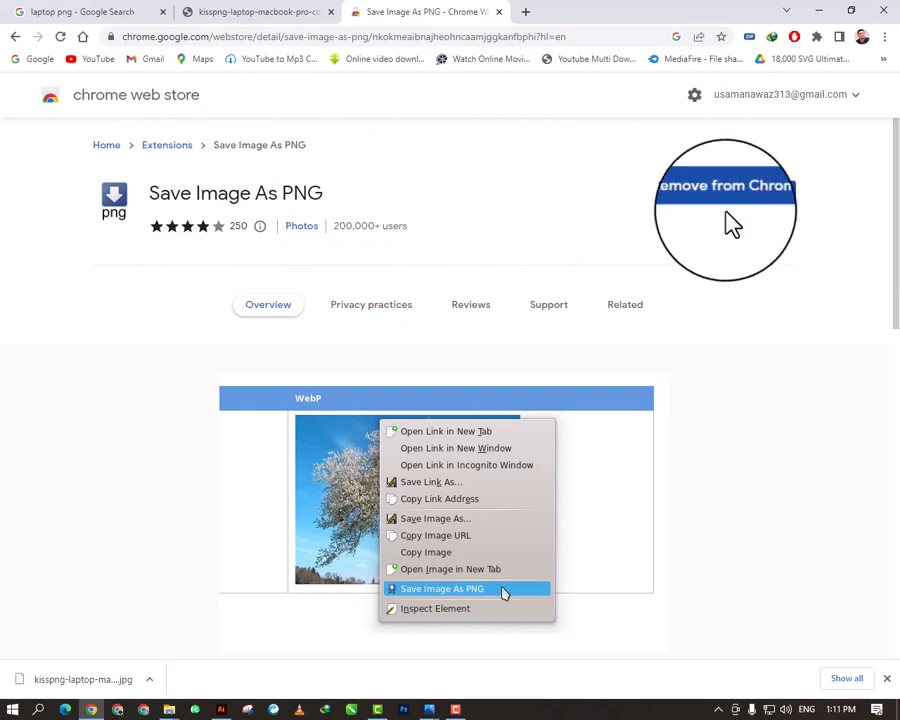
- Save the CleanPNG laptop picture as a PNG in New folder (2) on the desktop using the Save Image As PNG extension
{"action": "left_click", "coordinate": [264, 12]}
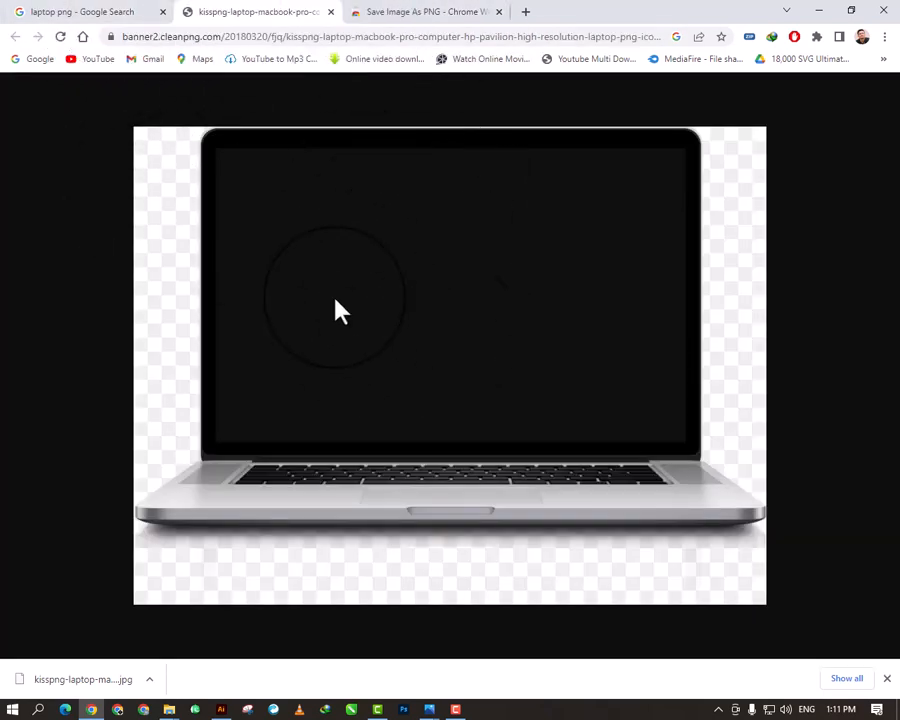
{"action": "left_click", "coordinate": [62, 22]}
{"action": "scroll", "coordinate": [234, 410], "scroll_direction": "up", "scroll_amount": 2}
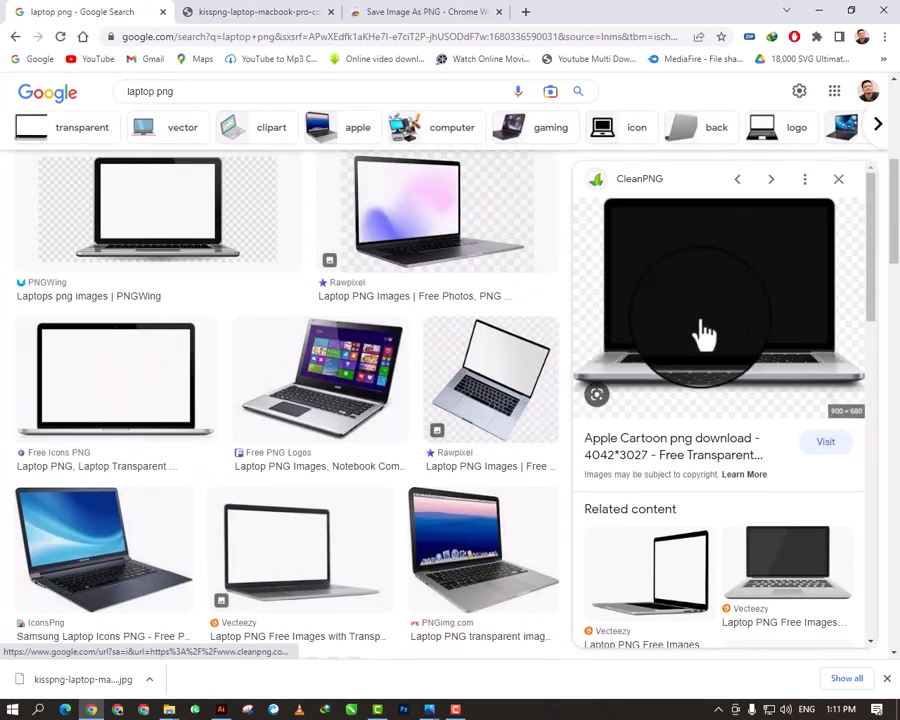
{"action": "right_click", "coordinate": [714, 278]}
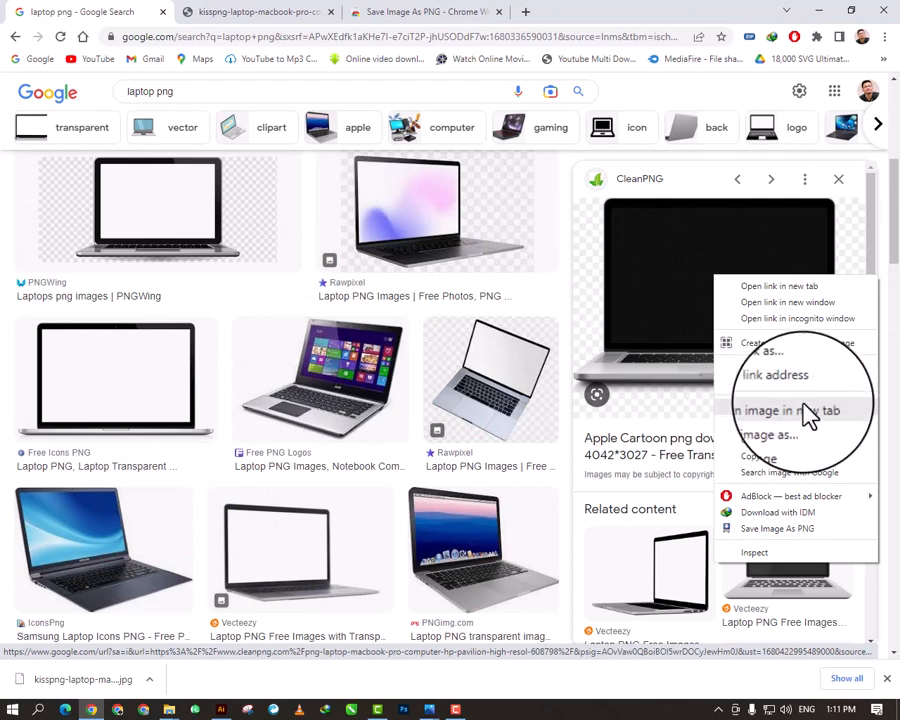
{"action": "left_click", "coordinate": [251, 14]}
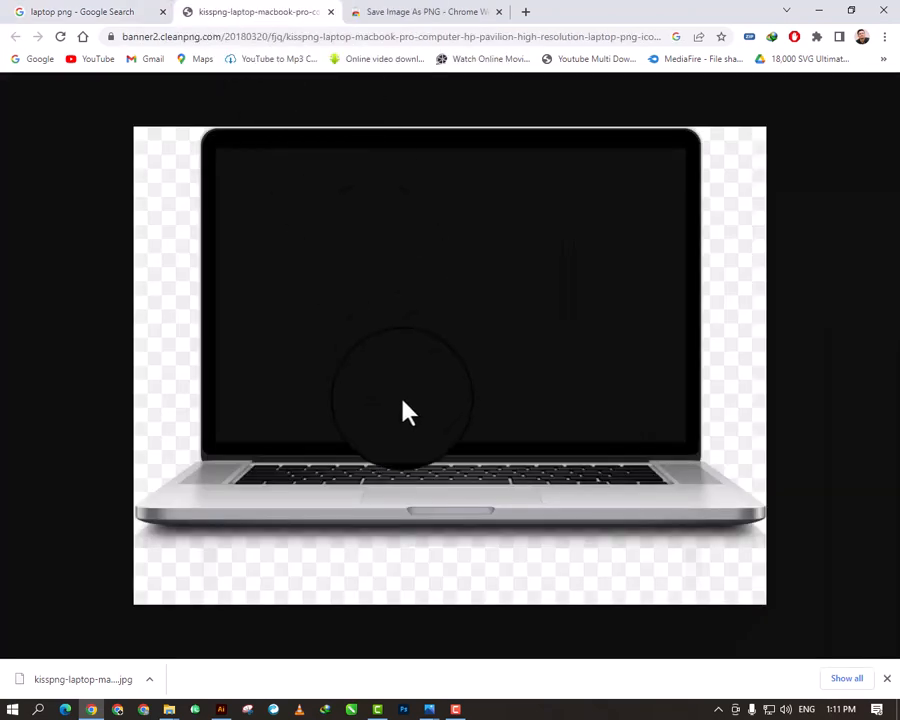
{"action": "right_click", "coordinate": [449, 235]}
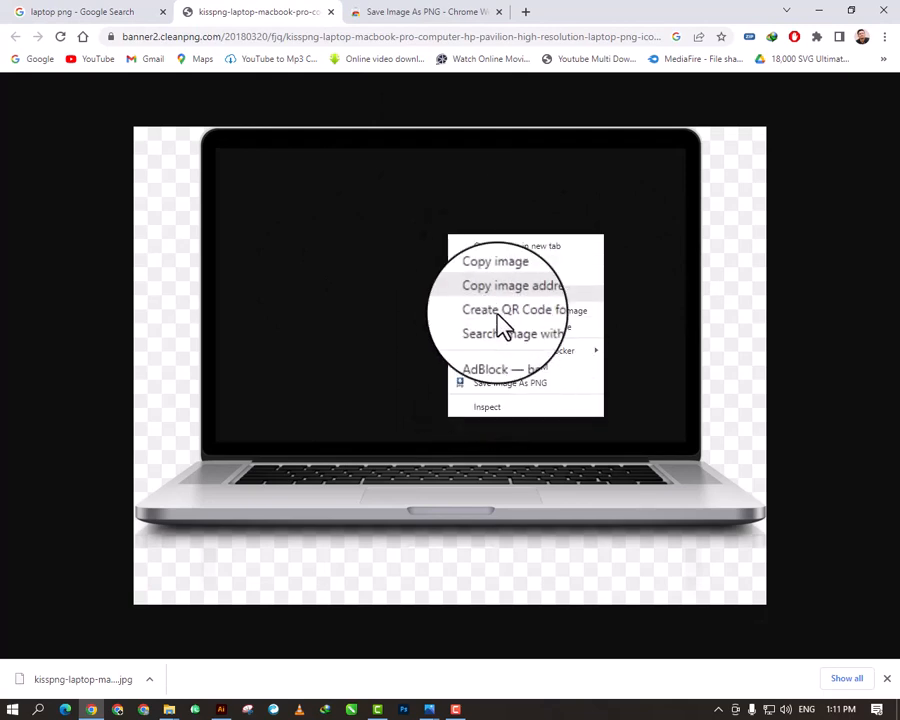
{"action": "left_click", "coordinate": [520, 382]}
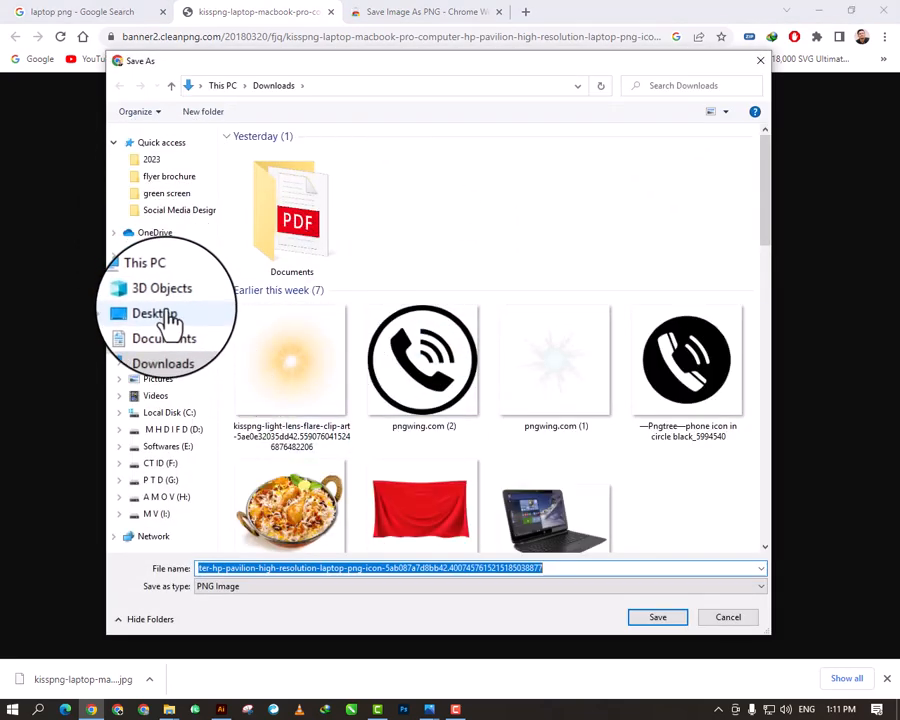
{"action": "left_click", "coordinate": [155, 314]}
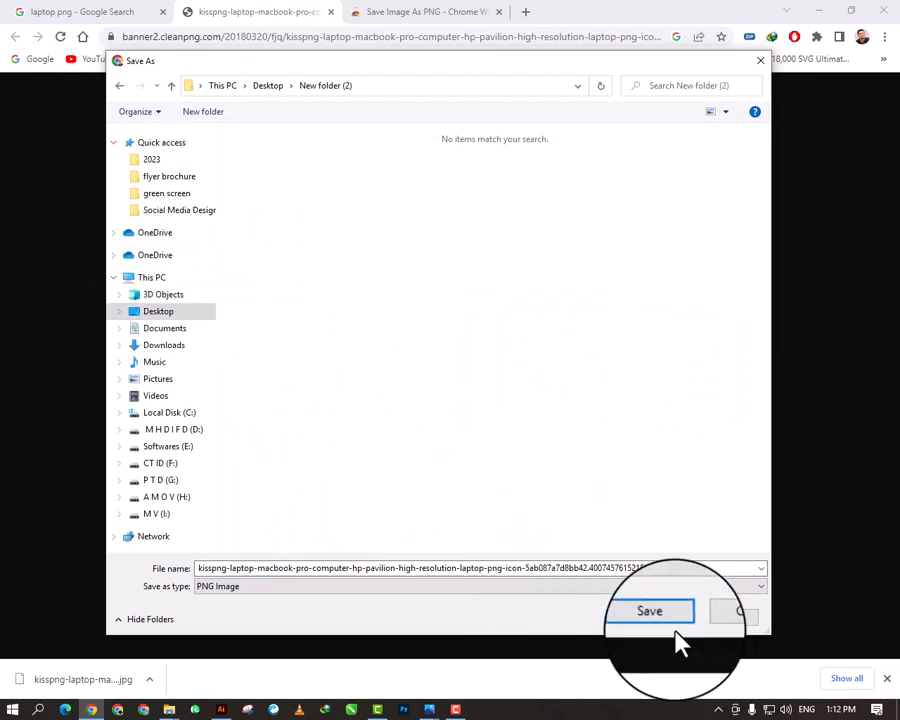
{"action": "left_click", "coordinate": [655, 617]}
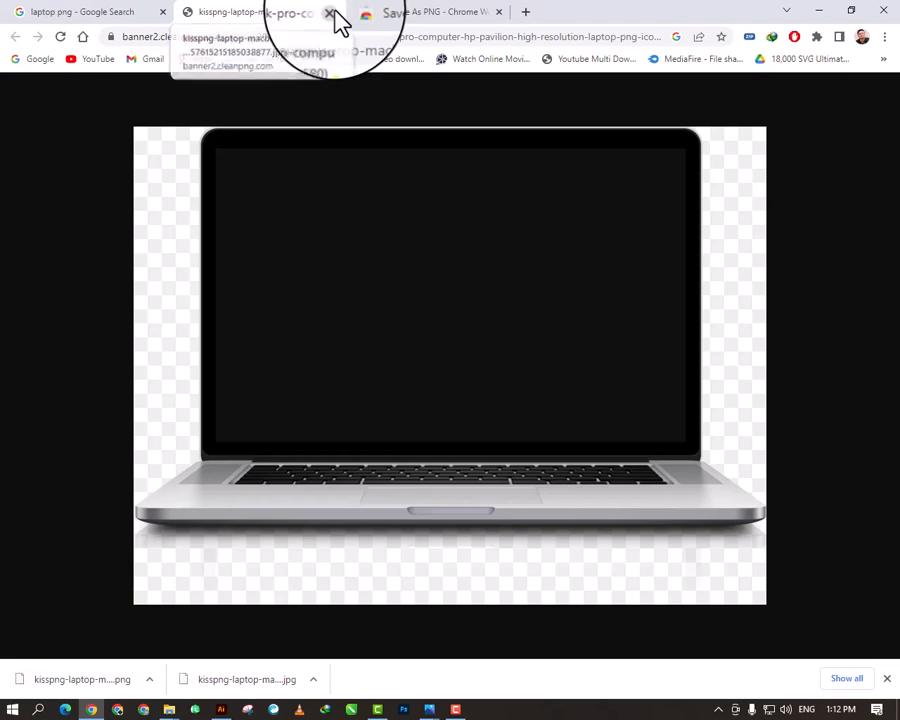
- Try placing the saved laptop PNG from New folder (2) in the Illustrator document, and delete it from the canvas
{"action": "left_click", "coordinate": [499, 12]}
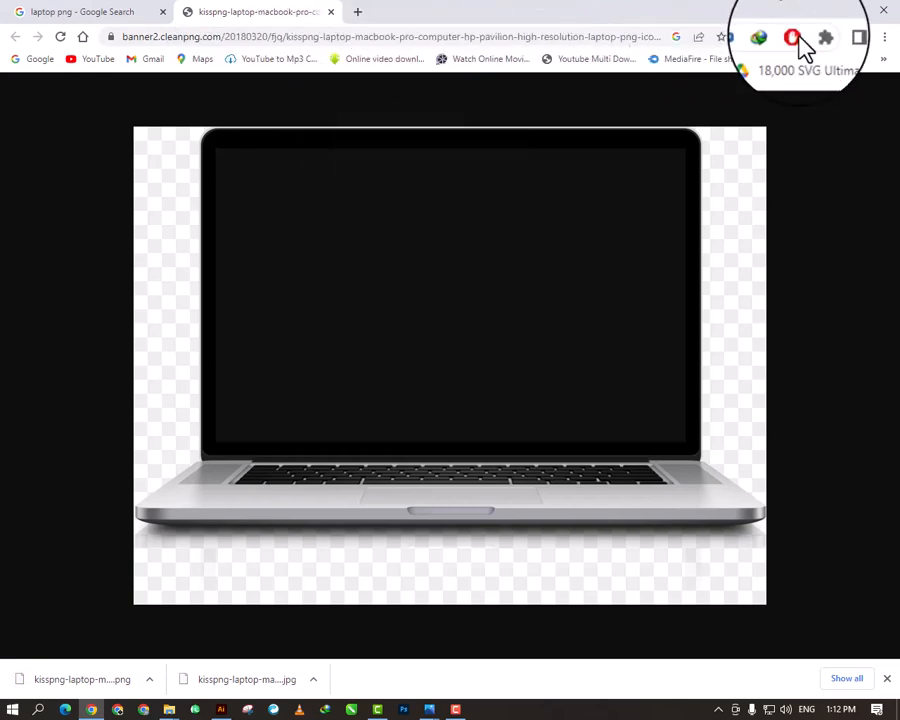
{"action": "left_click", "coordinate": [826, 12]}
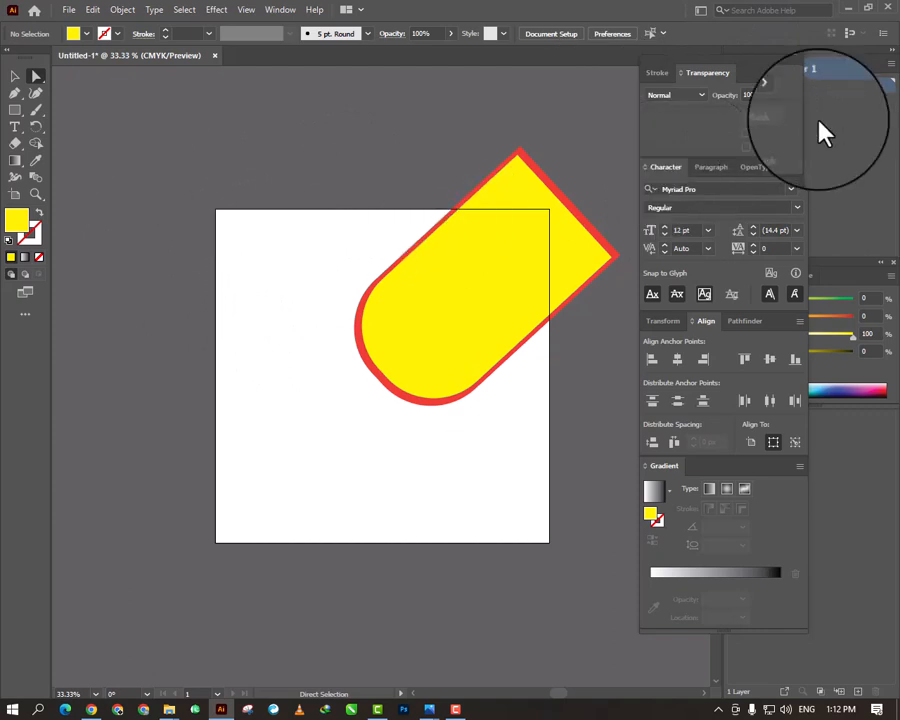
{"action": "left_click", "coordinate": [840, 10]}
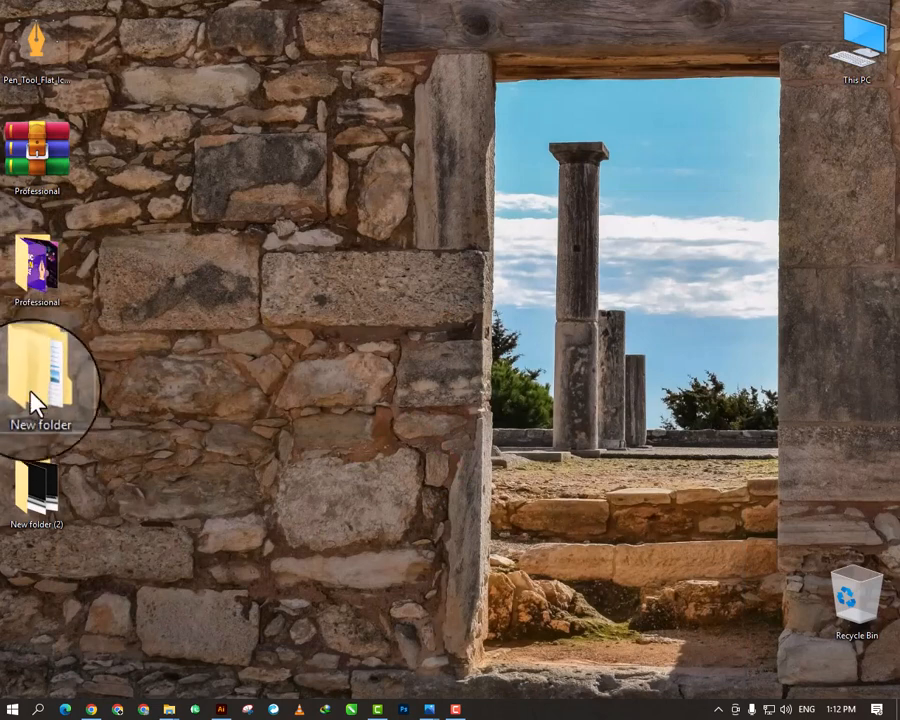
{"action": "double_click", "coordinate": [35, 512]}
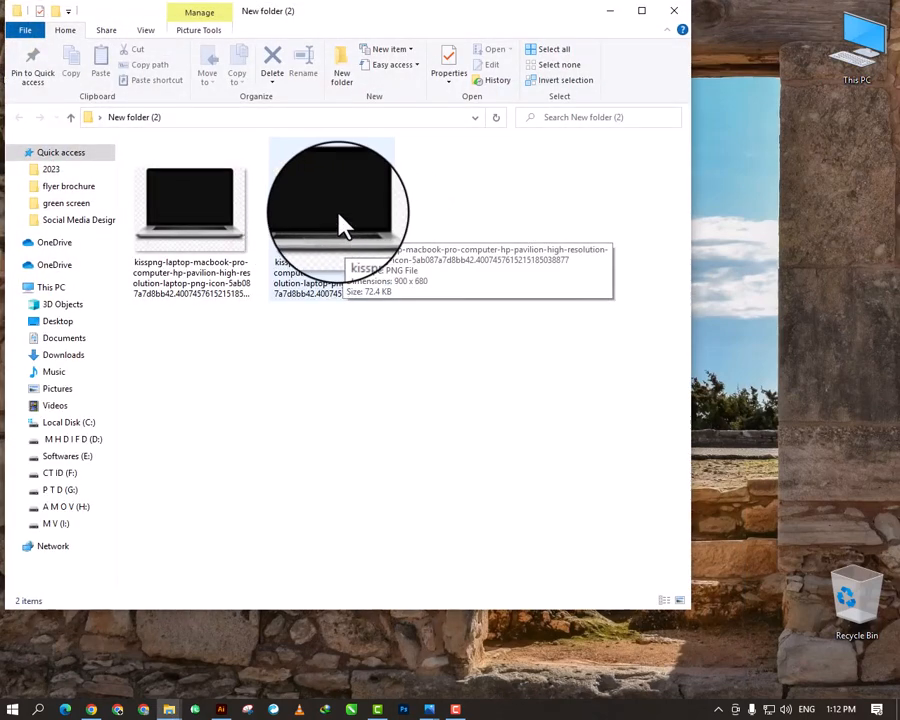
{"action": "left_click_drag", "start_coordinate": [341, 225], "coordinate": [307, 400]}
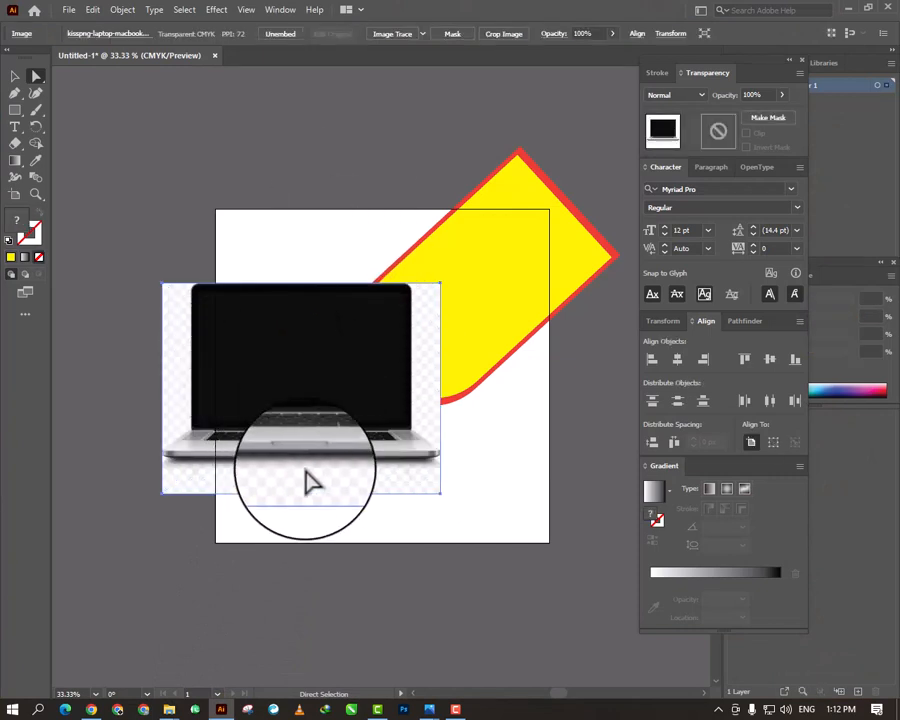
{"action": "left_click_drag", "start_coordinate": [323, 375], "coordinate": [225, 180]}
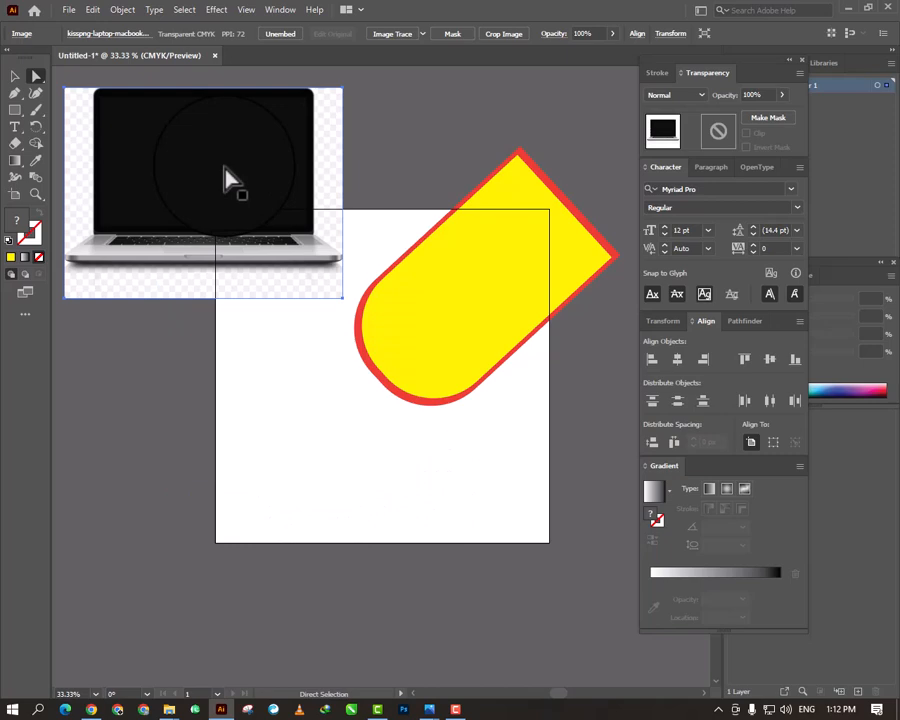
{"action": "key", "text": "Delete"}
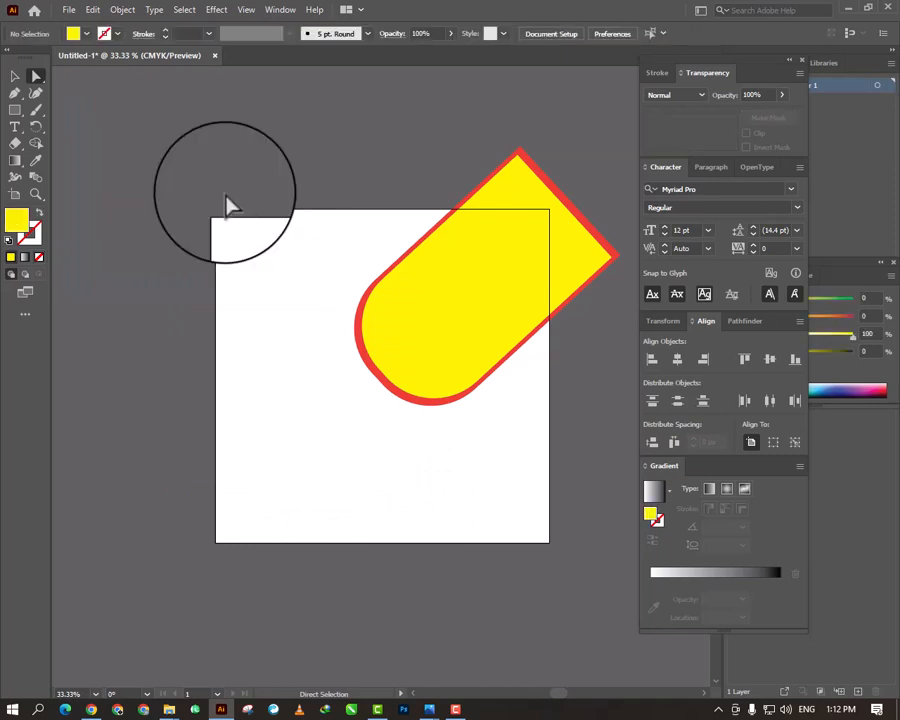
- Switch to Chrome and open the remove.bg image upload page in a new tab
{"action": "left_click", "coordinate": [846, 8]}
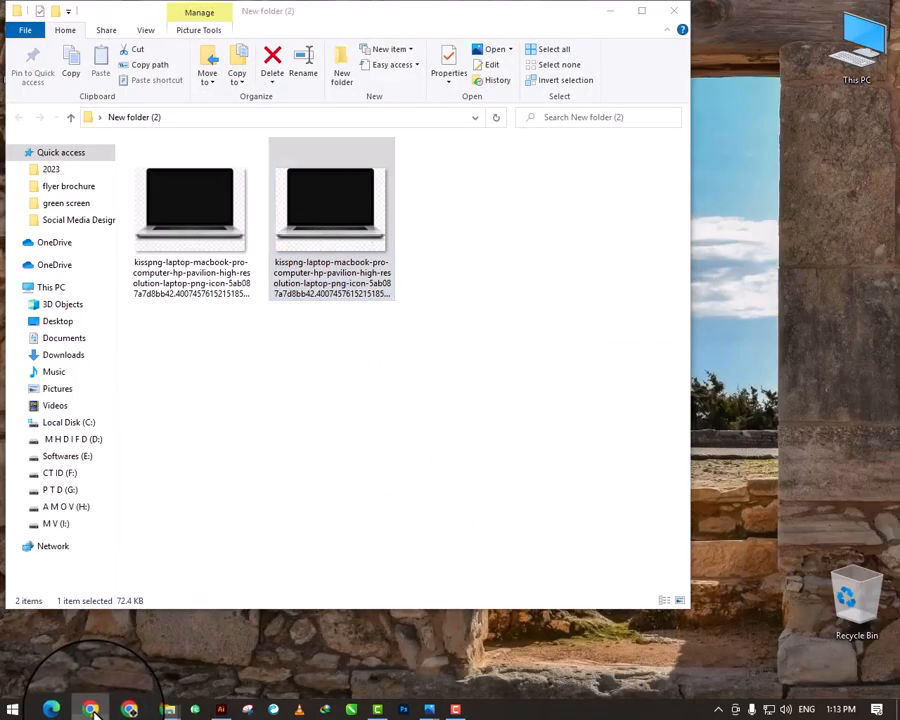
{"action": "left_click", "coordinate": [86, 709]}
{"action": "left_click", "coordinate": [358, 12]}
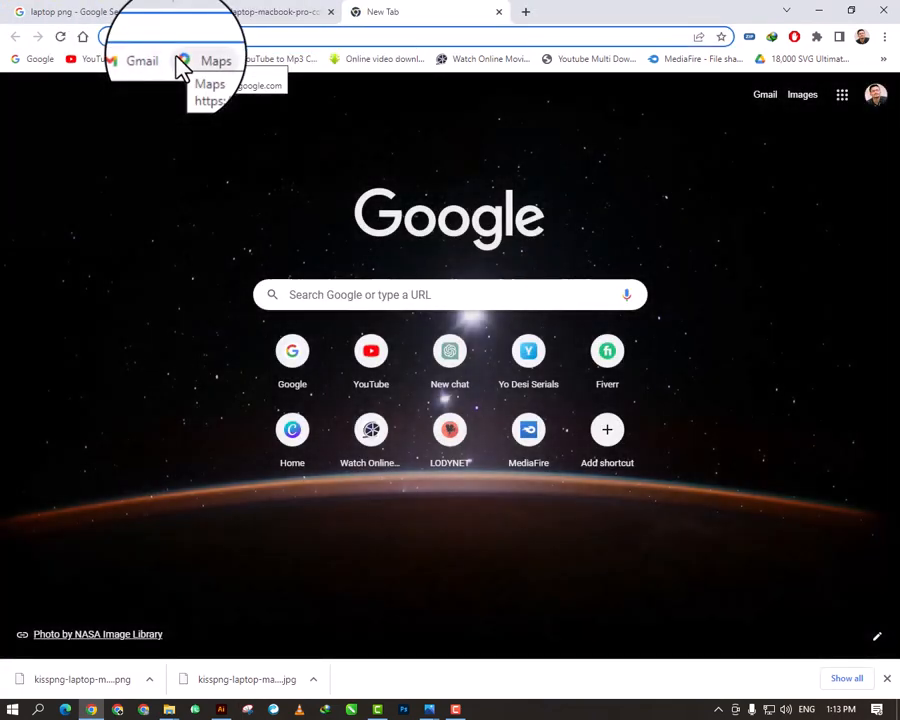
{"action": "type", "text": "remove"}
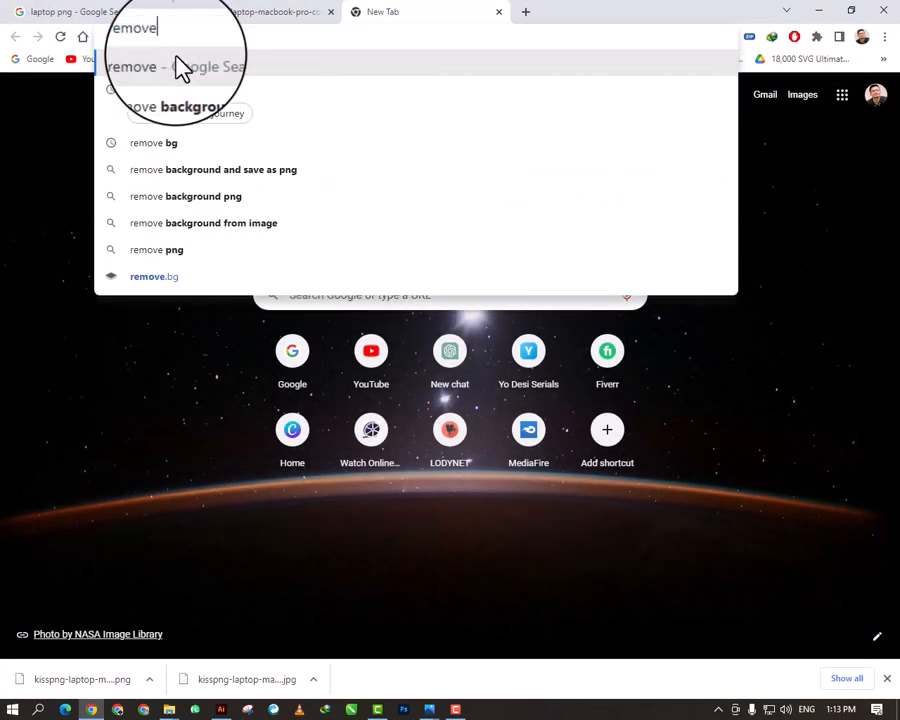
{"action": "type", "text": ".bg"}
{"action": "key", "text": "Return"}
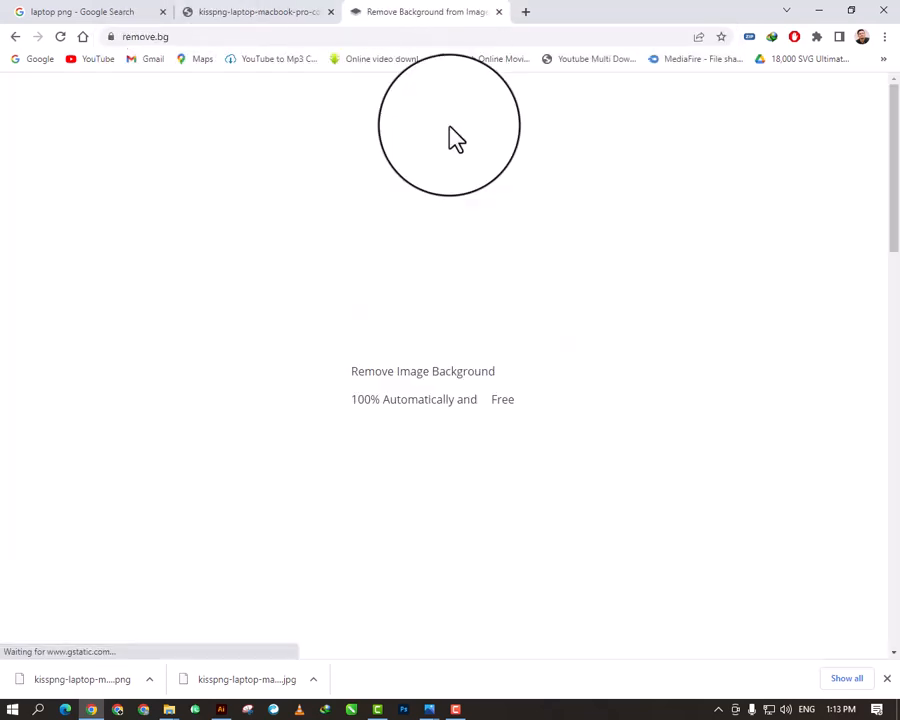
{"action": "left_click", "coordinate": [620, 402]}
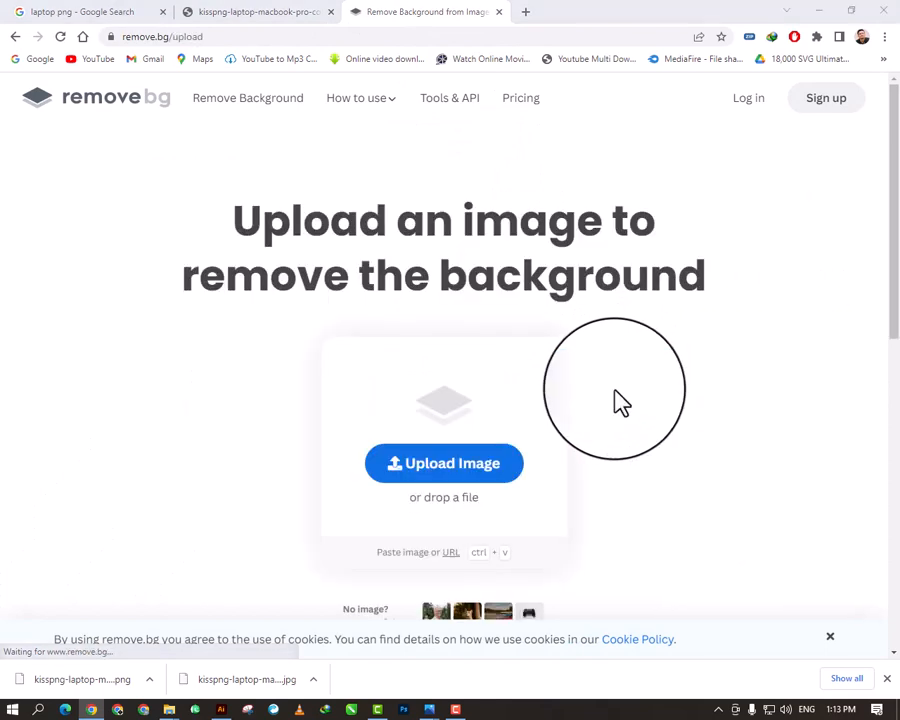
- Upload the laptop picture from New folder (2) on the desktop to remove.bg and download the background-free preview image
{"action": "left_click", "coordinate": [490, 460]}
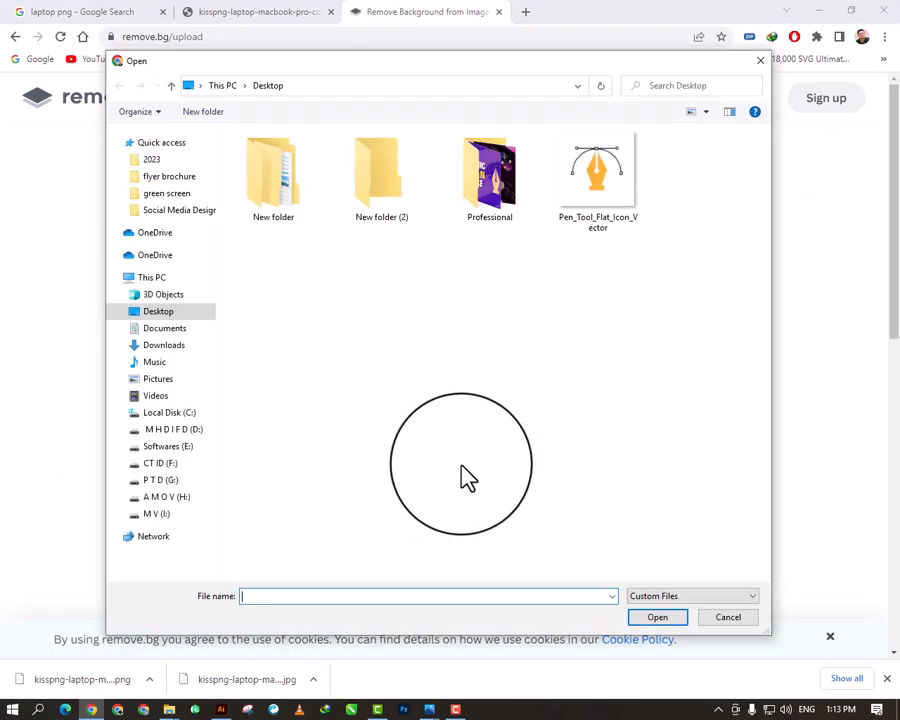
{"action": "double_click", "coordinate": [410, 184]}
{"action": "left_click", "coordinate": [336, 208]}
{"action": "left_click", "coordinate": [658, 620]}
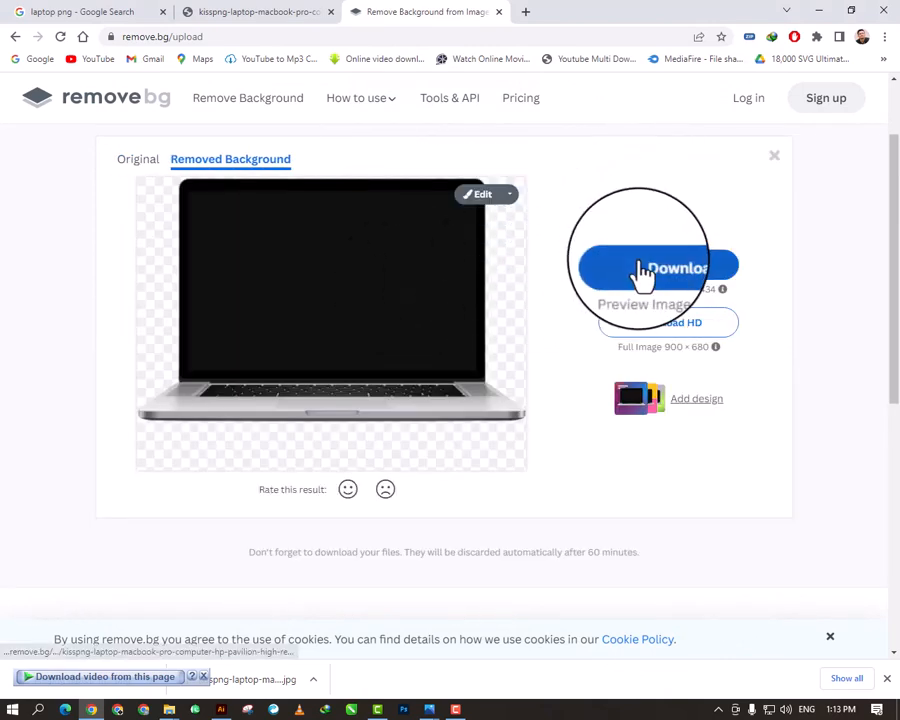
{"action": "left_click", "coordinate": [651, 272]}
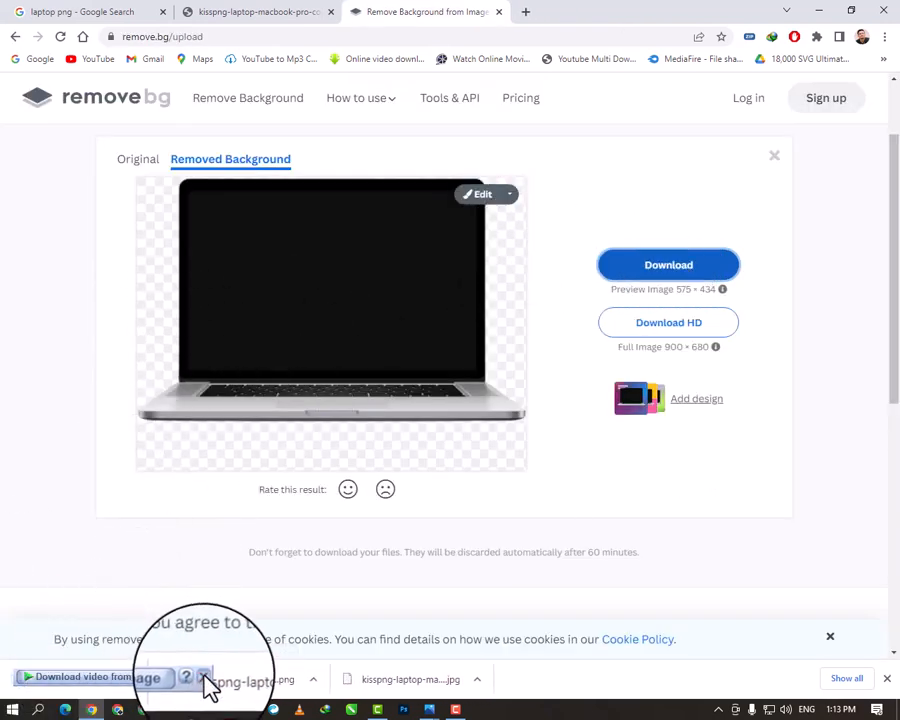
- Place the downloaded laptop PNG in the Illustrator document over the shape's rounded end, embed it and enlarge it slightly
{"action": "left_click_drag", "start_coordinate": [116, 686], "coordinate": [293, 420]}
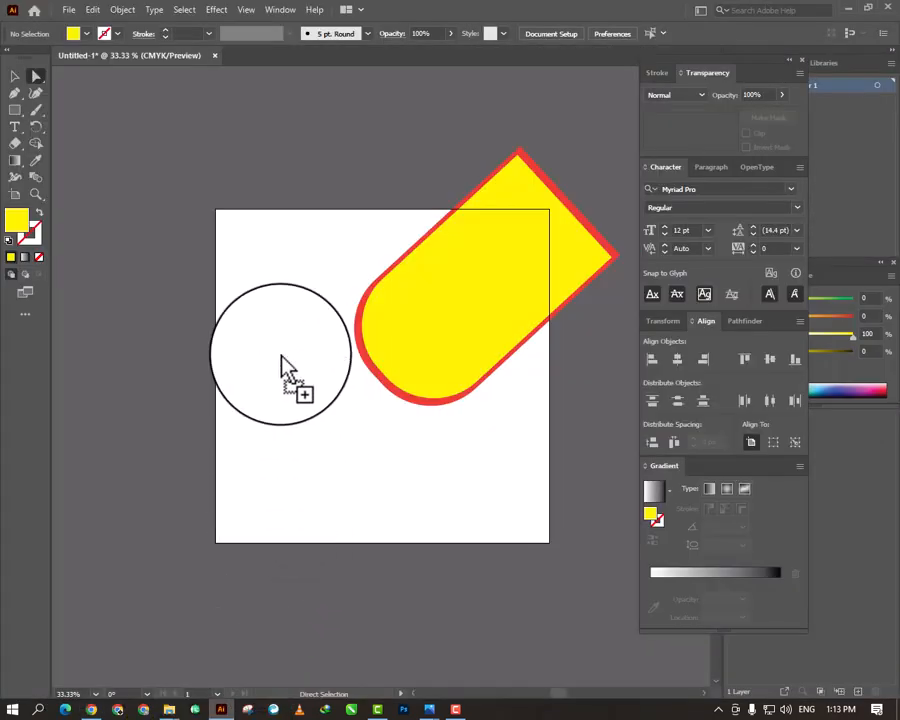
{"action": "left_click_drag", "start_coordinate": [283, 365], "coordinate": [464, 349]}
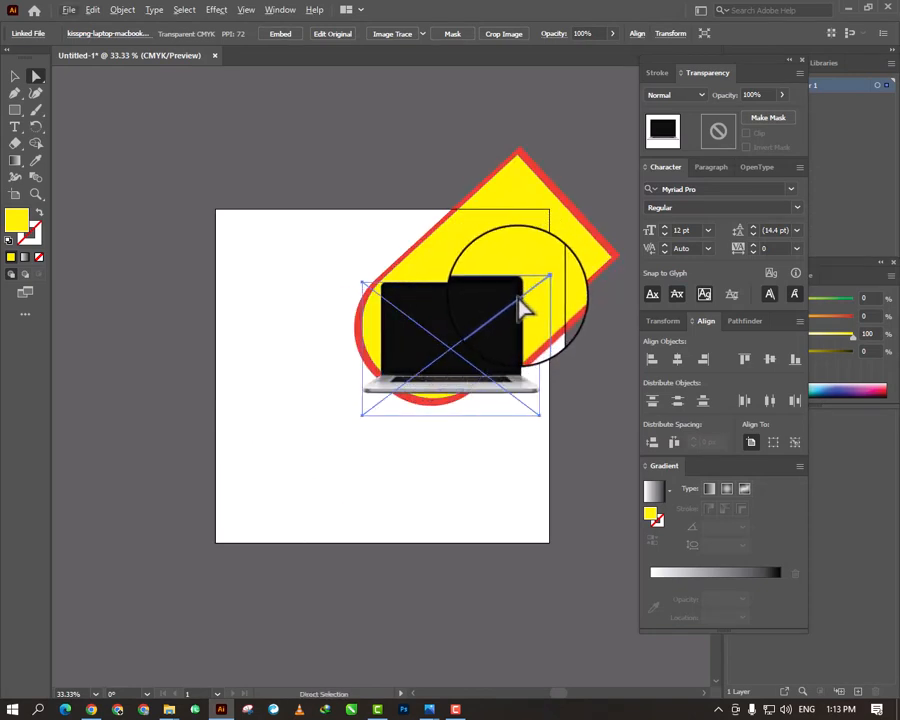
{"action": "left_click", "coordinate": [279, 40]}
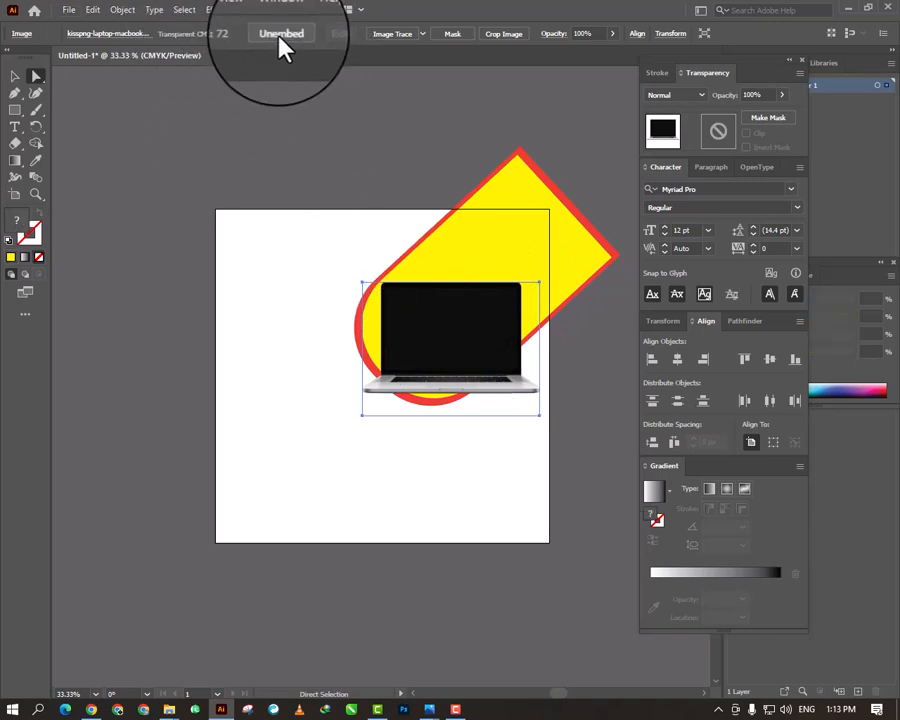
{"action": "left_click", "coordinate": [15, 76]}
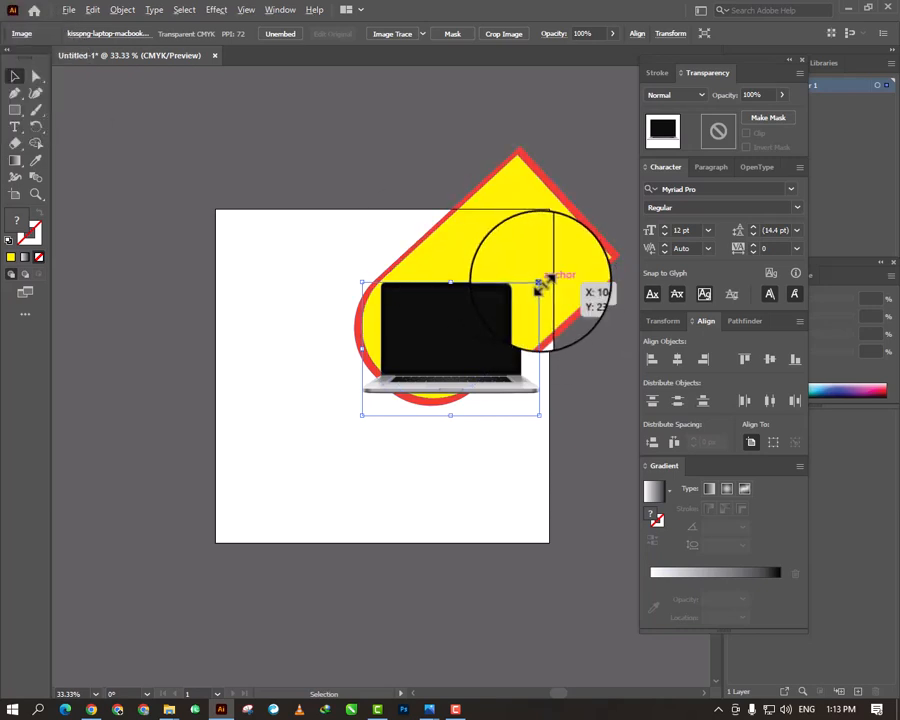
{"action": "mouse_move", "coordinate": [540, 286]}
{"action": "left_mouse_down"}
{"action": "mouse_move", "coordinate": [522, 296]}
{"action": "mouse_move", "coordinate": [542, 284]}
{"action": "mouse_move", "coordinate": [528, 297]}
{"action": "mouse_move", "coordinate": [540, 291]}
{"action": "left_mouse_up"}
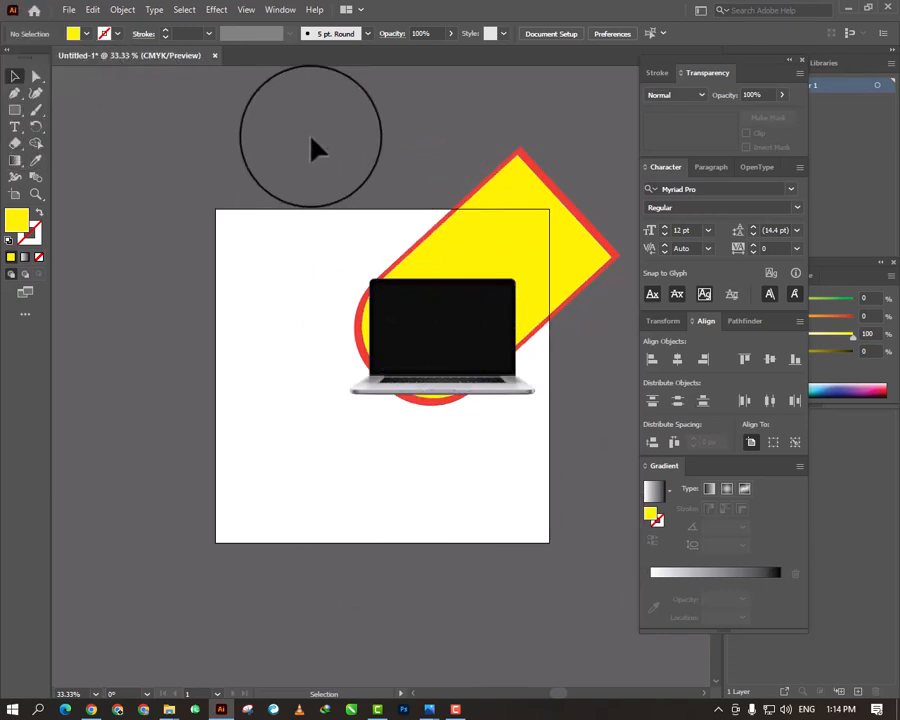
- Scale up the yellow and red shapes together with the laptop, and reposition them with the laptop over the rounded end
{"action": "left_click_drag", "start_coordinate": [312, 148], "coordinate": [573, 330]}
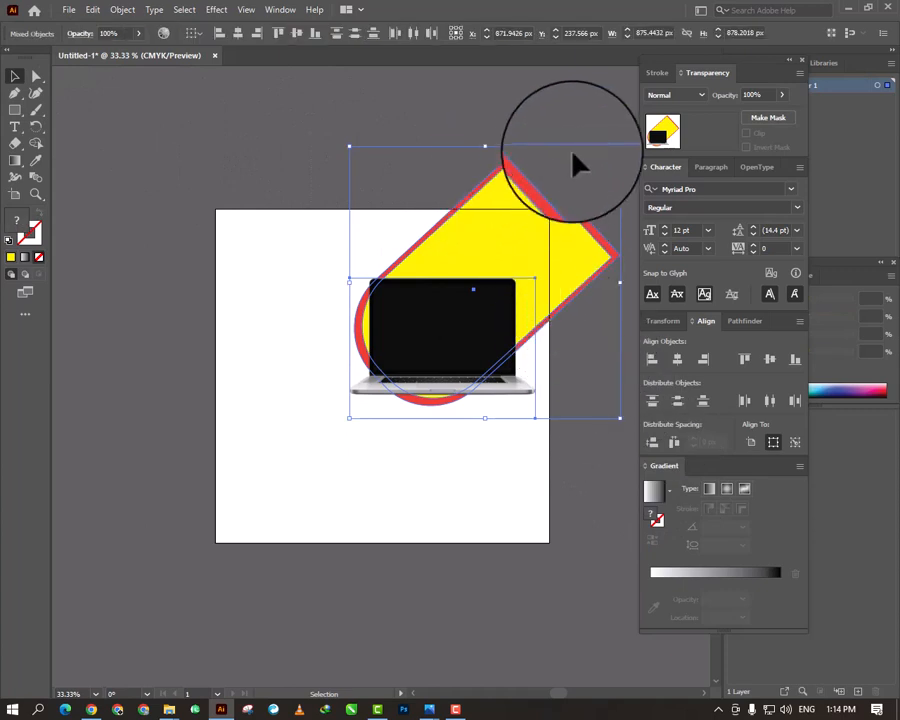
{"action": "left_click_drag", "start_coordinate": [619, 148], "coordinate": [651, 116]}
{"action": "left_click_drag", "start_coordinate": [532, 218], "coordinate": [538, 249]}
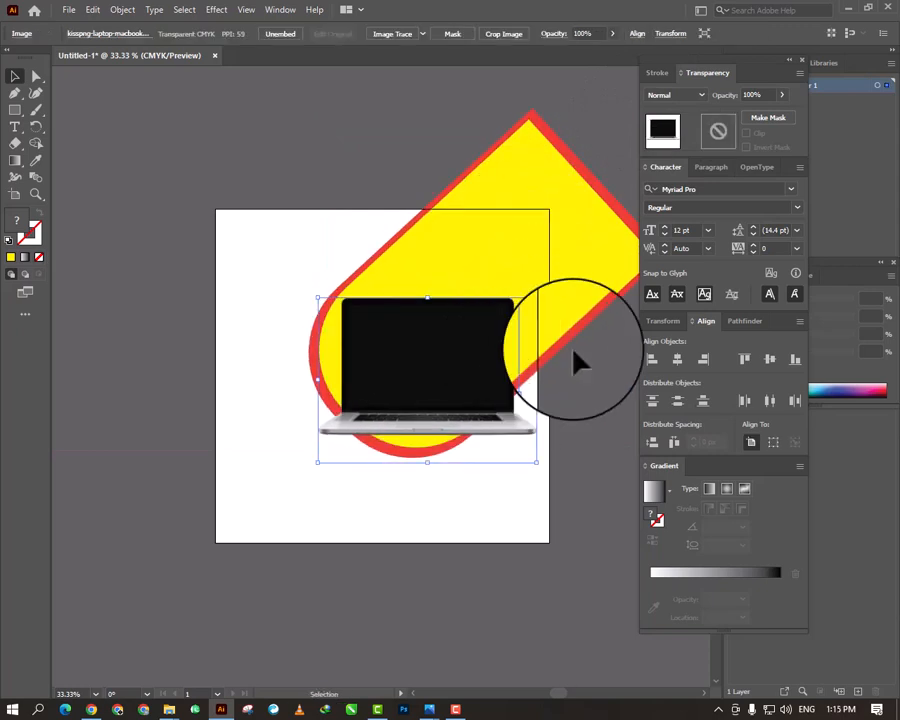
{"action": "left_click", "coordinate": [583, 408]}
{"action": "left_click", "coordinate": [455, 400]}
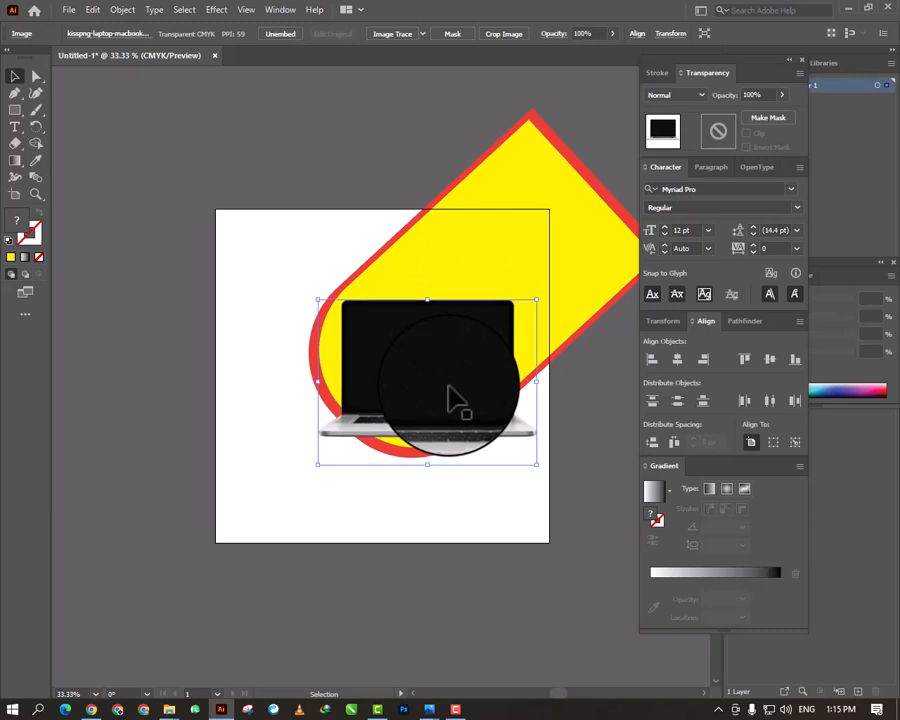
{"action": "left_click", "coordinate": [568, 422]}
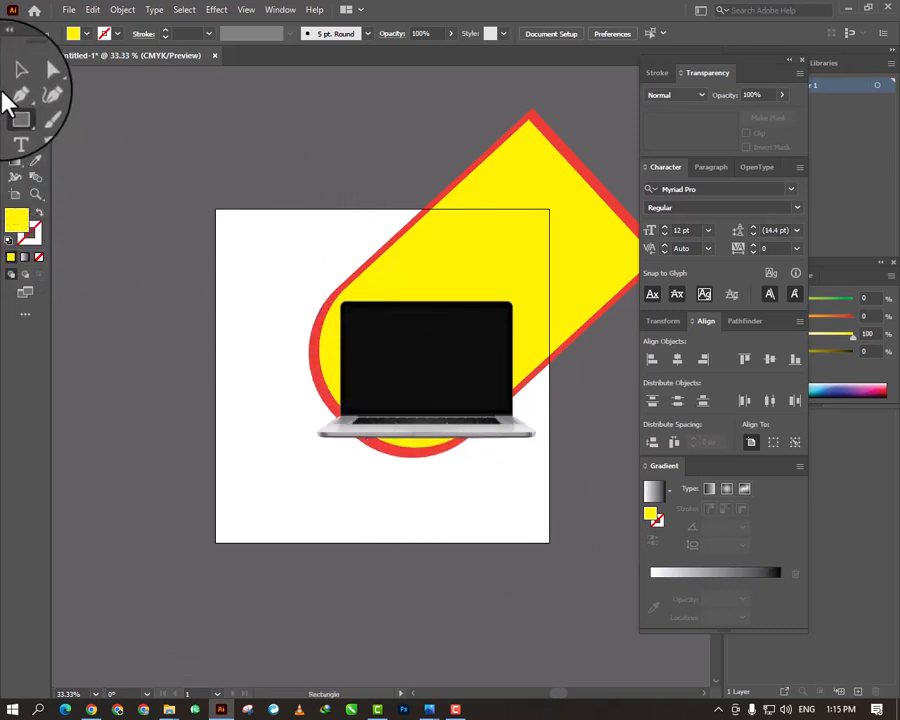
- Draw a circle with the Ellipse tool, then enlarge and centre it so it covers the whole artboard
{"action": "left_click", "coordinate": [15, 118]}
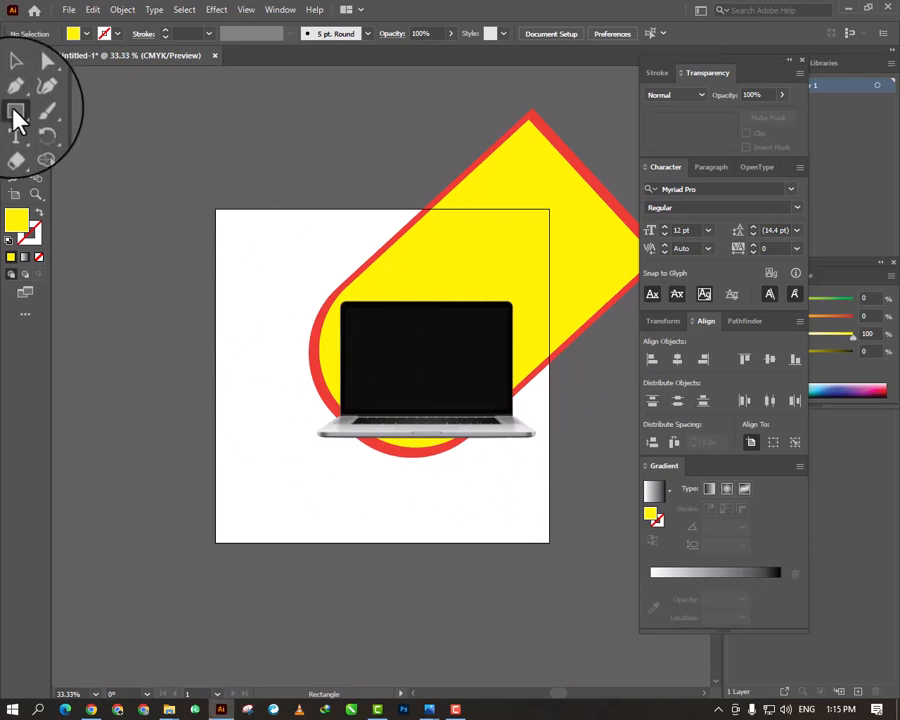
{"action": "left_click", "coordinate": [17, 115]}
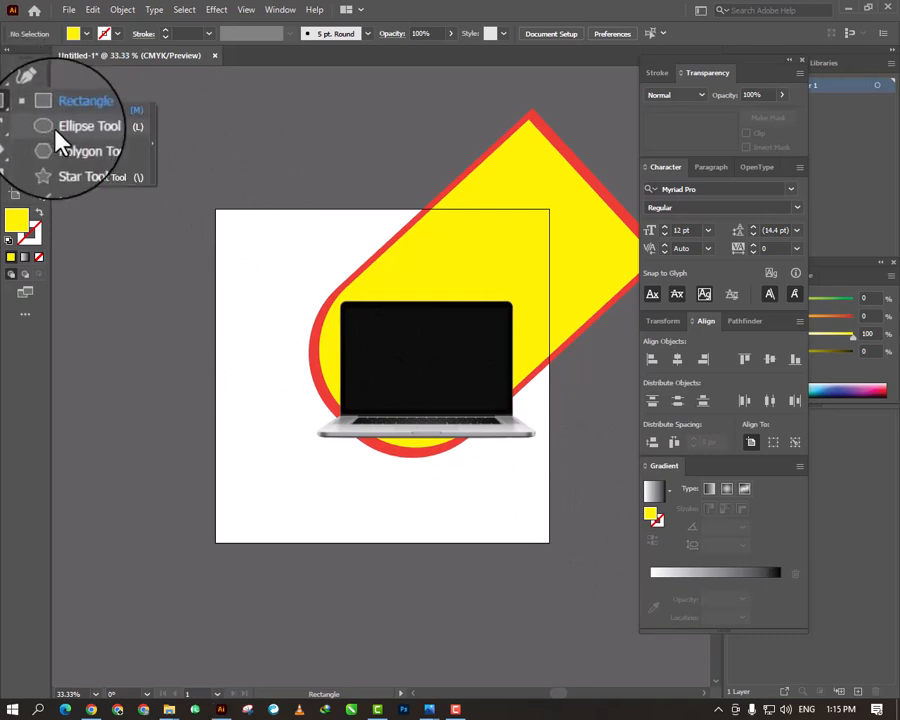
{"action": "left_click", "coordinate": [56, 131]}
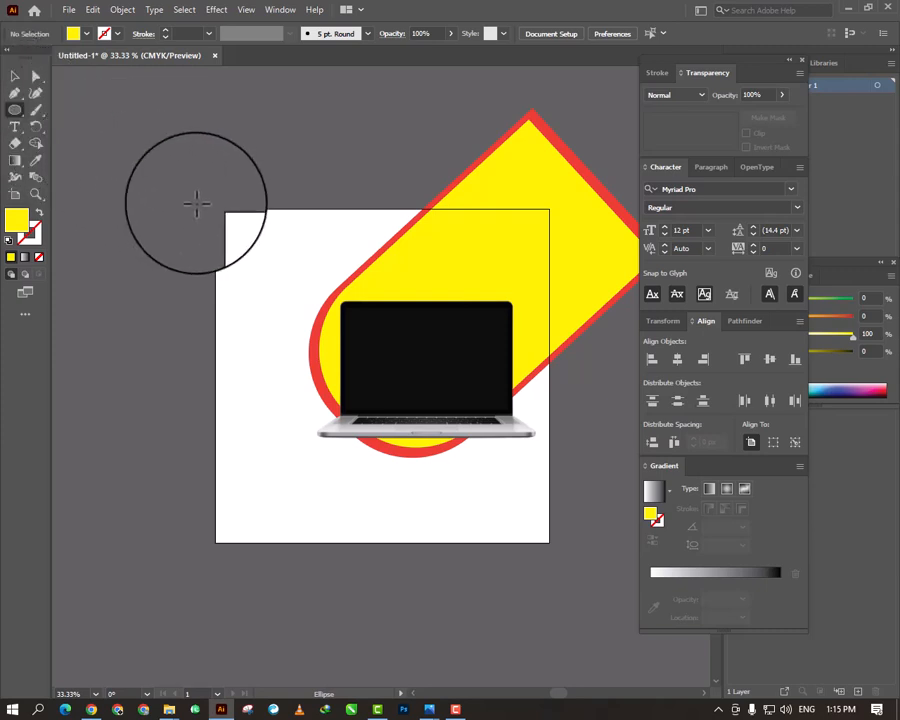
{"action": "left_click_drag", "start_coordinate": [196, 203], "coordinate": [592, 562]}
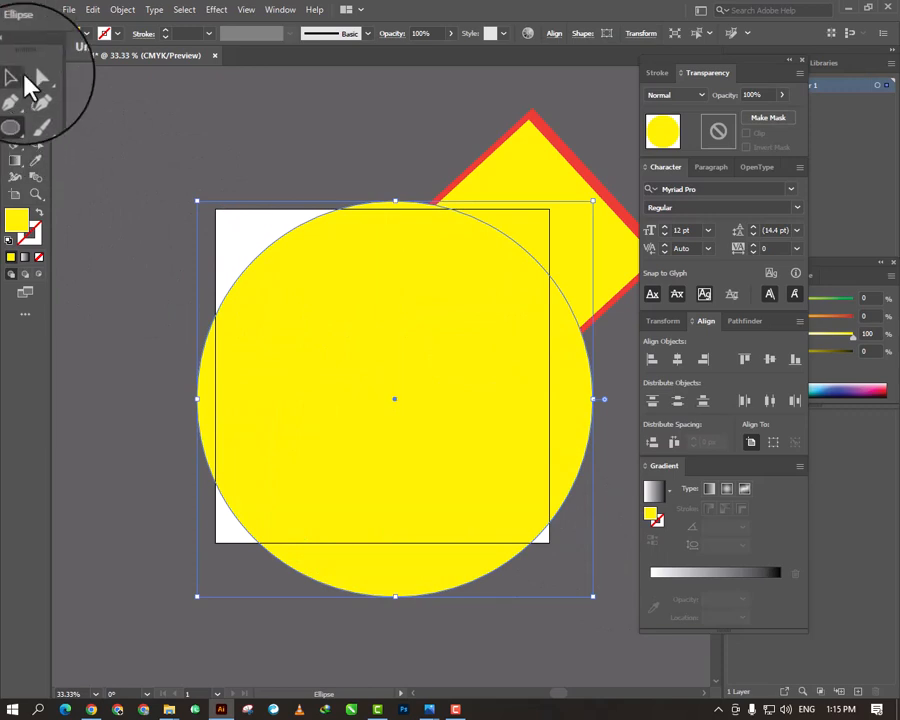
{"action": "left_click", "coordinate": [15, 79]}
{"action": "left_click_drag", "start_coordinate": [362, 331], "coordinate": [307, 287]}
{"action": "left_click_drag", "start_coordinate": [538, 548], "coordinate": [616, 633]}
{"action": "mouse_move", "coordinate": [430, 500]}
{"action": "left_mouse_down"}
{"action": "mouse_move", "coordinate": [424, 478]}
{"action": "mouse_move", "coordinate": [446, 501]}
{"action": "mouse_move", "coordinate": [437, 505]}
{"action": "left_mouse_up"}
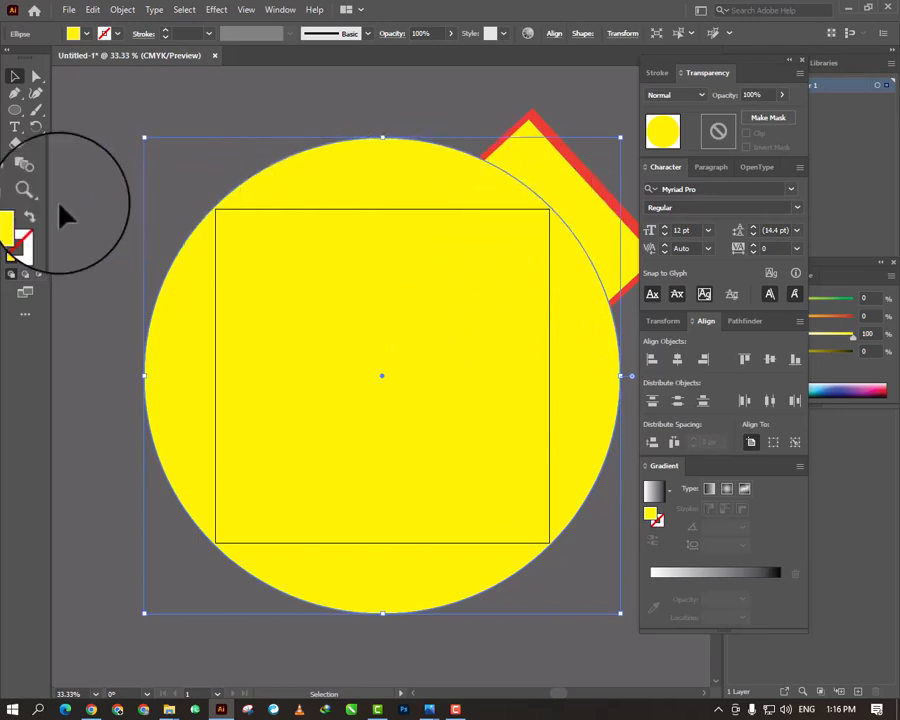
- Fill the circle with the orange gradient preset and set the gradient type to radial
{"action": "left_click", "coordinate": [270, 10]}
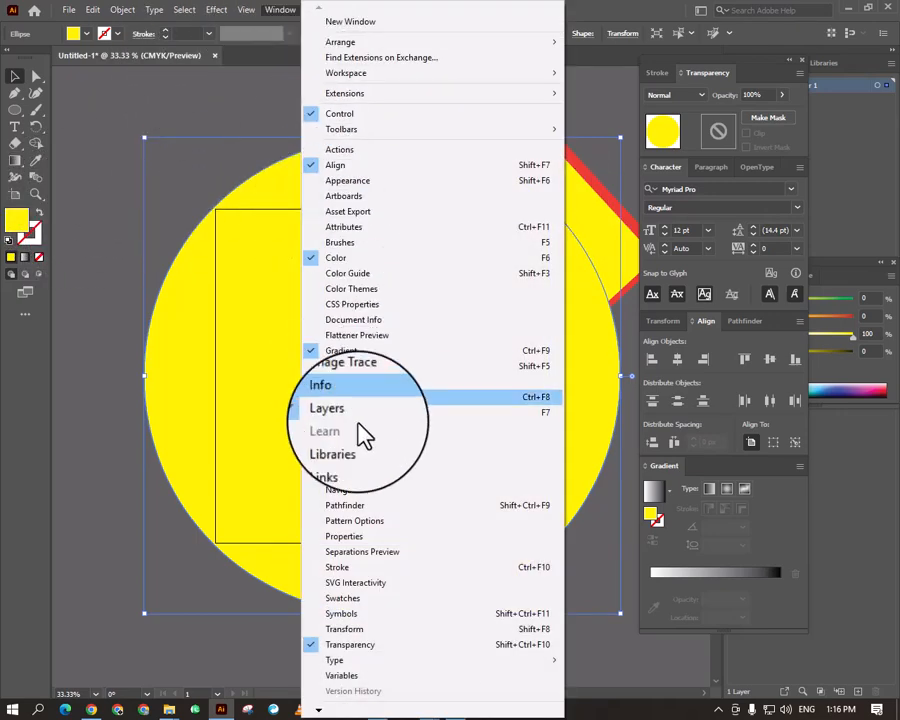
{"action": "left_click", "coordinate": [367, 352]}
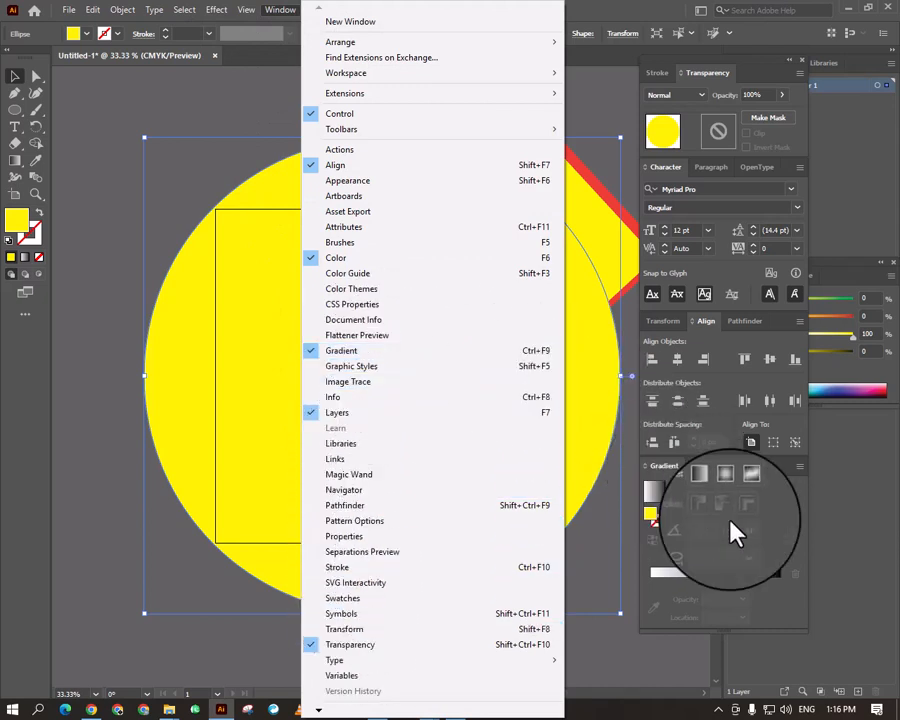
{"action": "left_click", "coordinate": [716, 465]}
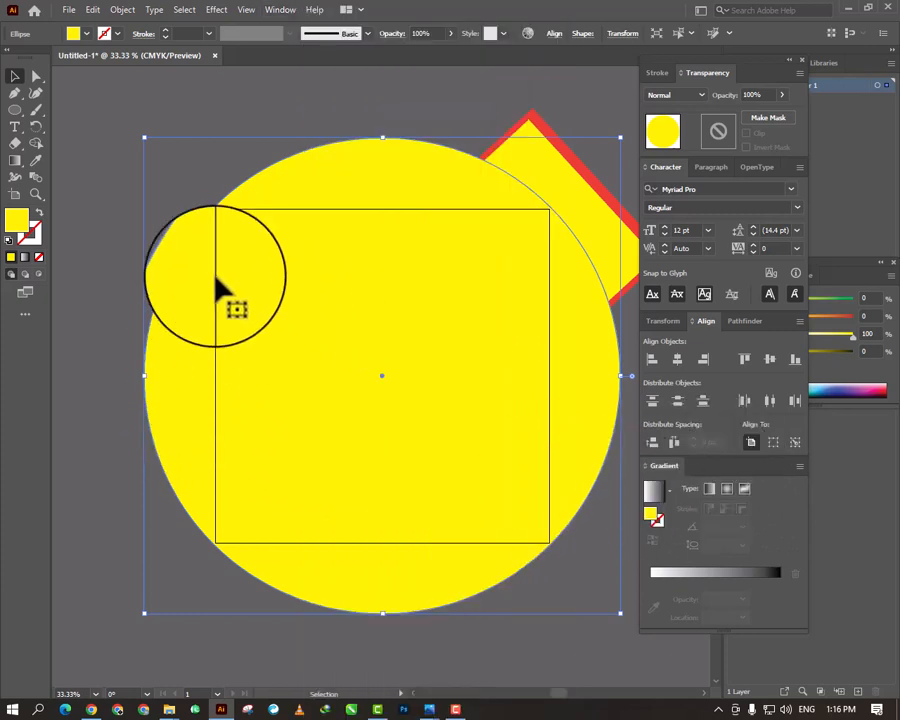
{"action": "left_click", "coordinate": [671, 489]}
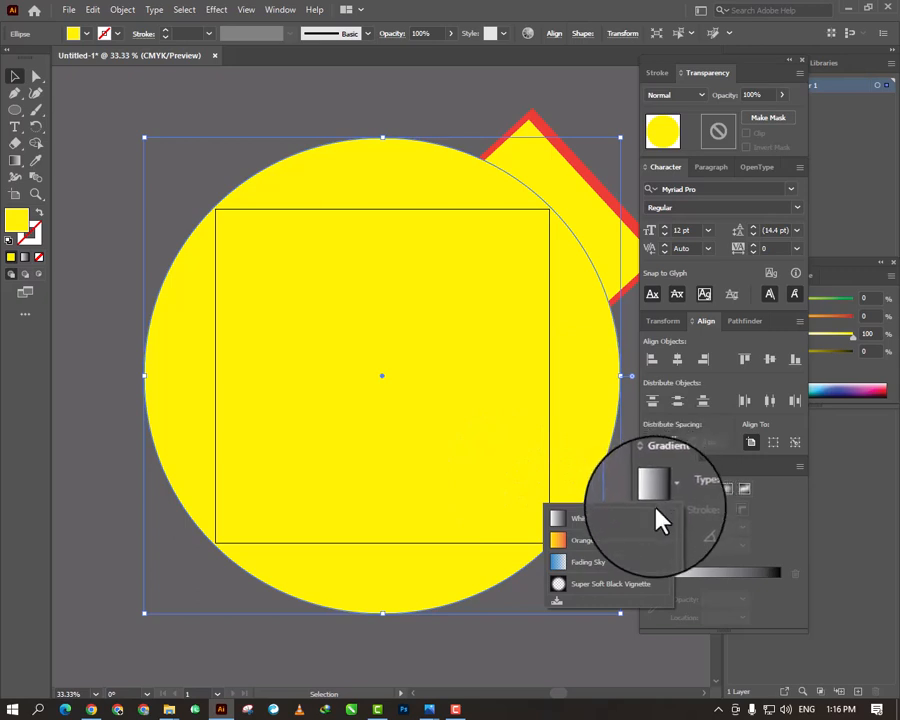
{"action": "left_click", "coordinate": [588, 543]}
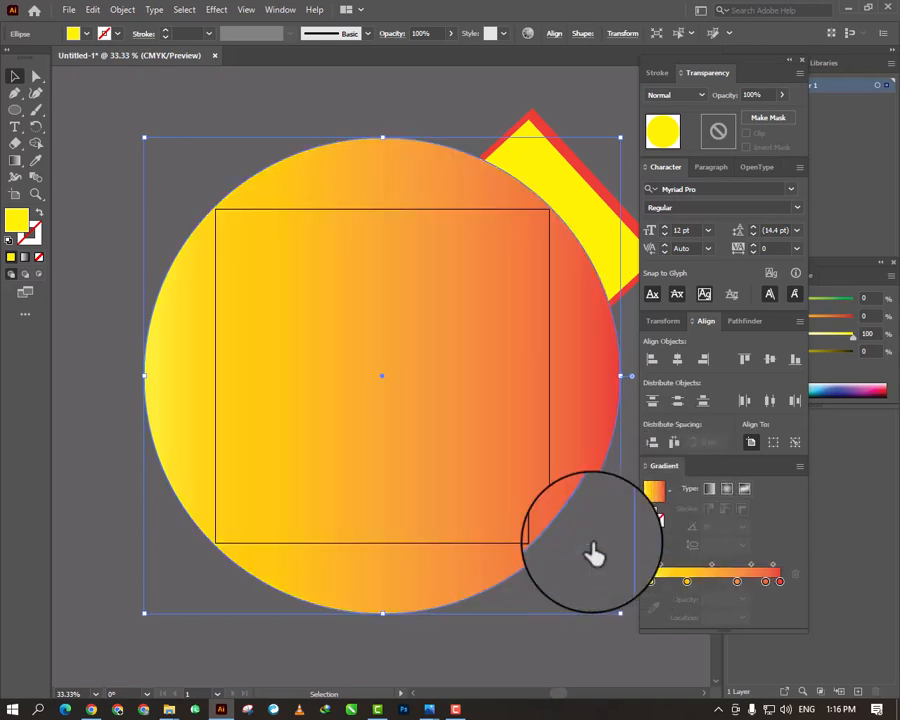
{"action": "left_click", "coordinate": [727, 489]}
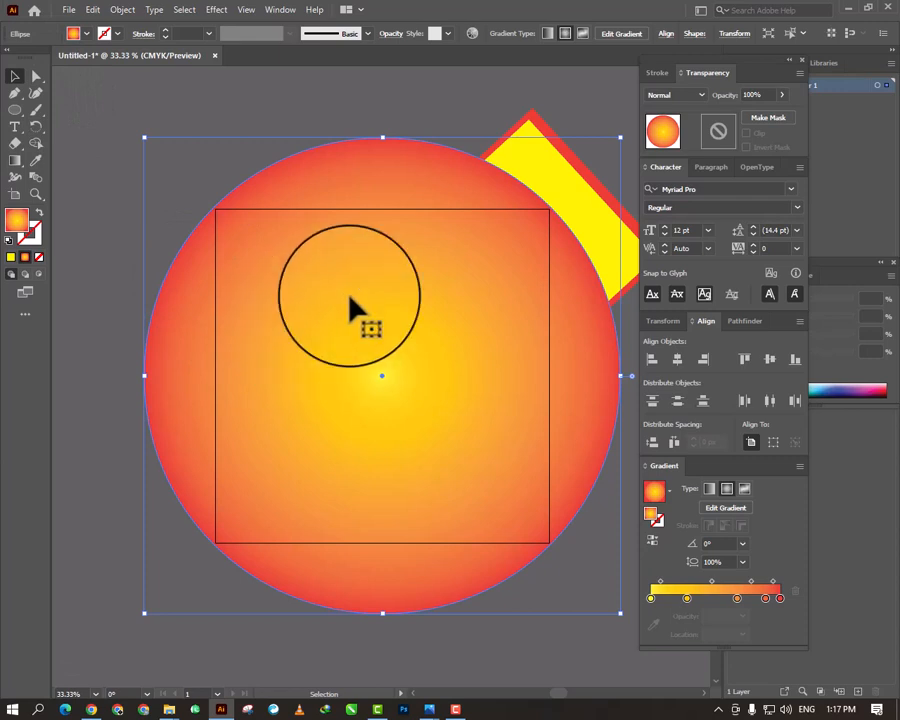
- Send the gradient circle to the back, behind the laptop and the yellow and red shapes
{"action": "right_click", "coordinate": [398, 330]}
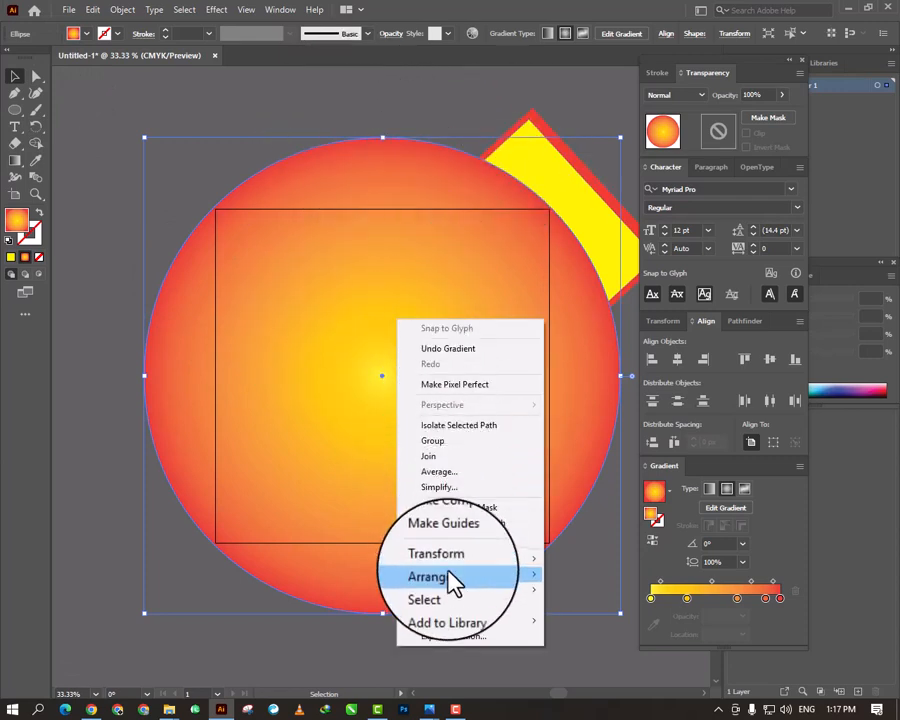
{"action": "mouse_move", "coordinate": [450, 577]}
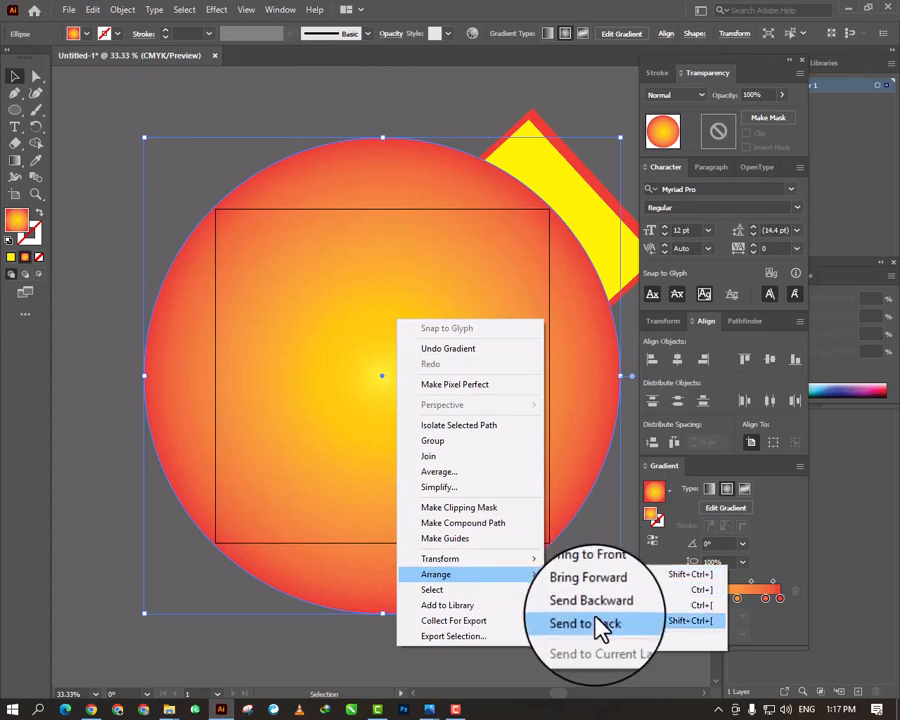
{"action": "left_click", "coordinate": [596, 622]}
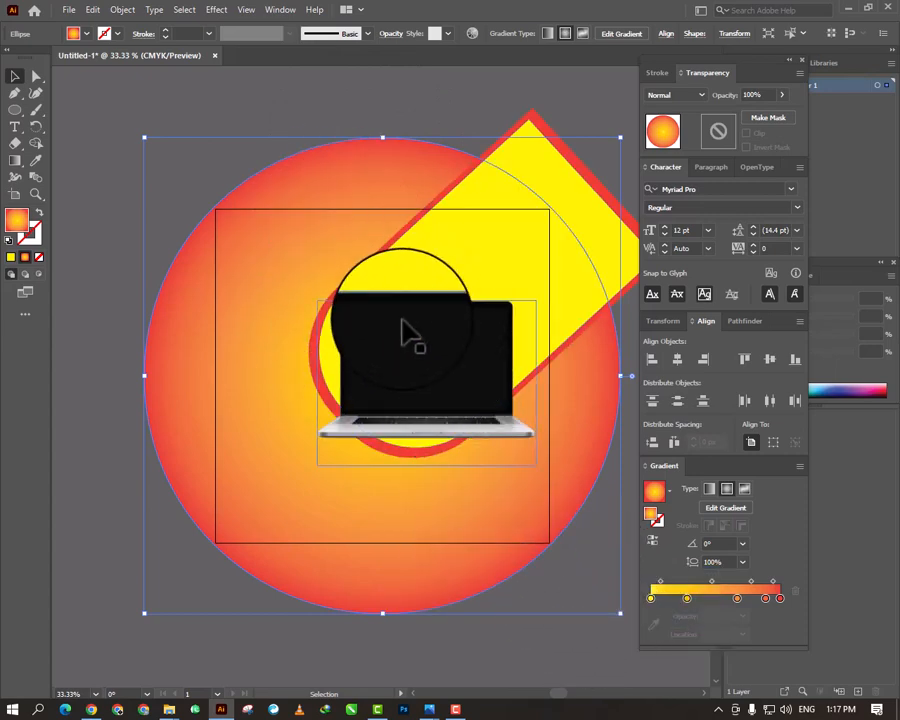
{"action": "key", "text": "a"}
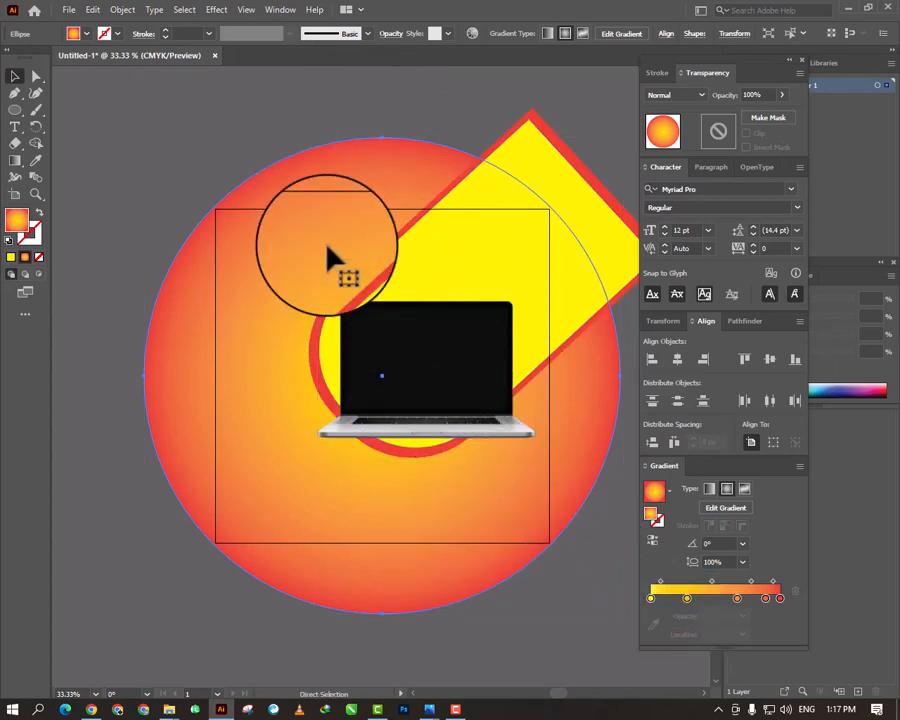
{"action": "key", "text": "ctrl+plus"}
{"action": "key", "text": "ctrl+plus"}
{"action": "key", "text": "ctrl+minus"}
{"action": "key", "text": "ctrl+minus"}
{"action": "key", "text": "ctrl+minus"}
{"action": "key", "text": "ctrl+plus"}
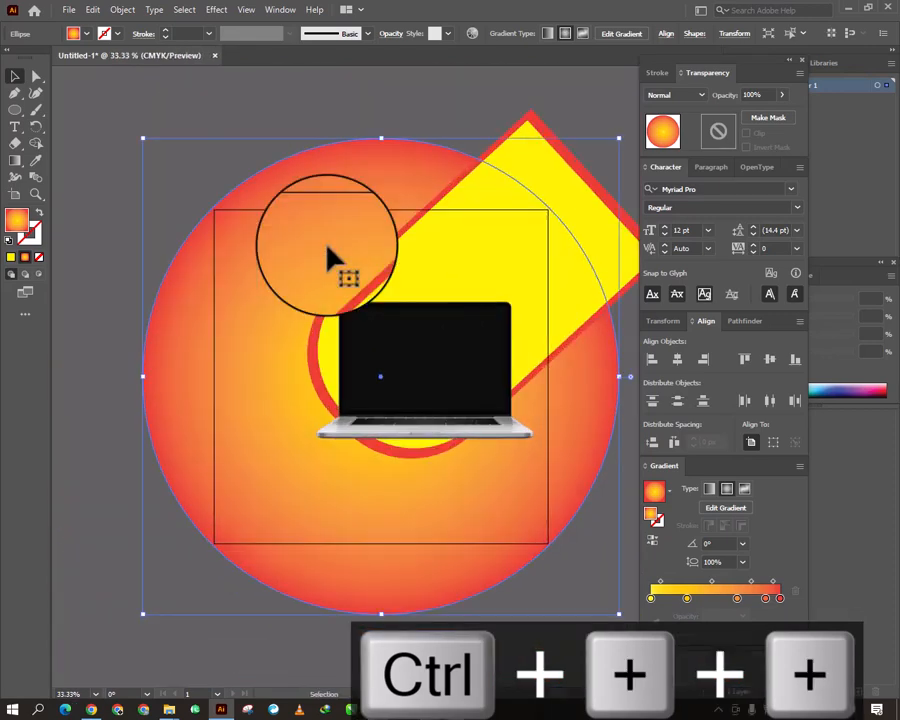
- Add the text "LOGO" near the upper-left corner of the artboard and set its font size to 48 pt
{"action": "left_click", "coordinate": [95, 130]}
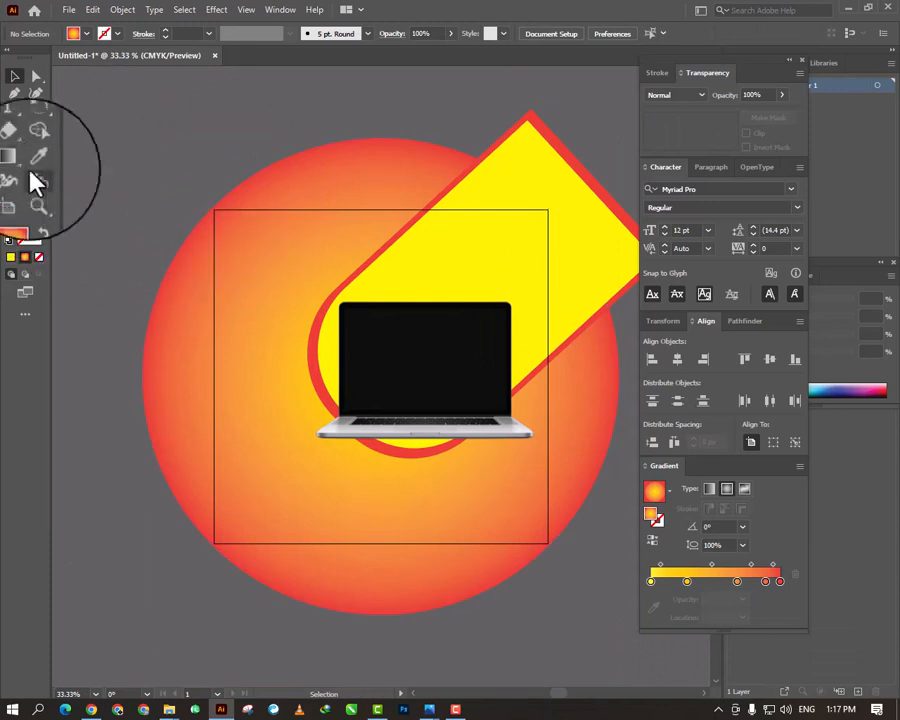
{"action": "key", "text": "t"}
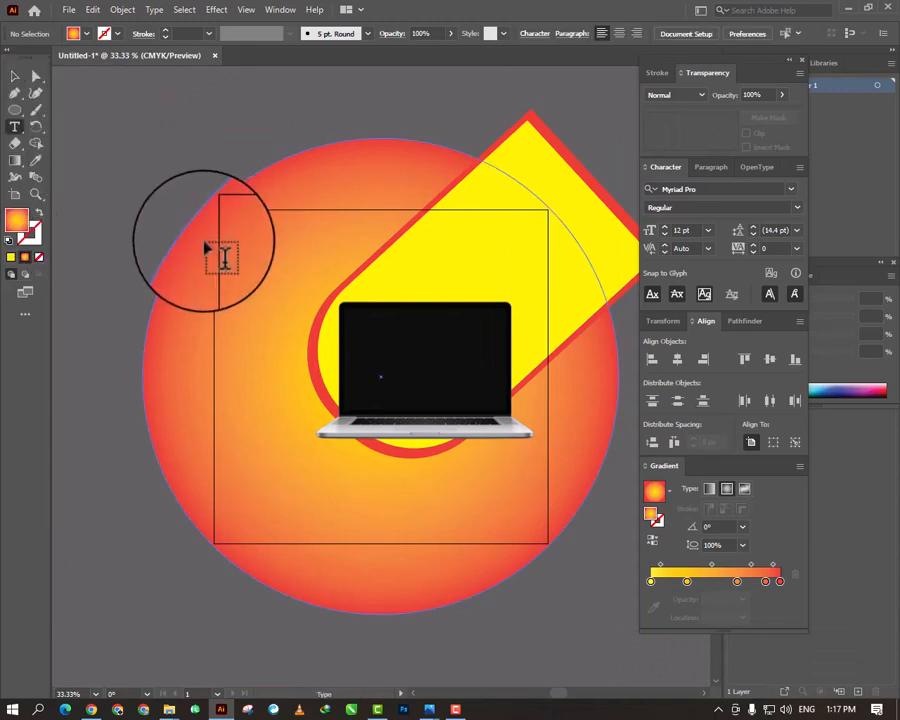
{"action": "left_click", "coordinate": [241, 244]}
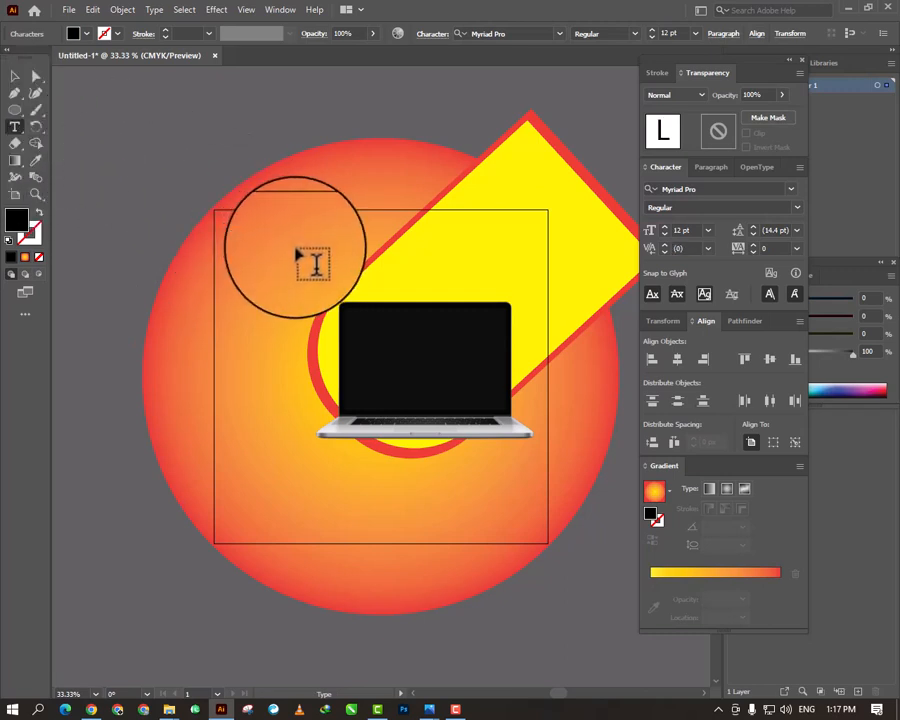
{"action": "type", "text": "LOGO"}
{"action": "key", "text": "ctrl+a"}
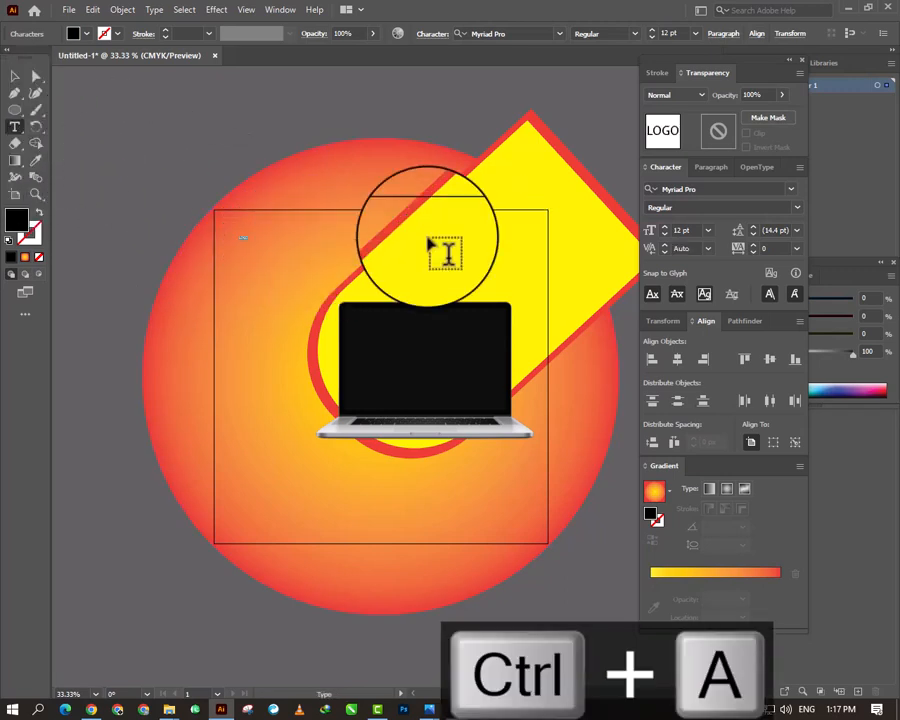
{"action": "left_click", "coordinate": [708, 230]}
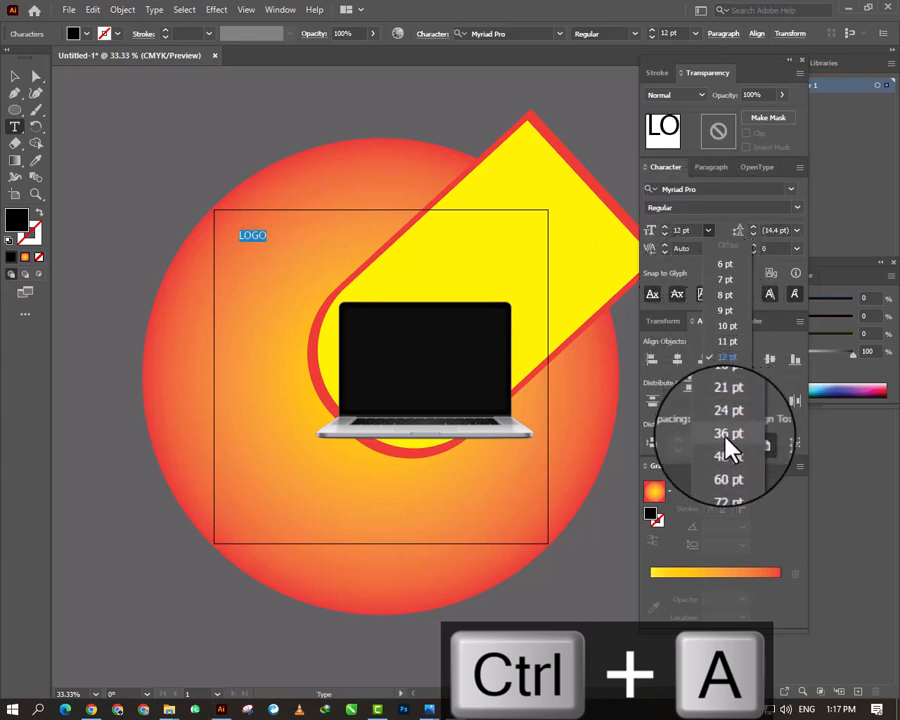
{"action": "left_click", "coordinate": [728, 452]}
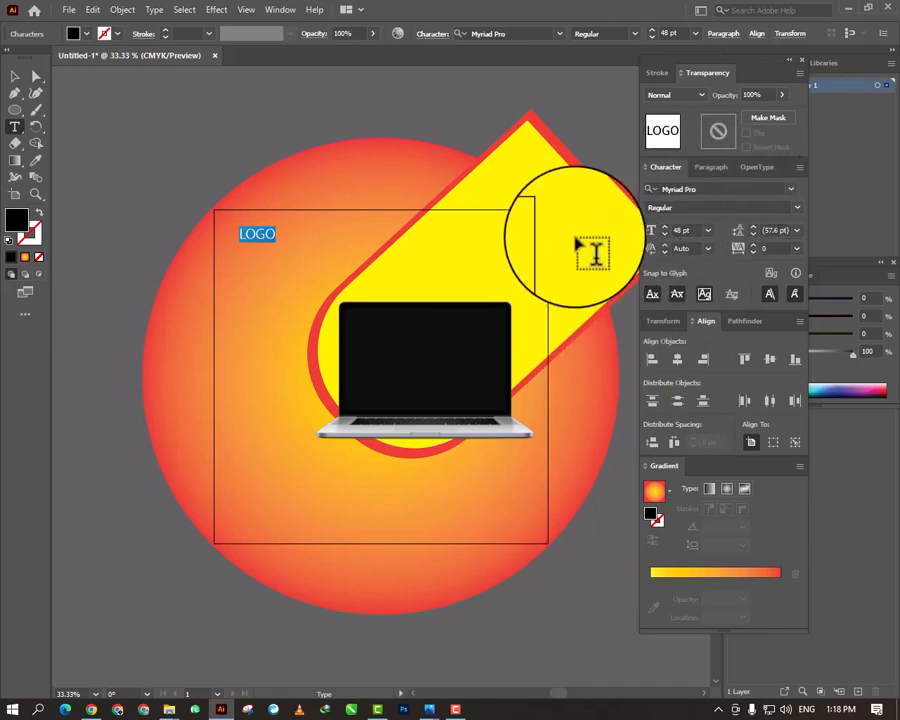
{"action": "left_click", "coordinate": [280, 9]}
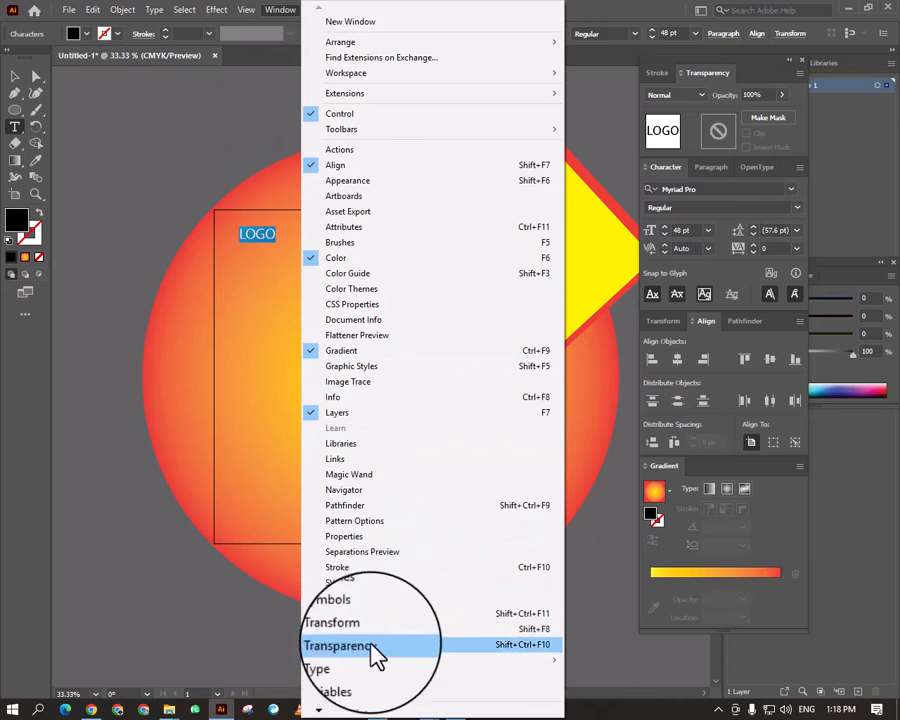
{"action": "mouse_move", "coordinate": [370, 662]}
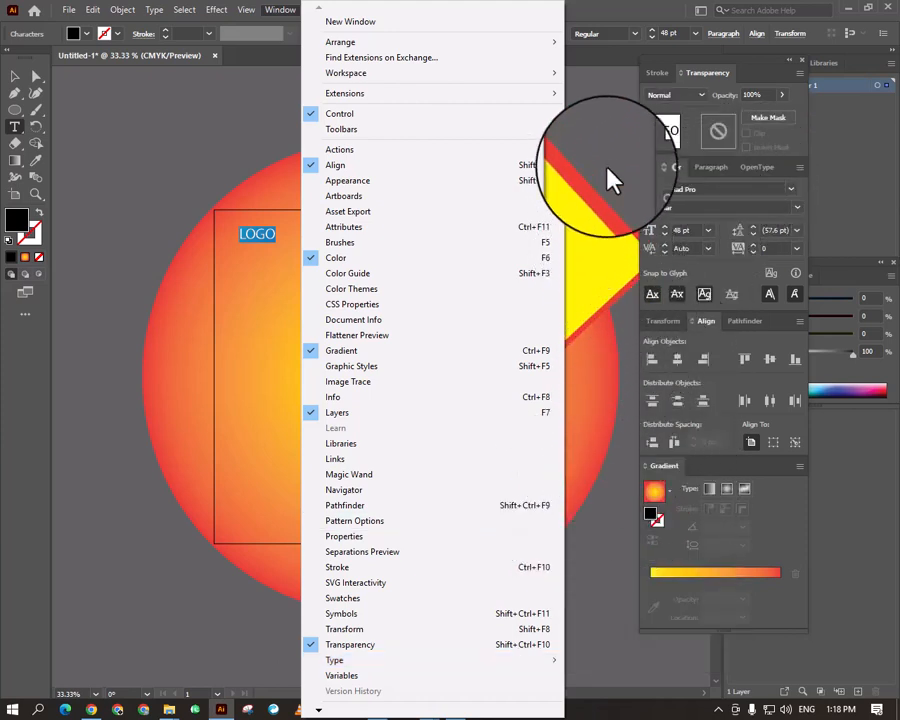
{"action": "left_click", "coordinate": [785, 180]}
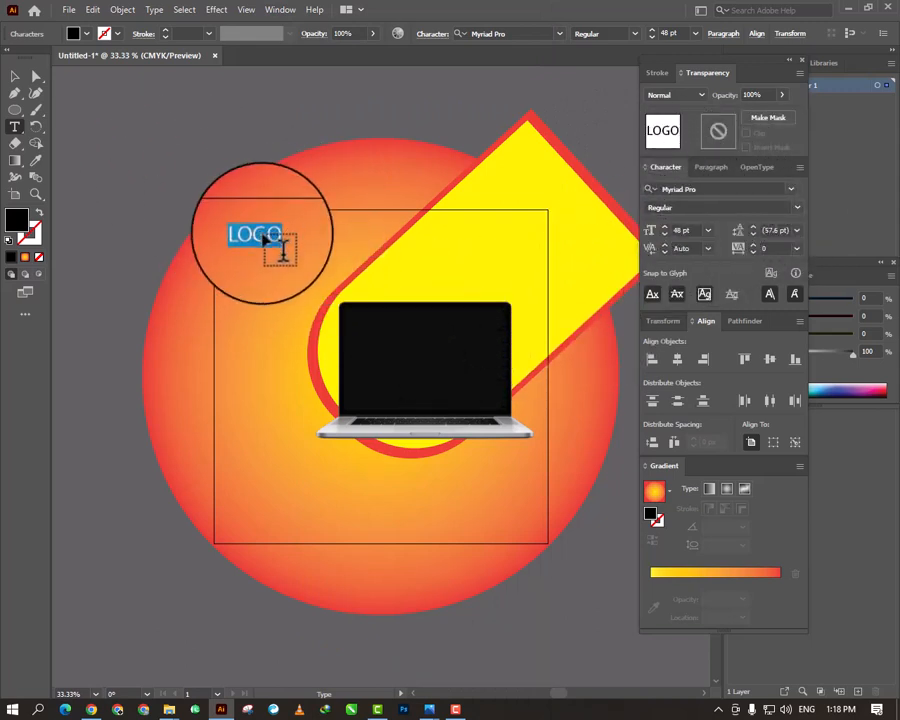
- Increase the font size of the LOGO text to 60 pt
{"action": "left_click", "coordinate": [15, 76]}
{"action": "mouse_move", "coordinate": [273, 238]}
{"action": "left_mouse_down"}
{"action": "mouse_move", "coordinate": [263, 247]}
{"action": "mouse_move", "coordinate": [287, 239]}
{"action": "mouse_move", "coordinate": [272, 239]}
{"action": "left_mouse_up"}
{"action": "key", "text": "ctrl+0"}
{"action": "key", "text": "ctrl+minus"}
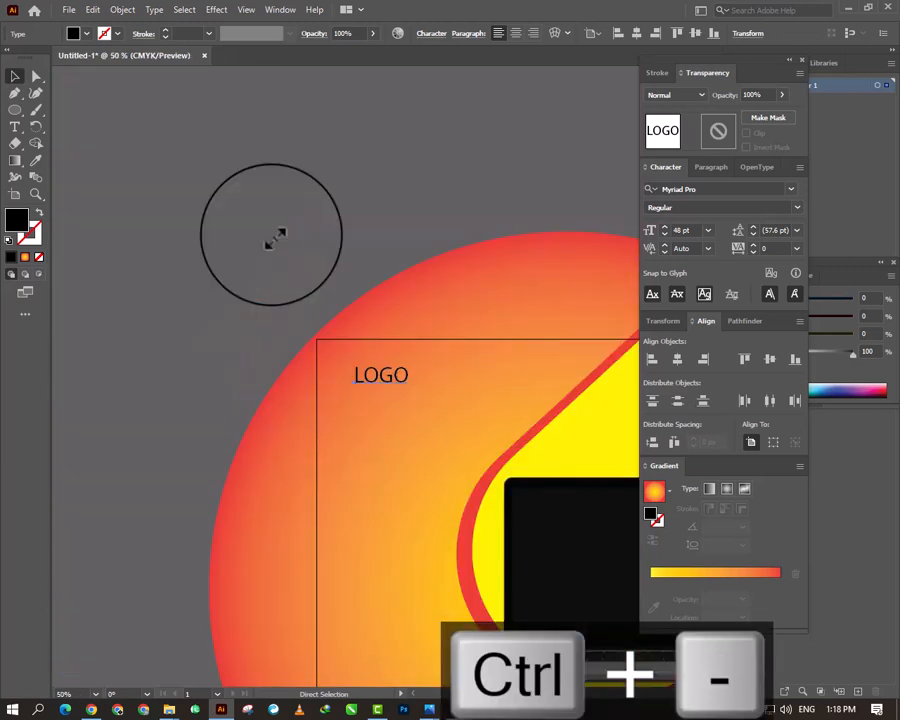
{"action": "key", "text": "ctrl+plus"}
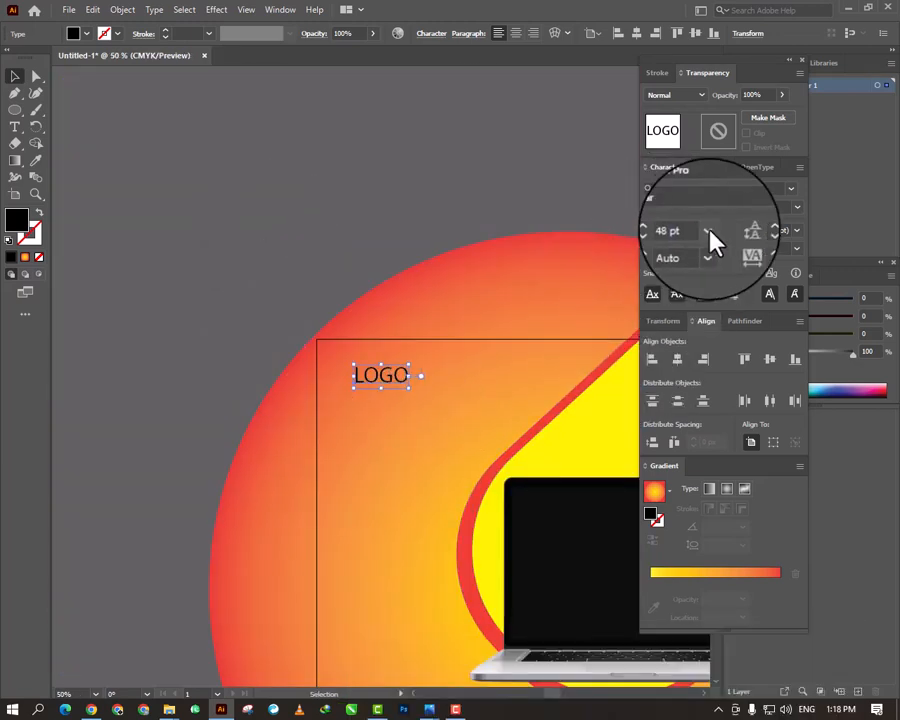
{"action": "left_click", "coordinate": [708, 231]}
{"action": "left_click", "coordinate": [726, 477]}
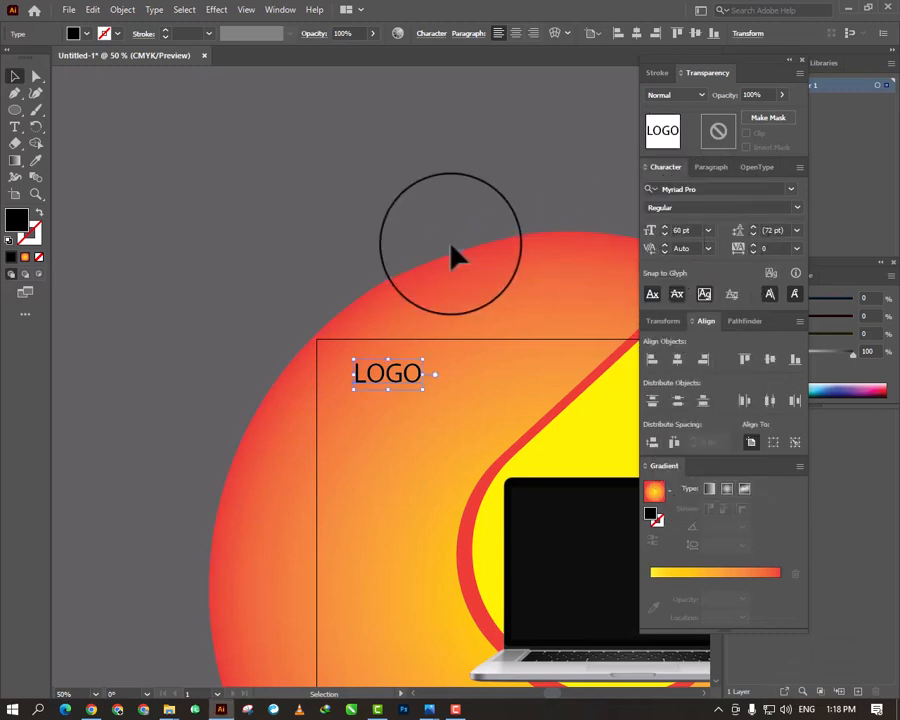
- Fill the LOGO text with white and deselect it
{"action": "left_click", "coordinate": [78, 36]}
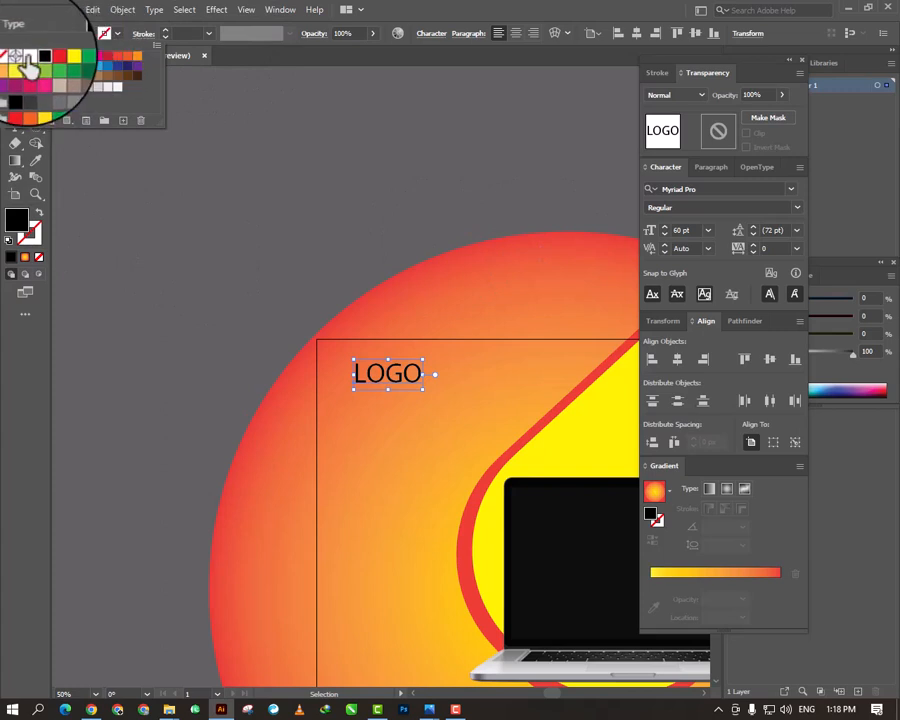
{"action": "left_click", "coordinate": [29, 57]}
{"action": "left_click", "coordinate": [207, 192]}
{"action": "left_click", "coordinate": [206, 215]}
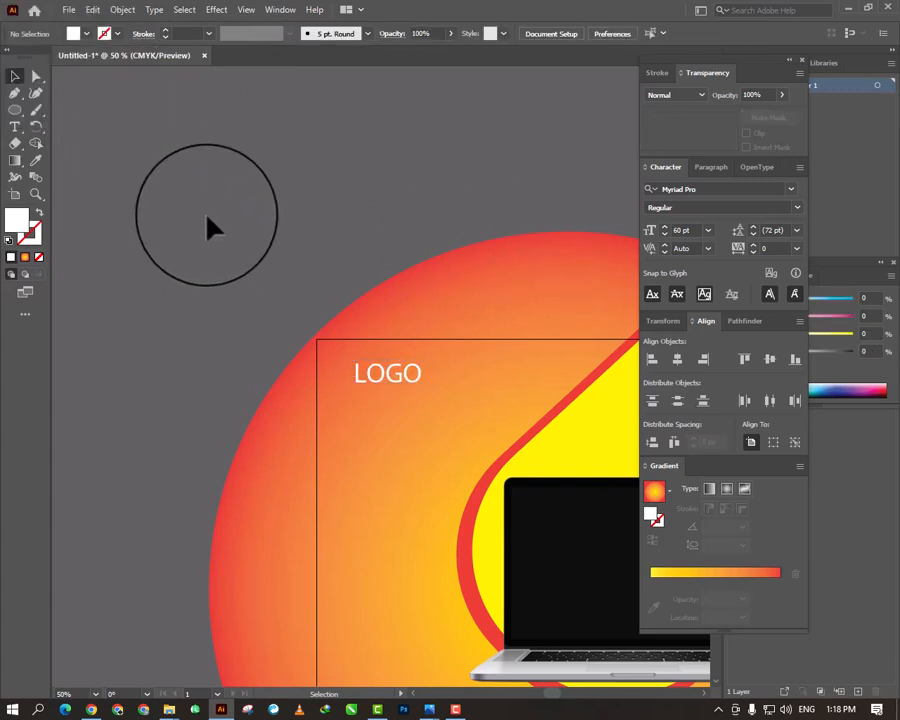
- Draw a tall rectangle between the artboard's left edge and the laptop, and round its corners to a radius of about 37 px
{"action": "key", "text": "ctrl+minus"}
{"action": "key", "text": "ctrl+minus"}
{"action": "key", "text": "ctrl+0"}
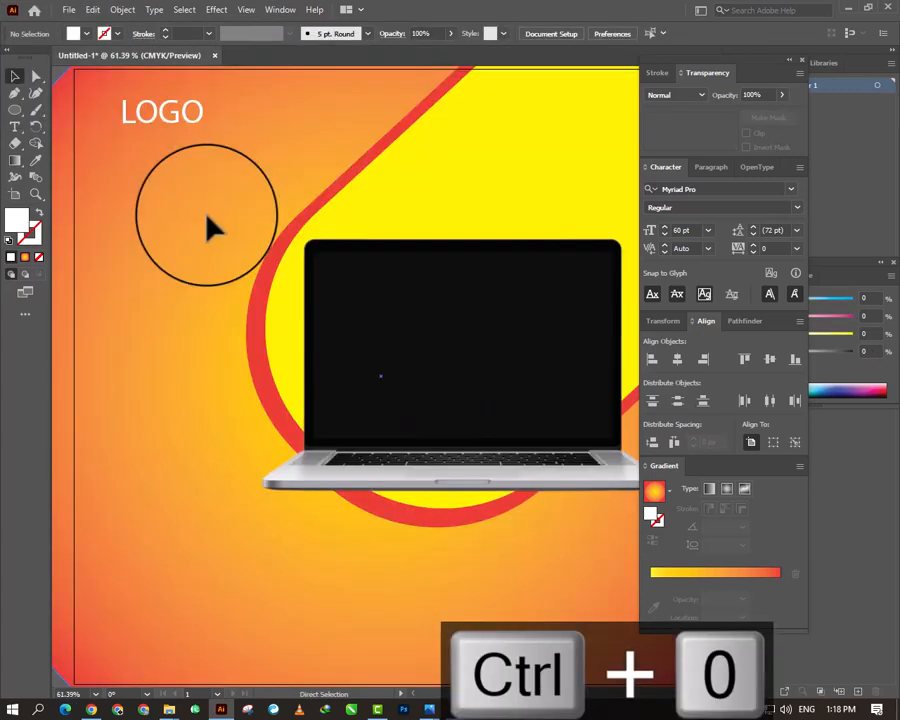
{"action": "key", "text": "ctrl+minus"}
{"action": "key", "text": "ctrl+minus"}
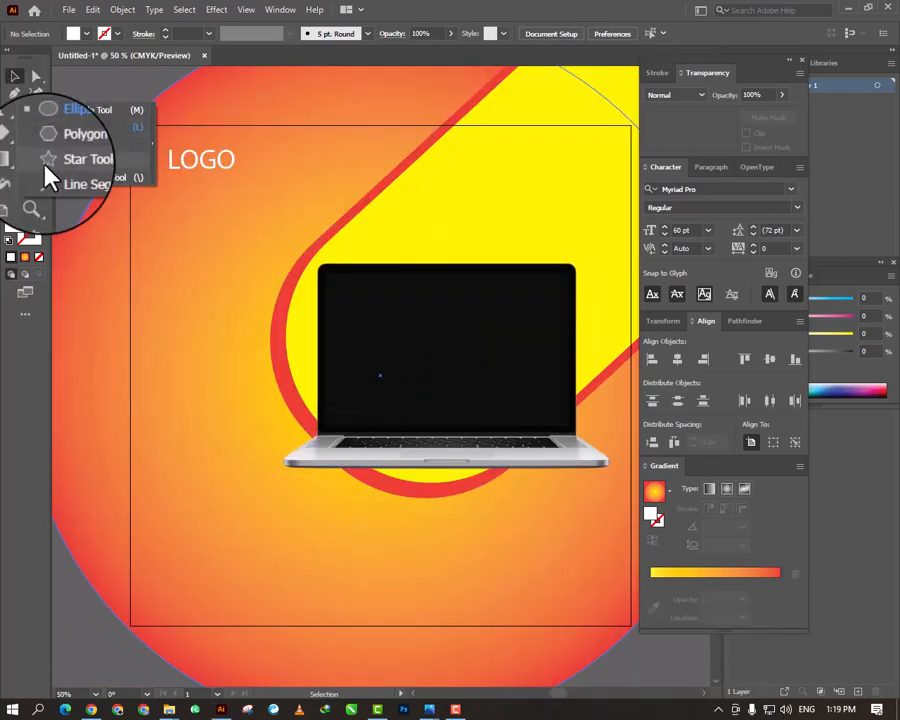
{"action": "left_click", "coordinate": [50, 115]}
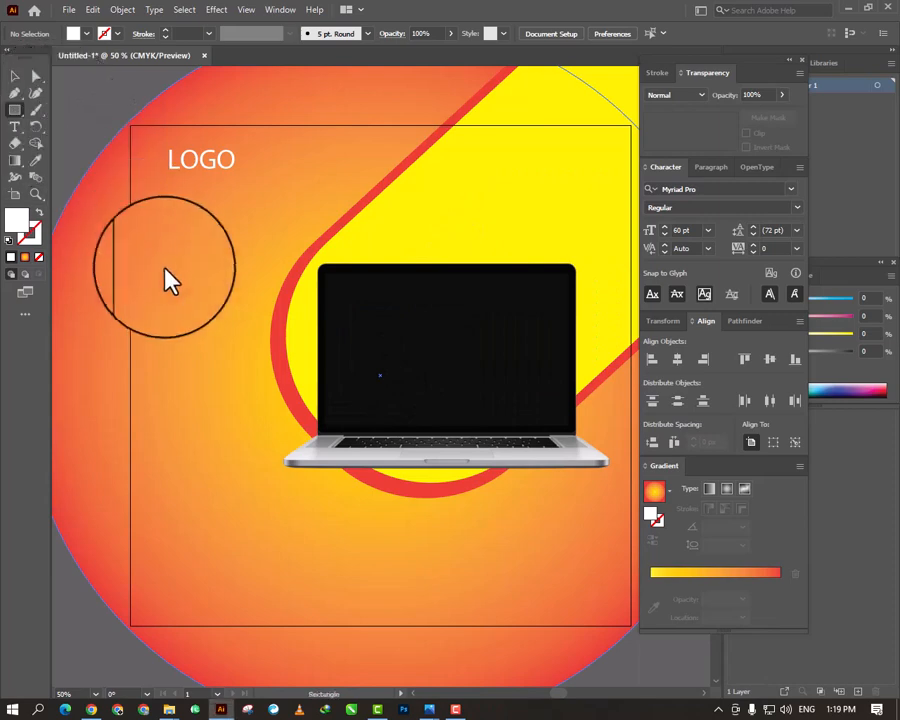
{"action": "mouse_move", "coordinate": [142, 241]}
{"action": "left_mouse_down"}
{"action": "mouse_move", "coordinate": [185, 321]}
{"action": "mouse_move", "coordinate": [207, 486]}
{"action": "mouse_move", "coordinate": [257, 530]}
{"action": "mouse_move", "coordinate": [261, 492]}
{"action": "left_mouse_up"}
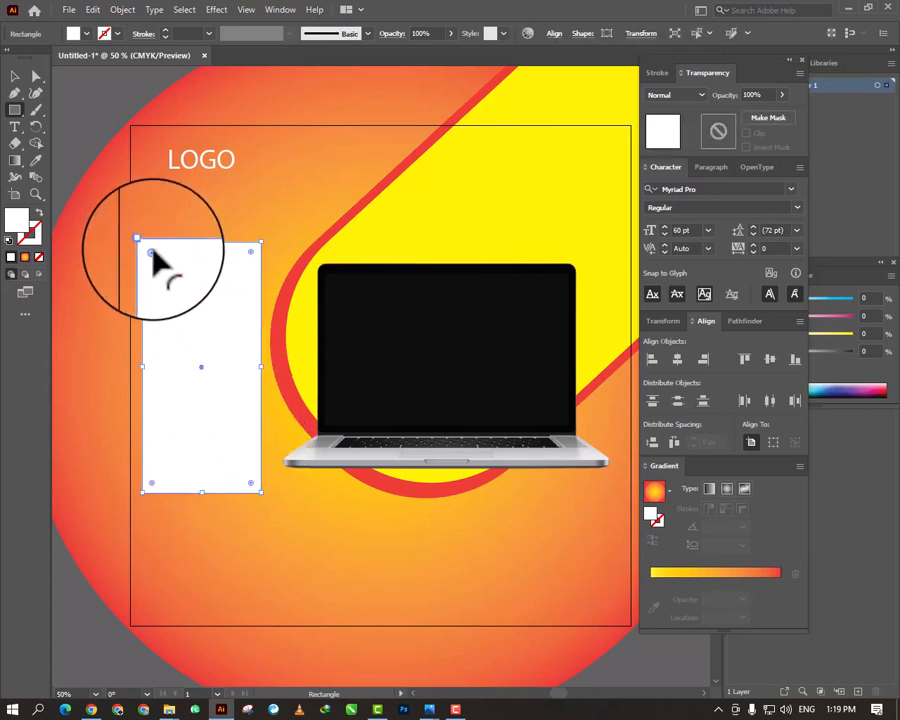
{"action": "left_click_drag", "start_coordinate": [155, 255], "coordinate": [158, 260]}
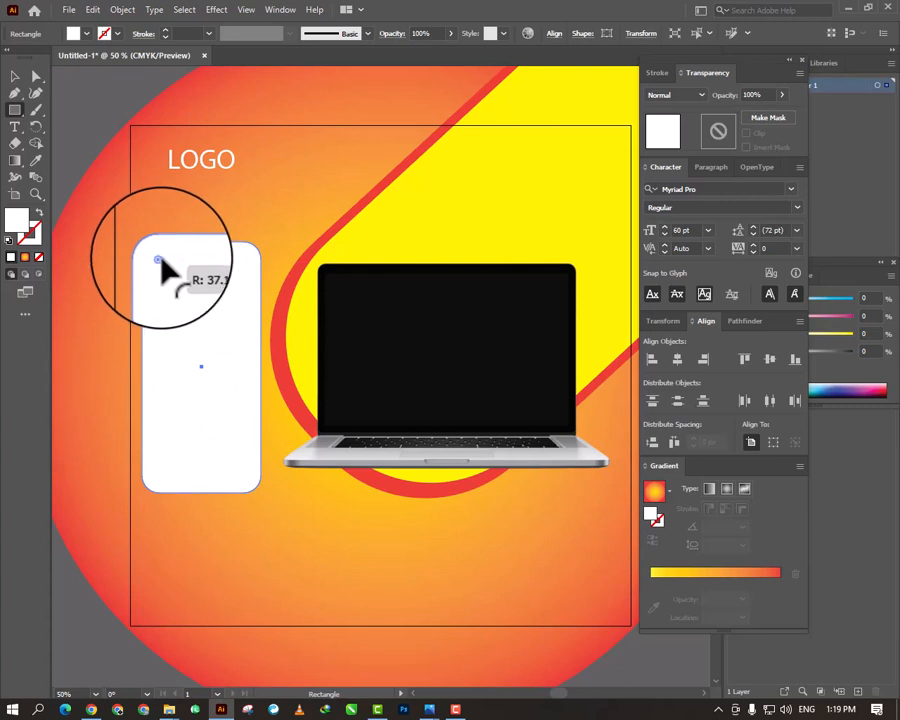
{"action": "left_click_drag", "start_coordinate": [162, 268], "coordinate": [164, 270]}
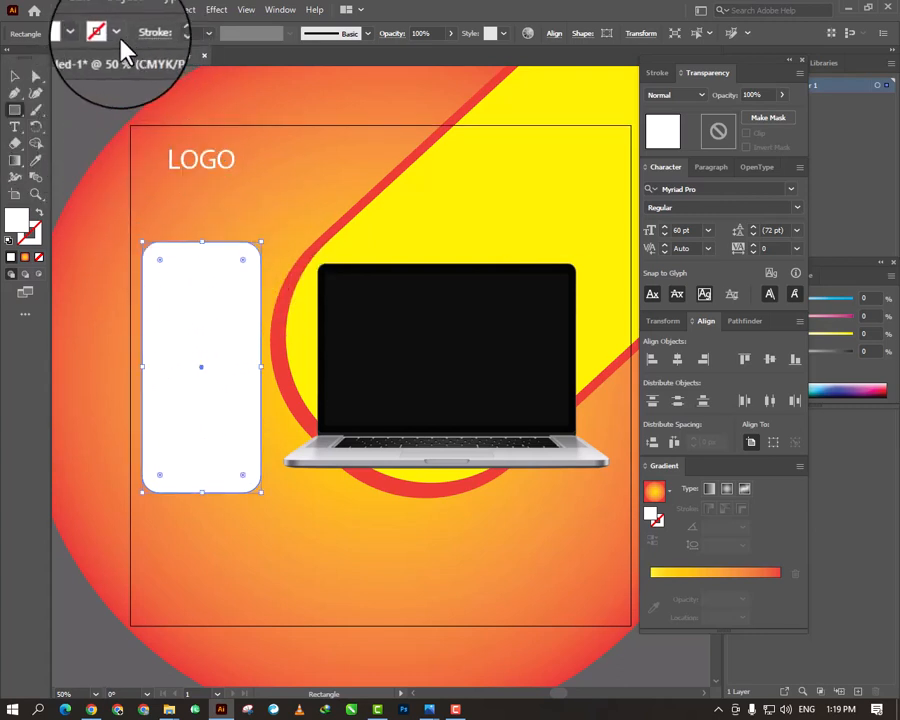
- Try several fill swatches on the rounded rectangle and fill it with bright yellow
{"action": "left_click", "coordinate": [70, 32]}
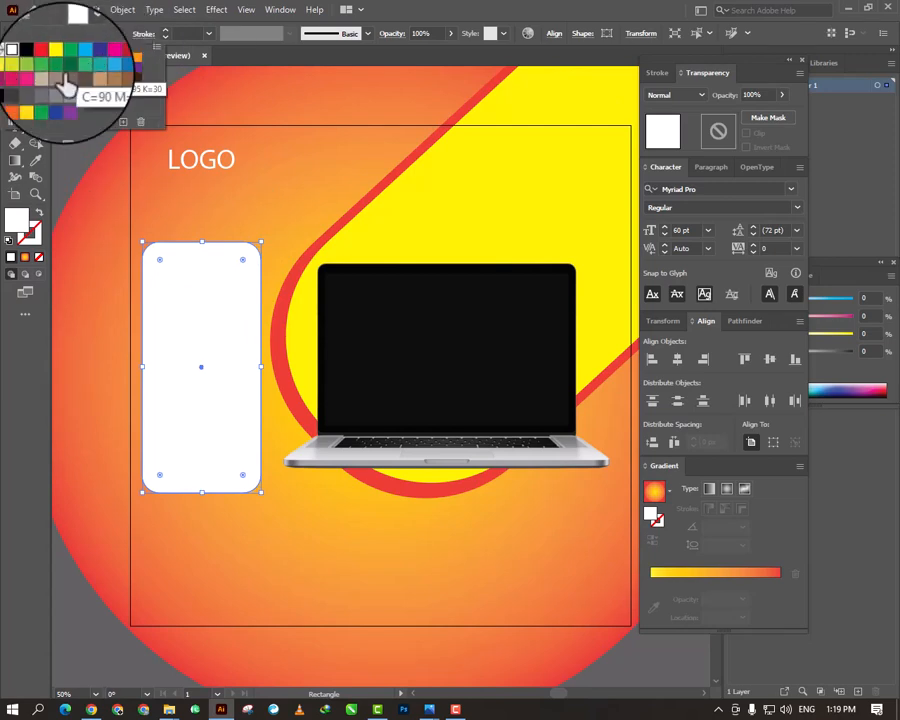
{"action": "left_click", "coordinate": [90, 66]}
{"action": "left_click", "coordinate": [18, 68]}
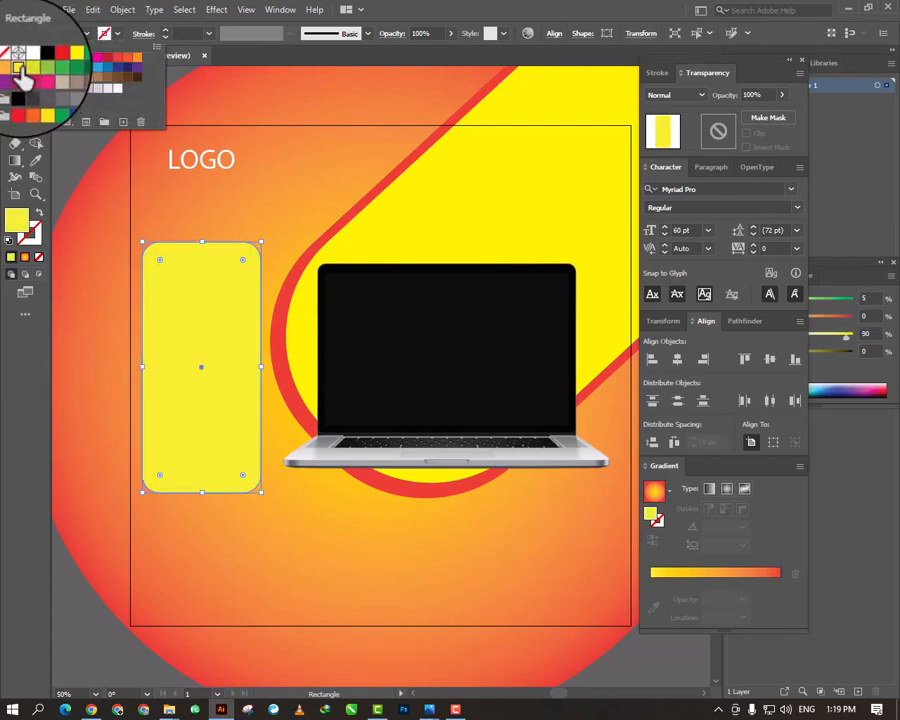
{"action": "left_click", "coordinate": [47, 57]}
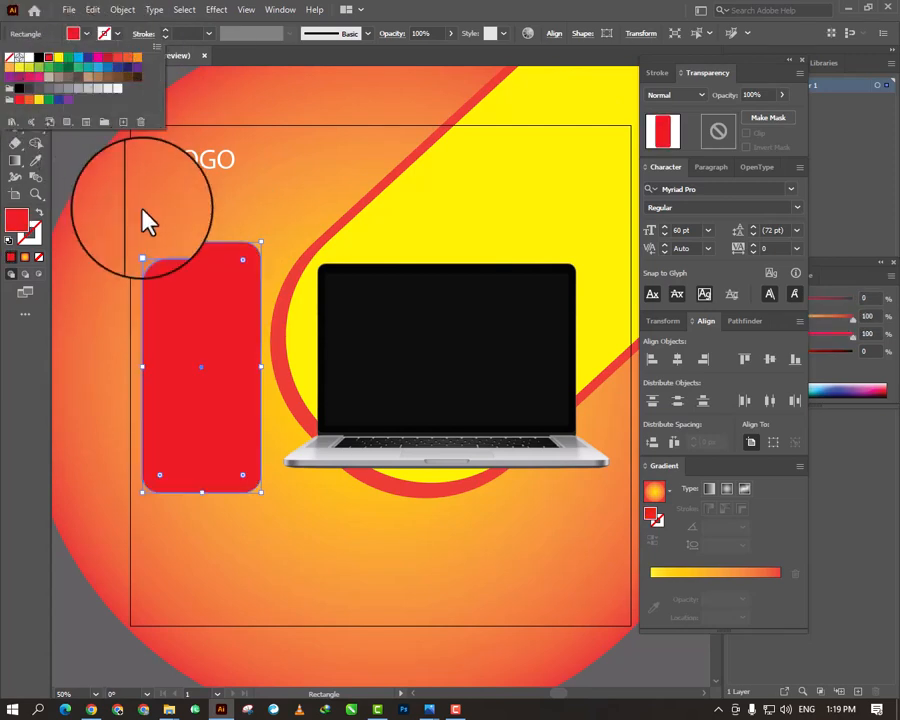
{"action": "left_click", "coordinate": [148, 222]}
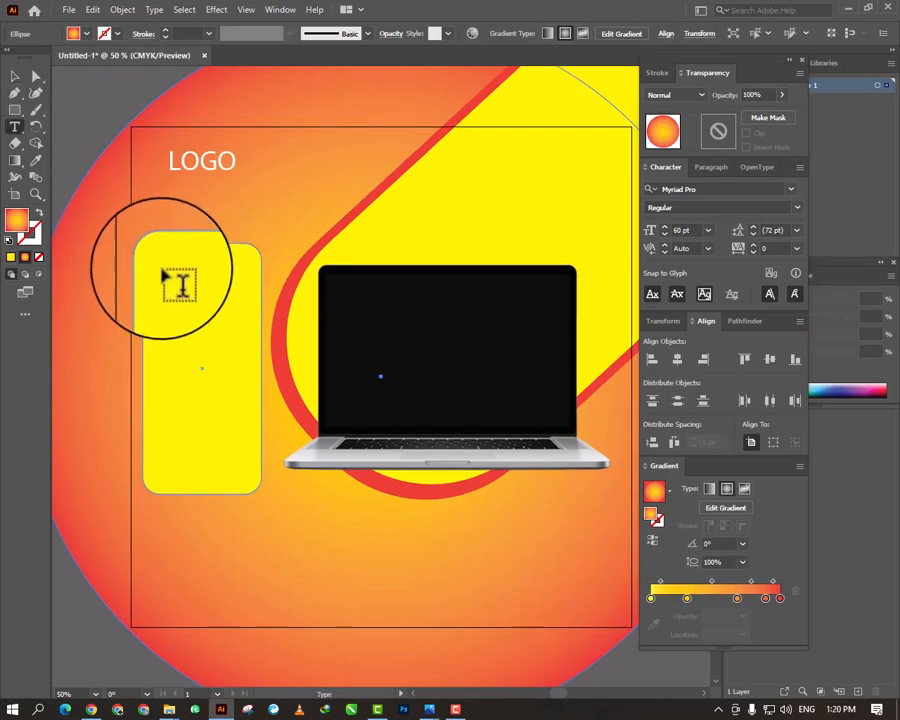
- Add the text "3.10 ghz Processor" at 24 pt near the upper edge of the yellow rounded rectangle
{"action": "left_click", "coordinate": [163, 268]}
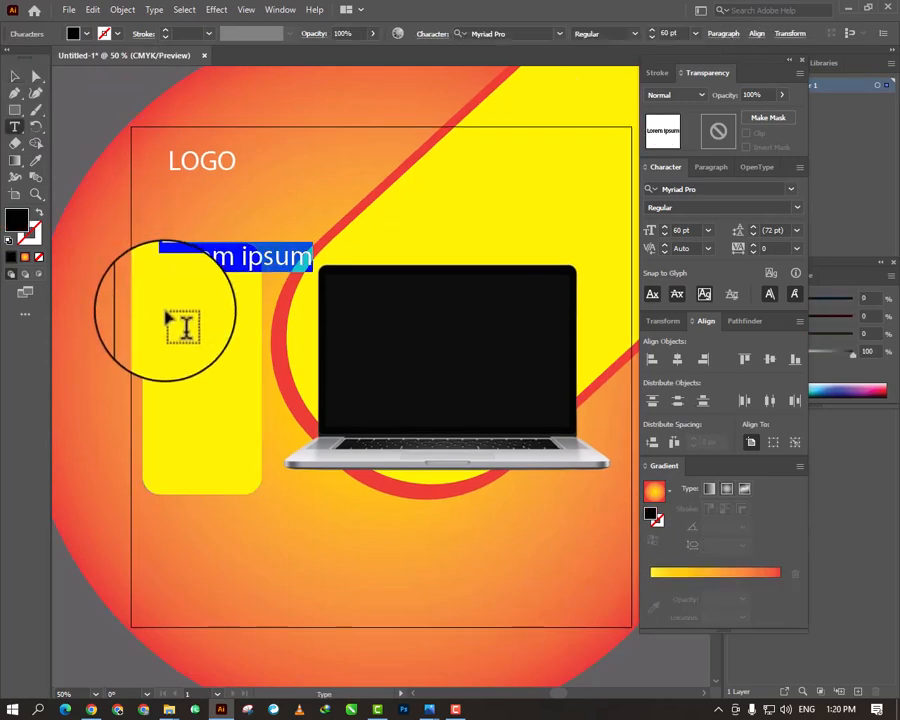
{"action": "type", "text": "3.10ghz Processor"}
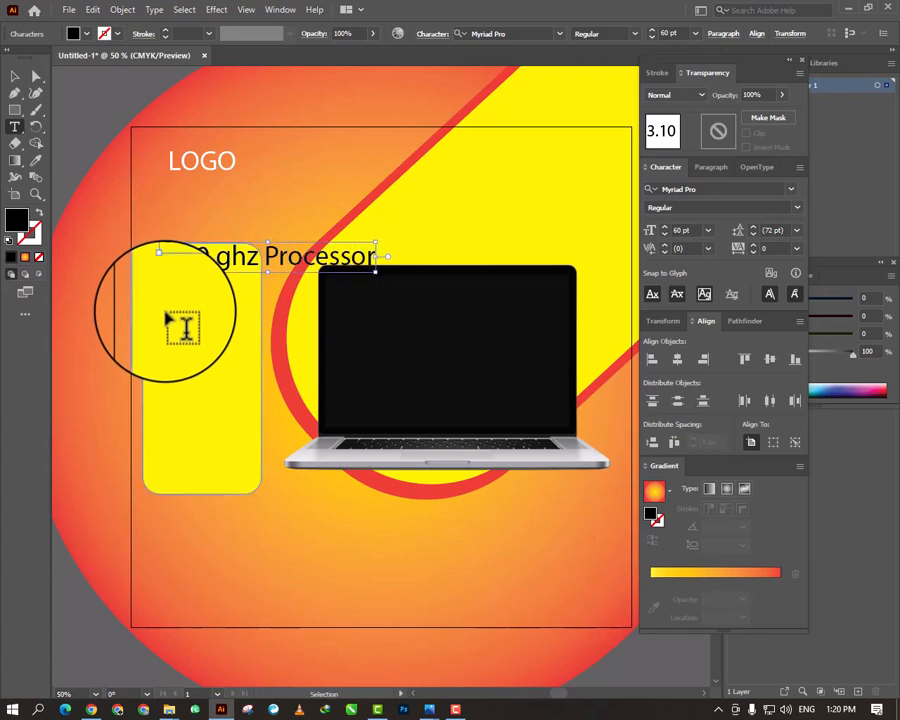
{"action": "key", "text": "ctrl+a"}
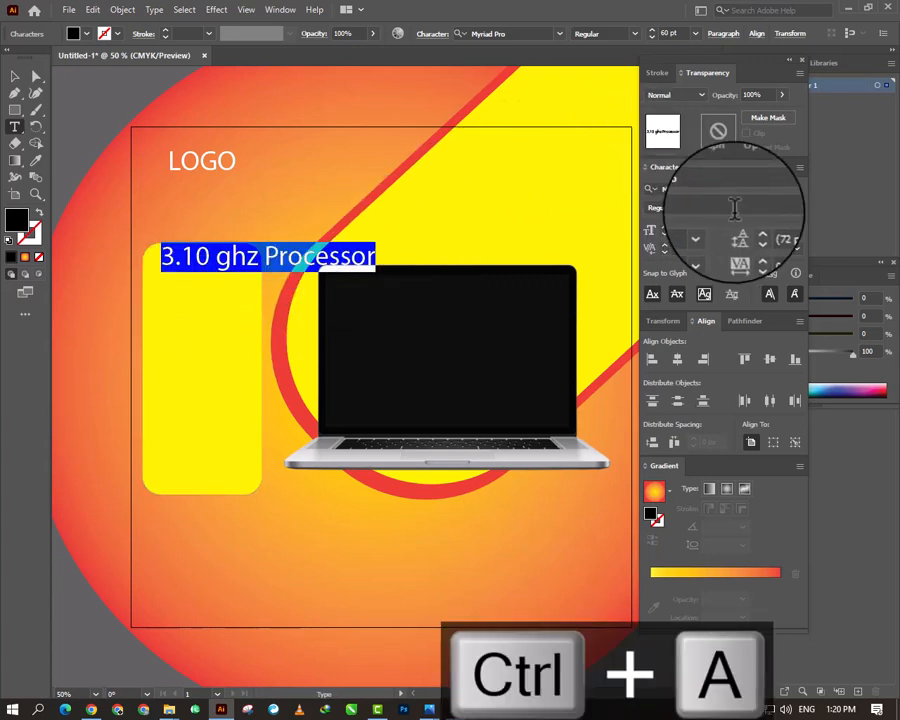
{"action": "left_click", "coordinate": [709, 231]}
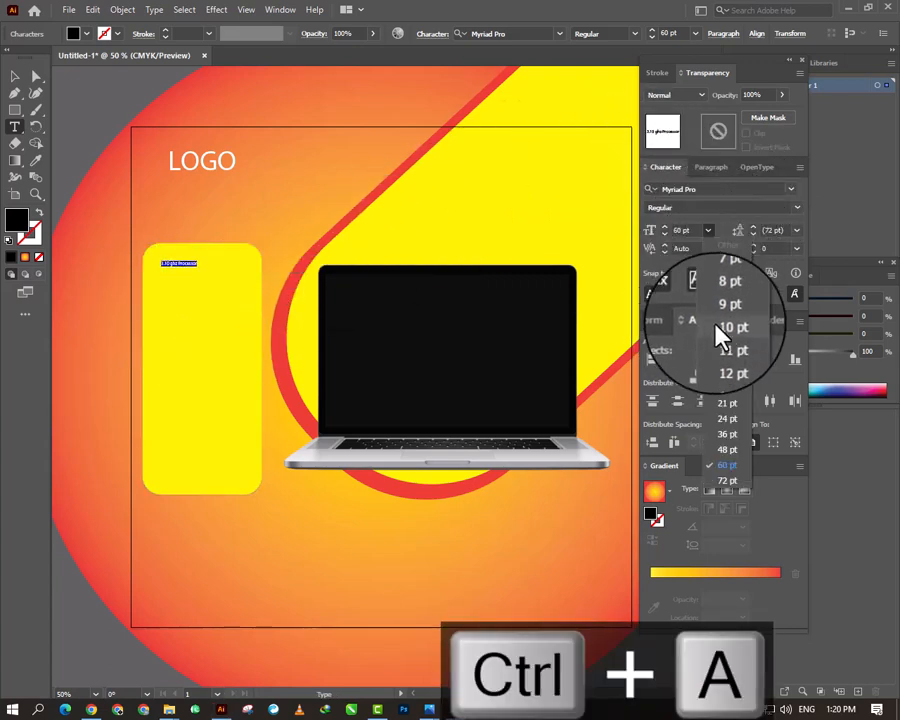
{"action": "left_click", "coordinate": [728, 422]}
{"action": "left_click", "coordinate": [16, 80]}
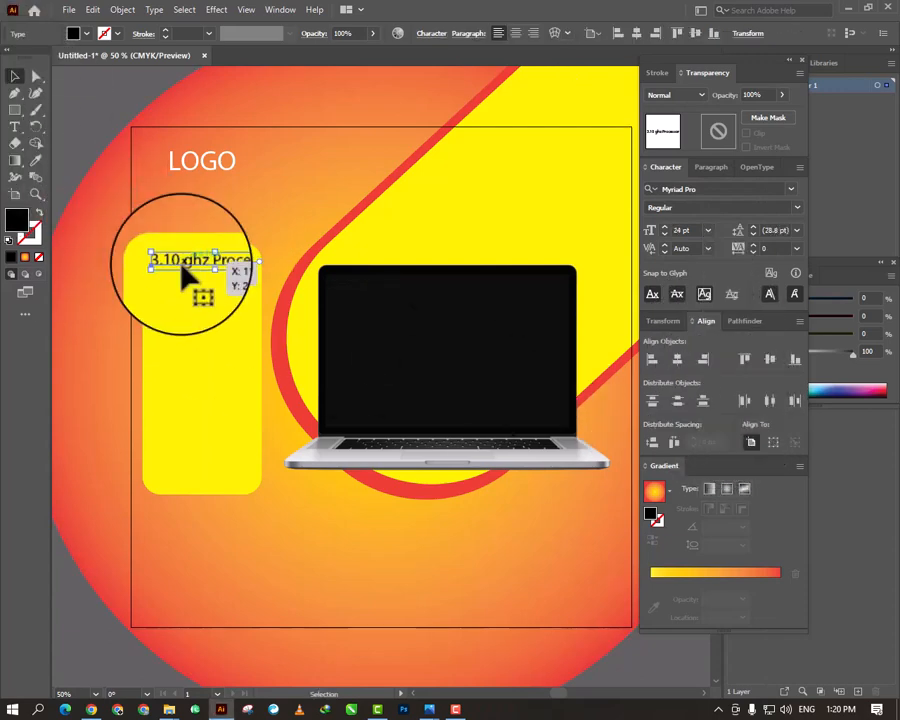
- Duplicate the processor text just below itself and change the copy to "2mp front camera"
{"action": "left_click_drag", "start_coordinate": [181, 263], "coordinate": [175, 286]}
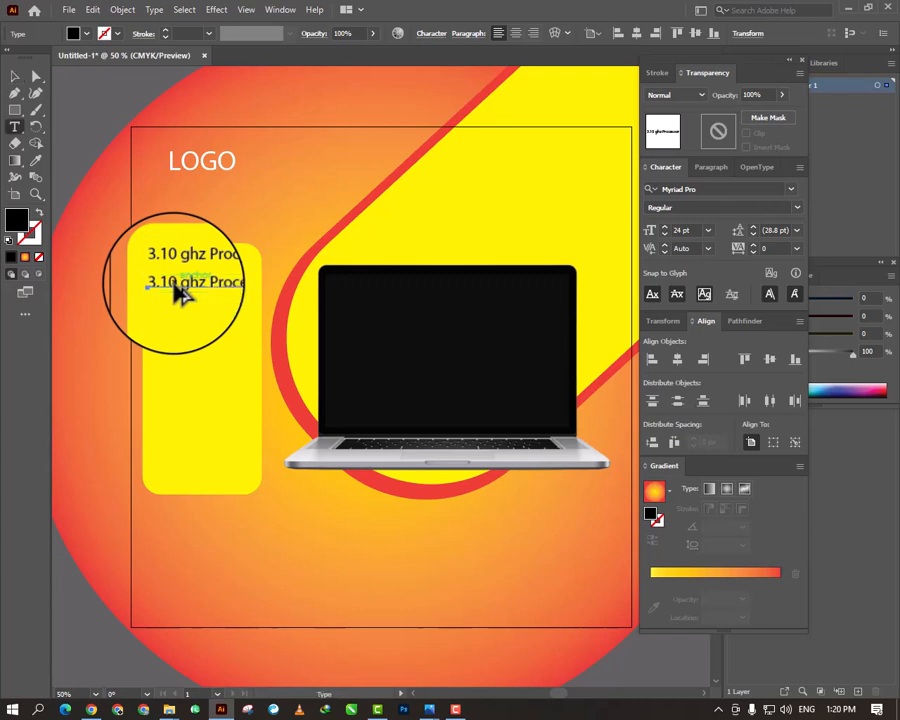
{"action": "left_click", "coordinate": [180, 291]}
{"action": "key", "text": "ctrl+a"}
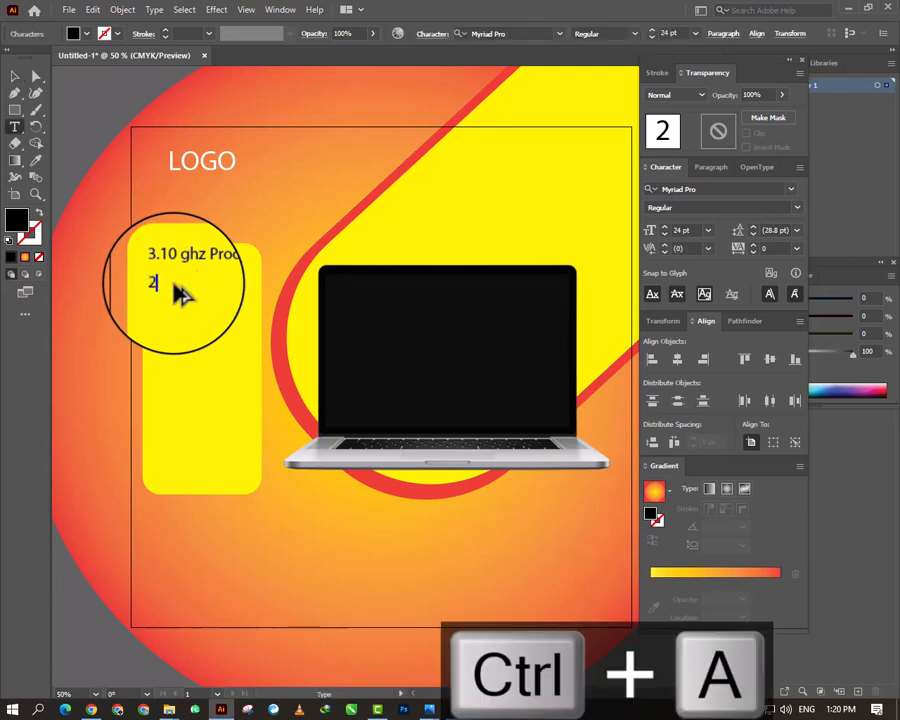
{"action": "type", "text": "2mp fro"}
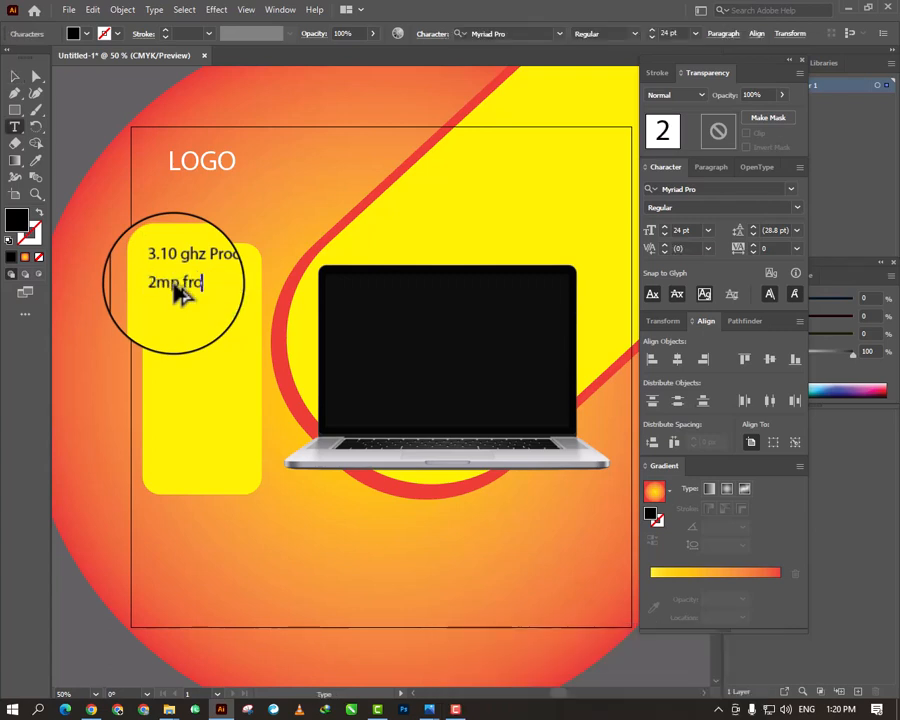
{"action": "type", "text": "nt camera"}
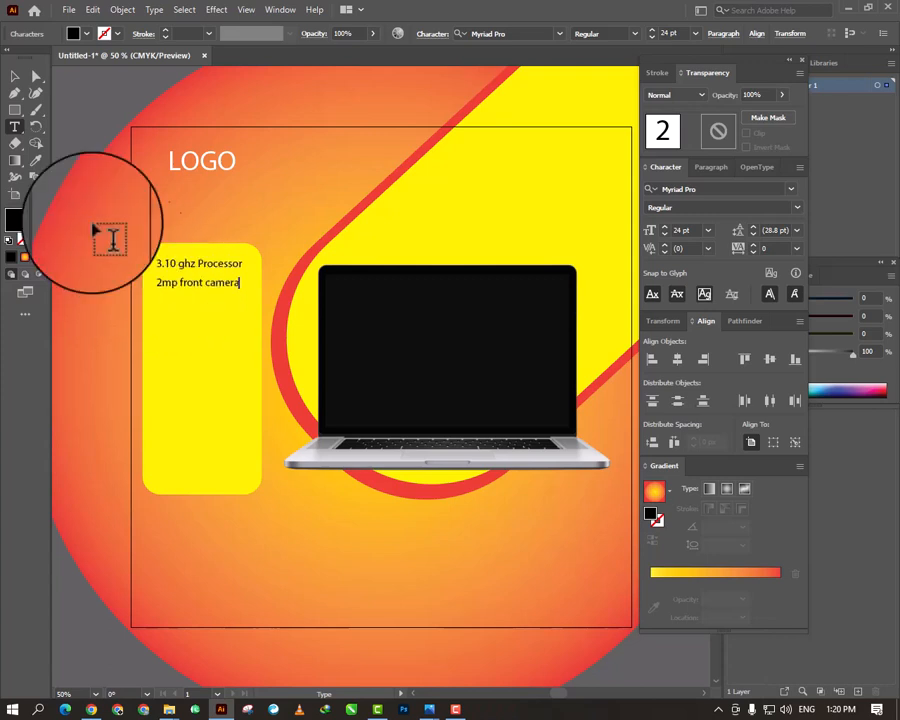
- Duplicate the front camera text just below itself and change the copy to "8GB DDR 3 RAM"
{"action": "left_click", "coordinate": [15, 76]}
{"action": "left_click_drag", "start_coordinate": [192, 290], "coordinate": [195, 312]}
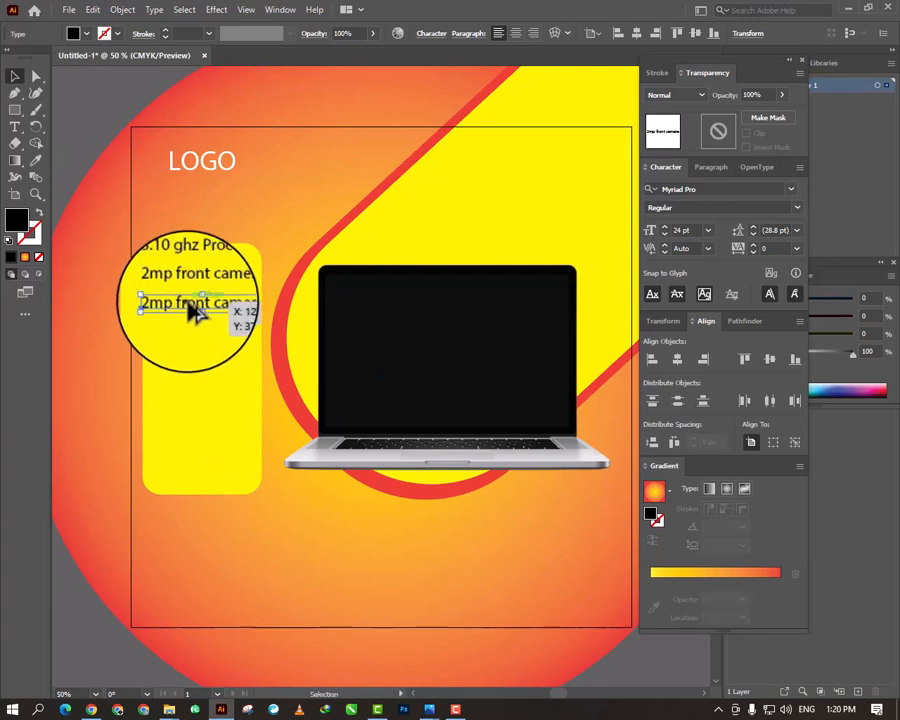
{"action": "left_click", "coordinate": [196, 312]}
{"action": "key", "text": "ctrl+a"}
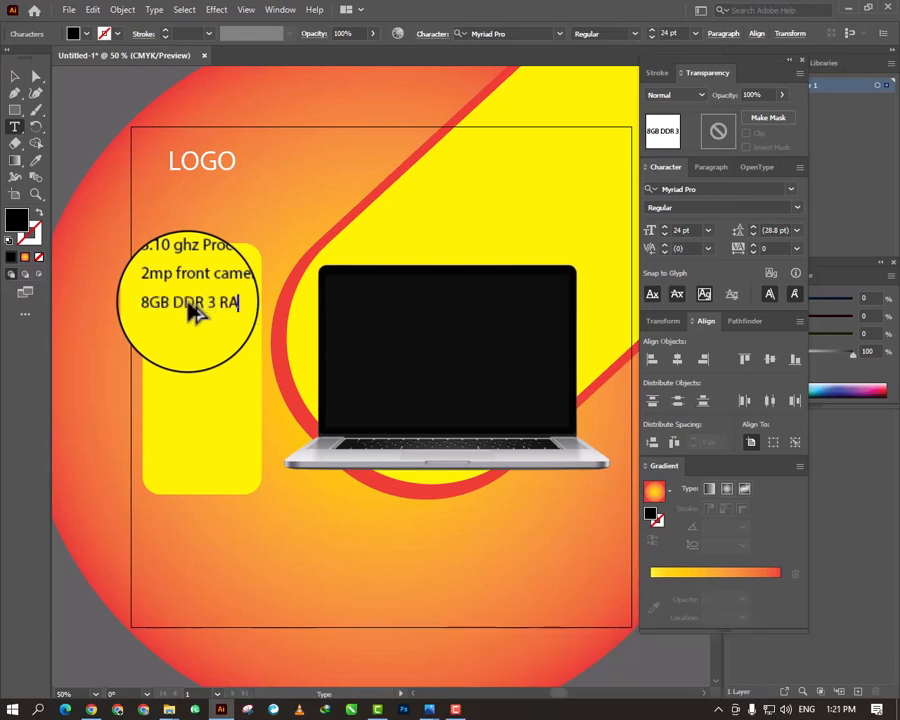
{"action": "type", "text": "M"}
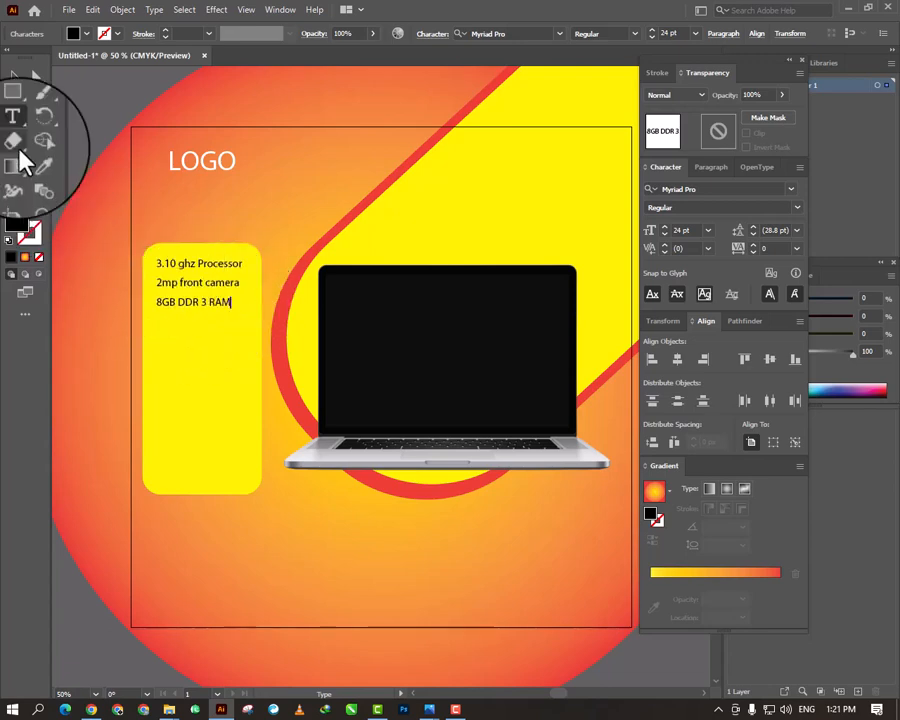
- Duplicate the RAM text just below itself and change the copy to "128 GB SSD"
{"action": "left_click", "coordinate": [15, 76]}
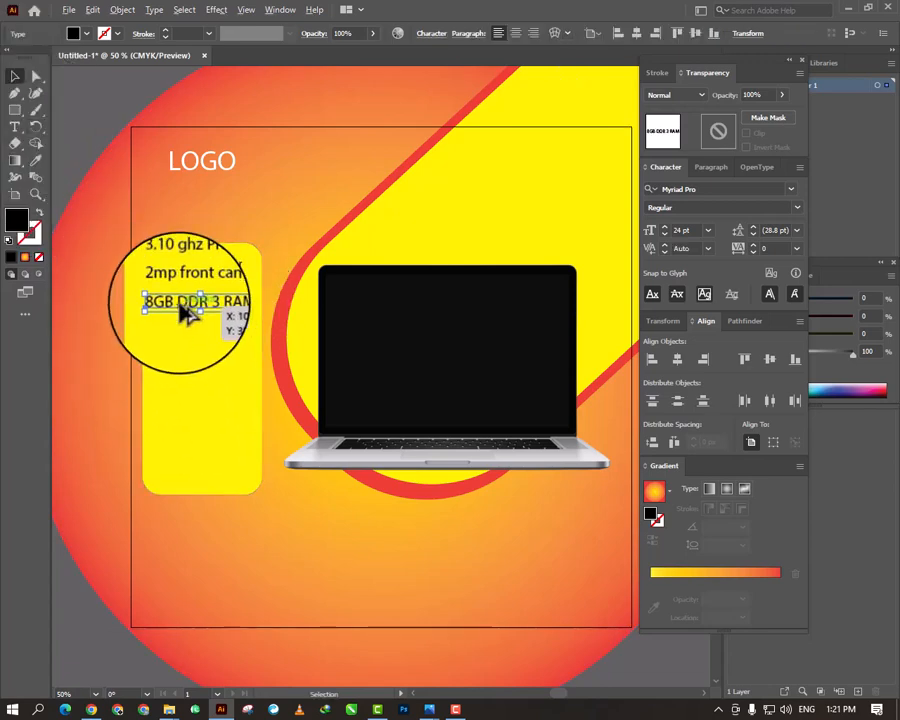
{"action": "left_click_drag", "start_coordinate": [181, 307], "coordinate": [188, 330]}
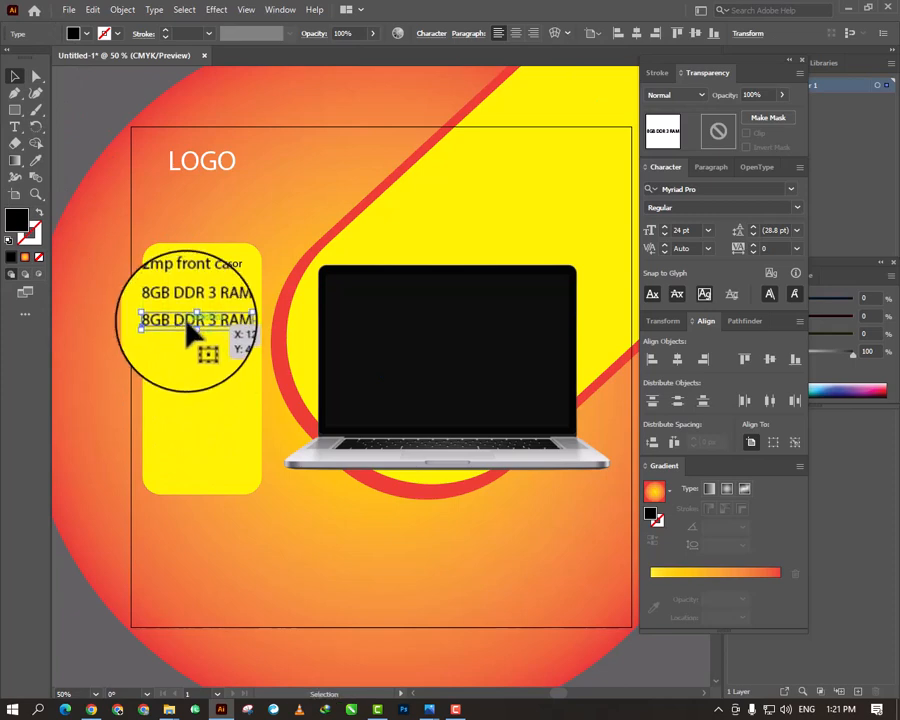
{"action": "double_click", "coordinate": [187, 329]}
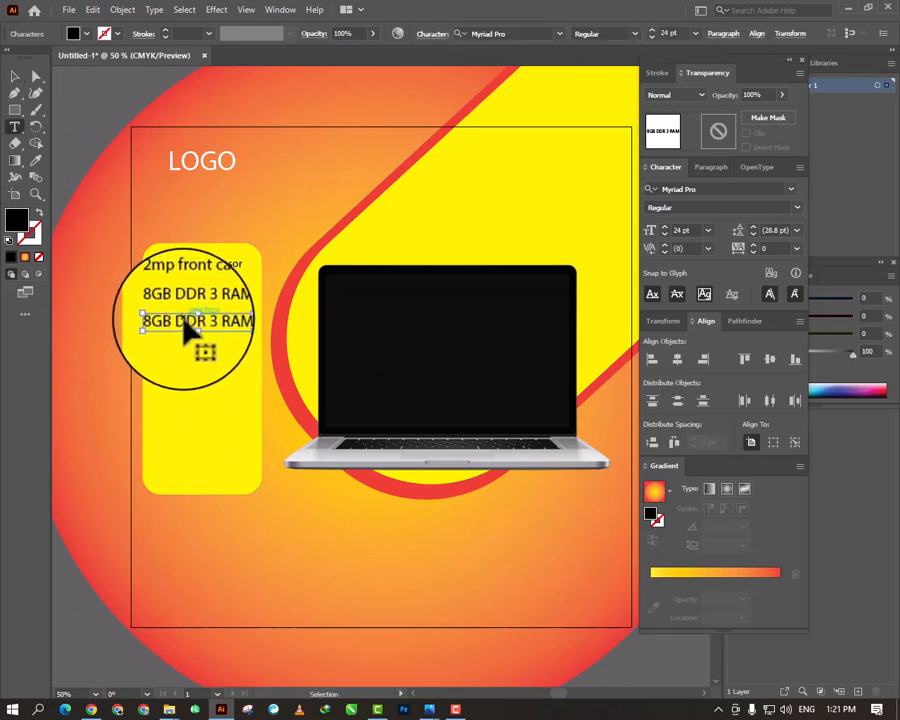
{"action": "key", "text": "ctrl+a"}
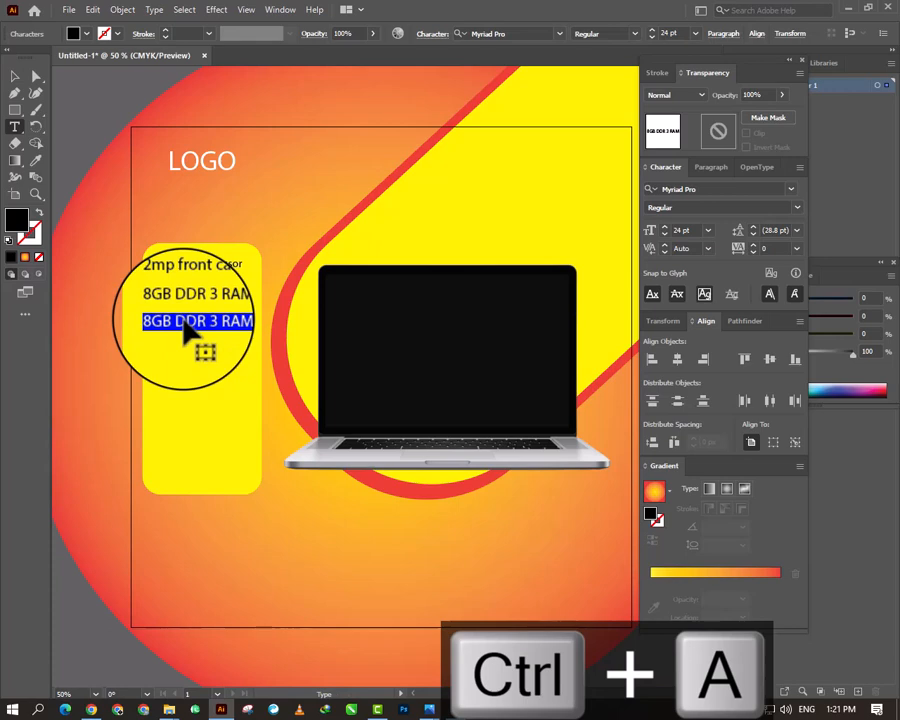
{"action": "type", "text": "128"}
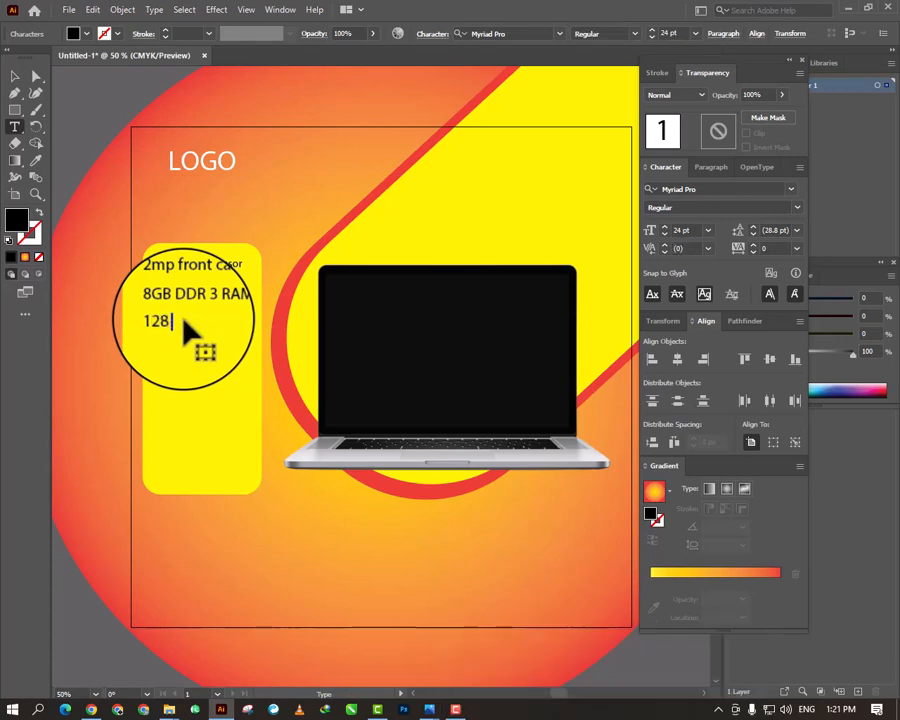
{"action": "type", "text": " GB SSD"}
{"action": "key", "text": "Escape"}
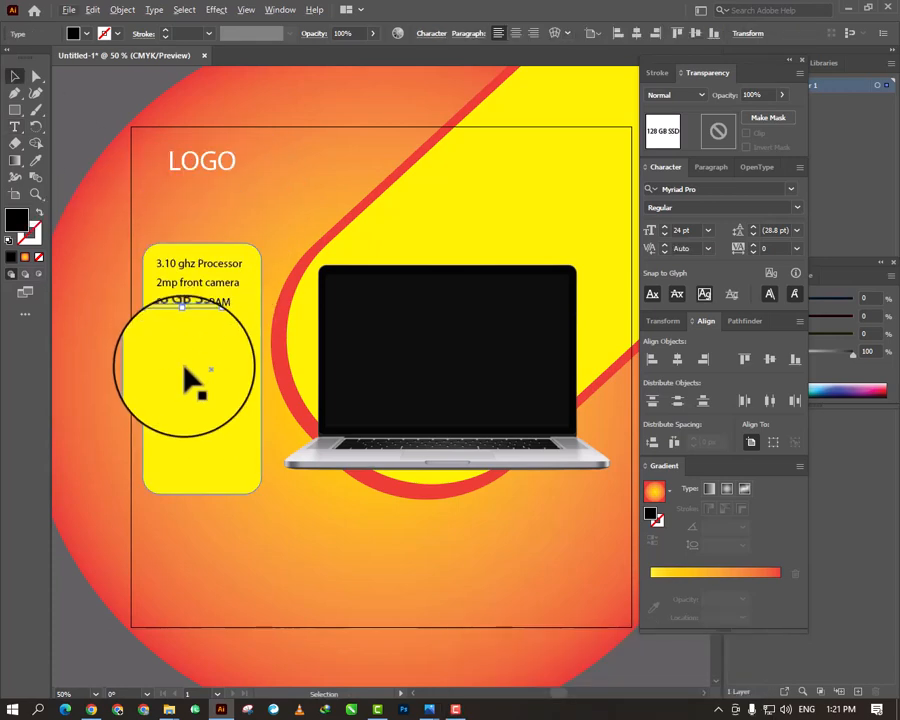
- Duplicate the SSD text just below itself and change the copy to "1 GB AMD Redion"
{"action": "left_click", "coordinate": [188, 366]}
{"action": "left_click_drag", "start_coordinate": [188, 338], "coordinate": [190, 345]}
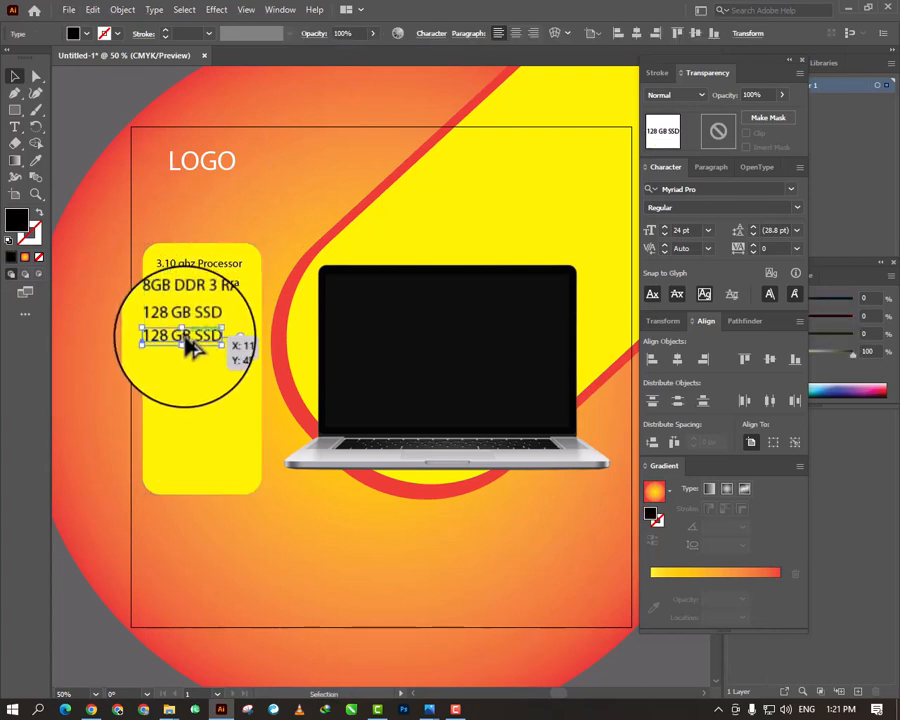
{"action": "left_click", "coordinate": [188, 342]}
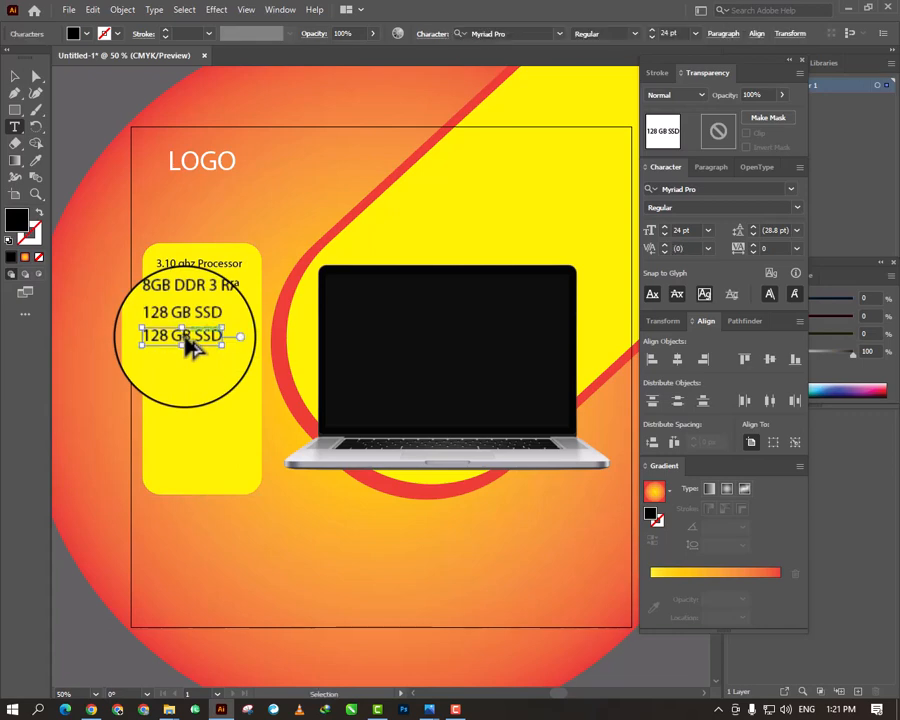
{"action": "key", "text": "ctrl+a"}
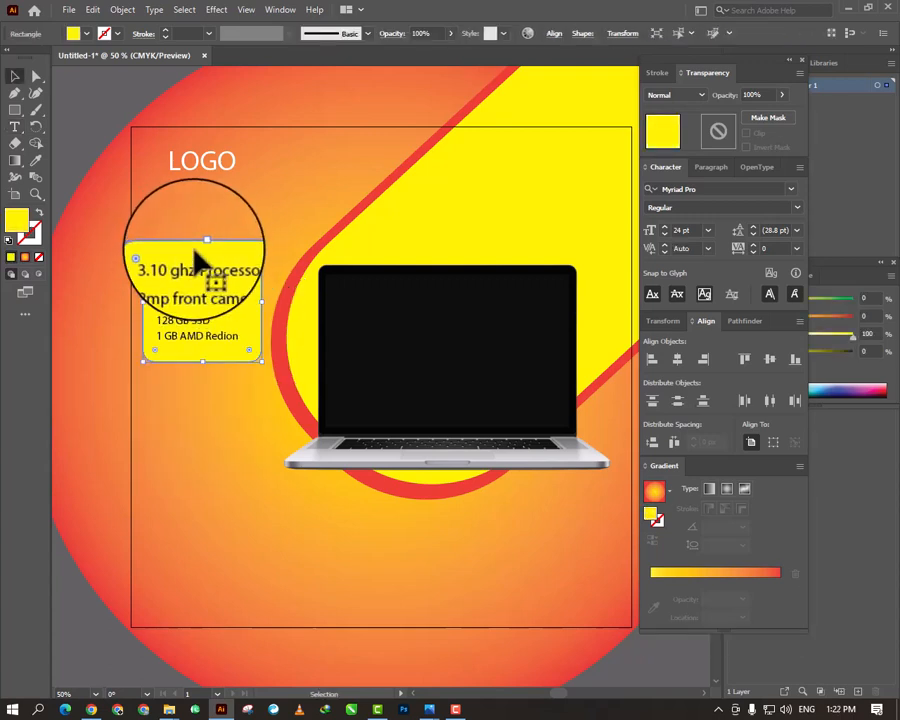
- Lock the yellow rounded rectangle and the orange gradient background circle, undoing any accidental shift of the background
{"action": "key", "text": "ctrl+2"}
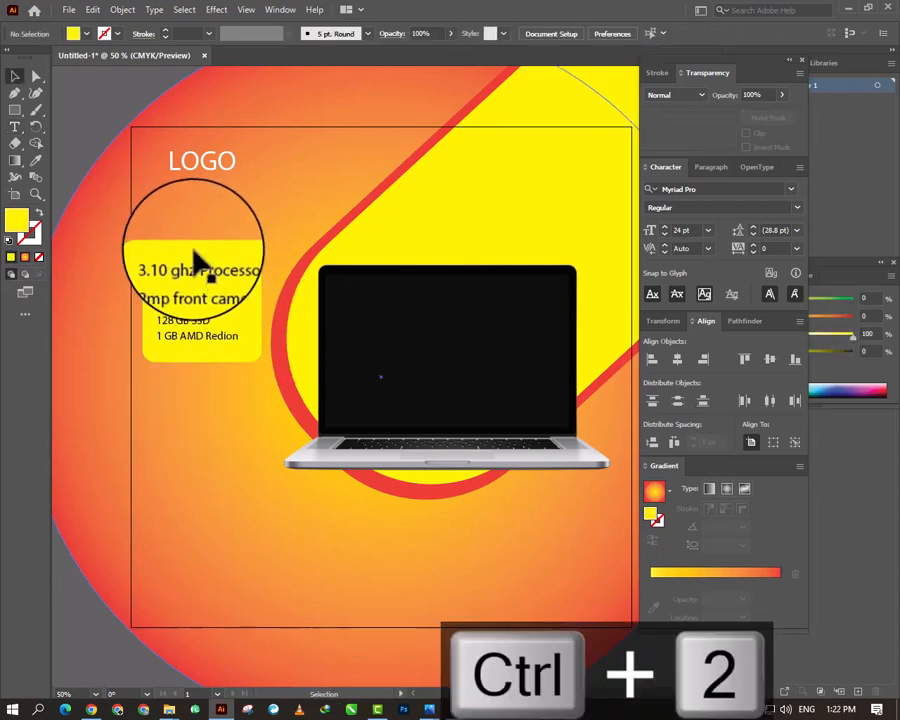
{"action": "left_click_drag", "start_coordinate": [171, 237], "coordinate": [202, 338]}
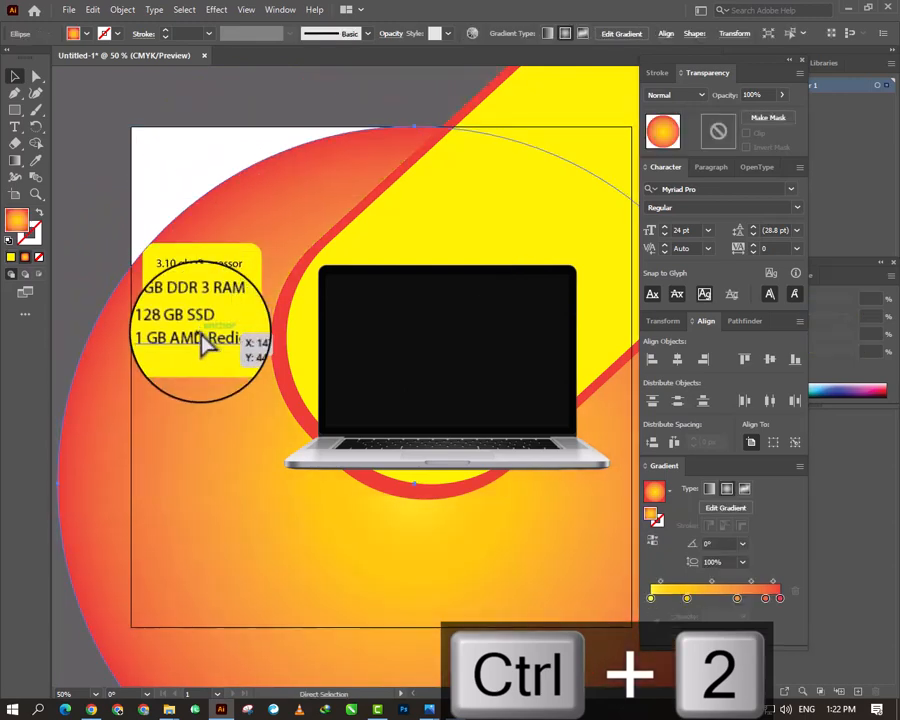
{"action": "key", "text": "ctrl+z"}
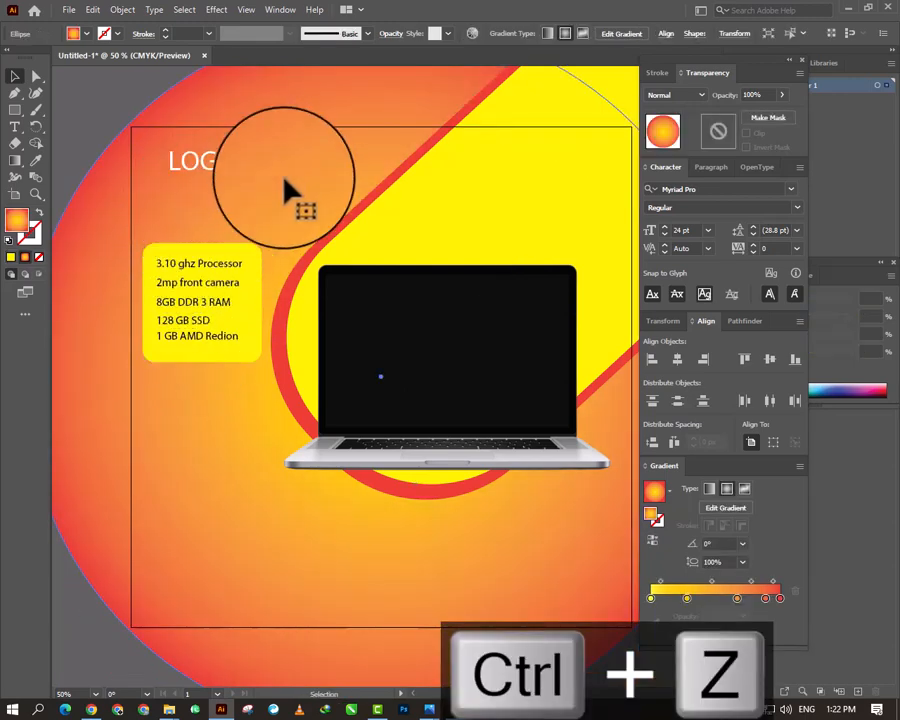
{"action": "key", "text": "ctrl+2"}
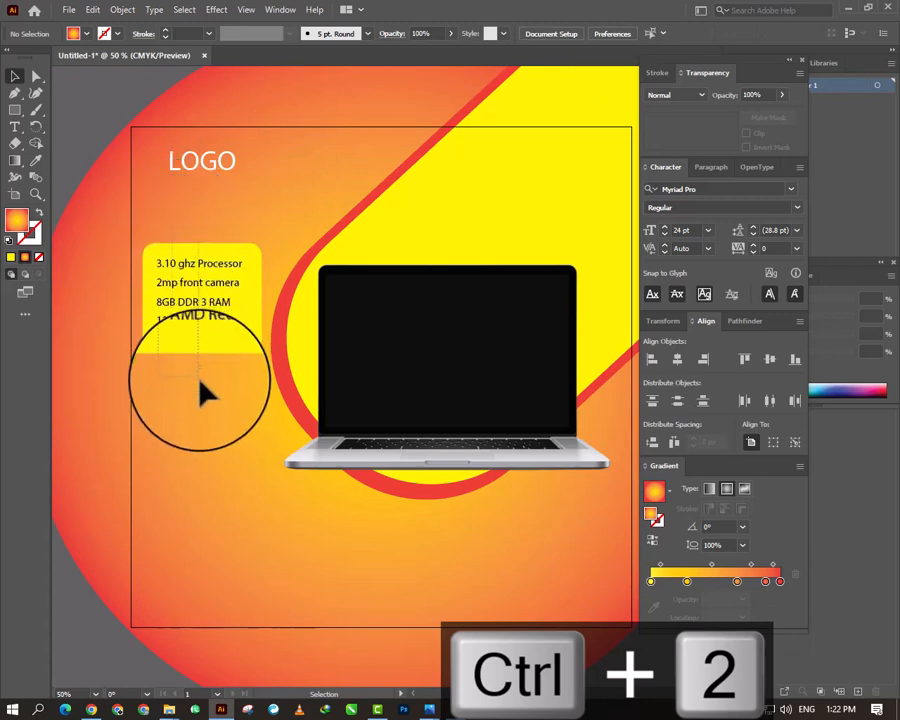
- Enlarge the five specification lines to 28 pt and reposition them evenly within the yellow rounded rectangle
{"action": "left_click", "coordinate": [183, 307]}
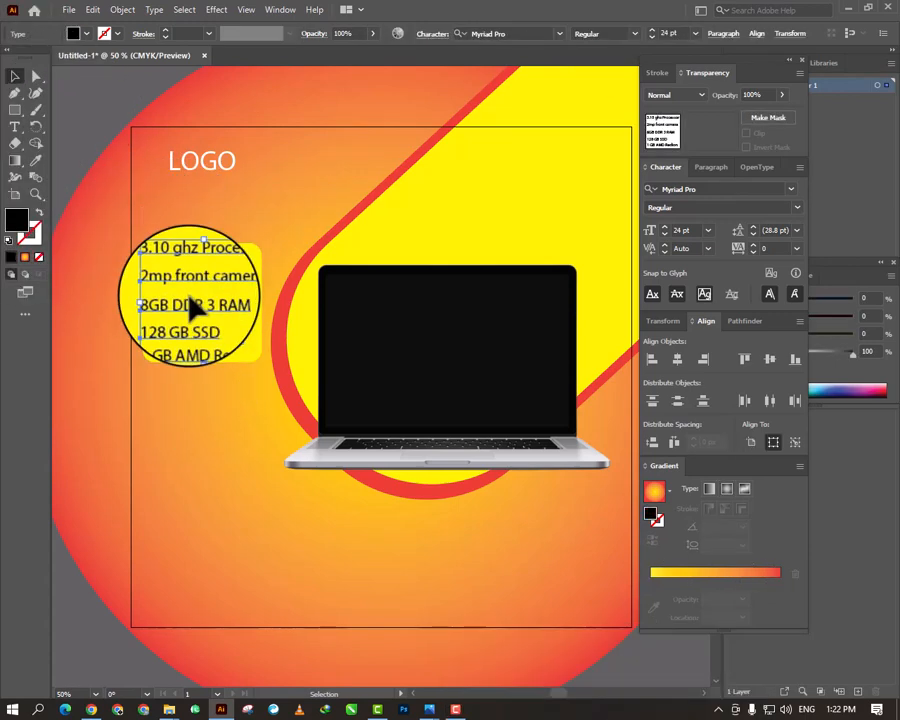
{"action": "left_click", "coordinate": [664, 227]}
{"action": "left_click", "coordinate": [664, 227]}
{"action": "left_click", "coordinate": [665, 227]}
{"action": "left_click", "coordinate": [665, 227]}
{"action": "left_click", "coordinate": [665, 227]}
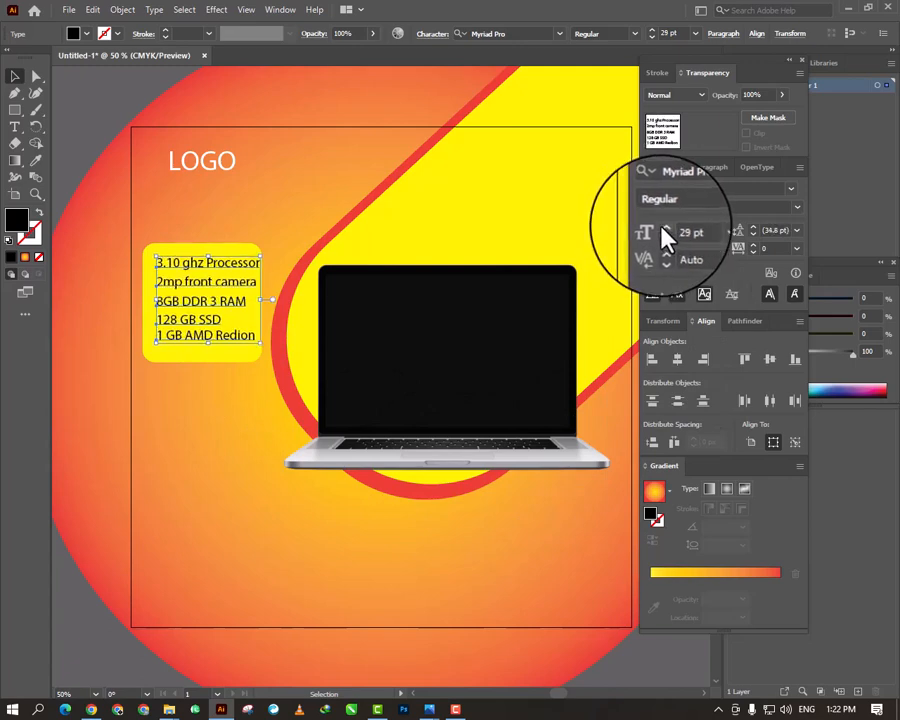
{"action": "left_click", "coordinate": [665, 227]}
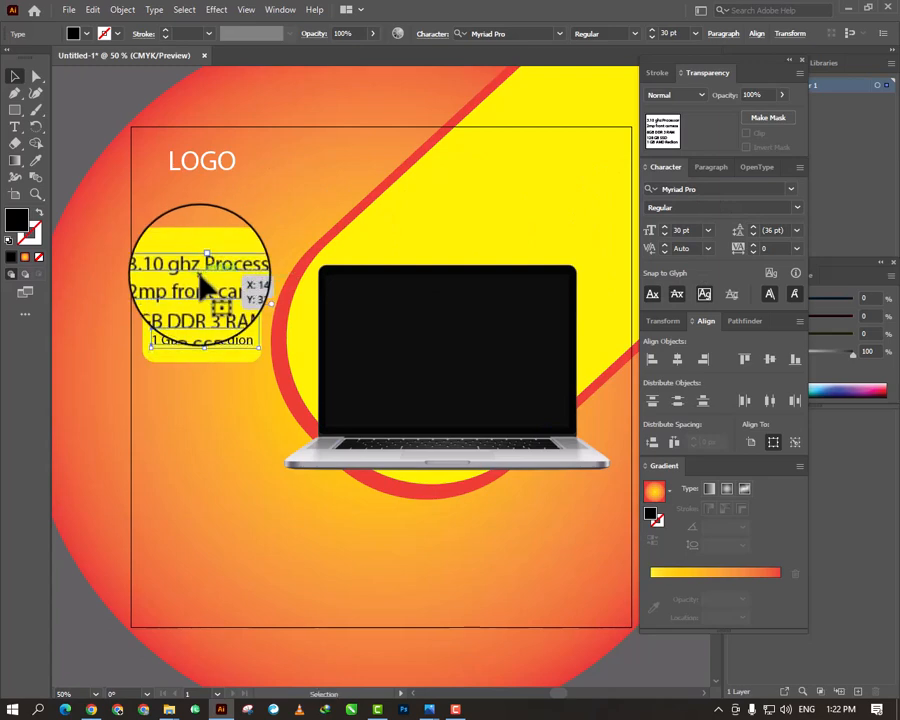
{"action": "left_click", "coordinate": [664, 236]}
{"action": "left_click", "coordinate": [664, 236]}
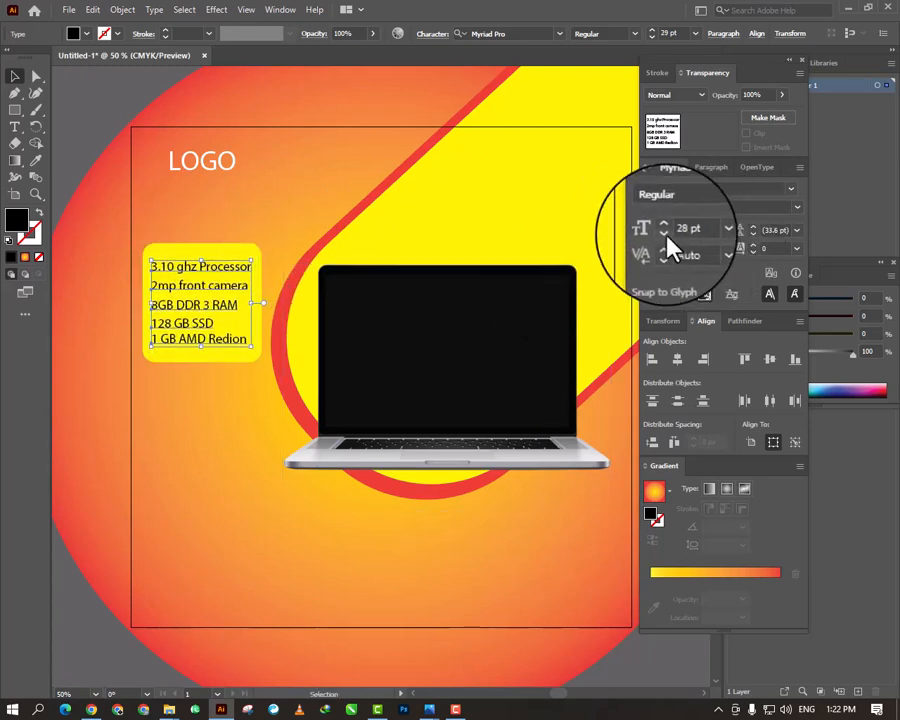
{"action": "key", "text": "Right"}
{"action": "key", "text": "Right"}
{"action": "key", "text": "Right"}
{"action": "key", "text": "Right"}
{"action": "left_click", "coordinate": [231, 257]}
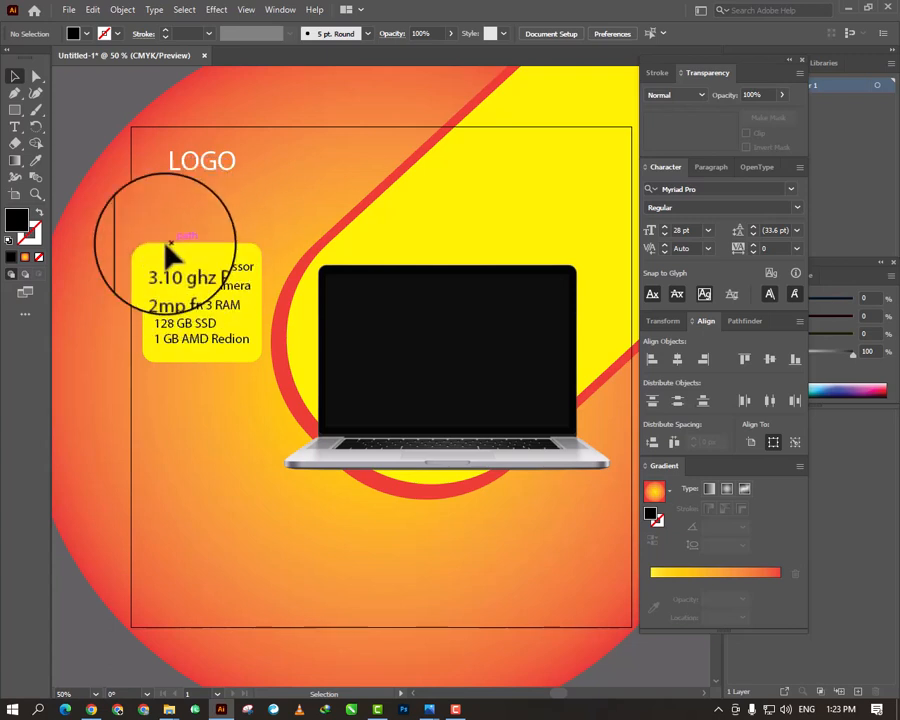
- Draw a circle below the specification list, beside the laptop's base, and fill it with CMYK Red
{"action": "left_click", "coordinate": [15, 127]}
{"action": "left_click_drag", "start_coordinate": [15, 120], "coordinate": [46, 133]}
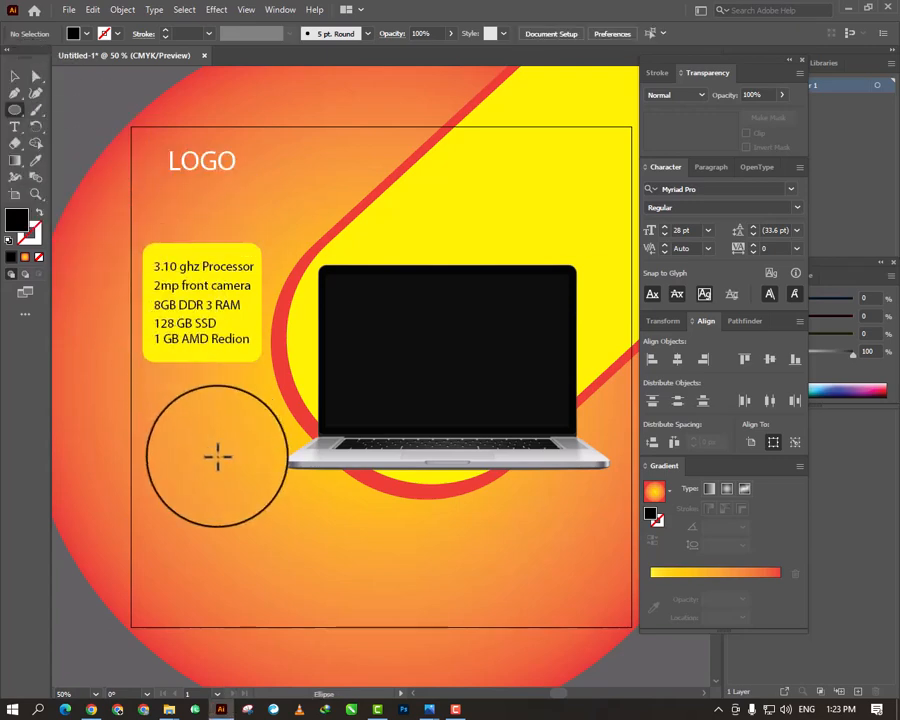
{"action": "left_click_drag", "start_coordinate": [165, 426], "coordinate": [271, 535]}
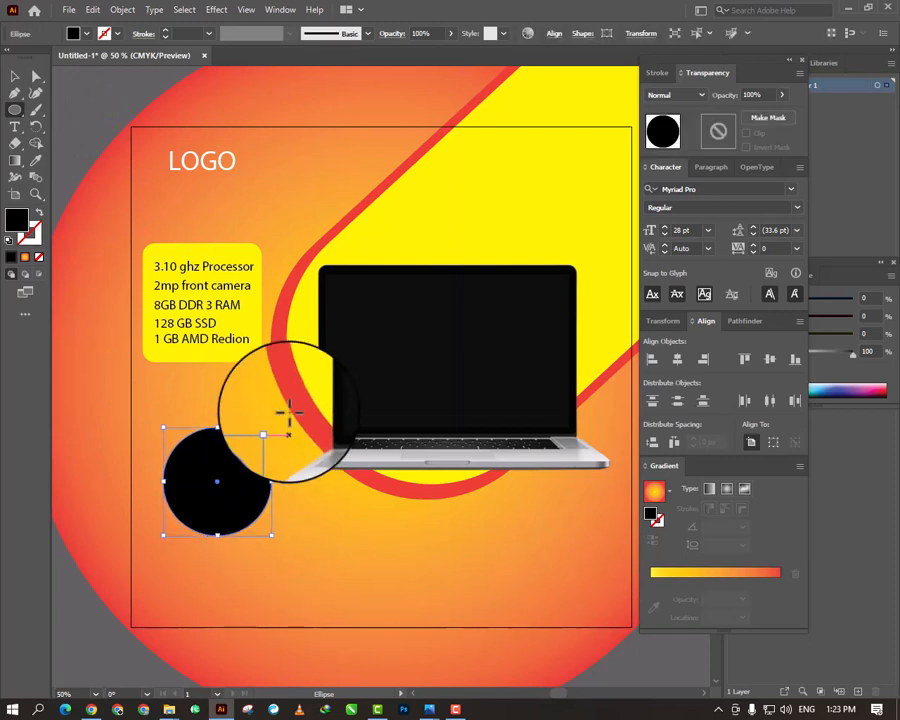
{"action": "left_click", "coordinate": [88, 36]}
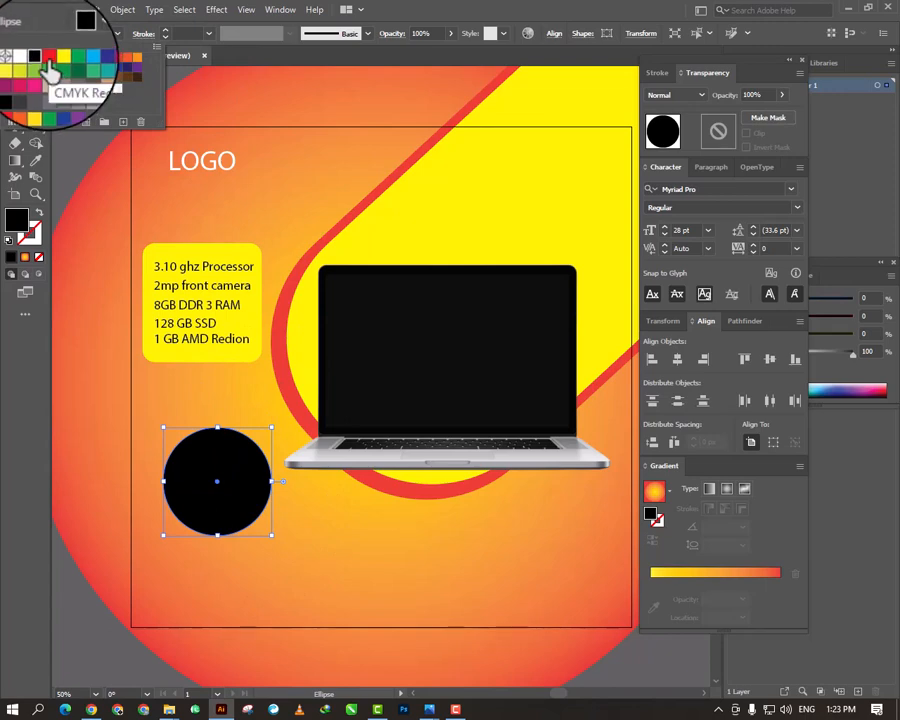
{"action": "left_click", "coordinate": [47, 62]}
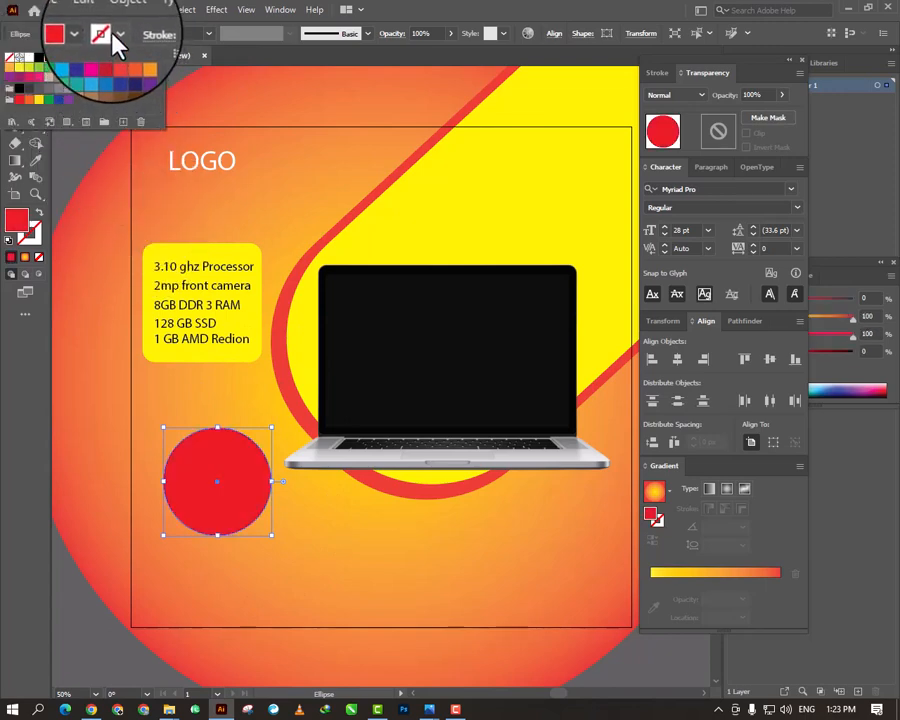
- Give the red circle a yellow stroke 6 pt wide
{"action": "left_click", "coordinate": [118, 40]}
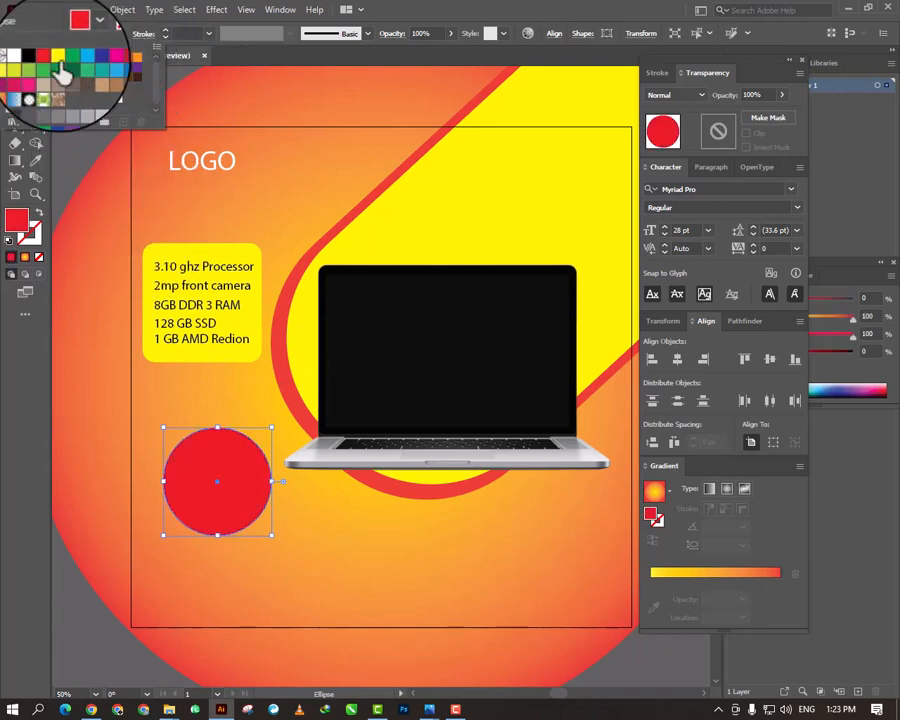
{"action": "left_click", "coordinate": [68, 62]}
{"action": "left_click", "coordinate": [118, 40]}
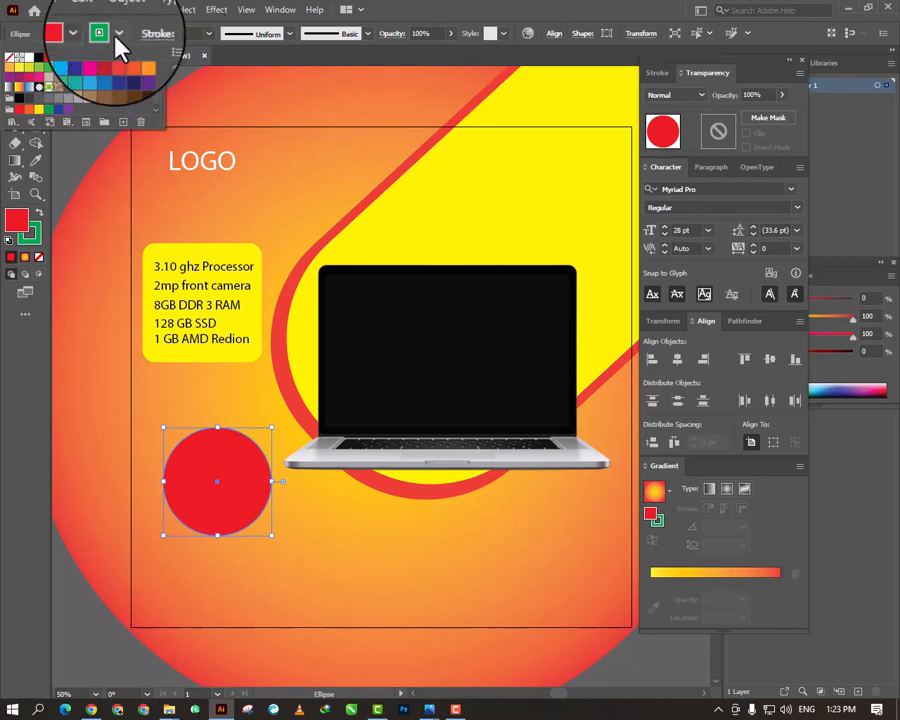
{"action": "left_click", "coordinate": [66, 58]}
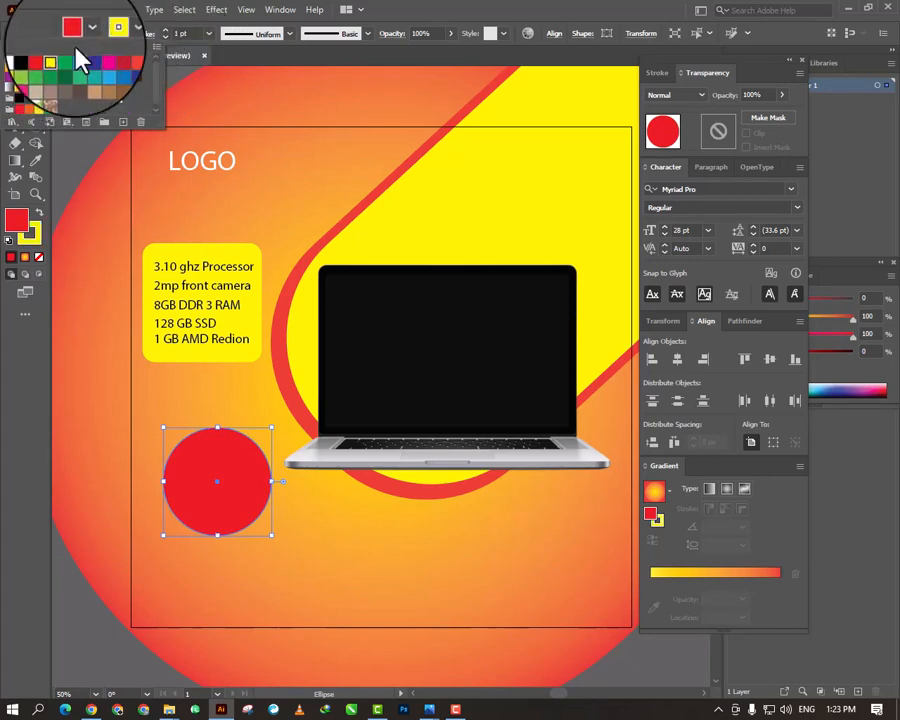
{"action": "left_click", "coordinate": [168, 31]}
{"action": "left_click", "coordinate": [168, 31]}
{"action": "left_click", "coordinate": [168, 31]}
{"action": "left_click", "coordinate": [168, 31]}
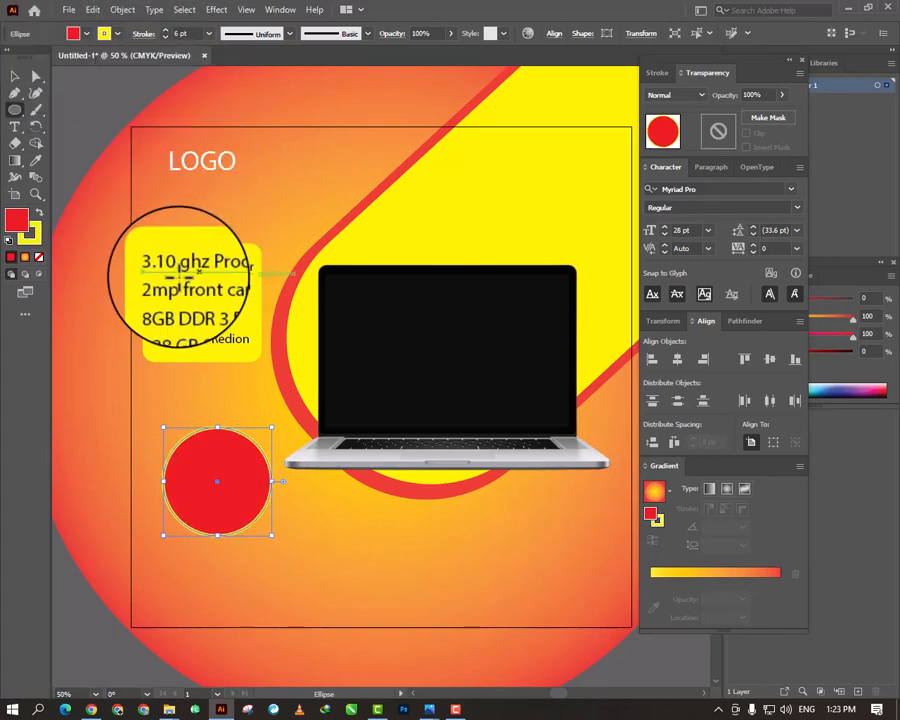
{"action": "left_click", "coordinate": [94, 321]}
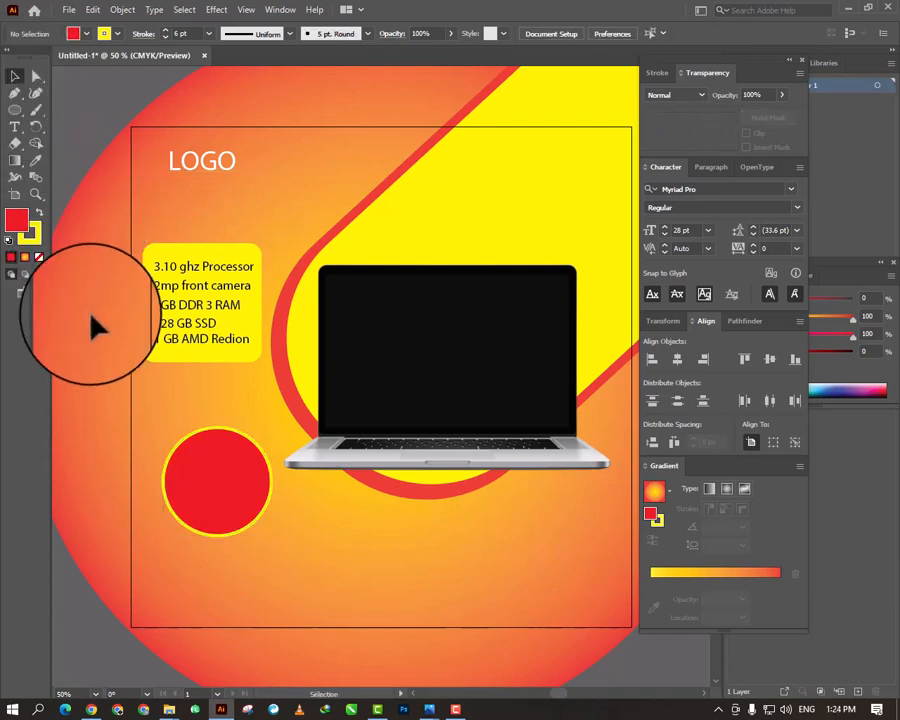
- Add the text "40%" inside the red circle and set its size to 72 pt
{"action": "left_click", "coordinate": [16, 128]}
{"action": "left_click", "coordinate": [205, 486]}
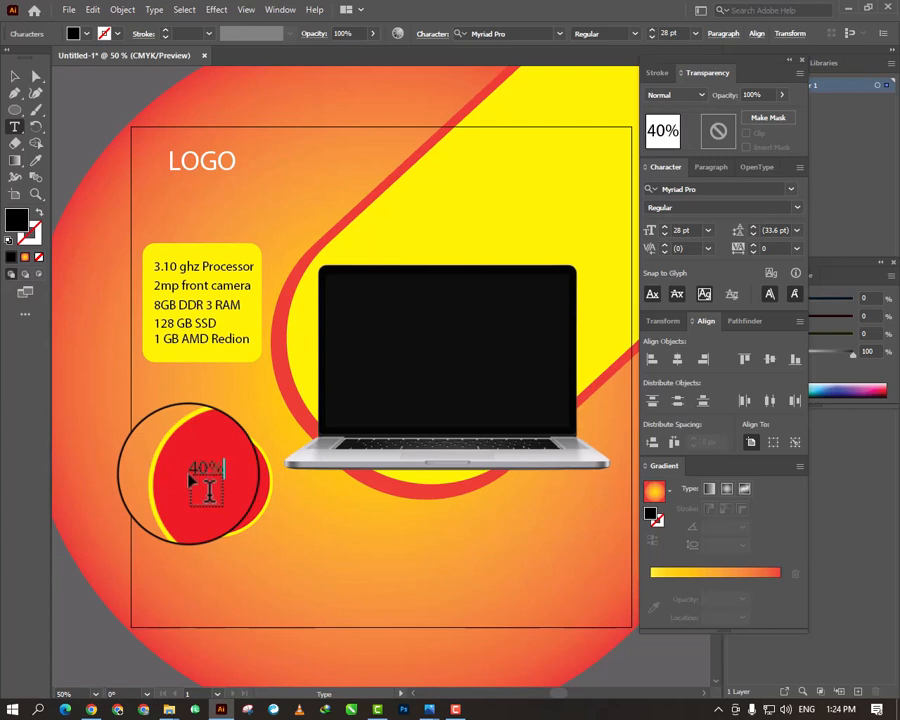
{"action": "key", "text": "ctrl+a"}
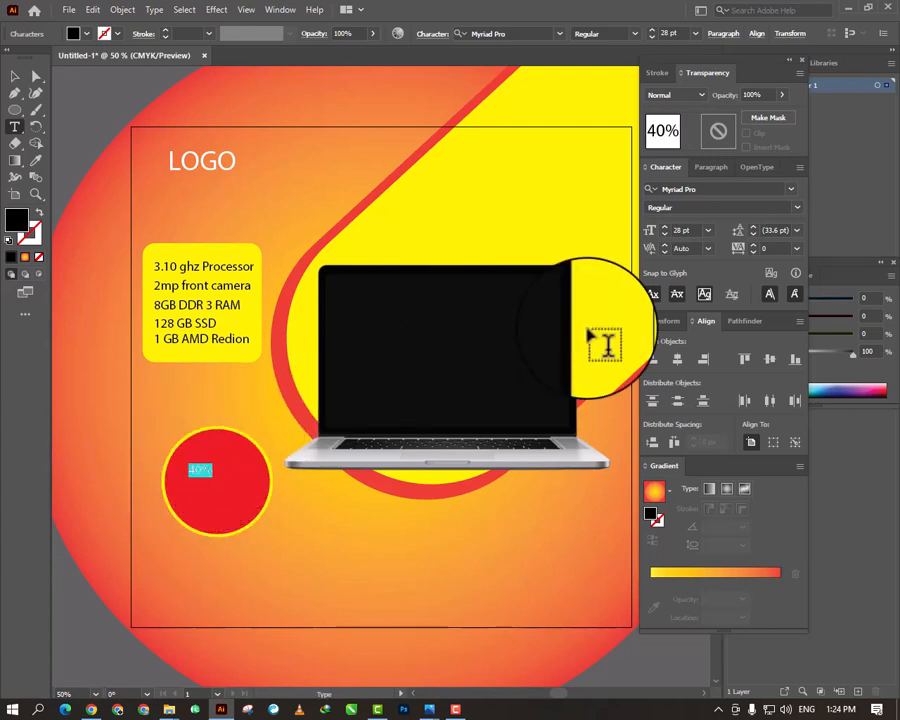
{"action": "left_click", "coordinate": [707, 232]}
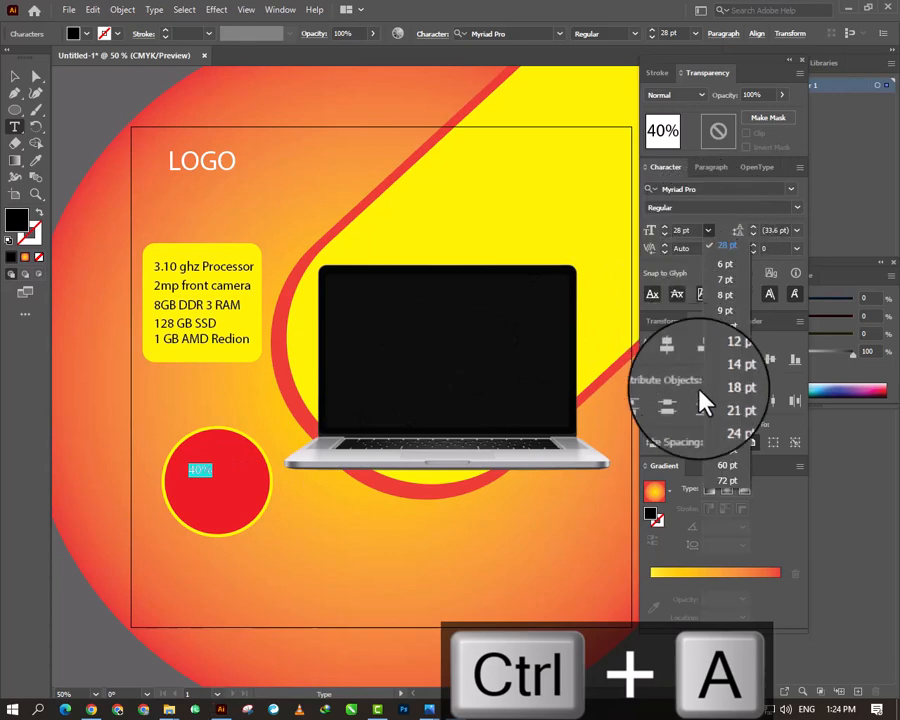
{"action": "left_click", "coordinate": [735, 482]}
- Change the "40%" text to SI Font, scale it up to about 107 pt and centre it in the red circle
{"action": "left_click", "coordinate": [15, 76]}
{"action": "left_click", "coordinate": [790, 188]}
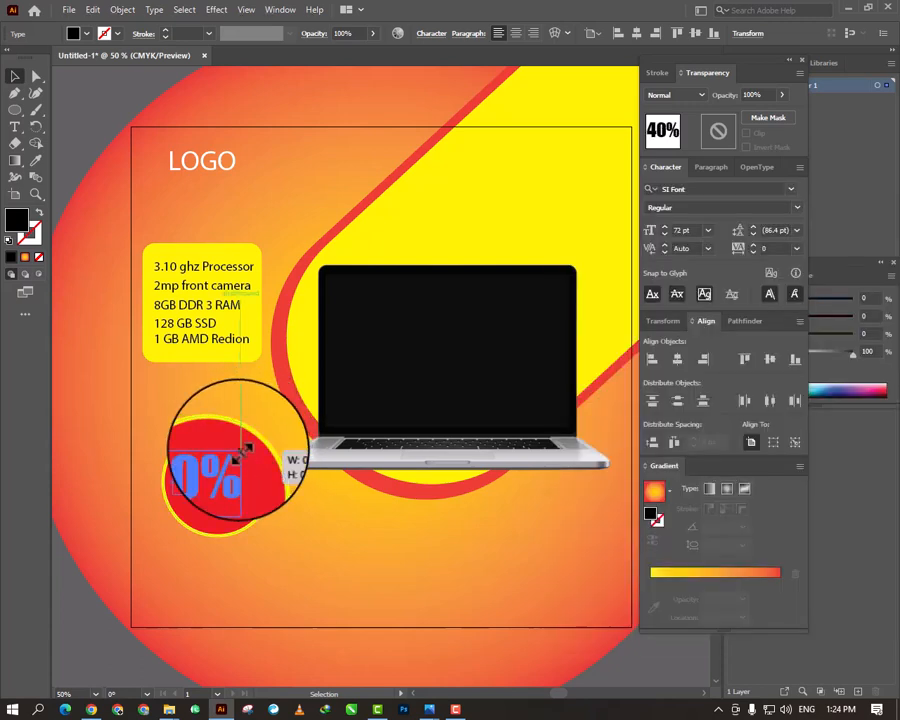
{"action": "left_click_drag", "start_coordinate": [243, 451], "coordinate": [263, 430]}
{"action": "mouse_move", "coordinate": [222, 468]}
{"action": "left_mouse_down"}
{"action": "mouse_move", "coordinate": [242, 488]}
{"action": "mouse_move", "coordinate": [215, 478]}
{"action": "left_mouse_up"}
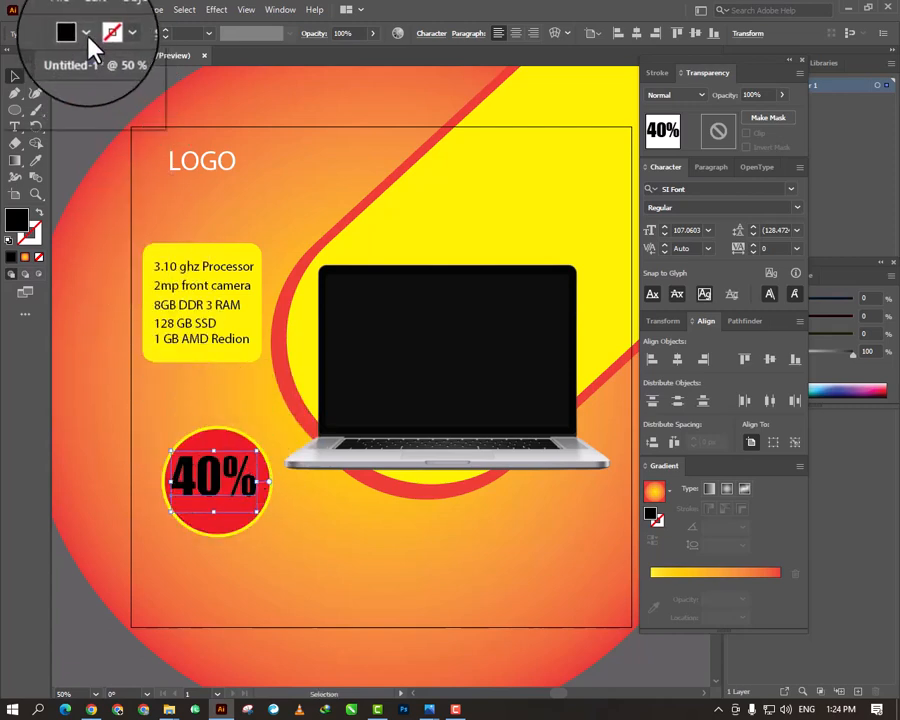
- Change the fill of the "40%" text in the red circle to white
{"action": "left_click", "coordinate": [86, 33]}
{"action": "left_click", "coordinate": [28, 57]}
{"action": "double_click", "coordinate": [222, 490]}
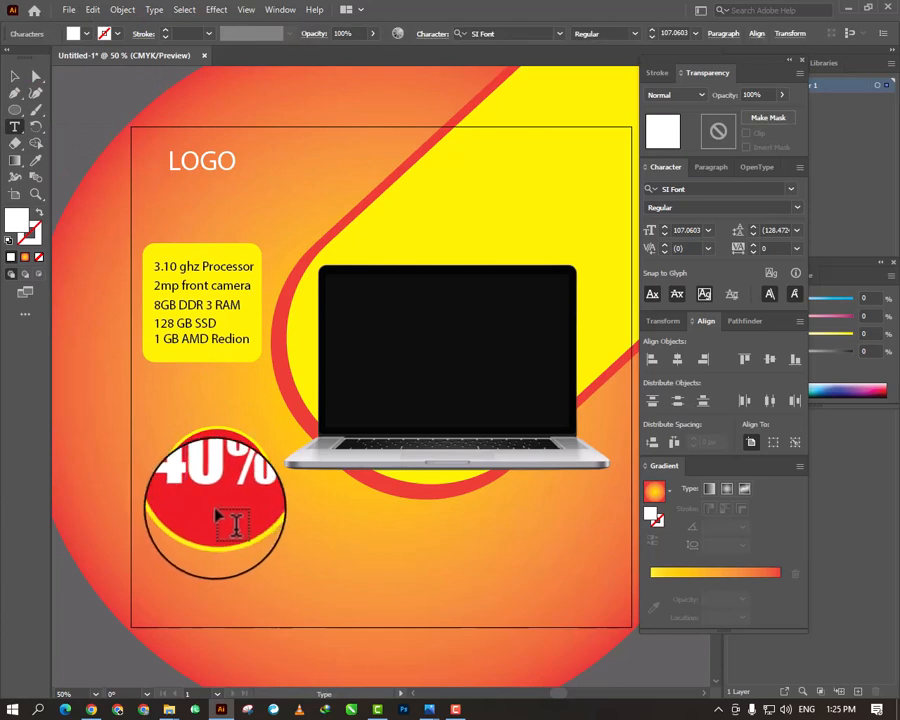
- Add the text "Off" below the laptop and fill it with white
{"action": "left_click", "coordinate": [349, 536]}
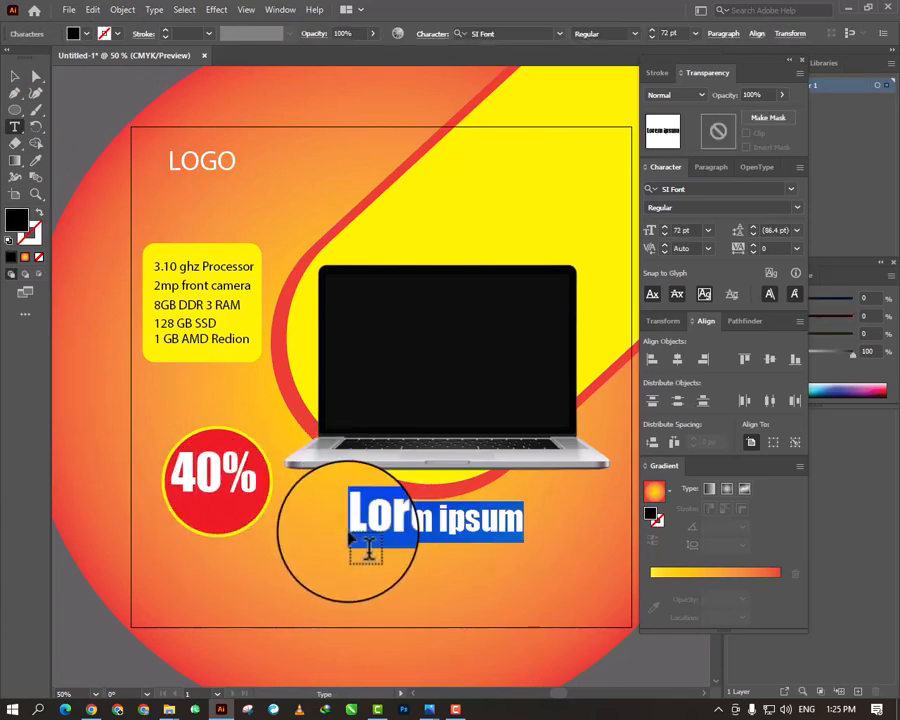
{"action": "type", "text": "0"}
{"action": "type", "text": "ff"}
{"action": "key", "text": "ctrl+a"}
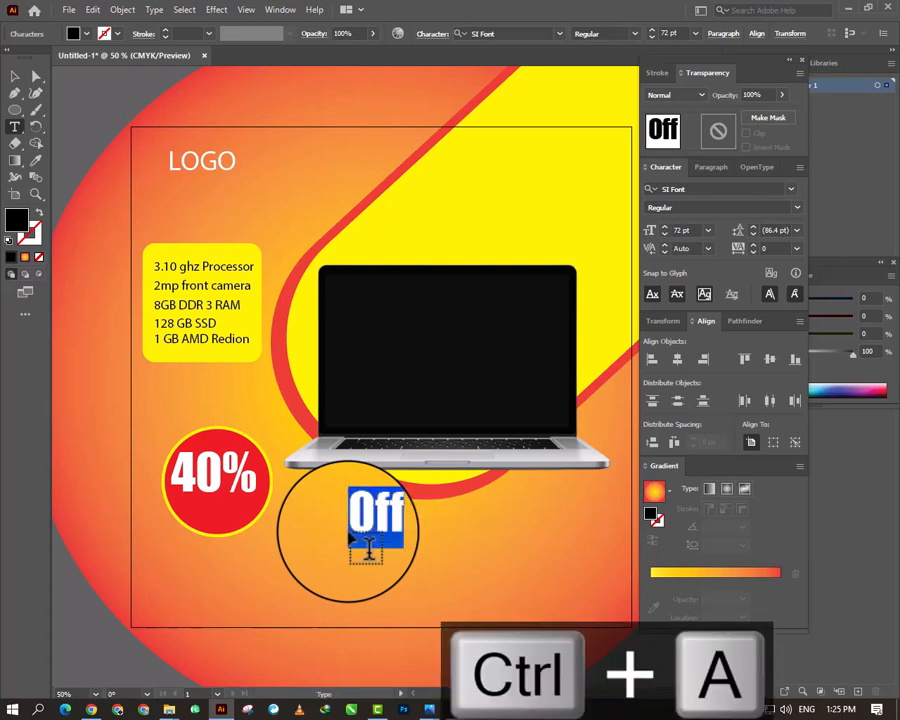
{"action": "left_click", "coordinate": [72, 36]}
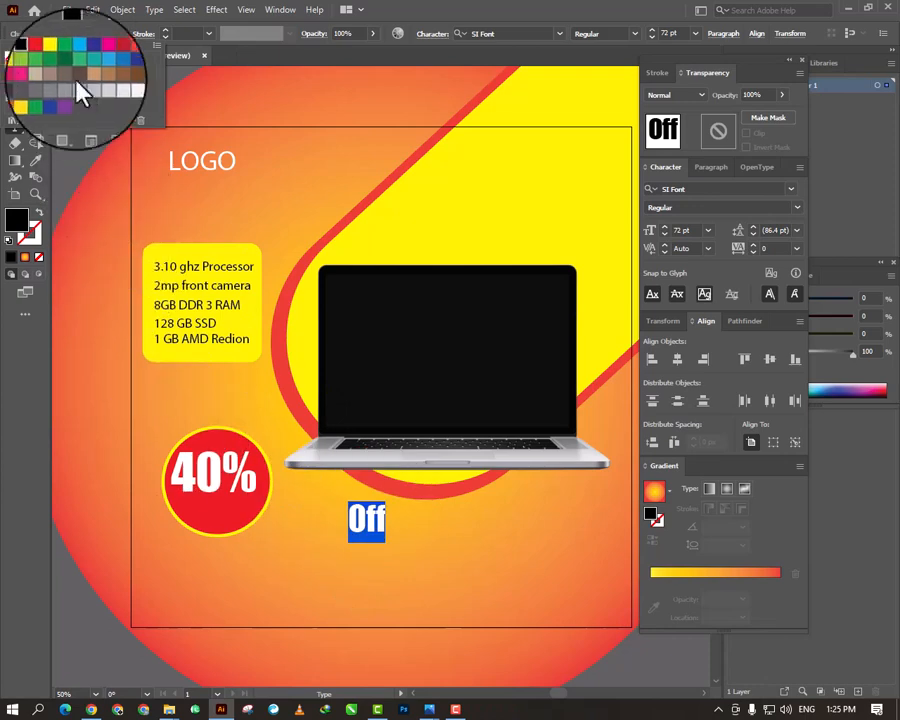
{"action": "left_click", "coordinate": [30, 57]}
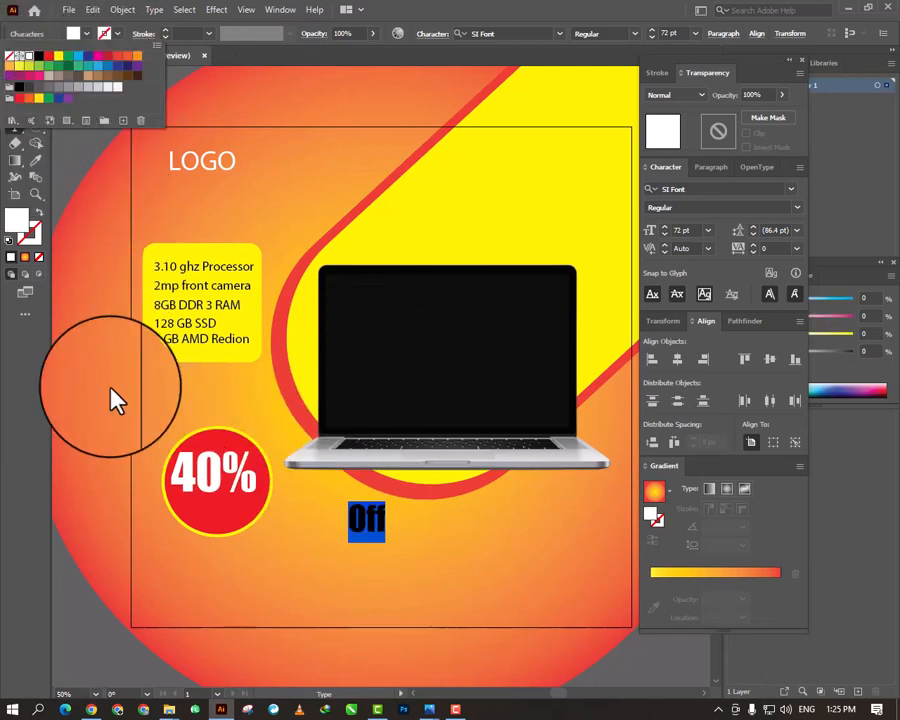
- Move "Off" into the red circle beneath "40%" and change its font to Myriad Variable Concept
{"action": "left_click", "coordinate": [15, 76]}
{"action": "left_click_drag", "start_coordinate": [368, 518], "coordinate": [244, 517]}
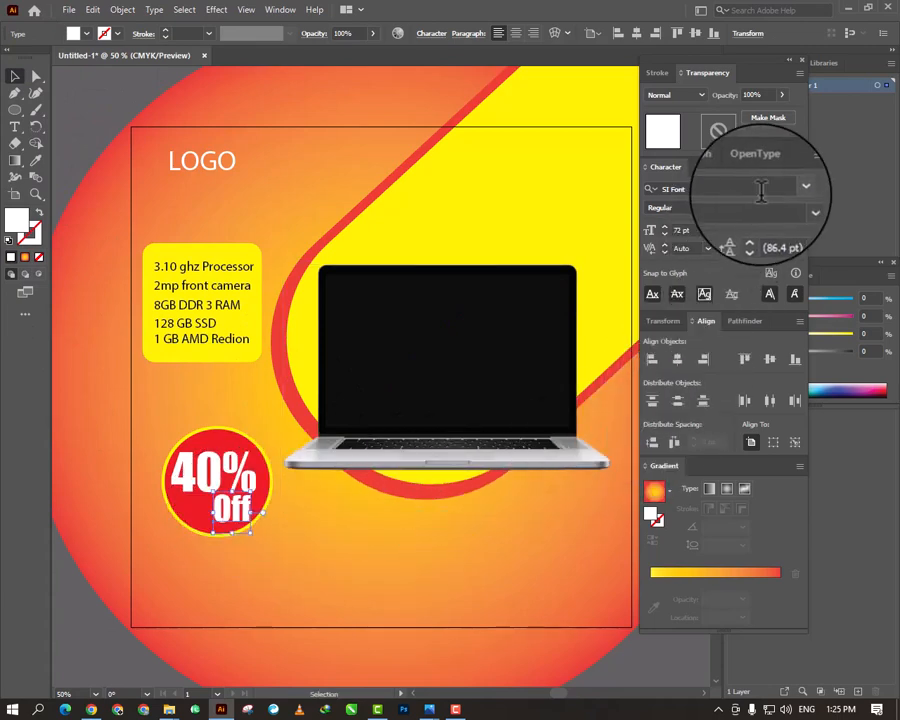
{"action": "left_click", "coordinate": [792, 189]}
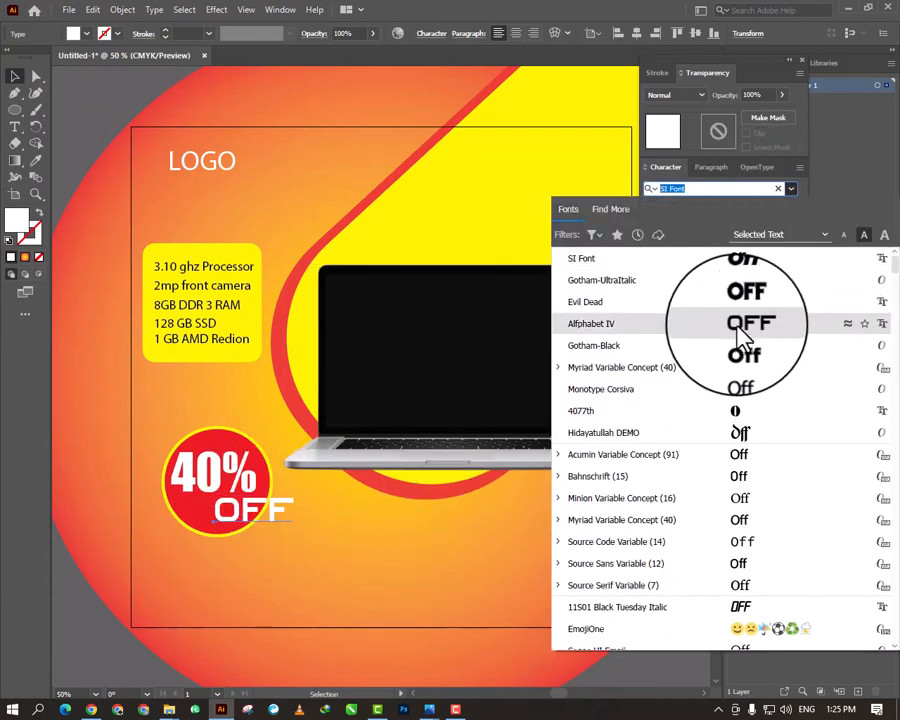
{"action": "left_click", "coordinate": [711, 373]}
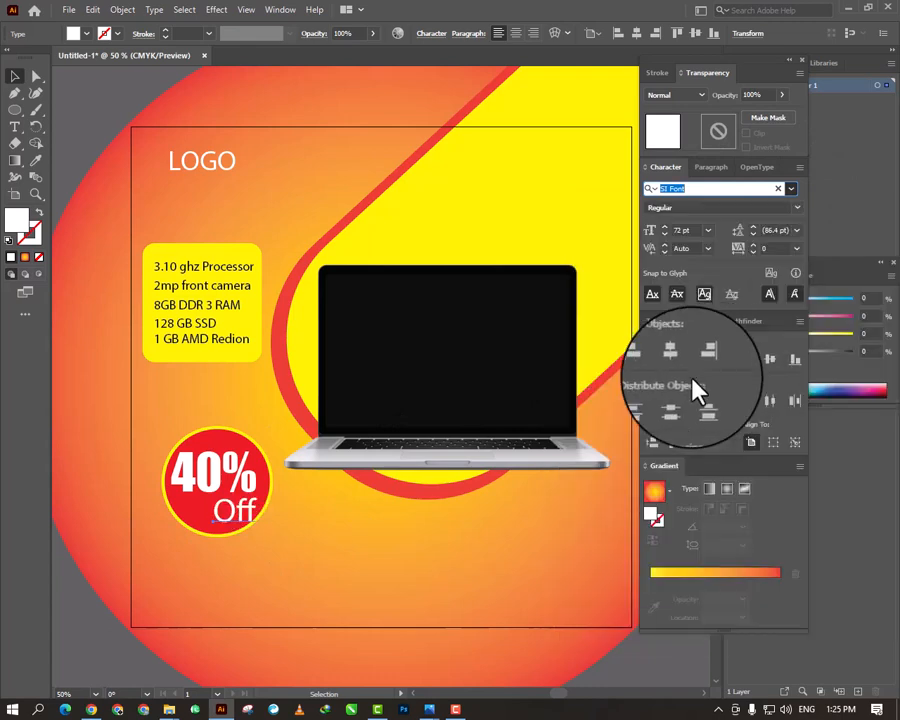
- Replace the logo placeholder text with "HP" and enlarge it to about 131 pt above the specification list
{"action": "key", "text": "ctrl+a"}
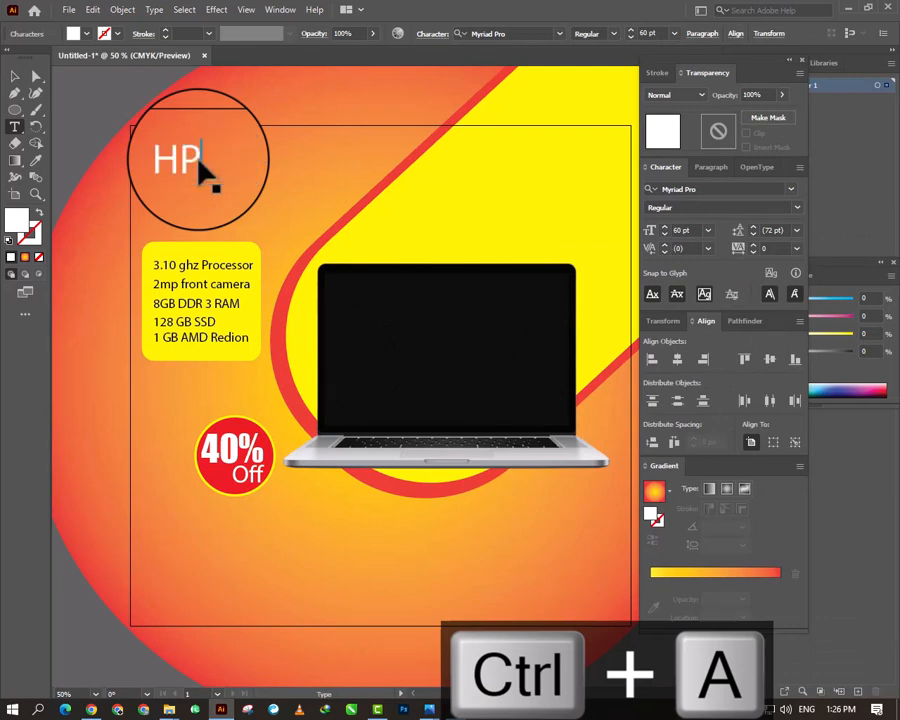
{"action": "key", "text": "ctrl+a"}
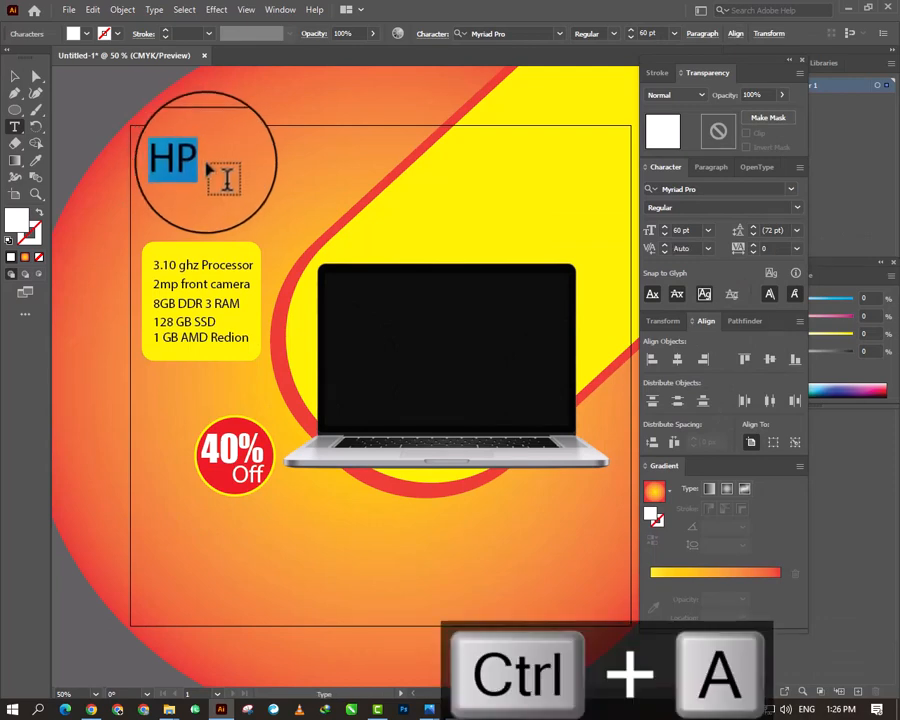
{"action": "left_click", "coordinate": [15, 76]}
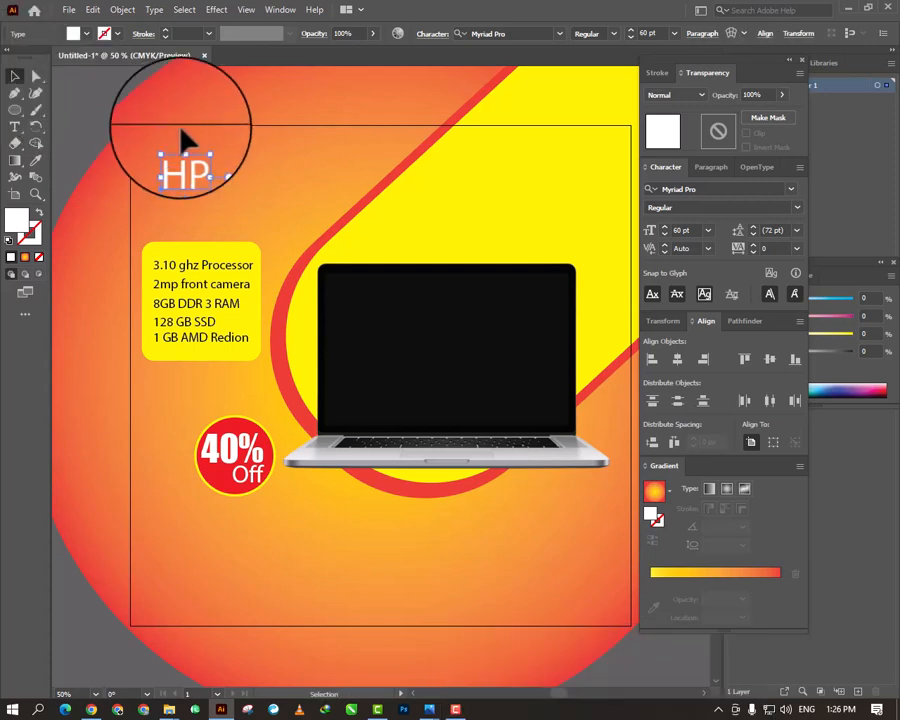
{"action": "left_click_drag", "start_coordinate": [205, 146], "coordinate": [209, 172]}
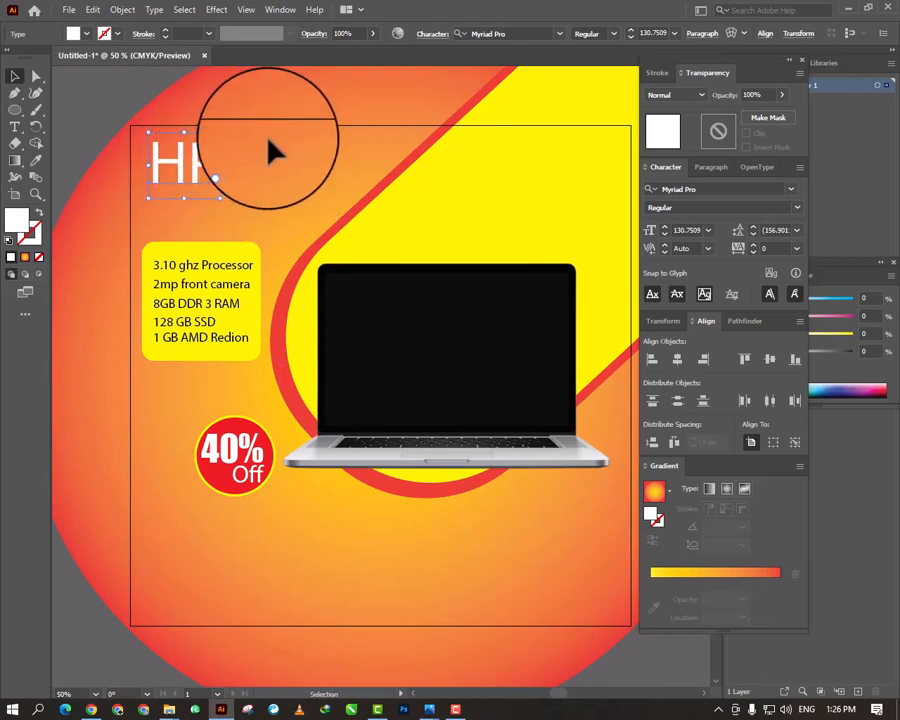
- Fill the "HP" logo text with the light blue swatch C=70 M=15 Y=0 K=0
{"action": "left_click", "coordinate": [75, 33]}
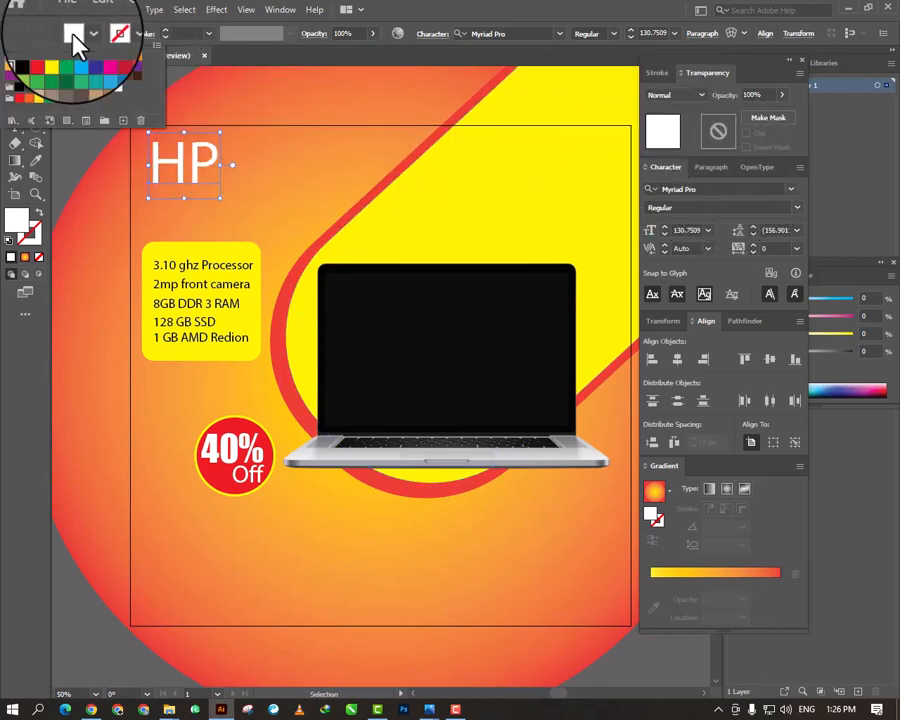
{"action": "left_click", "coordinate": [97, 65]}
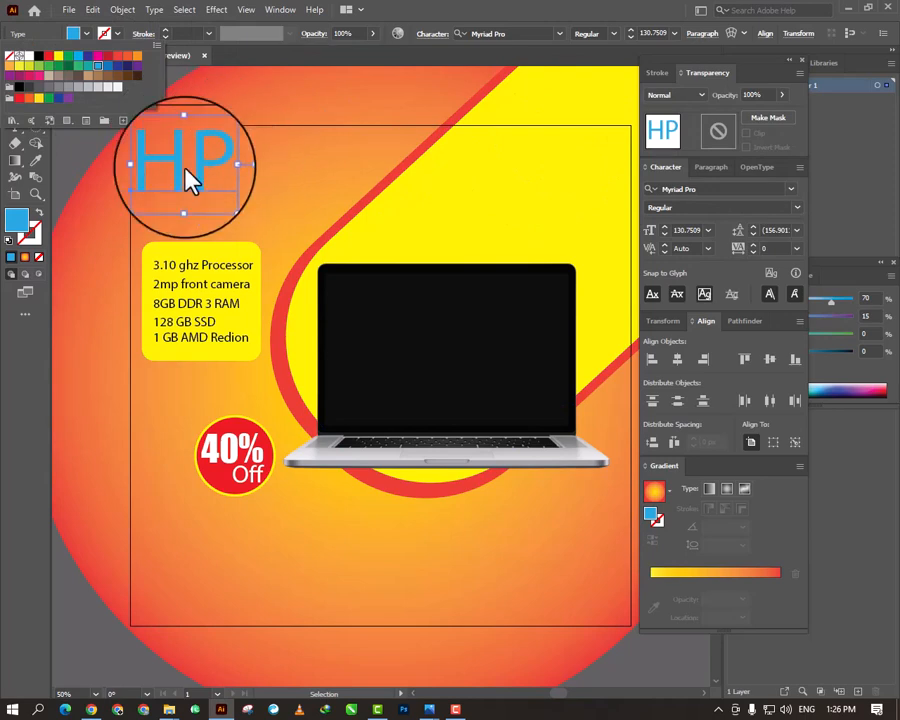
{"action": "left_click", "coordinate": [94, 147]}
{"action": "left_click", "coordinate": [90, 146]}
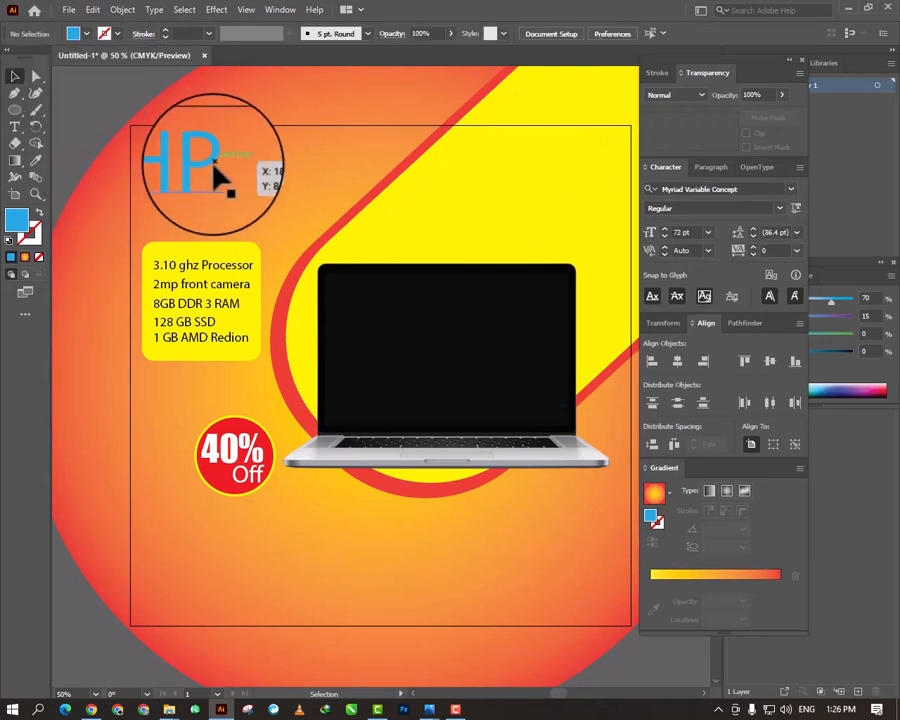
- Change the "HP" text to Eras Bold ITC and scale it to about 104 pt
{"action": "left_click", "coordinate": [184, 160]}
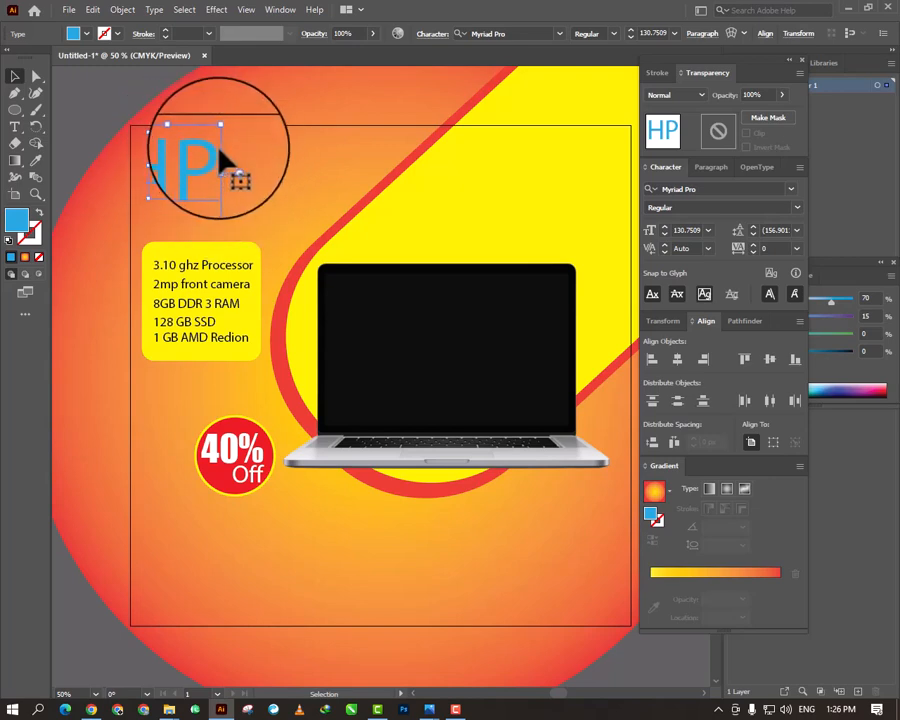
{"action": "left_click", "coordinate": [794, 185]}
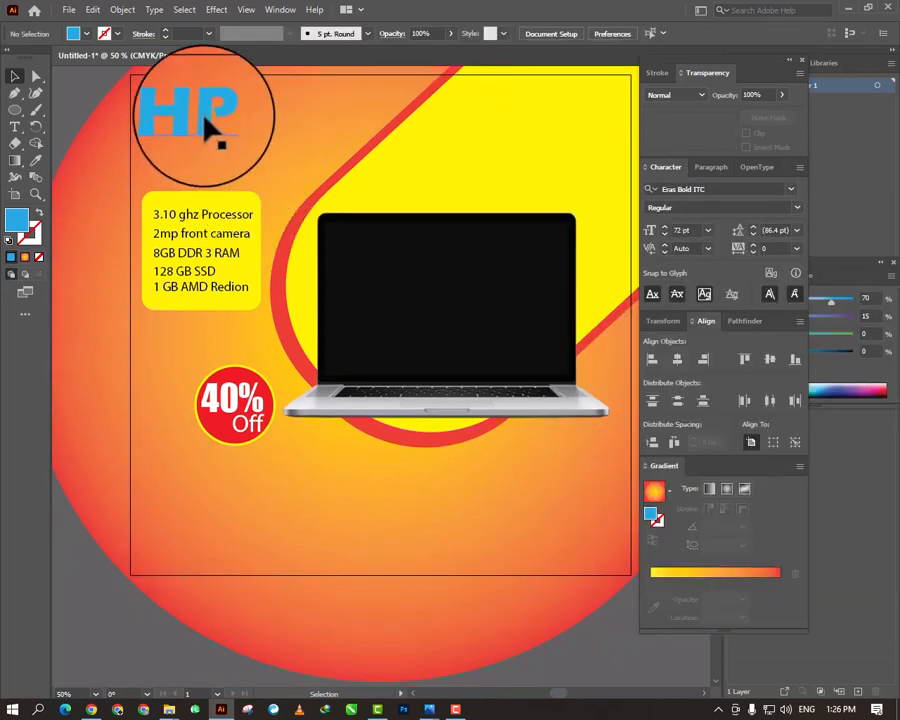
{"action": "left_click", "coordinate": [170, 110]}
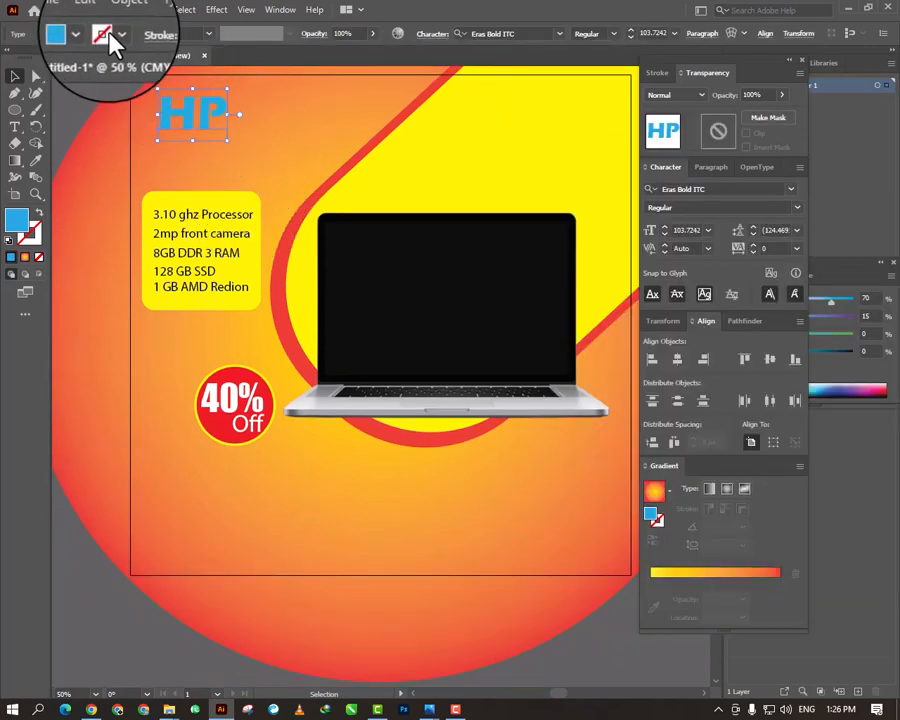
- Give the "HP" text a black stroke 2 pt wide
{"action": "left_click", "coordinate": [118, 35]}
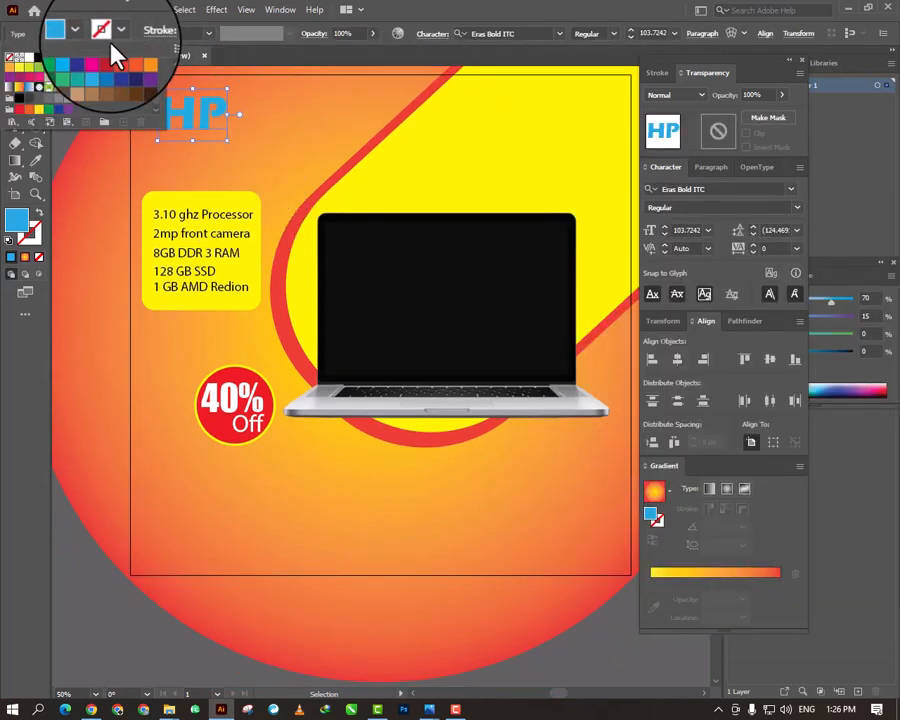
{"action": "left_click", "coordinate": [38, 57]}
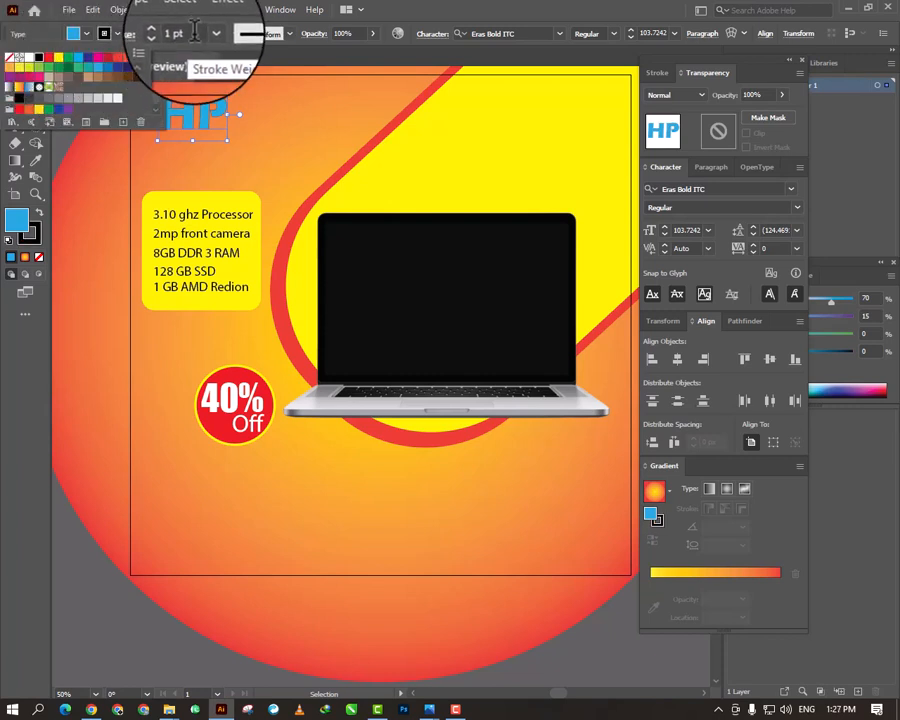
{"action": "left_click", "coordinate": [165, 31]}
{"action": "left_click", "coordinate": [165, 31]}
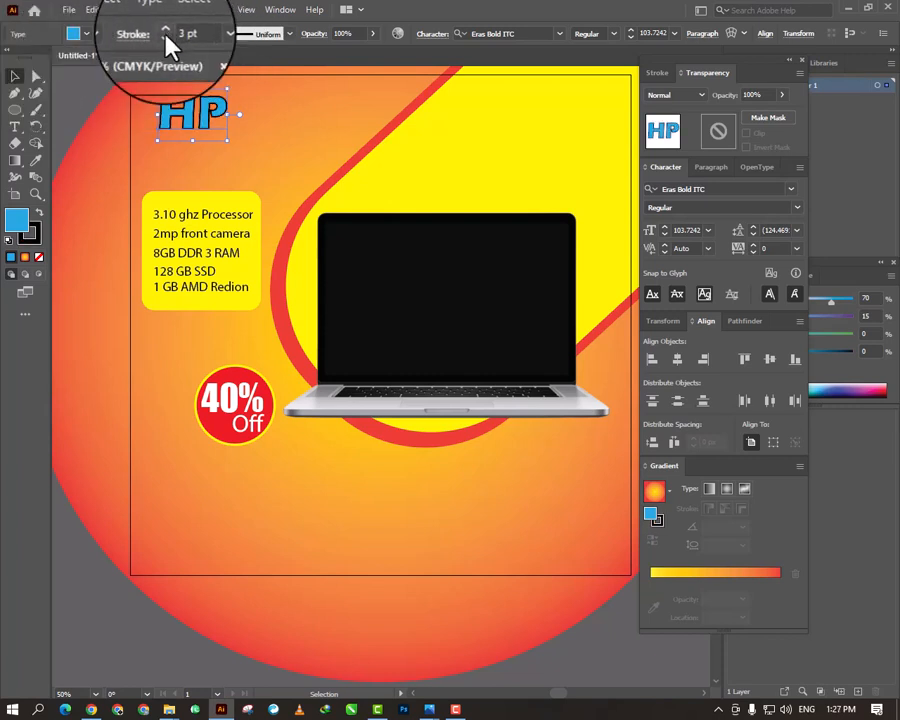
{"action": "left_click", "coordinate": [166, 40]}
{"action": "left_click", "coordinate": [100, 80]}
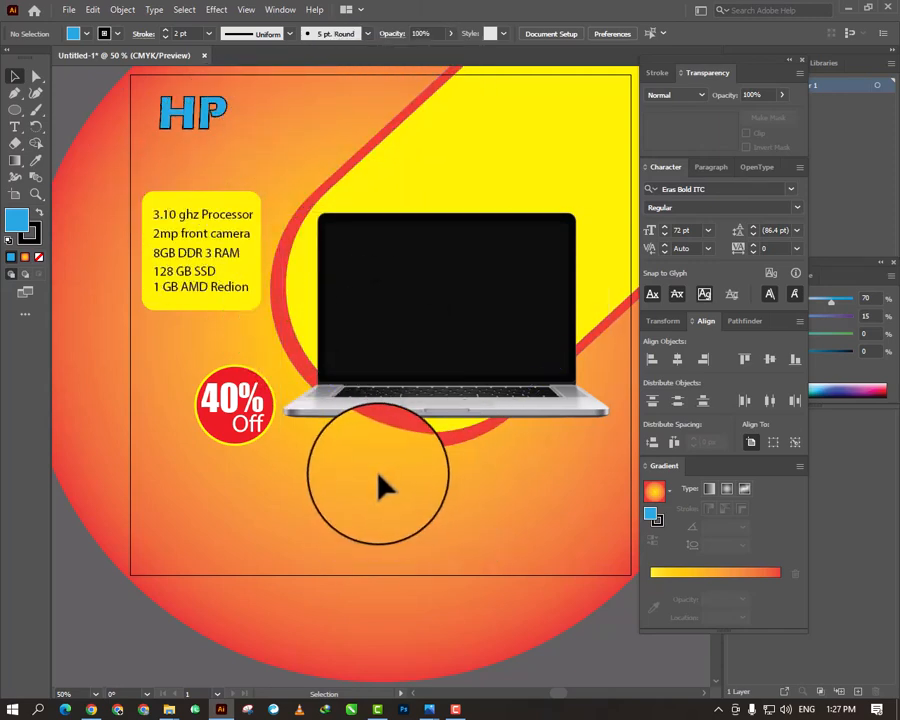
{"action": "key", "text": "t"}
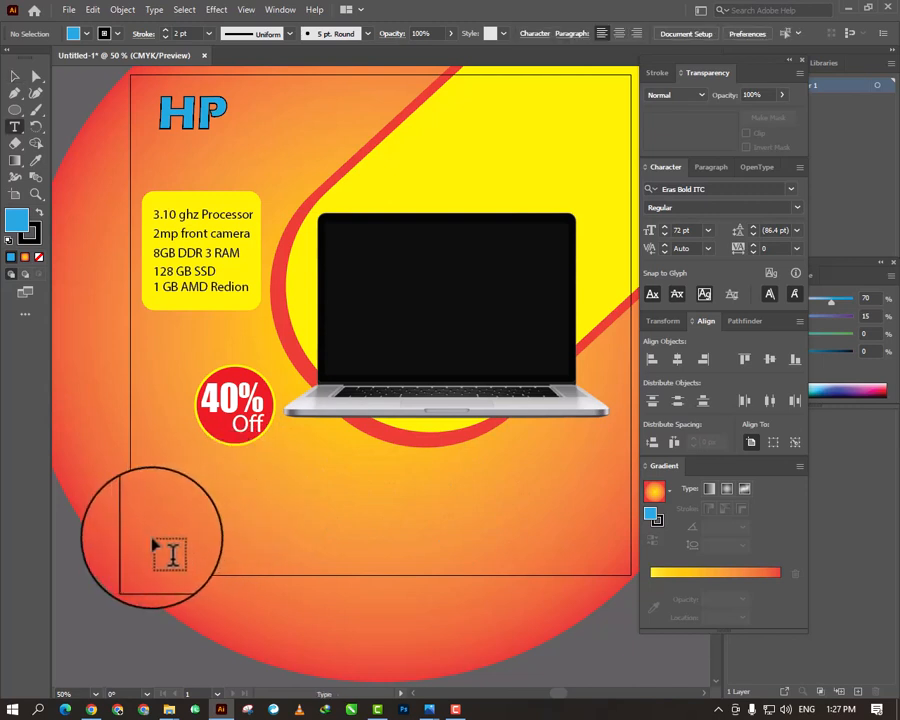
{"action": "left_click", "coordinate": [153, 540]}
{"action": "type", "text": "w"}
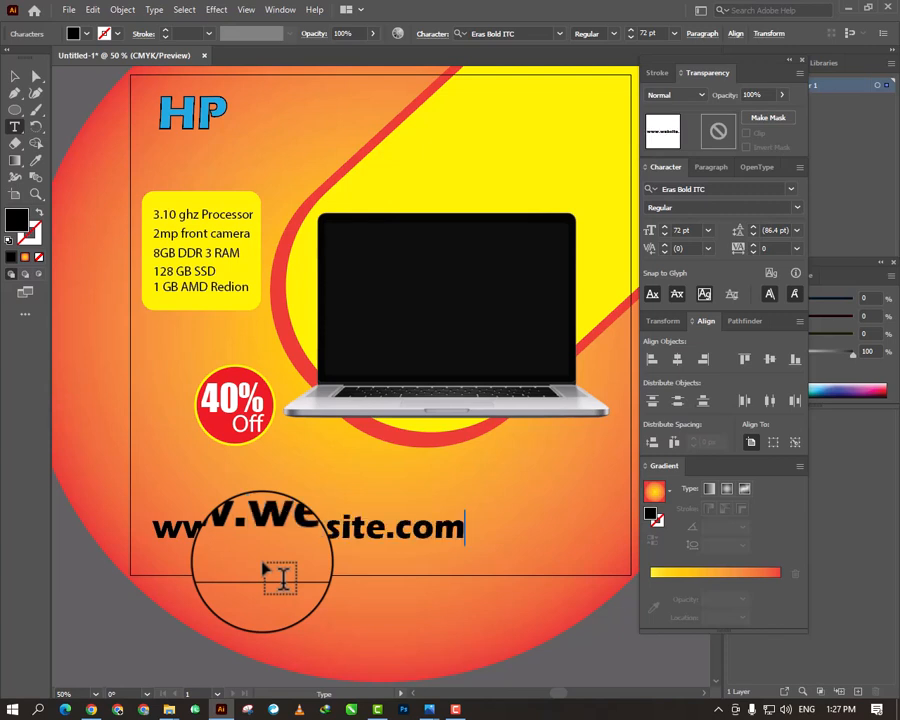
{"action": "type", "text": "ww.website.com"}
- Set the website text to 24 pt and change its font to Myriad Variable Concept
{"action": "key", "text": "ctrl+a"}
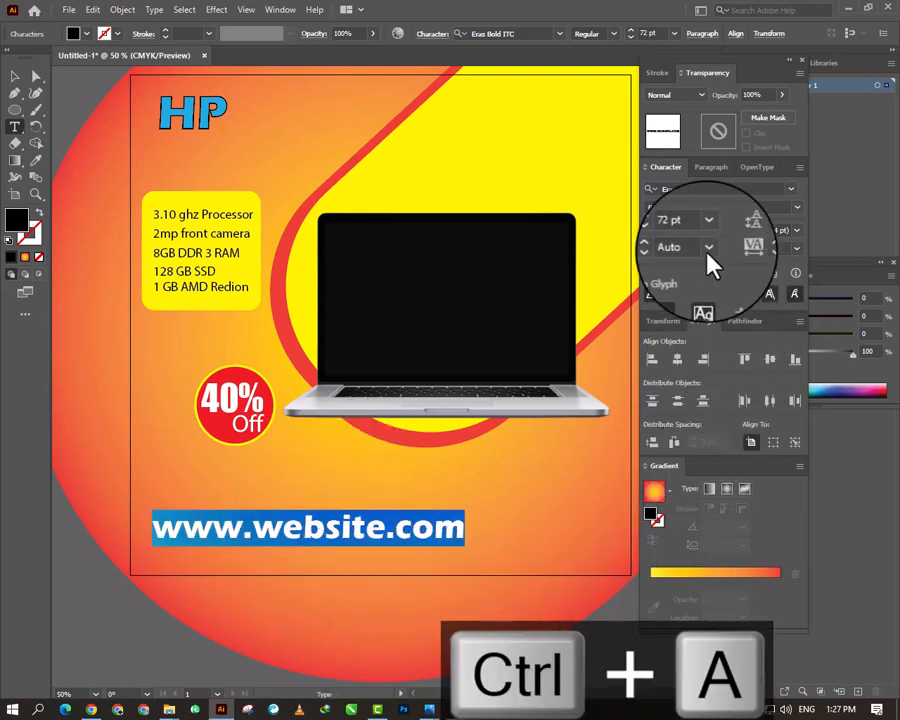
{"action": "left_click", "coordinate": [666, 234]}
{"action": "left_click", "coordinate": [666, 234]}
{"action": "left_click", "coordinate": [666, 234]}
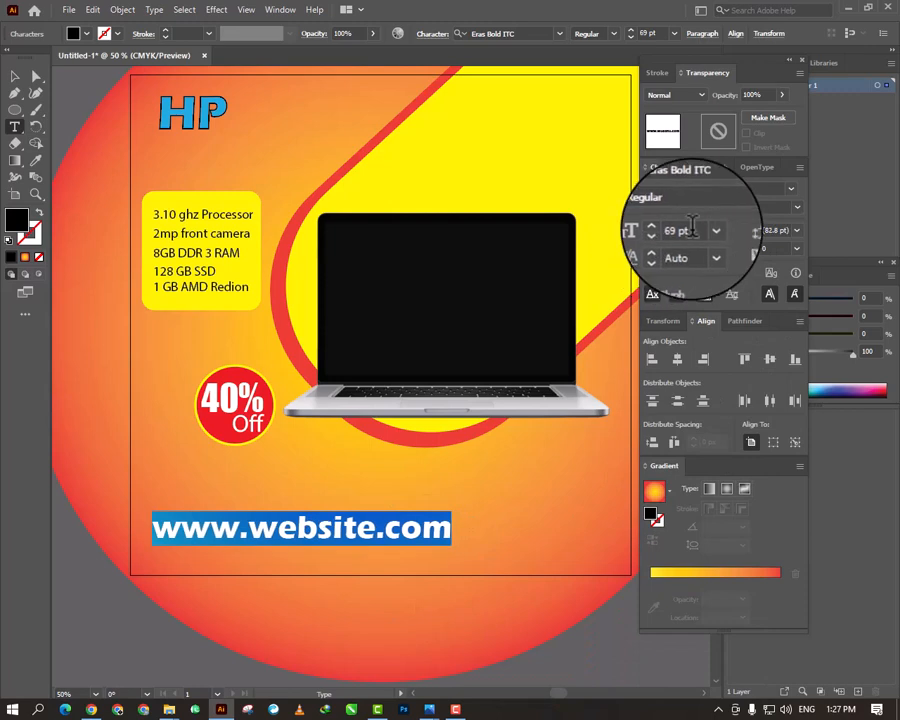
{"action": "left_click", "coordinate": [708, 230]}
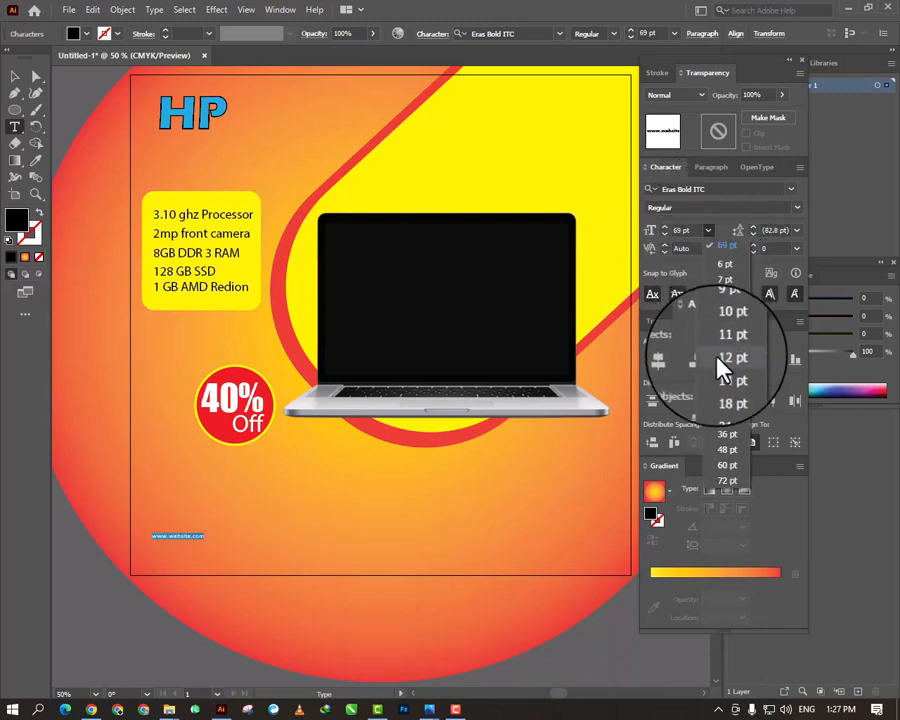
{"action": "left_click", "coordinate": [725, 420]}
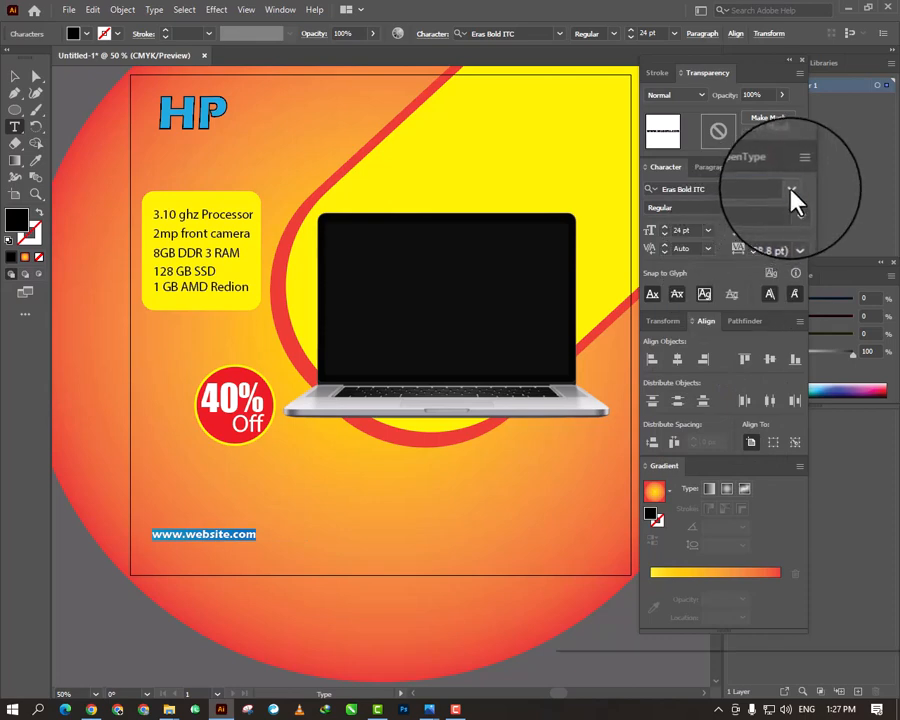
{"action": "left_click", "coordinate": [790, 189]}
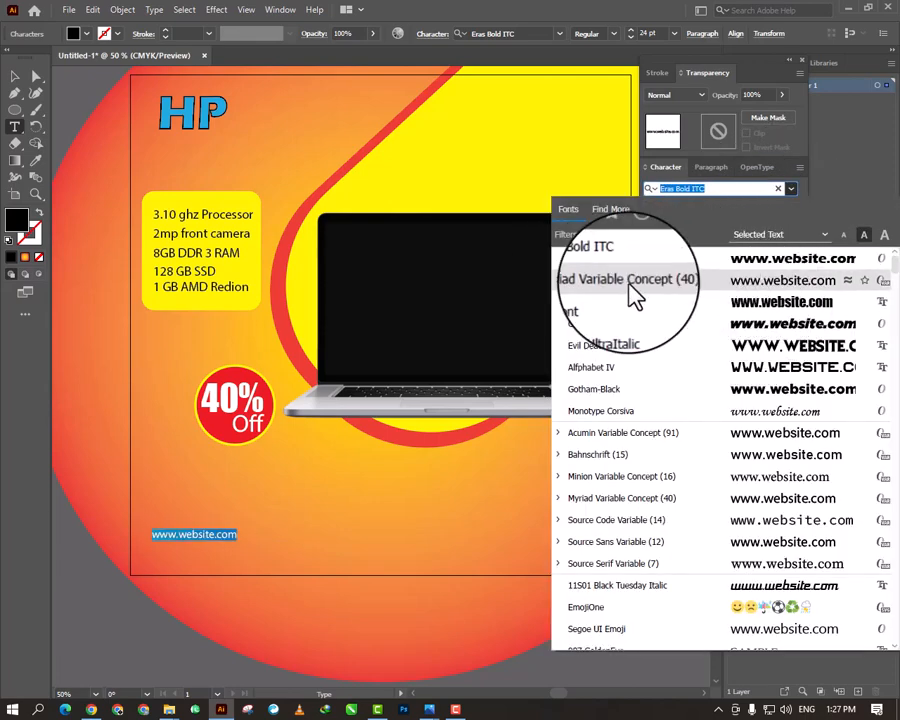
{"action": "left_click", "coordinate": [692, 285]}
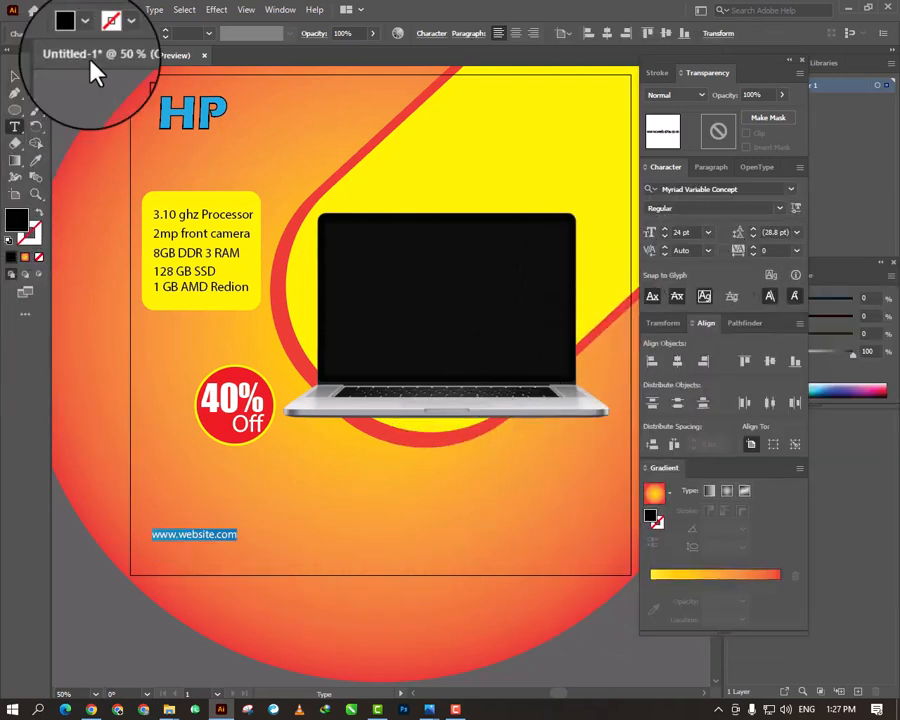
- Fill the website text with white and shift it slightly so it starts in line with the "HP" logo
{"action": "left_click", "coordinate": [85, 20]}
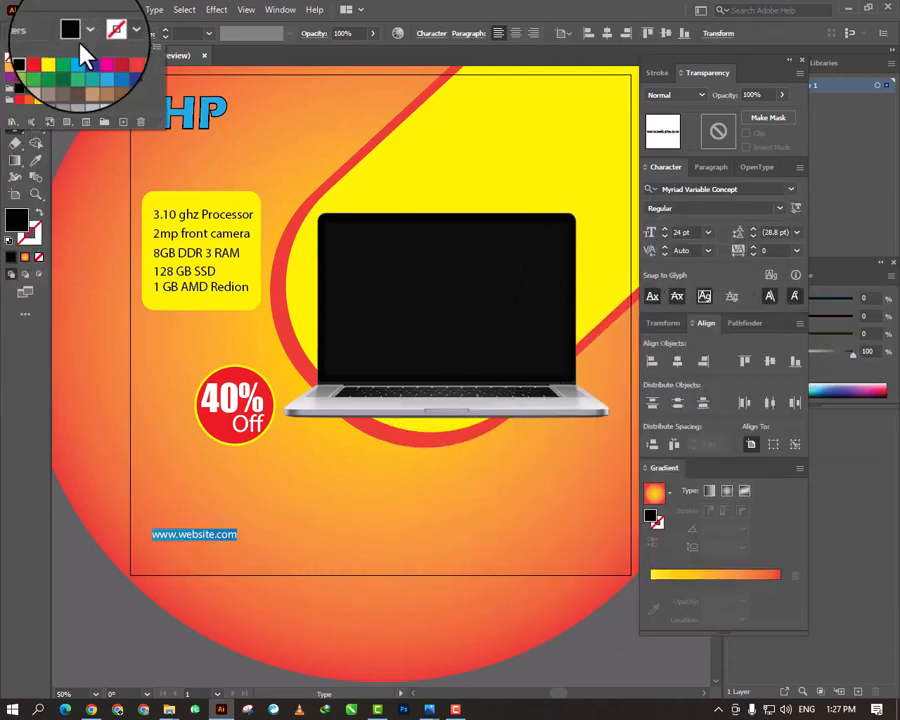
{"action": "left_click", "coordinate": [30, 60]}
{"action": "left_click", "coordinate": [15, 75]}
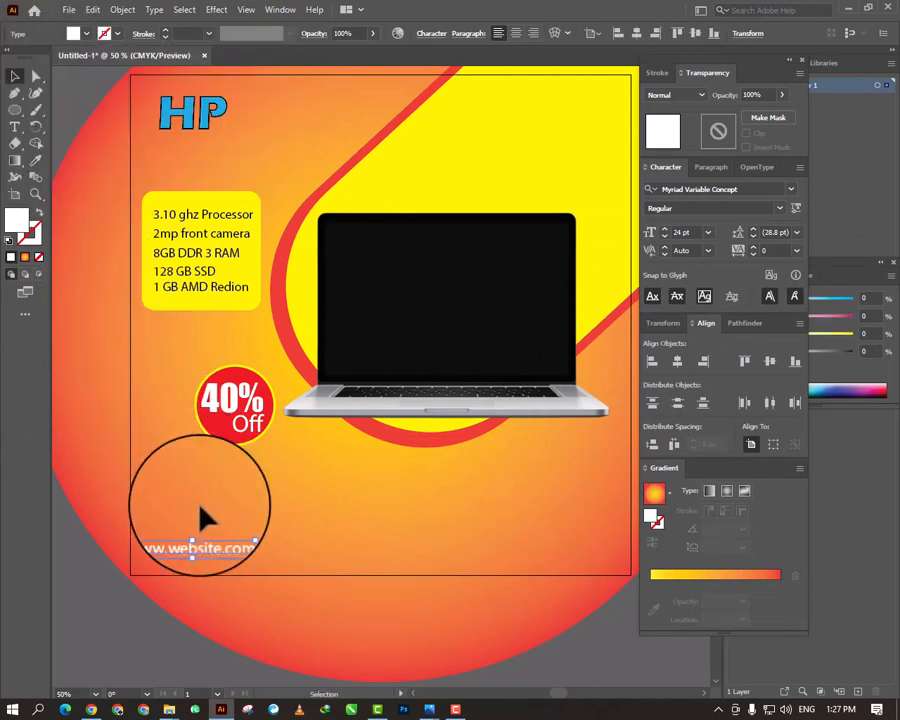
{"action": "left_click_drag", "start_coordinate": [222, 541], "coordinate": [206, 542]}
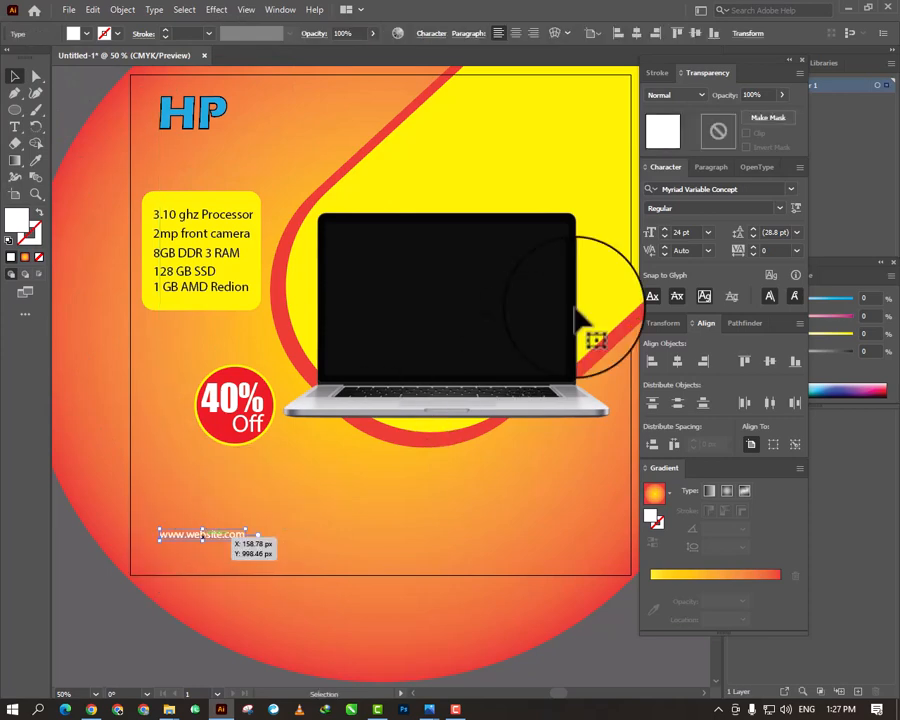
- Increase the website text's font size to 30 pt
{"action": "left_click", "coordinate": [664, 228]}
{"action": "left_click", "coordinate": [664, 228]}
{"action": "left_click", "coordinate": [664, 229]}
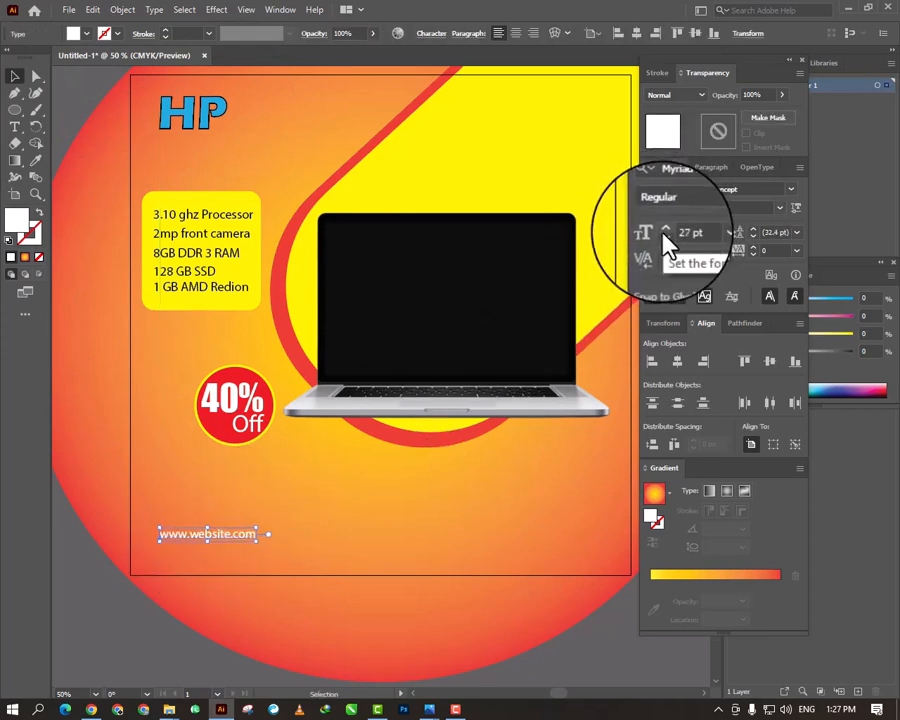
{"action": "left_click", "coordinate": [664, 229]}
{"action": "left_click", "coordinate": [664, 229]}
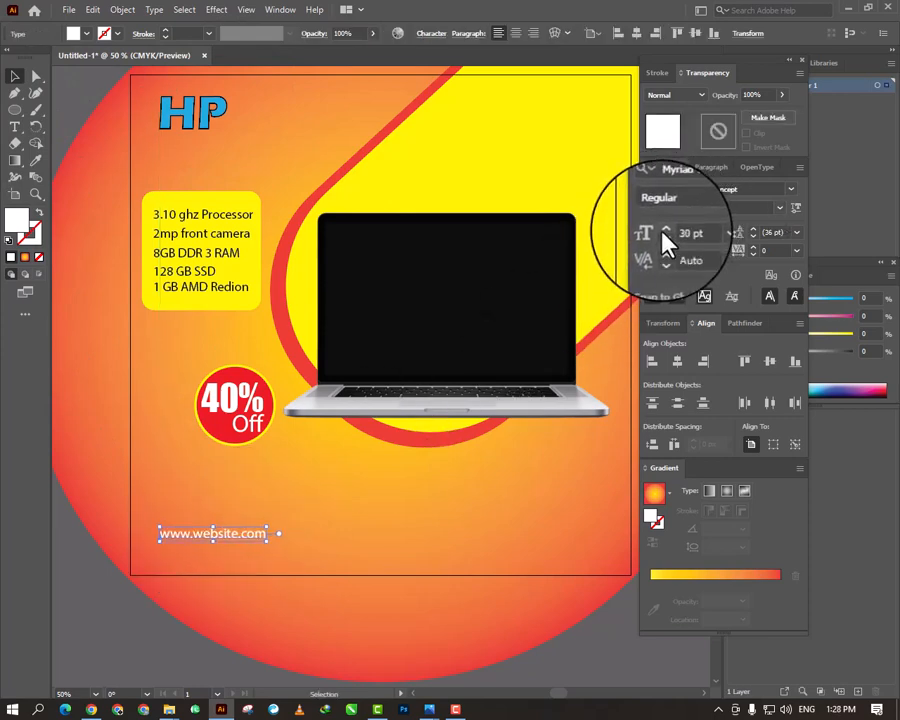
- Duplicate the website text along the same baseline, placing the copy near the artboard's lower-right corner
{"action": "left_click", "coordinate": [326, 512]}
{"action": "left_click_drag", "start_coordinate": [206, 537], "coordinate": [508, 540], "text": "alt"}
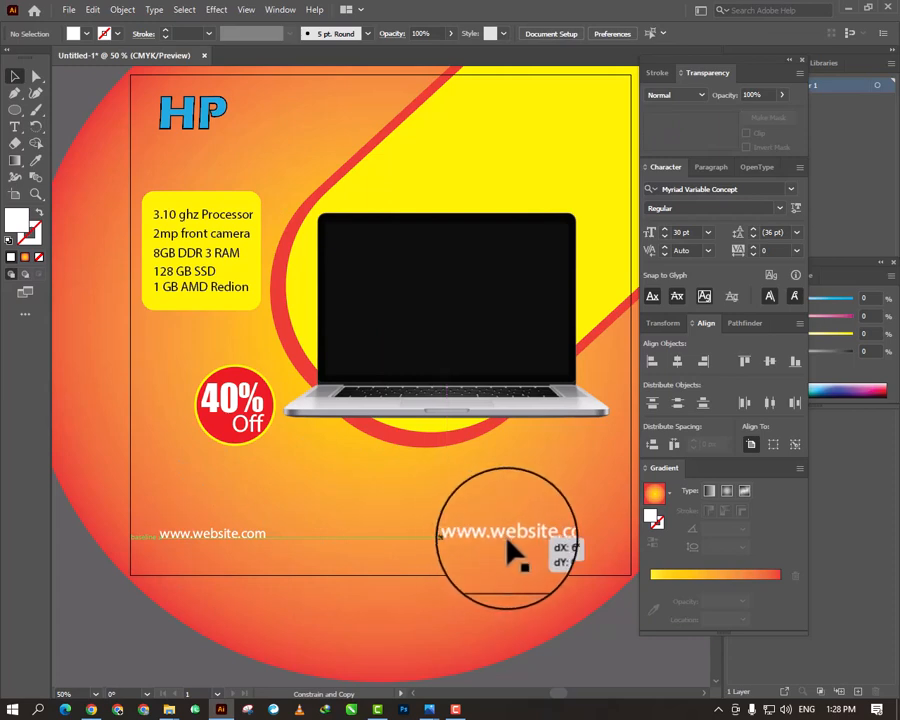
{"action": "left_click_drag", "start_coordinate": [507, 541], "coordinate": [509, 540], "text": "alt+shift"}
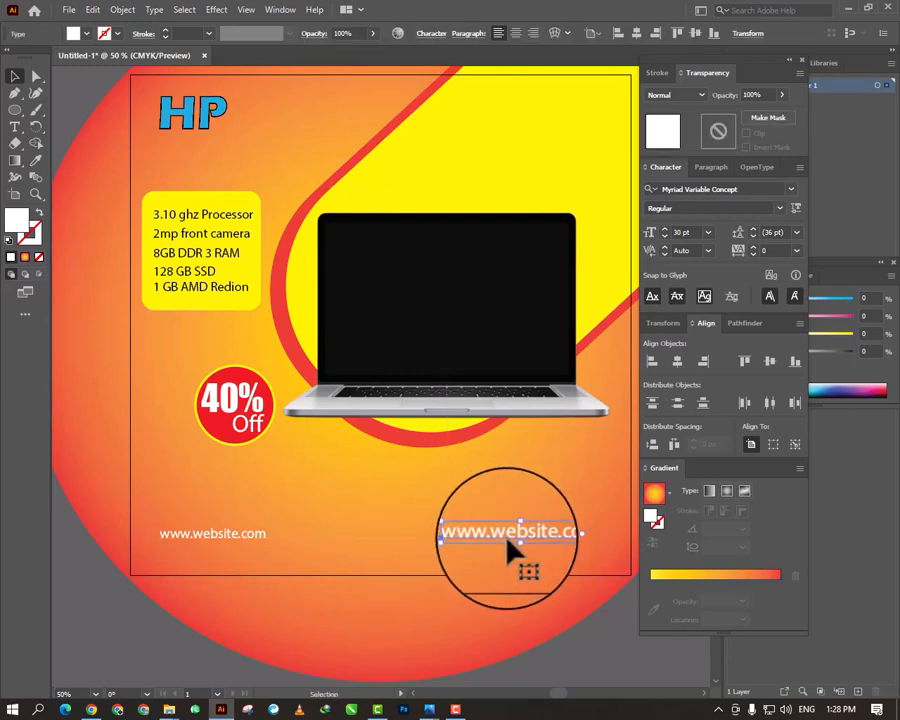
- Replace the duplicated website text with the contact e-mail address
{"action": "double_click", "coordinate": [511, 537]}
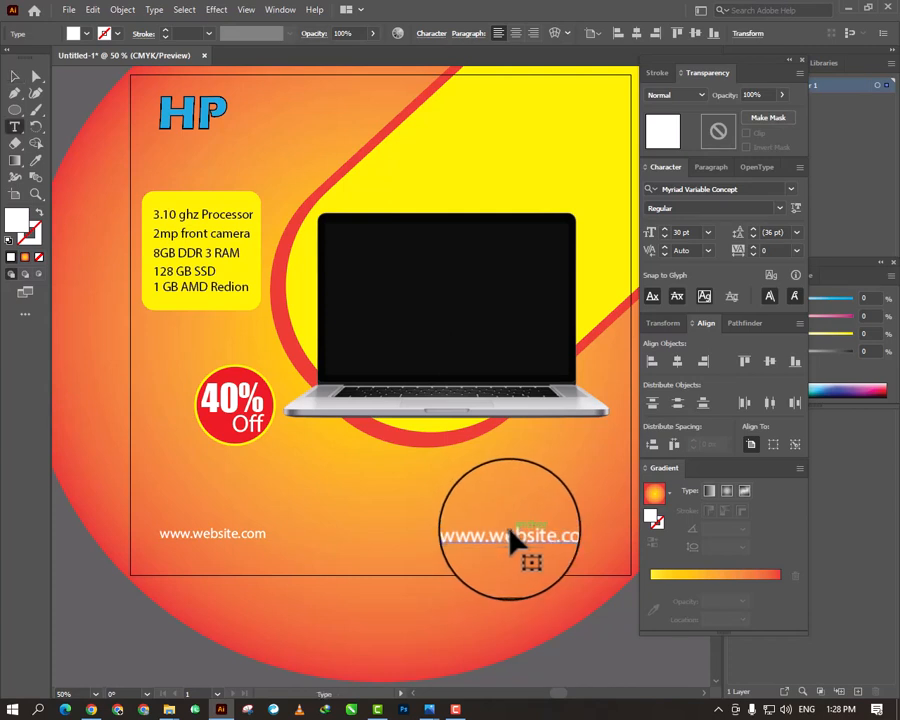
{"action": "key", "text": "ctrl+a"}
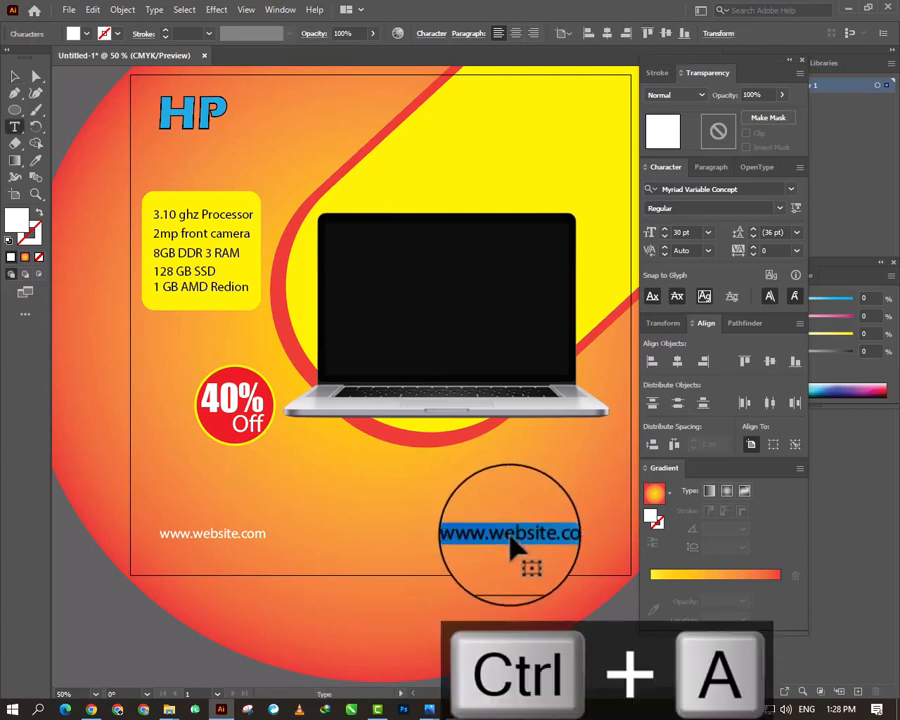
{"action": "type", "text": "www"}
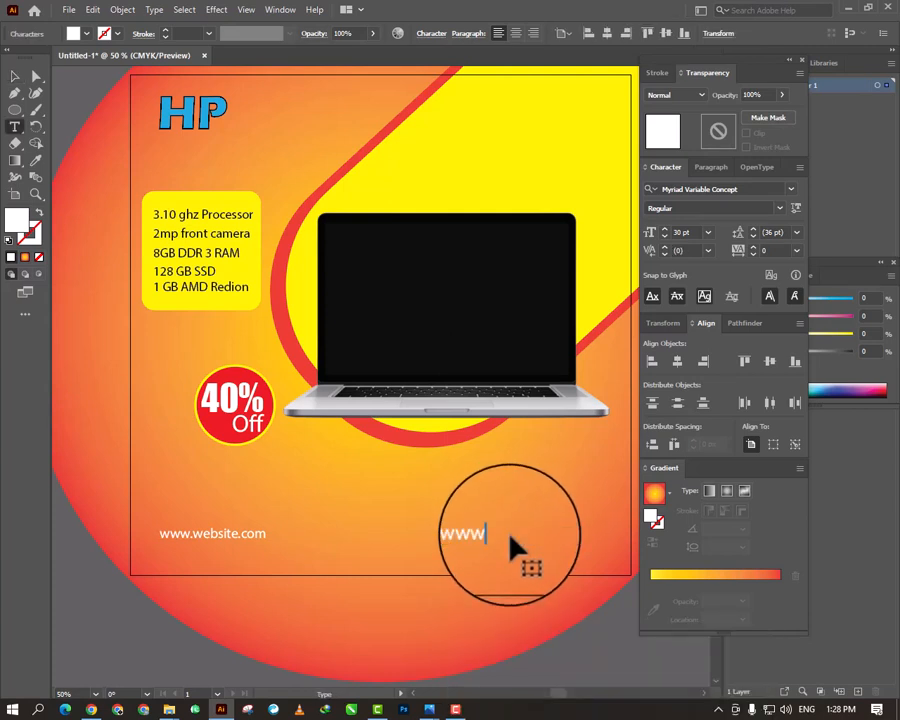
{"action": "key", "text": "BackSpace"}
{"action": "key", "text": "BackSpace"}
{"action": "key", "text": "BackSpace"}
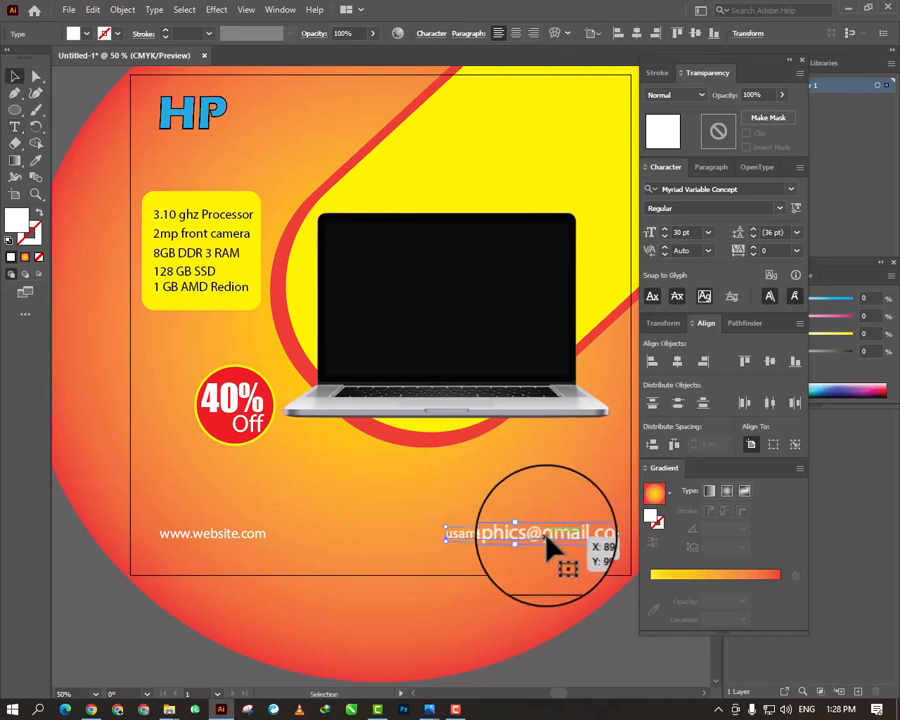
{"action": "key", "text": "Escape"}
{"action": "left_click", "coordinate": [538, 491]}
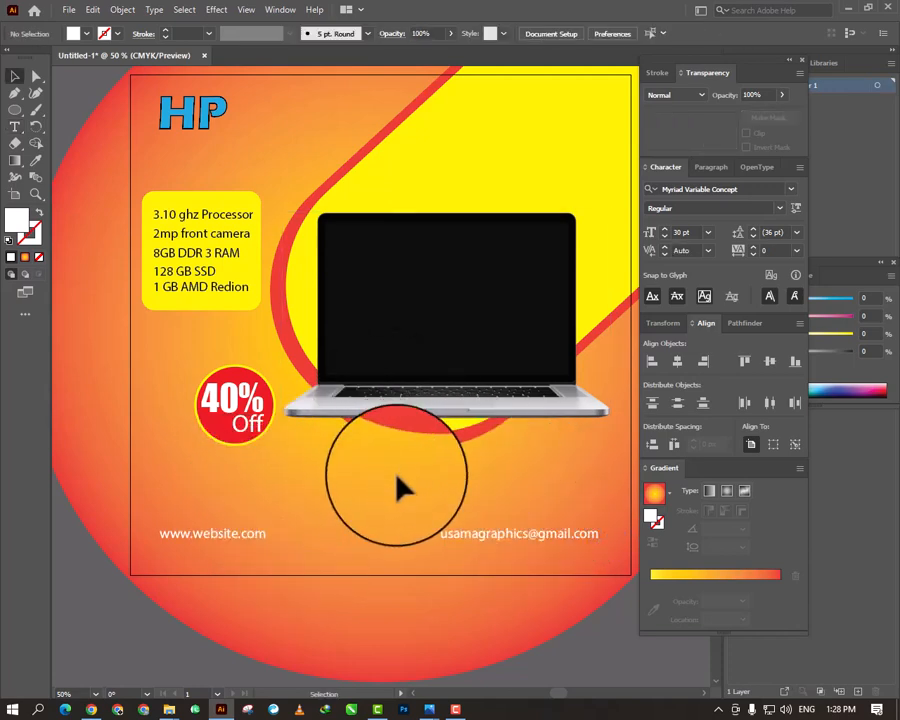
- Unlock the yellow rounded rectangle behind the specification list and paste a copy in front, shifted slightly downward
{"action": "key", "text": "ctrl+minus"}
{"action": "key", "text": "ctrl+0"}
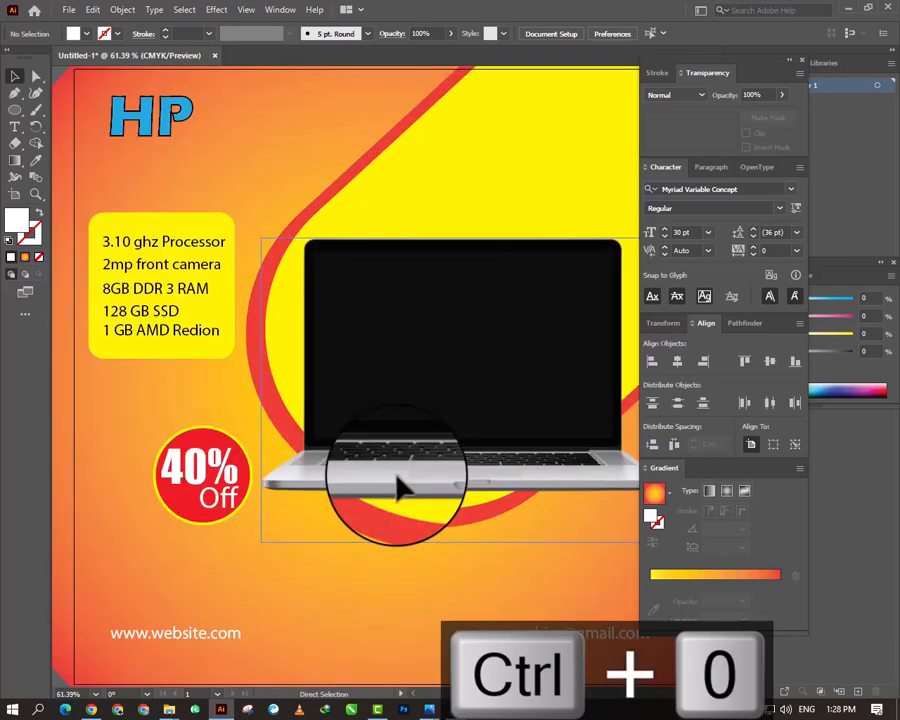
{"action": "key", "text": "ctrl+minus"}
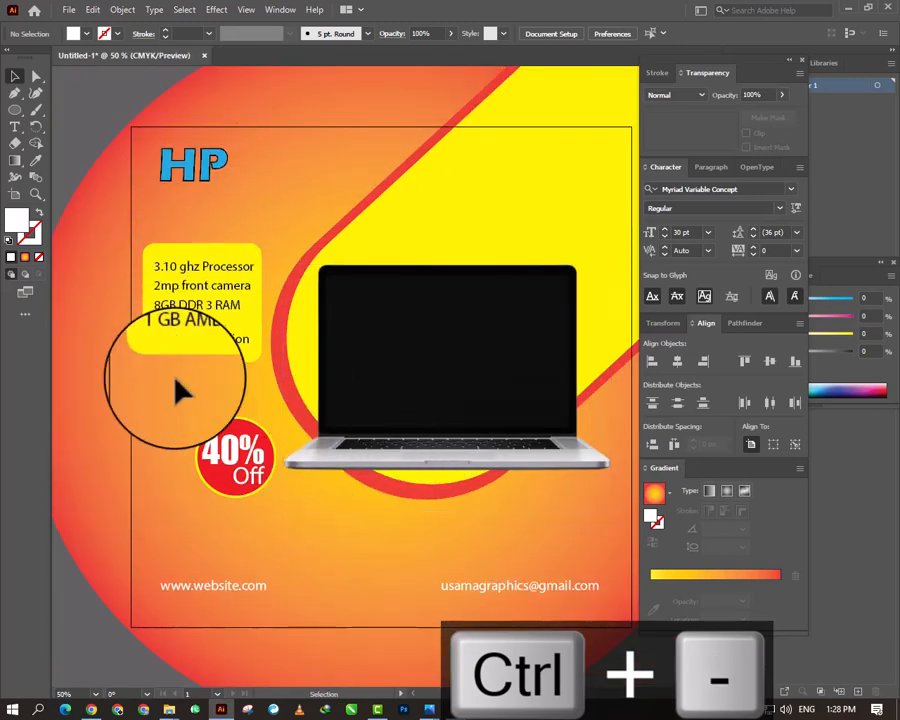
{"action": "right_click", "coordinate": [186, 360]}
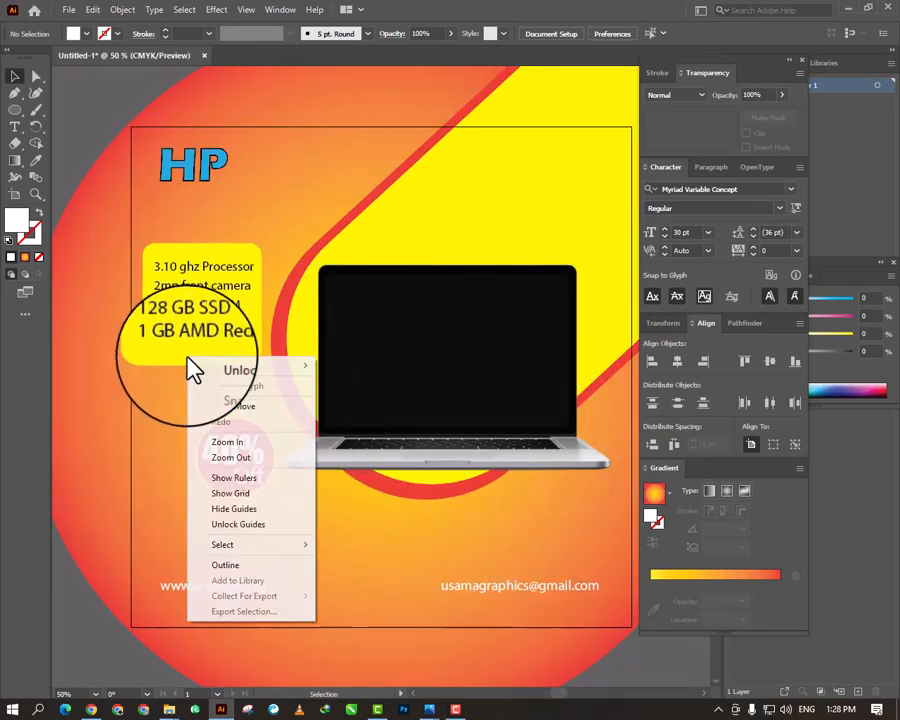
{"action": "mouse_move", "coordinate": [228, 365]}
{"action": "left_click", "coordinate": [372, 366]}
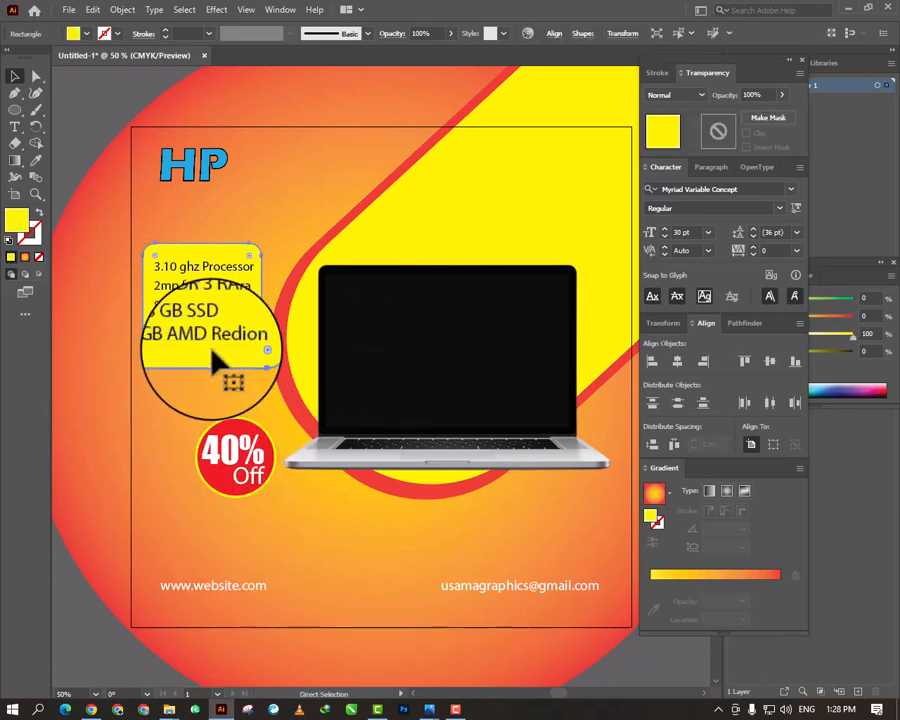
{"action": "key", "text": "ctrl+c"}
{"action": "key", "text": "ctrl+f"}
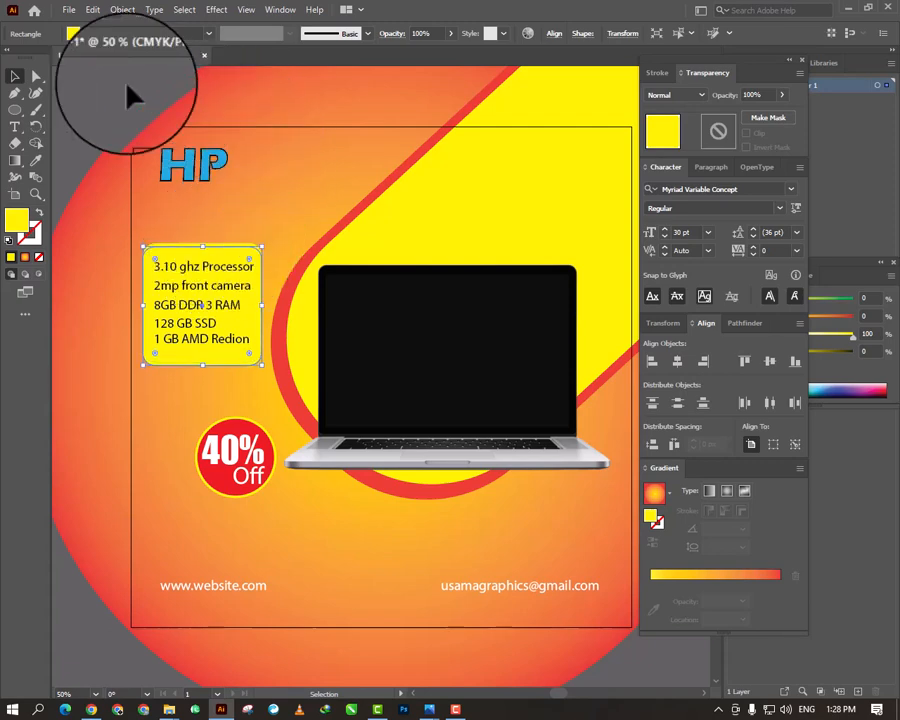
- Fill the copied rounded rectangle with red
{"action": "left_click", "coordinate": [86, 33]}
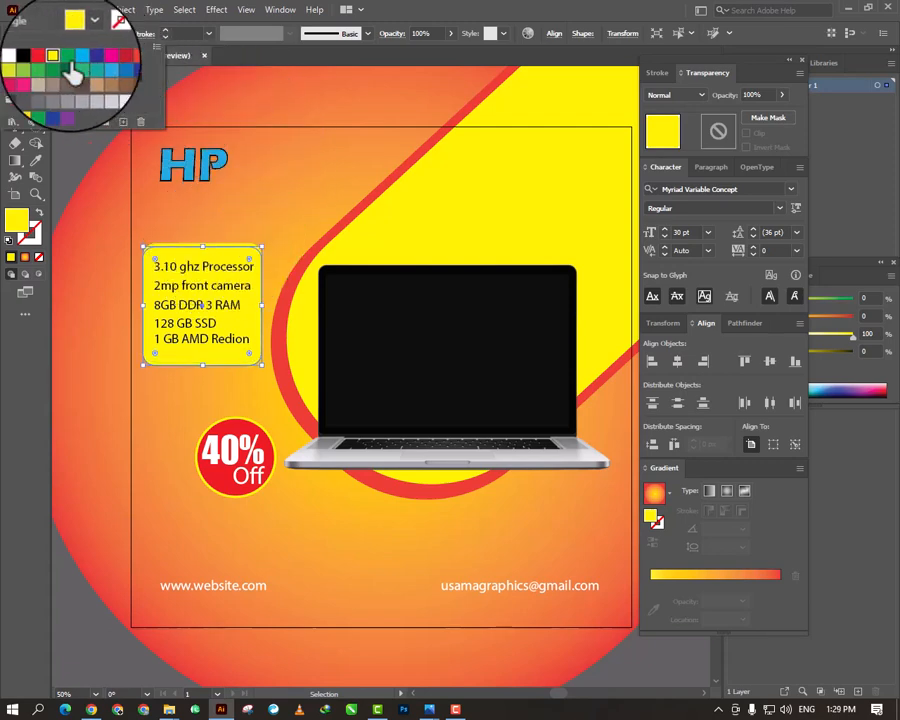
{"action": "left_click", "coordinate": [49, 58]}
{"action": "left_click", "coordinate": [213, 200]}
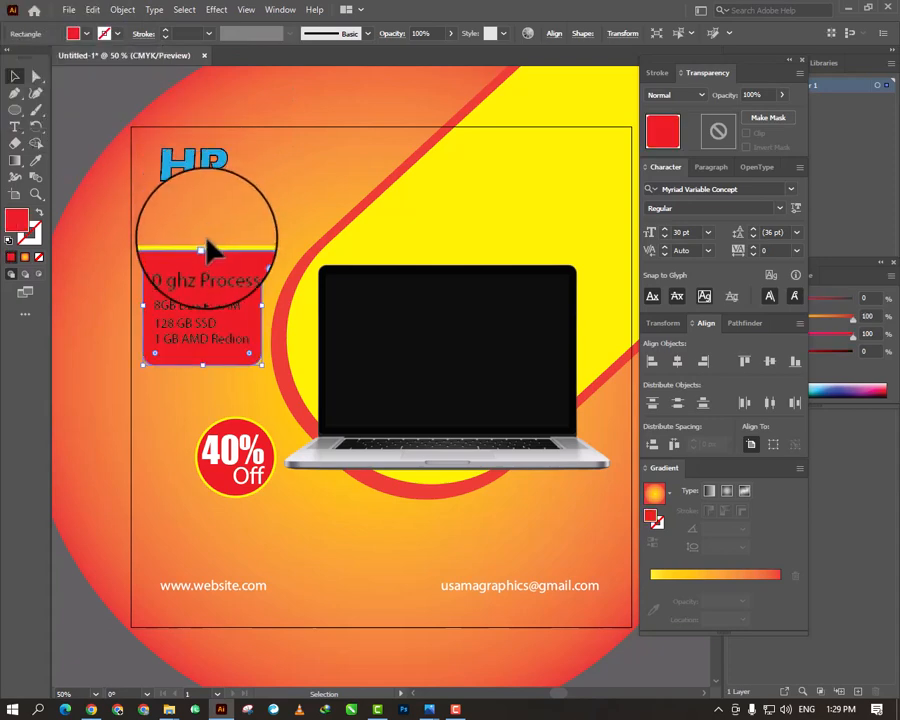
- Send the red rounded rectangle backward behind the yellow one so only its lower edge shows
{"action": "right_click", "coordinate": [222, 262]}
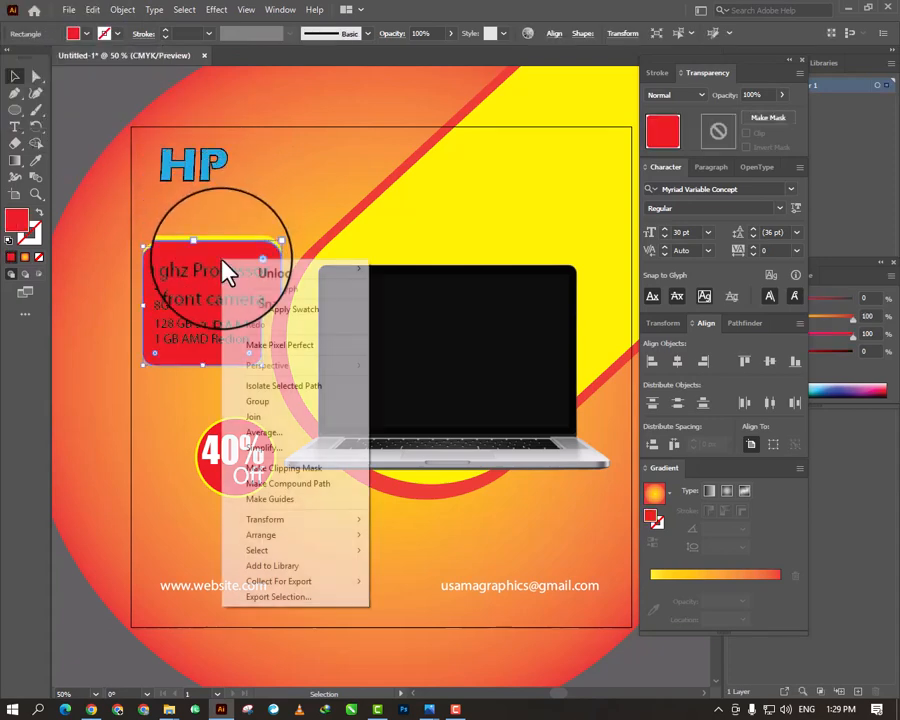
{"action": "key", "text": "ctrl+z"}
{"action": "right_click", "coordinate": [231, 318]}
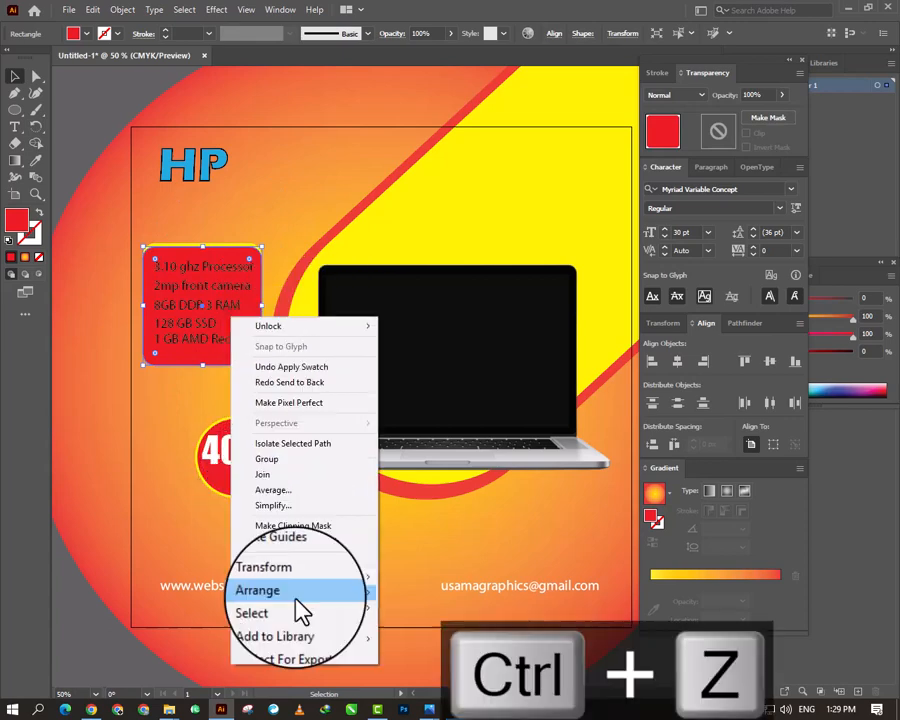
{"action": "mouse_move", "coordinate": [290, 593]}
{"action": "left_click", "coordinate": [412, 625]}
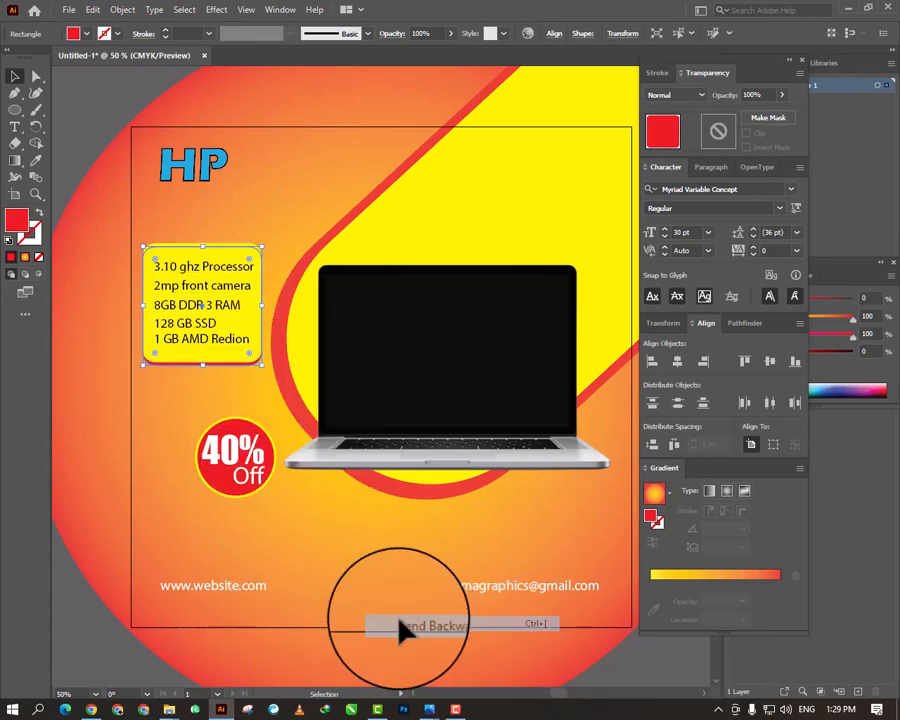
{"action": "left_click", "coordinate": [254, 228]}
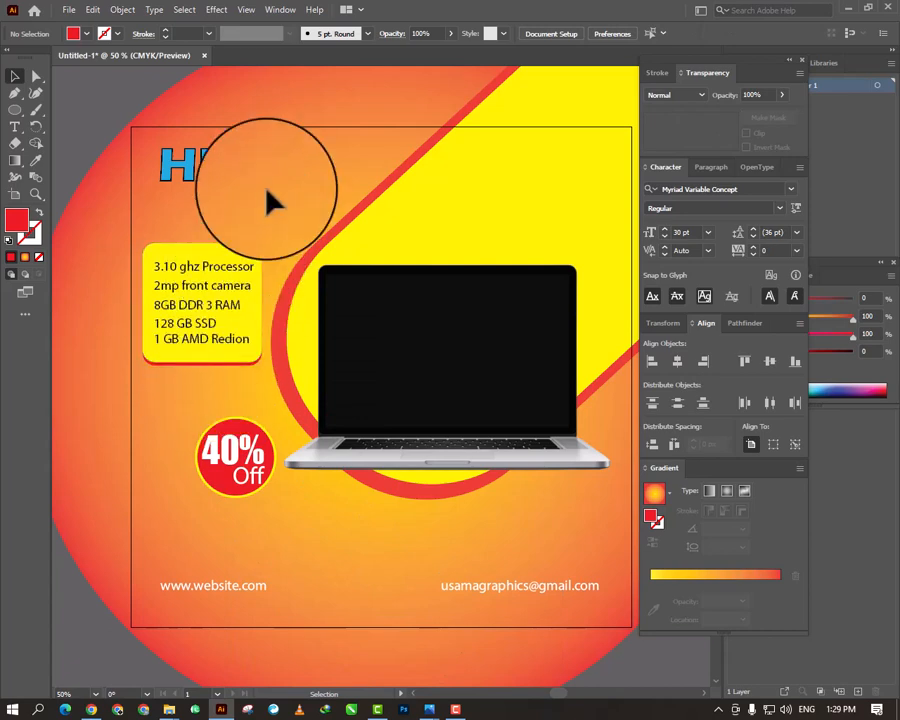
- Draw a red square exactly covering the artboard, from its upper-left corner to its lower-right corner
{"action": "key", "text": "ctrl+minus"}
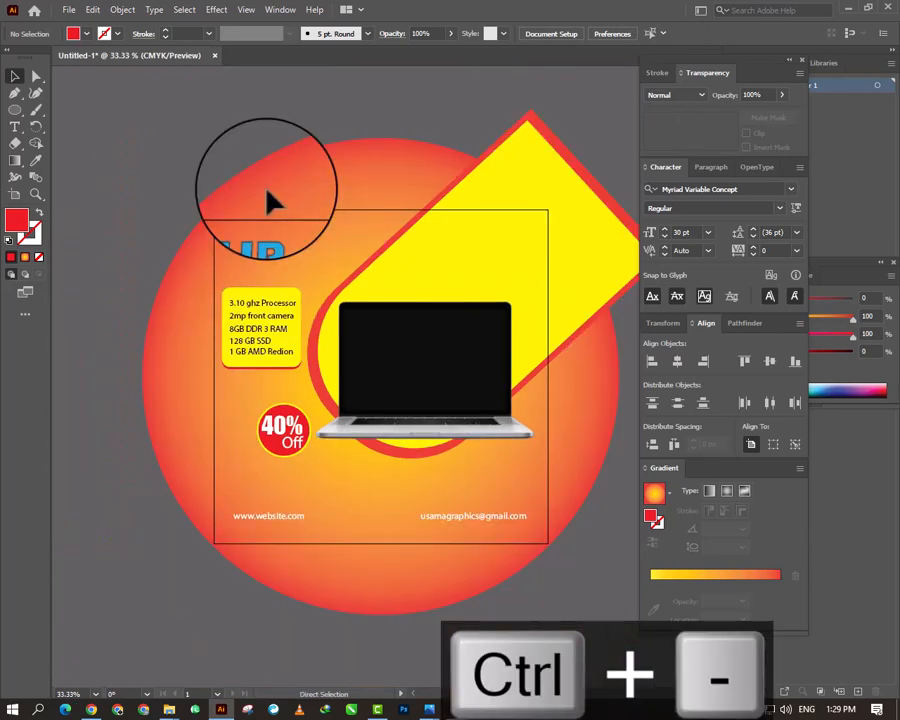
{"action": "key", "text": "ctrl+plus"}
{"action": "key", "text": "ctrl+minus"}
{"action": "key", "text": "ctrl+minus"}
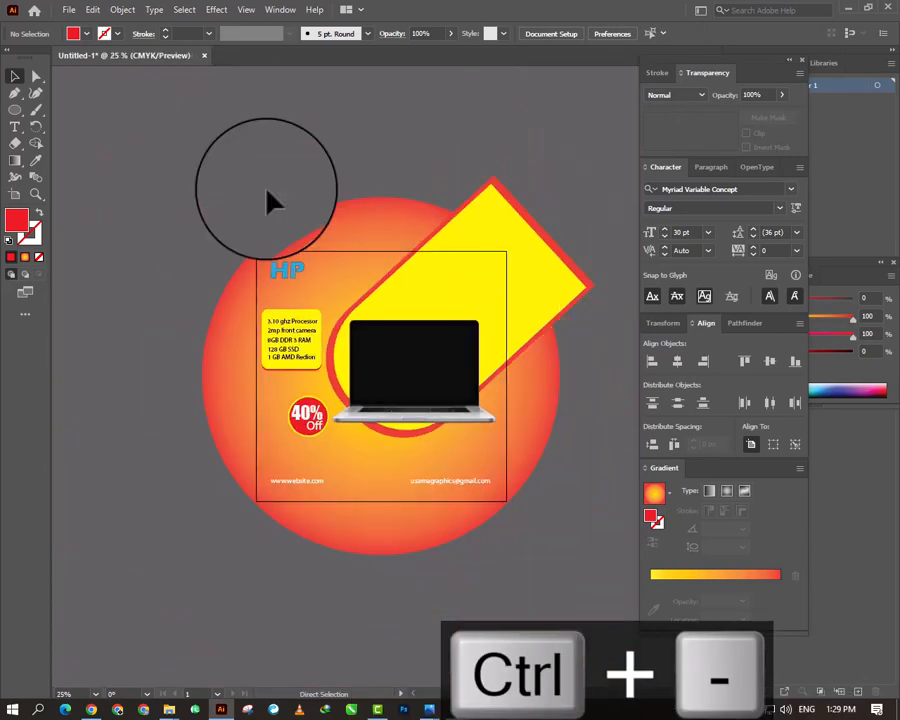
{"action": "key", "text": "ctrl+plus"}
{"action": "key", "text": "ctrl+minus"}
{"action": "key", "text": "ctrl+plus"}
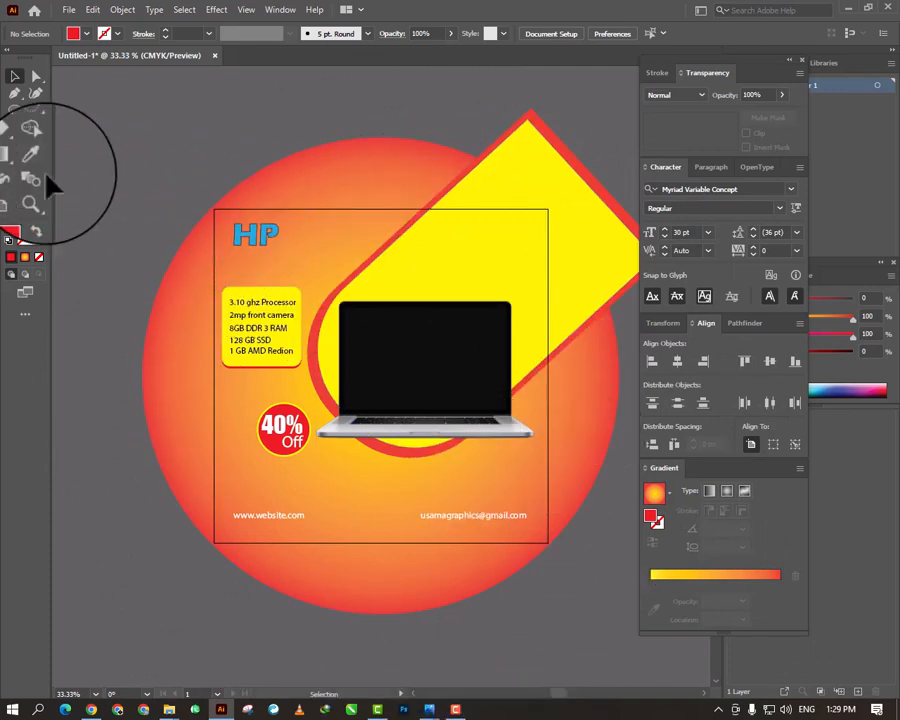
{"action": "left_click_drag", "start_coordinate": [16, 113], "coordinate": [70, 106]}
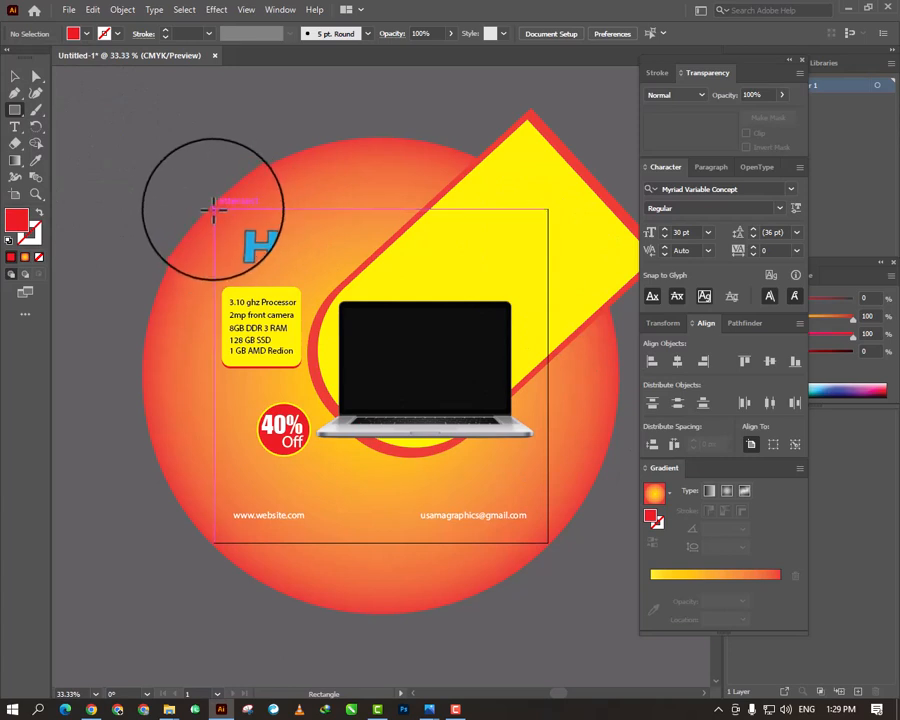
{"action": "left_click_drag", "start_coordinate": [213, 210], "coordinate": [548, 542]}
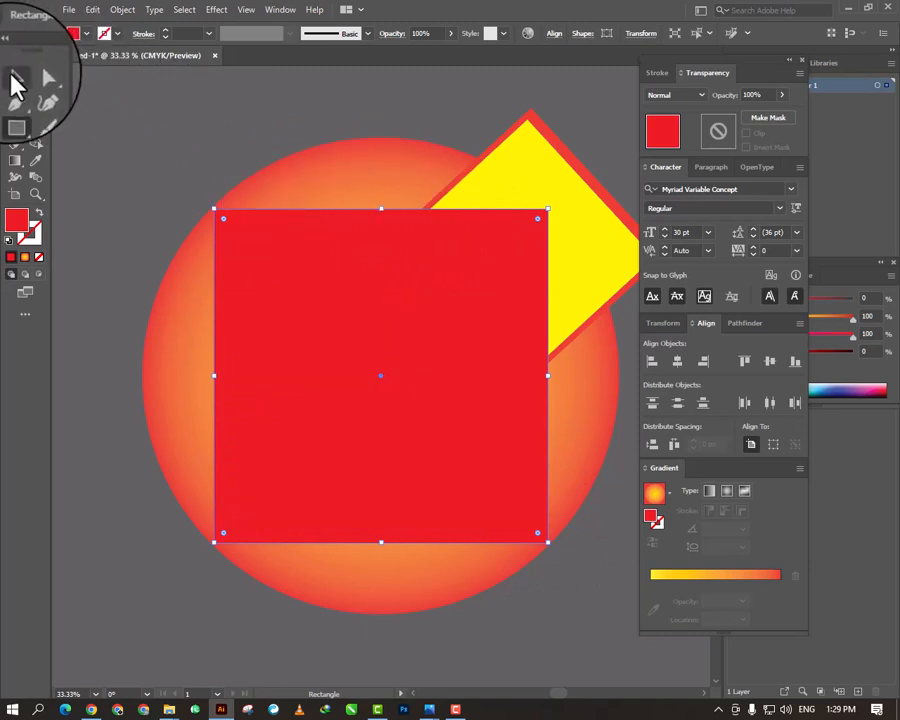
{"action": "left_click", "coordinate": [14, 74]}
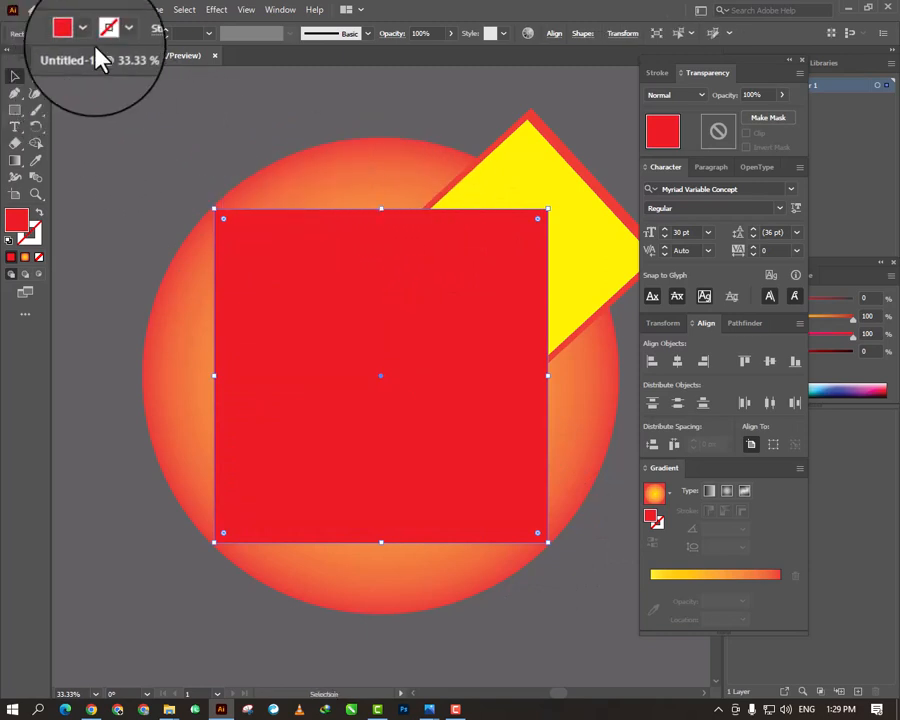
- Unlock all locked objects and clear the selection
{"action": "left_click", "coordinate": [122, 10]}
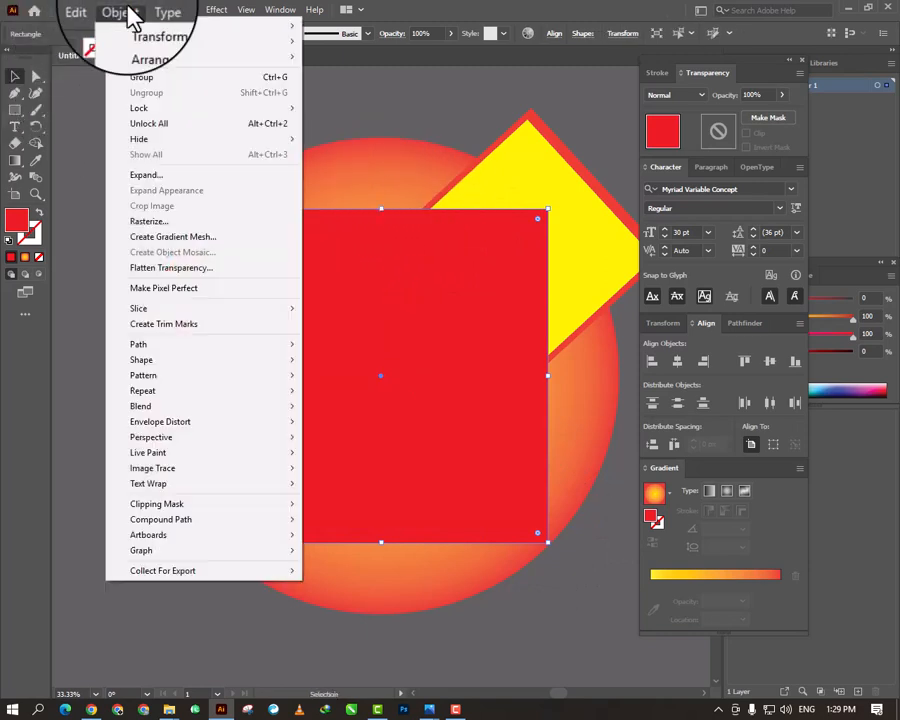
{"action": "left_click", "coordinate": [155, 123]}
{"action": "left_click", "coordinate": [100, 102]}
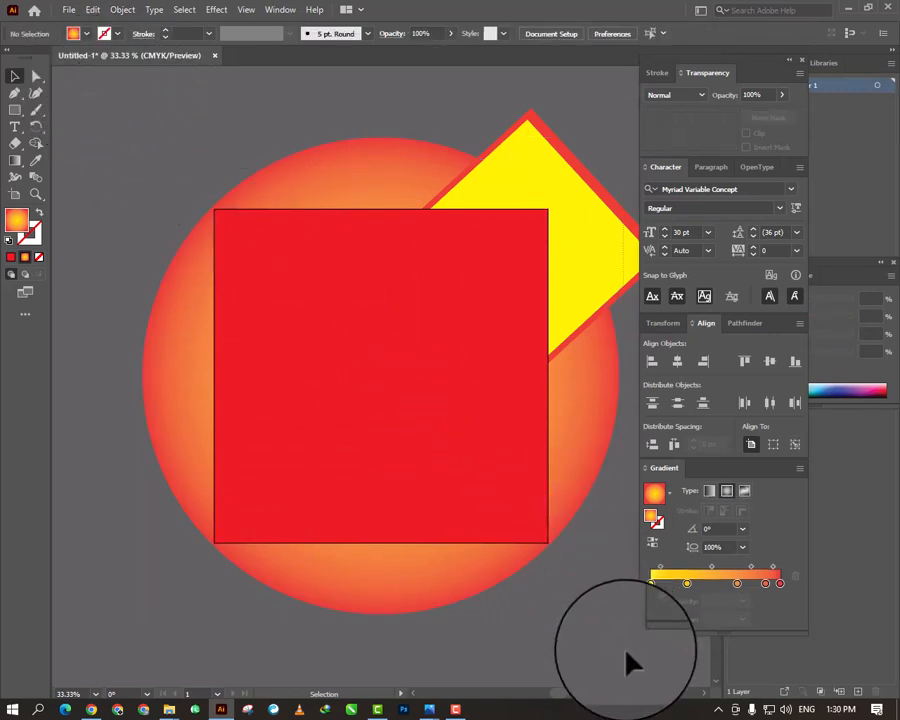
- Select all the artwork and make a clipping mask from the red square to crop it to the artboard
{"action": "key", "text": "ctrl+a"}
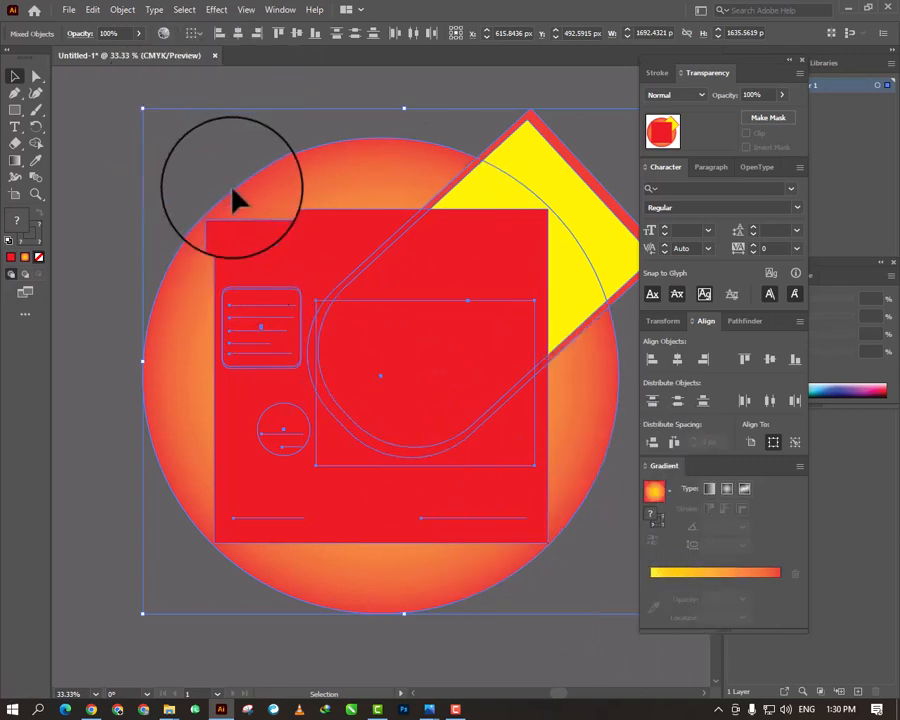
{"action": "right_click", "coordinate": [326, 255]}
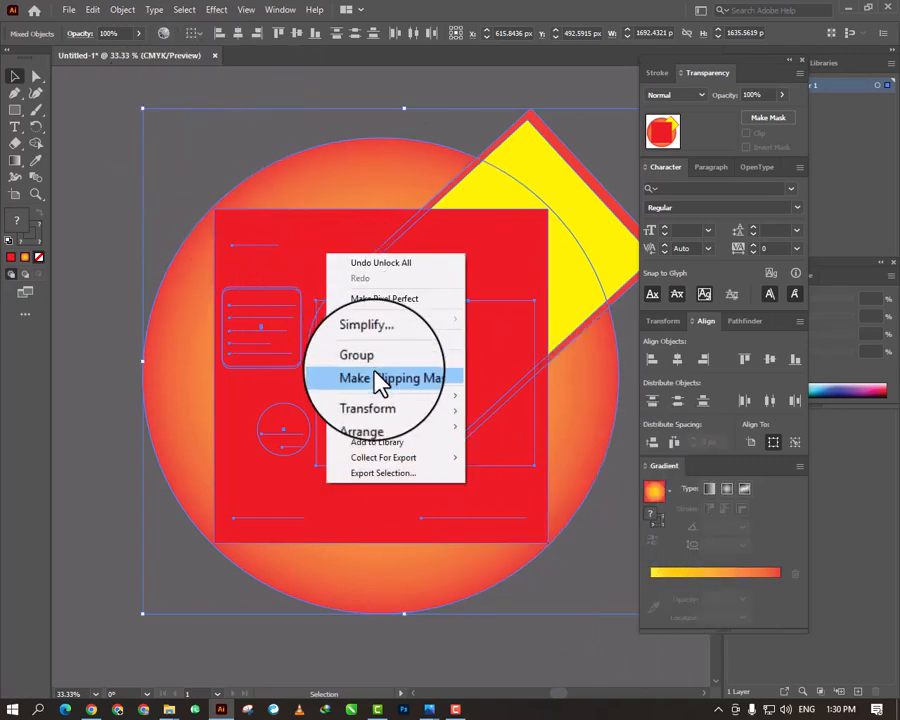
{"action": "left_click", "coordinate": [376, 378]}
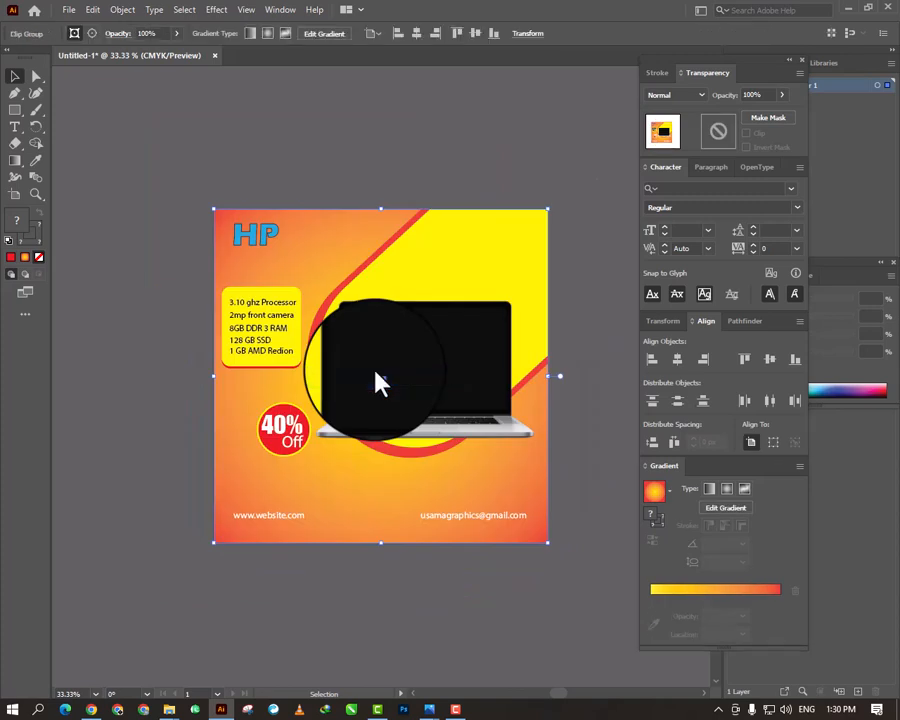
{"action": "left_click", "coordinate": [320, 183]}
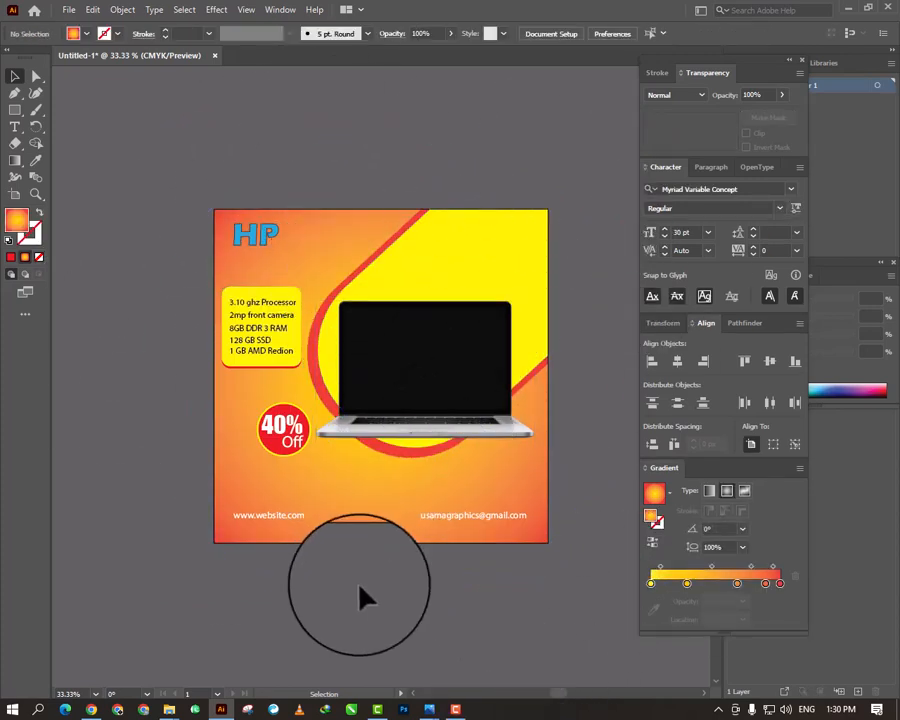
- Examine the cropped laptop post as a whole and in close-up
{"action": "key", "text": "ctrl+plus"}
{"action": "key", "text": "ctrl+minus"}
{"action": "key", "text": "ctrl+minus"}
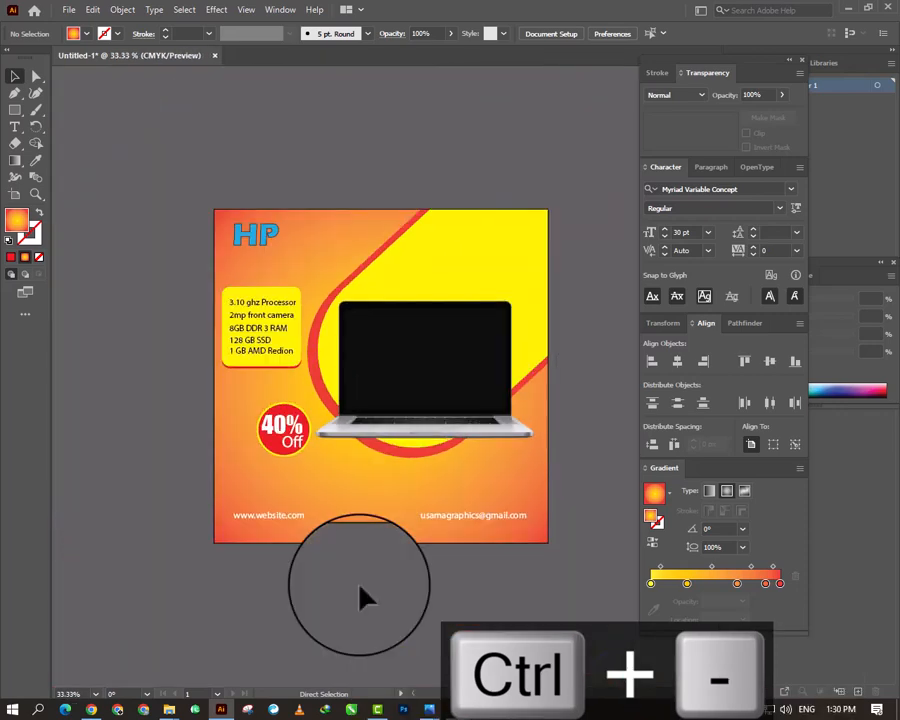
{"action": "key", "text": "ctrl+plus"}
{"action": "key", "text": "ctrl+minus"}
{"action": "key", "text": "ctrl+plus"}
{"action": "key", "text": "ctrl+minus"}
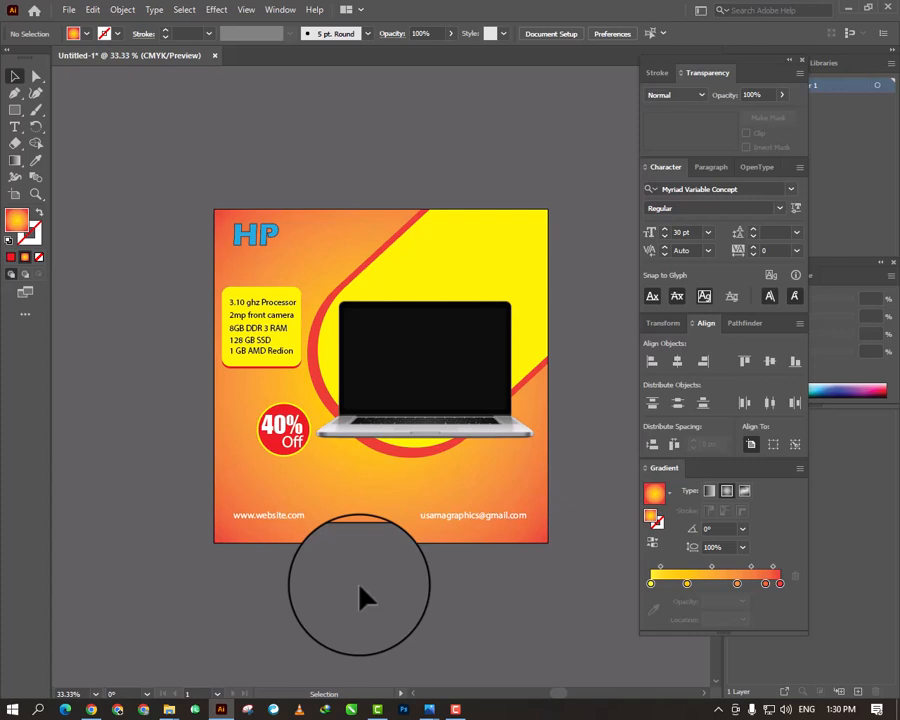
{"action": "key", "text": "ctrl+plus"}
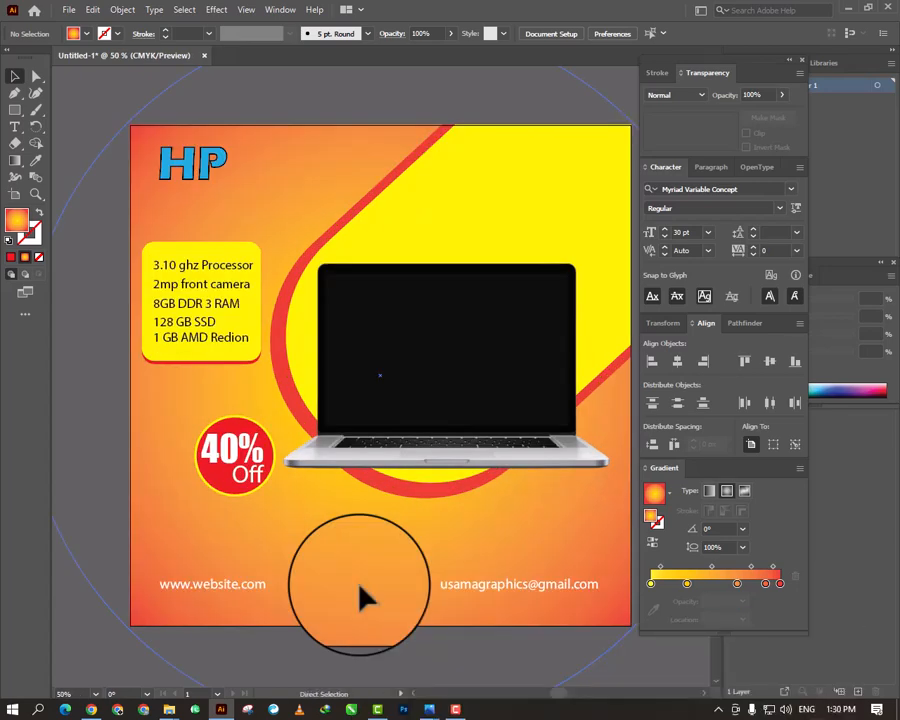
{"action": "key", "text": "ctrl+plus"}
{"action": "key", "text": "ctrl+plus"}
{"action": "key", "text": "ctrl+minus"}
{"action": "key", "text": "ctrl+minus"}
{"action": "key", "text": "ctrl+minus"}
{"action": "key", "text": "ctrl+plus"}
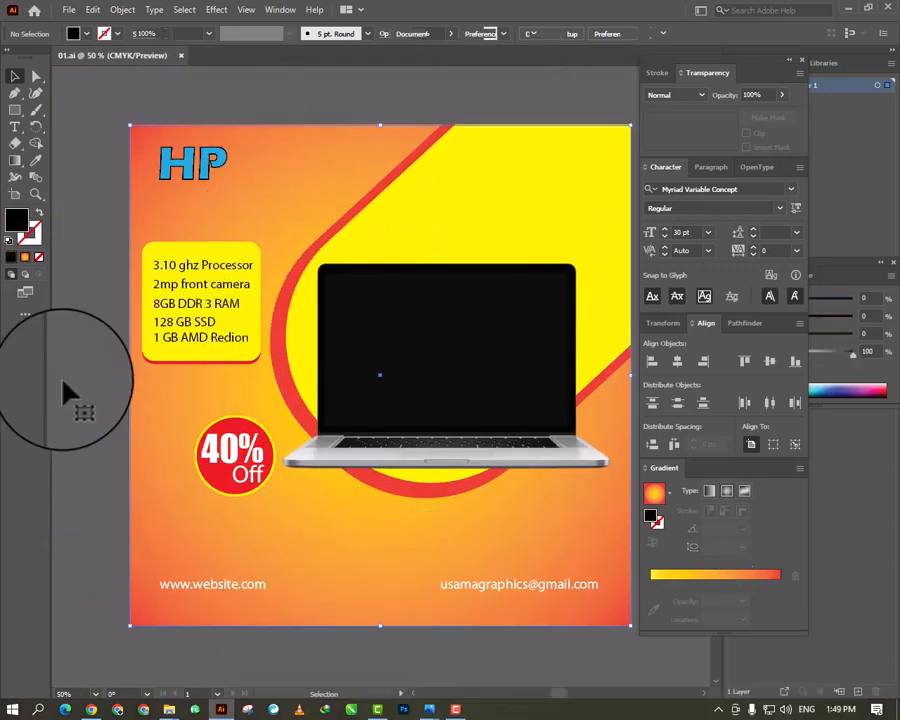
- Isolate the clipping mask group and shift the "1 GB AMD Redion" line slightly down in the specification list
{"action": "key", "text": "ctrl+a"}
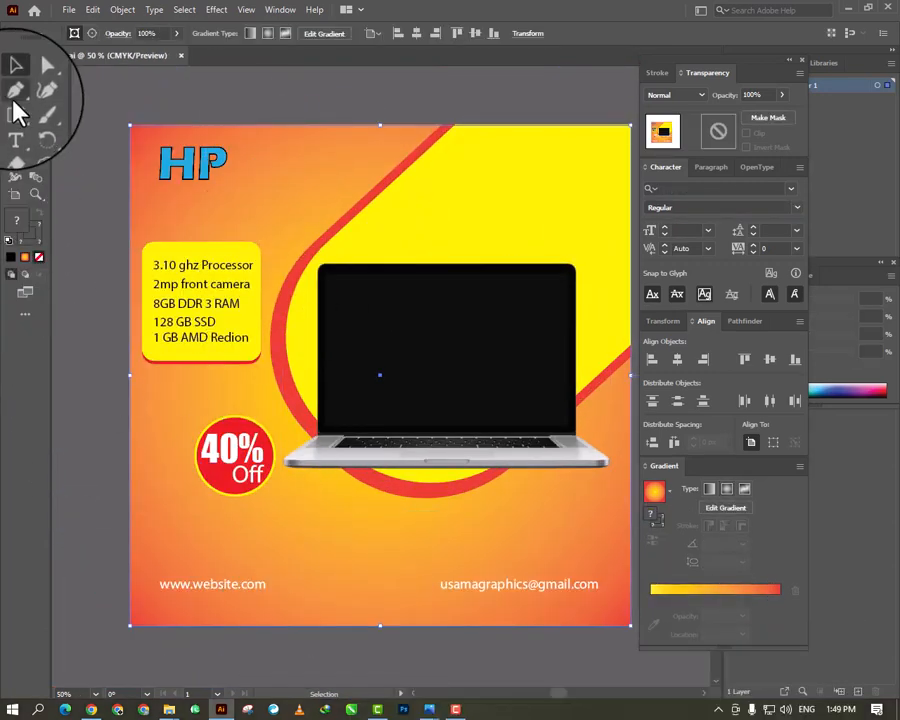
{"action": "right_click", "coordinate": [300, 190]}
{"action": "right_click", "coordinate": [232, 205]}
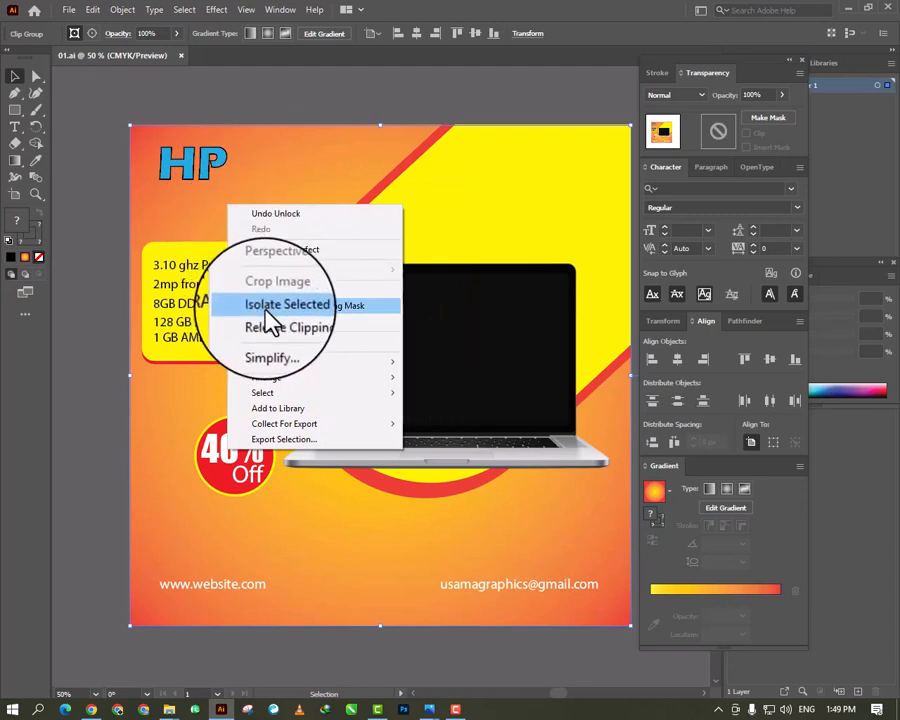
{"action": "left_click", "coordinate": [337, 306]}
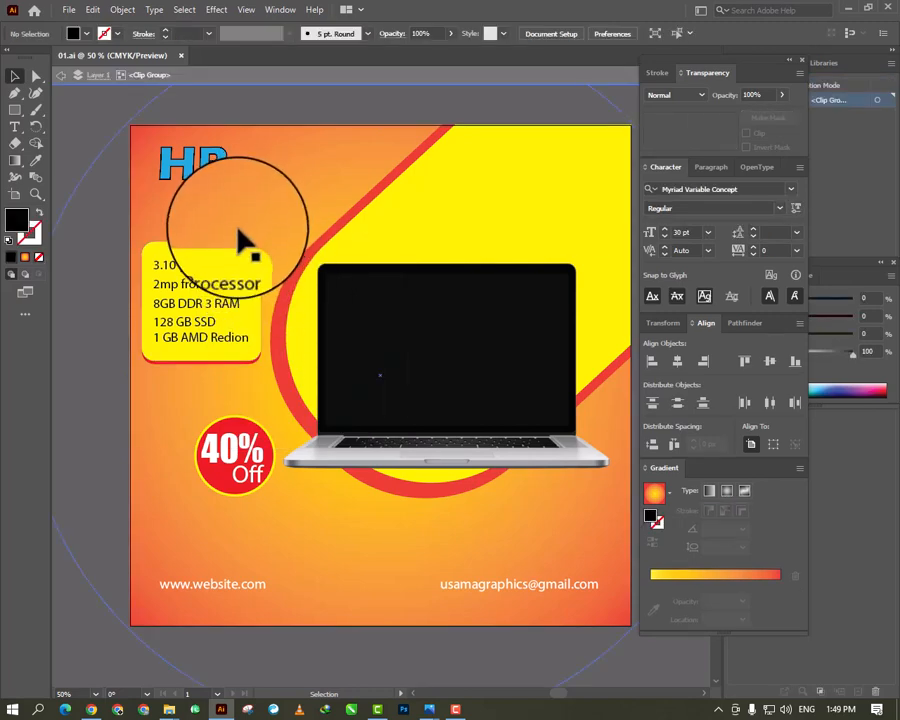
{"action": "left_click", "coordinate": [196, 342]}
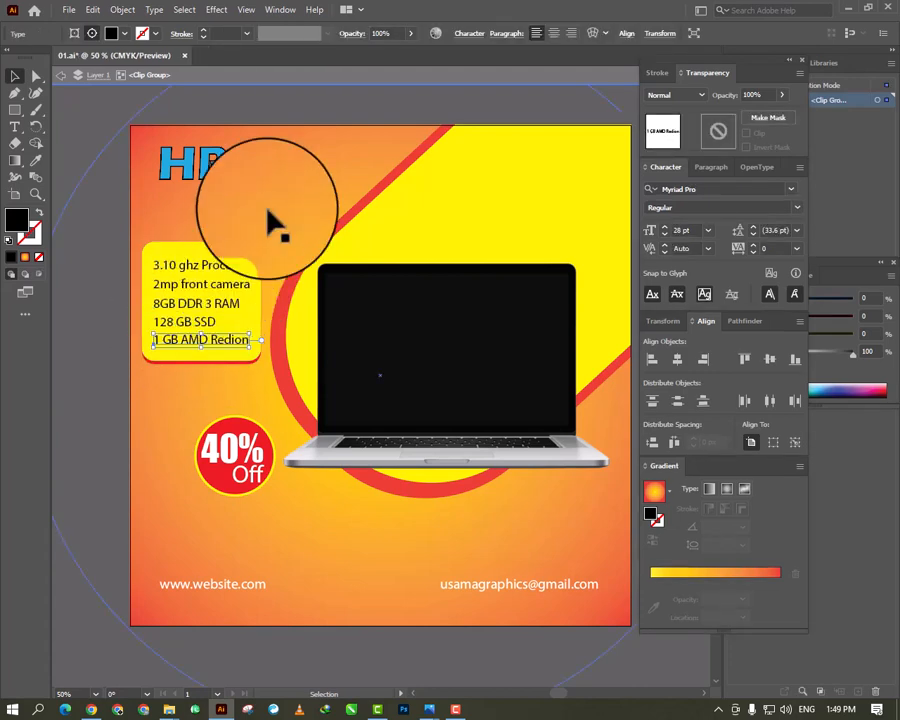
{"action": "left_click", "coordinate": [264, 231]}
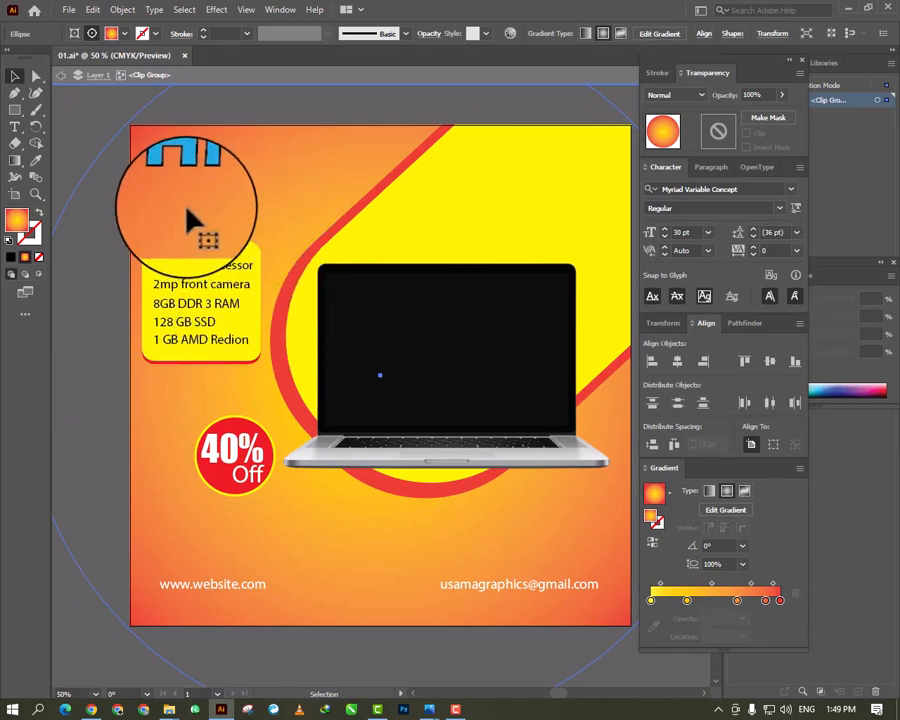
- Add the text "LAPTOP" below the HP heading and fill it white
{"action": "key", "text": "t"}
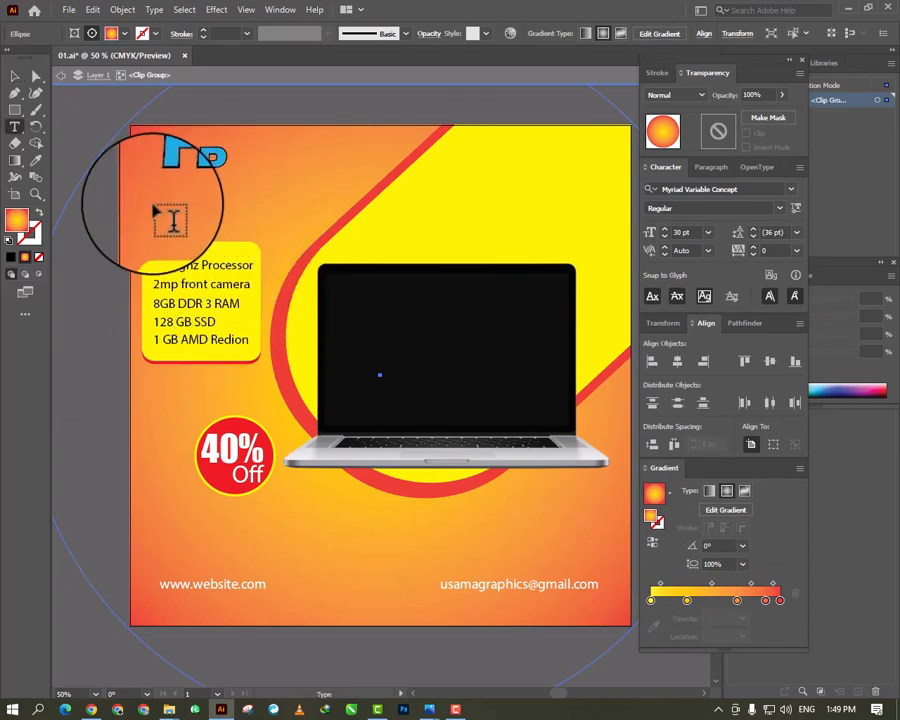
{"action": "left_click", "coordinate": [153, 203]}
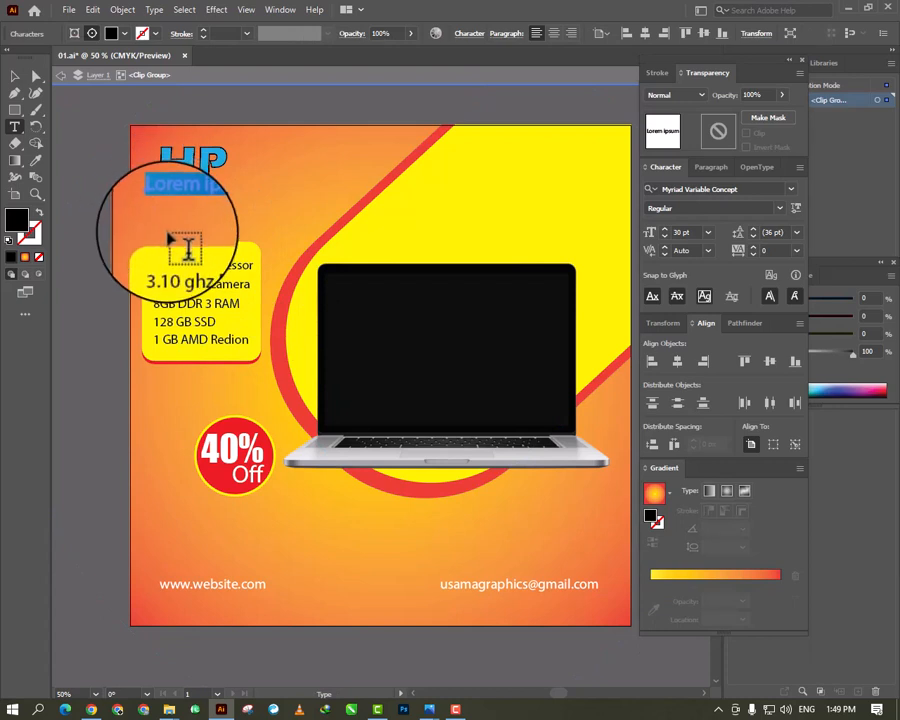
{"action": "type", "text": "LAPTOP"}
{"action": "key", "text": "ctrl+a"}
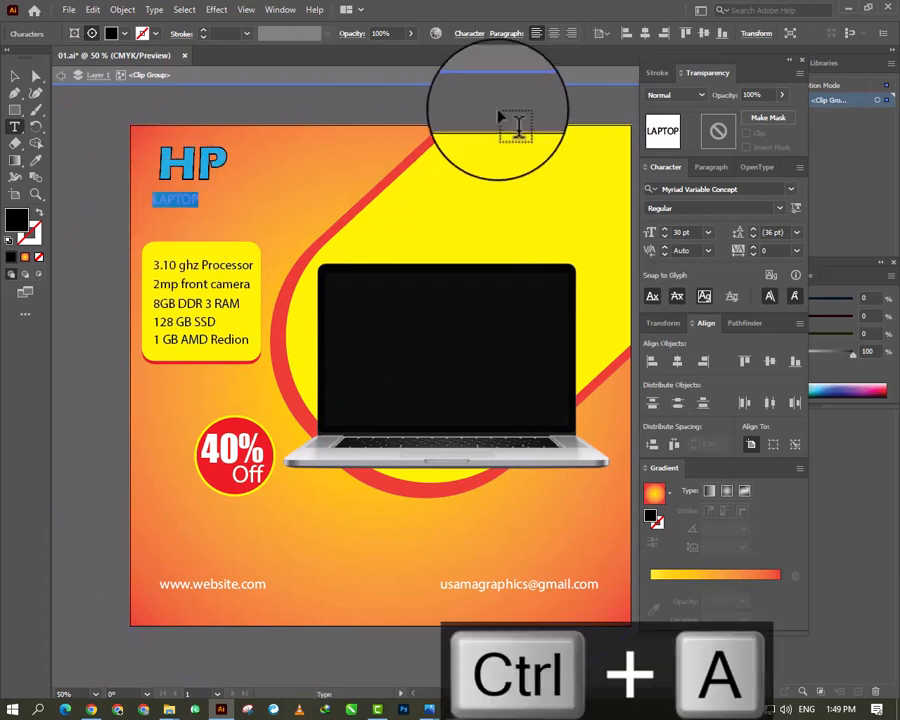
{"action": "left_click", "coordinate": [111, 33]}
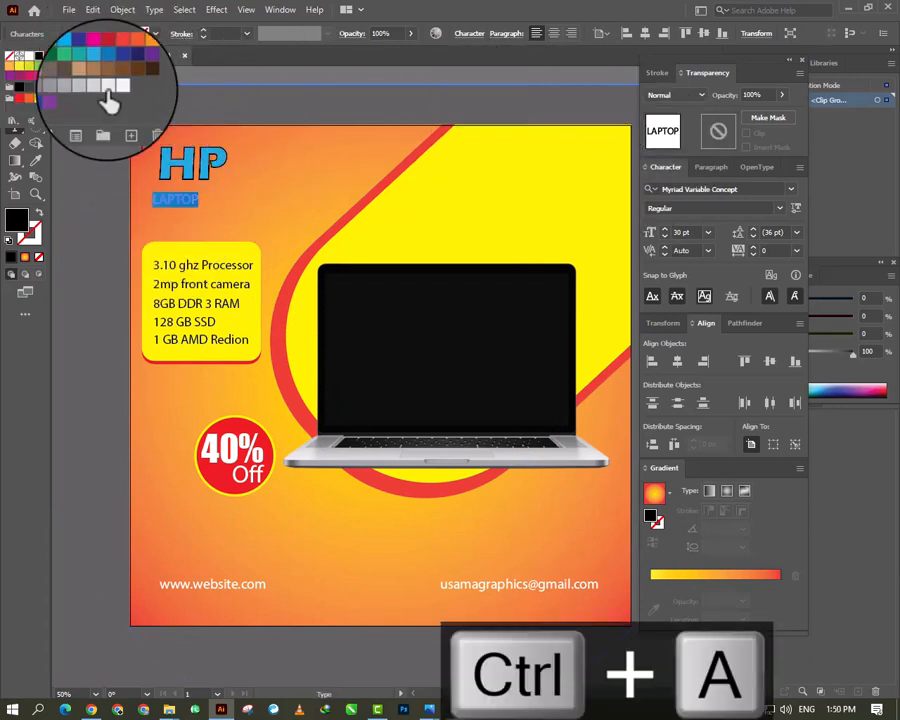
{"action": "left_click", "coordinate": [20, 56]}
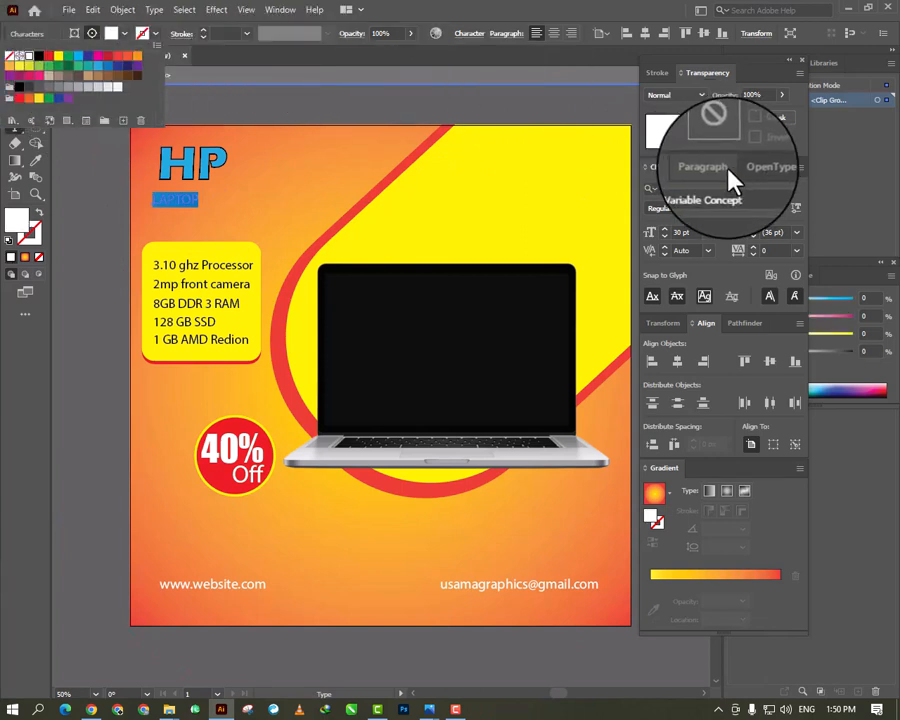
- Set the LAPTOP text to 72 pt and move it directly beneath the HP heading
{"action": "left_click", "coordinate": [665, 233]}
{"action": "left_click", "coordinate": [668, 235]}
{"action": "left_click", "coordinate": [708, 232]}
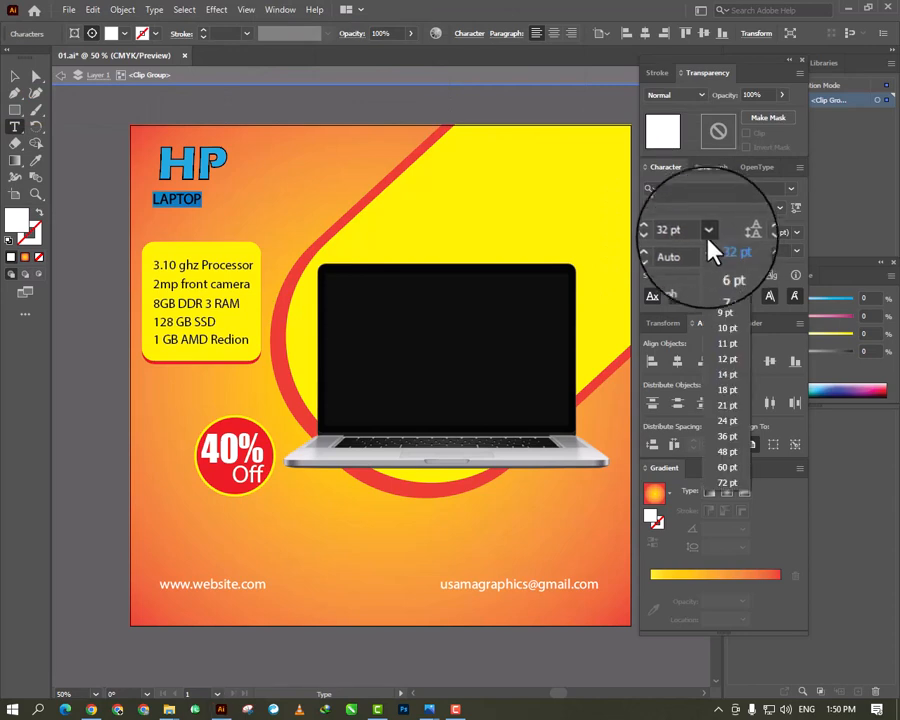
{"action": "left_click", "coordinate": [733, 493]}
{"action": "left_click", "coordinate": [15, 78]}
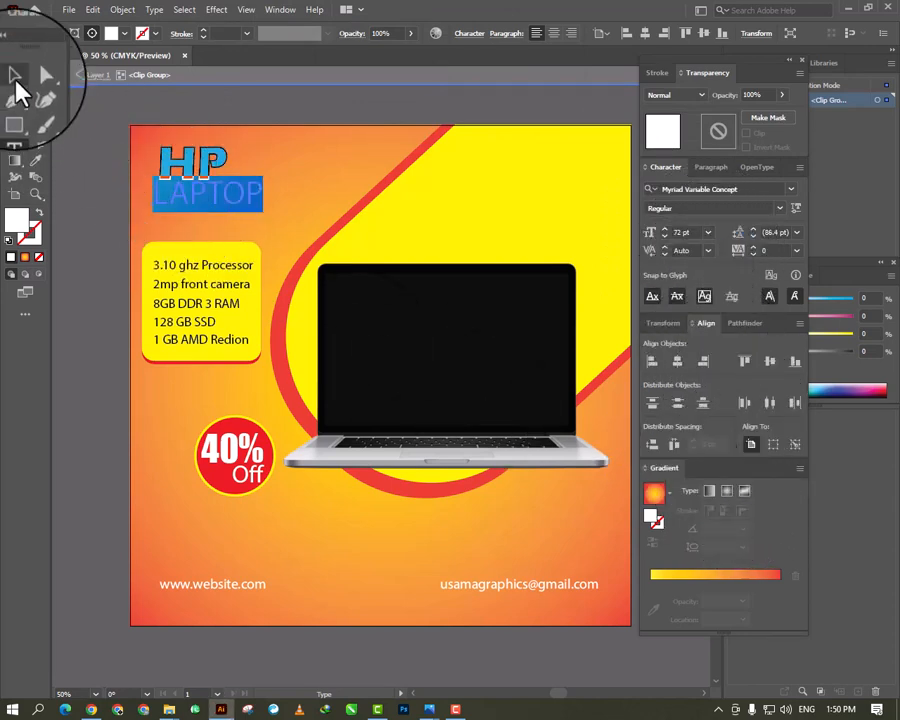
{"action": "left_click_drag", "start_coordinate": [183, 212], "coordinate": [207, 207]}
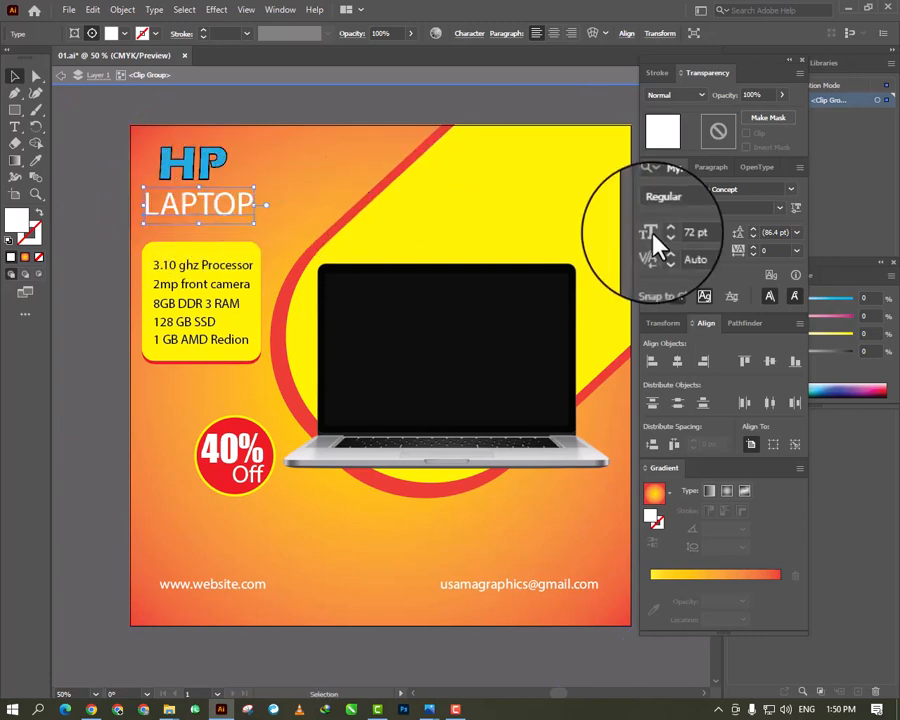
- Set LAPTOP in Gotham-UltraItalic, enlarge it to about 94 pt, and adjust its position together with the HP heading above it
{"action": "left_click", "coordinate": [791, 189]}
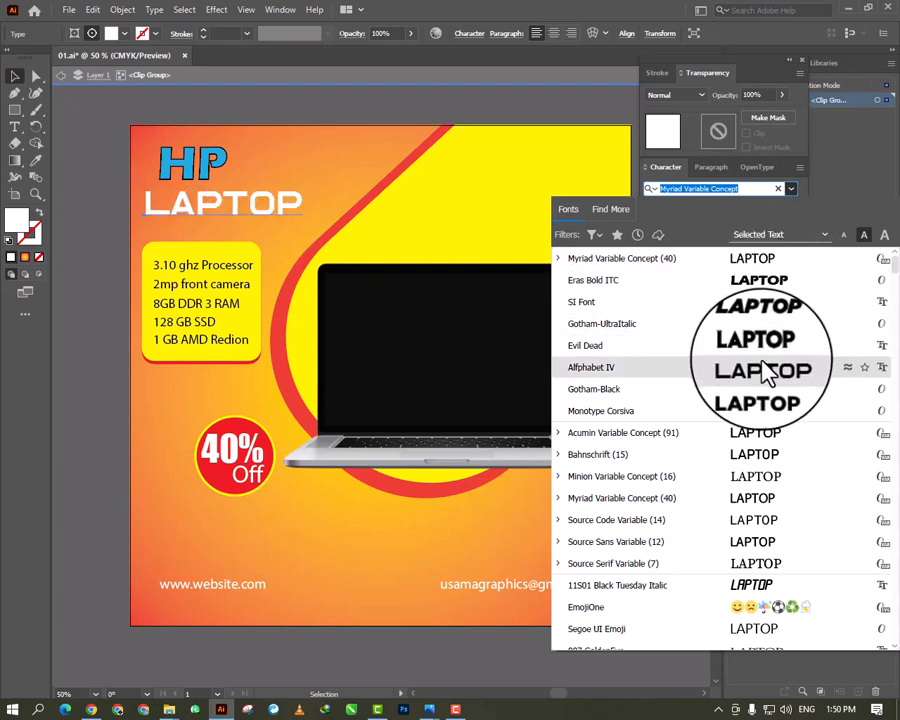
{"action": "left_click", "coordinate": [700, 323]}
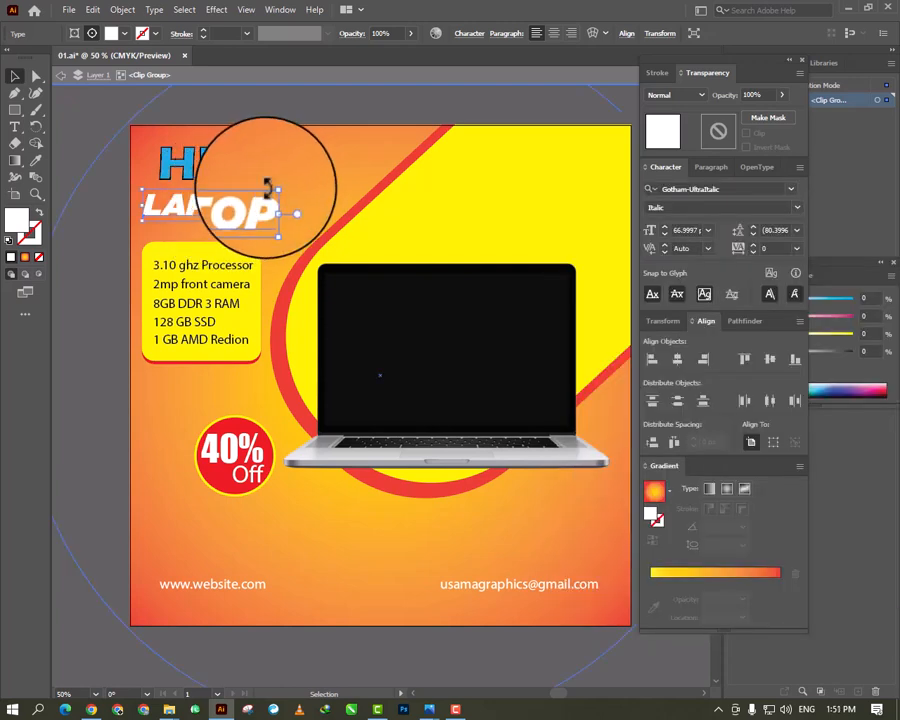
{"action": "left_click_drag", "start_coordinate": [278, 190], "coordinate": [330, 178]}
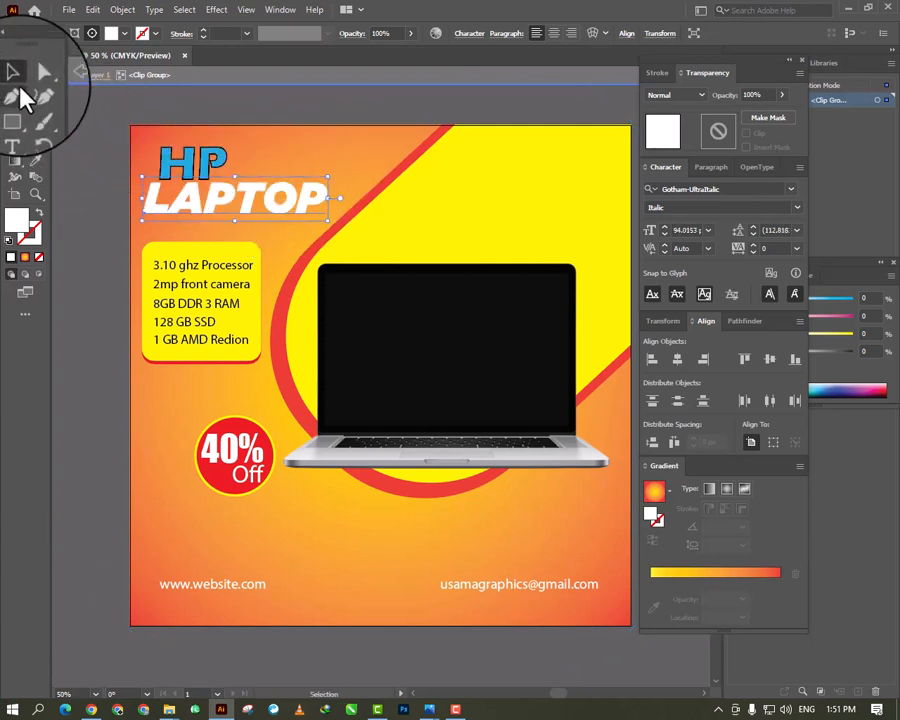
{"action": "left_click_drag", "start_coordinate": [188, 208], "coordinate": [200, 215]}
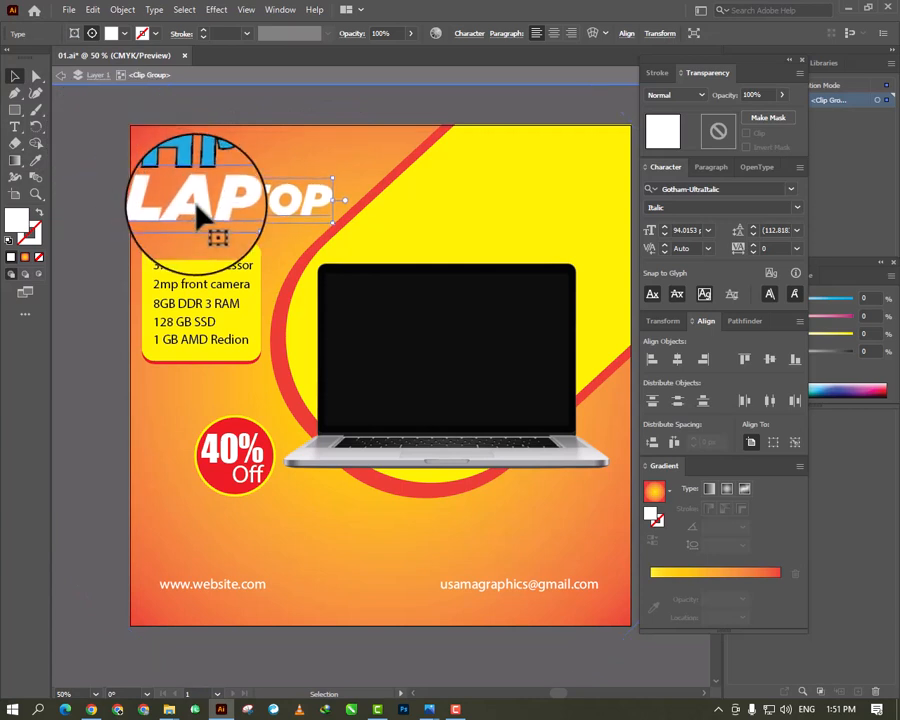
{"action": "left_click", "coordinate": [193, 175]}
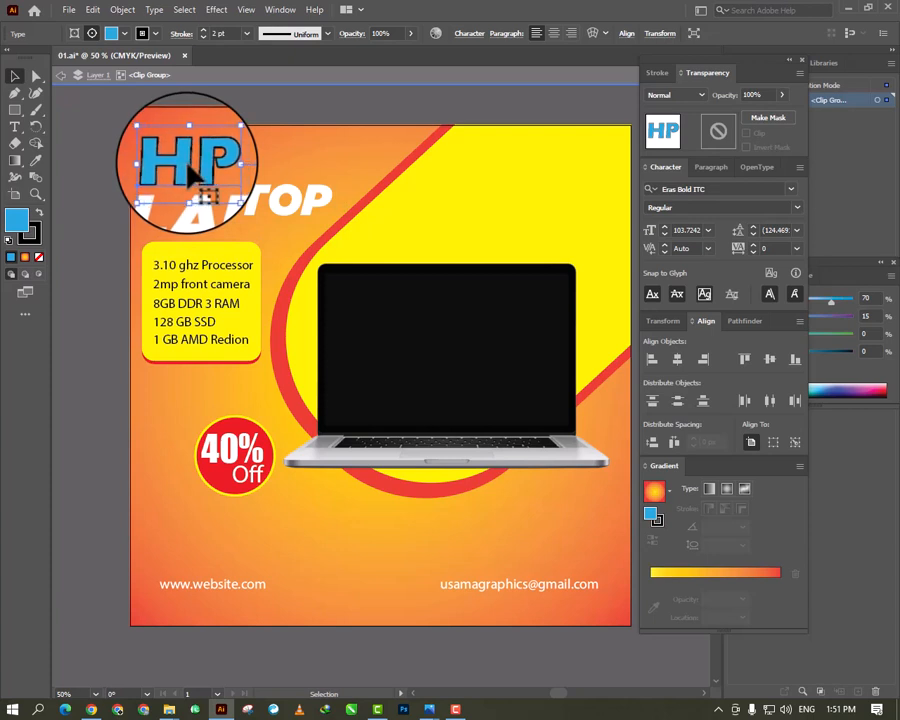
{"action": "left_click", "coordinate": [260, 148]}
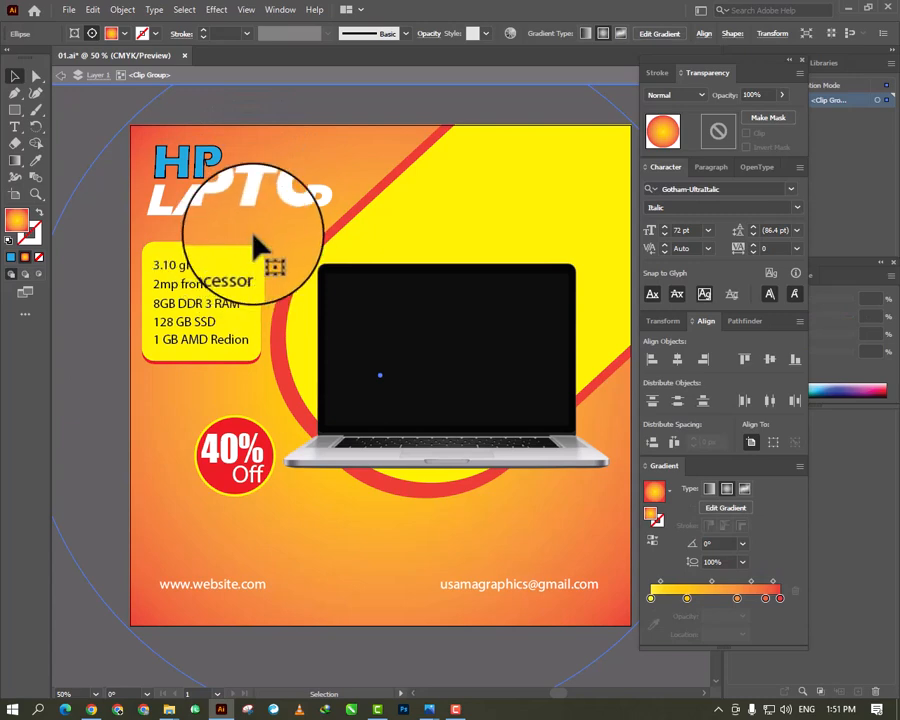
{"action": "left_click_drag", "start_coordinate": [251, 239], "coordinate": [204, 328]}
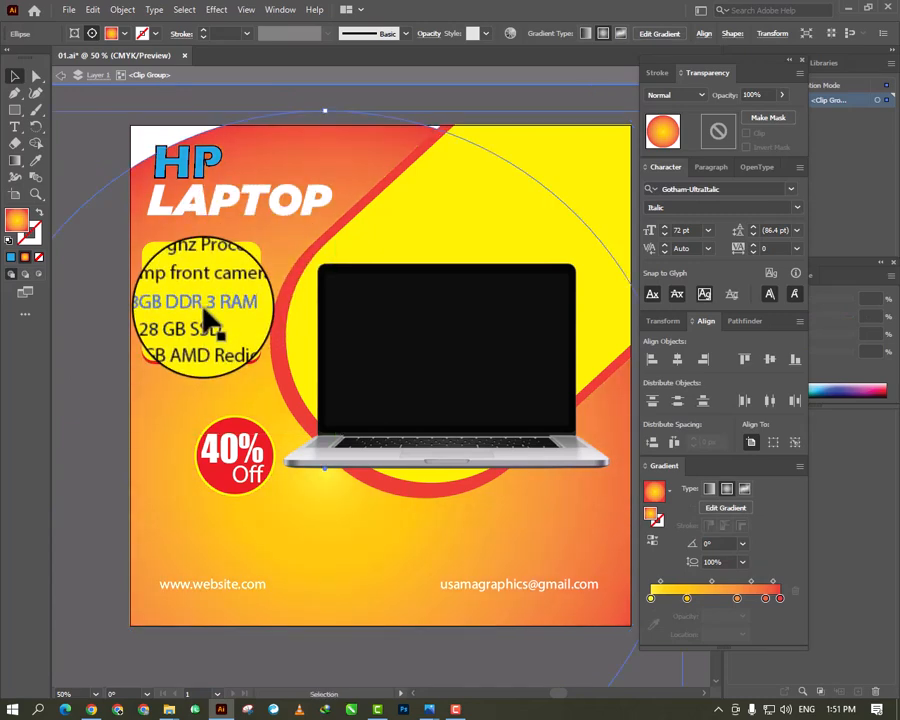
{"action": "key", "text": "ctrl+a"}
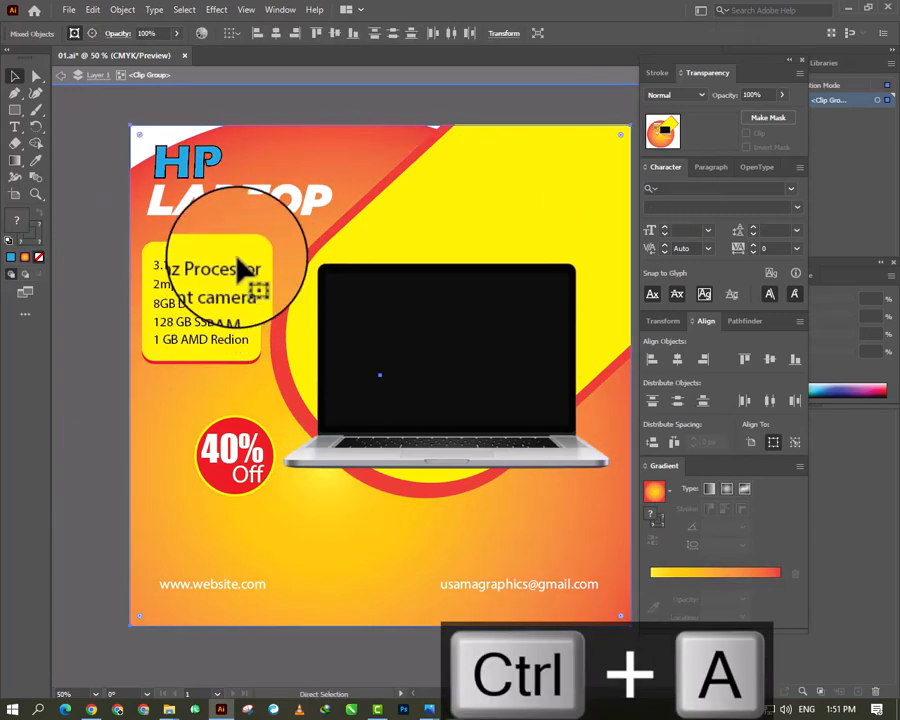
{"action": "key", "text": "ctrl+z"}
{"action": "key", "text": "ctrl+z"}
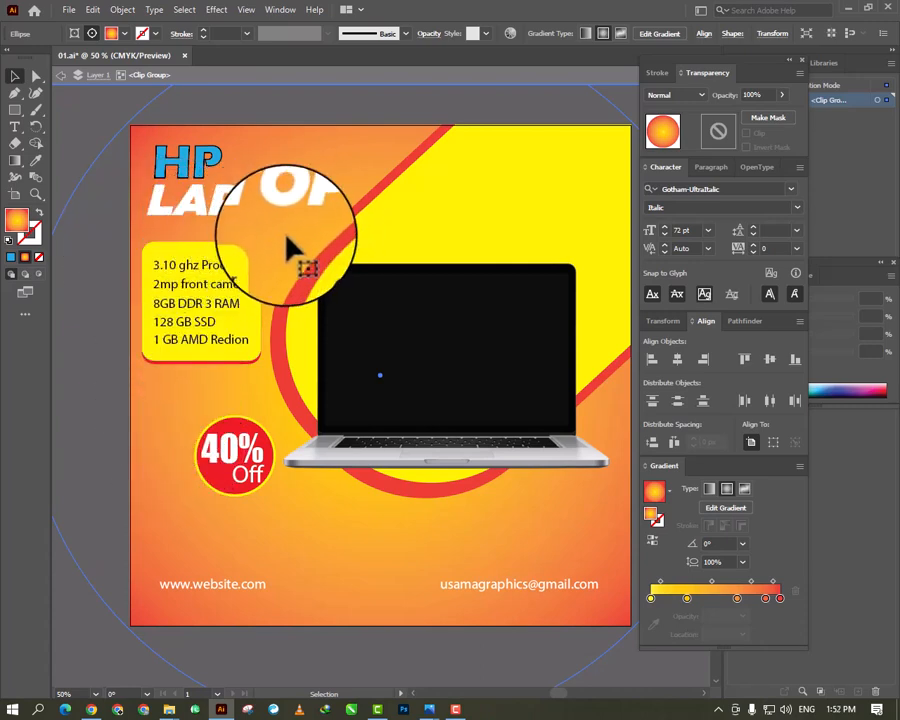
- Lock the selected gradient background ellipse
{"action": "left_click", "coordinate": [118, 10]}
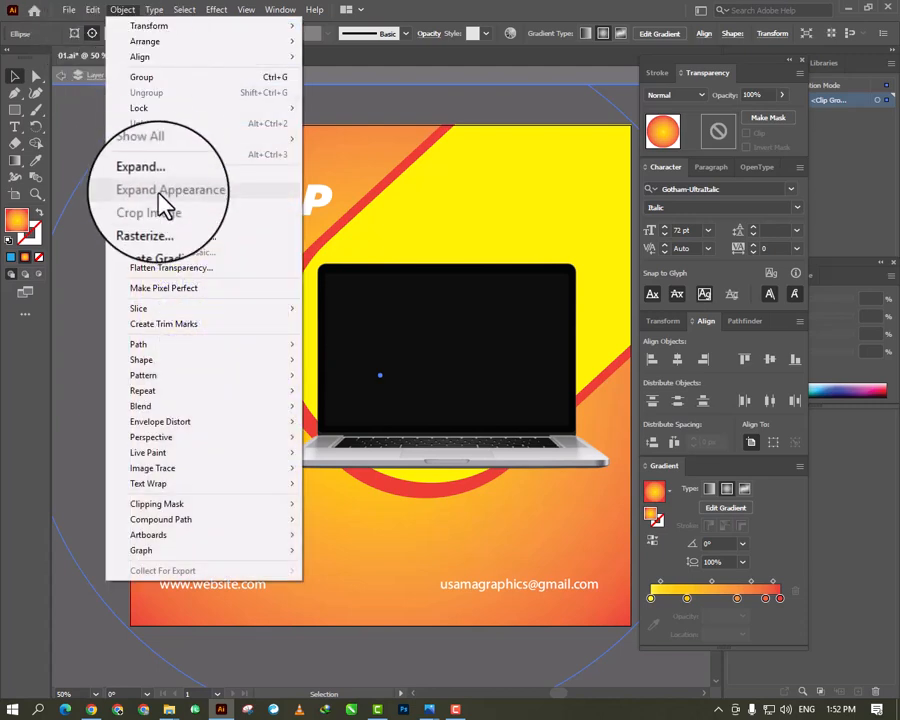
{"action": "mouse_move", "coordinate": [158, 108]}
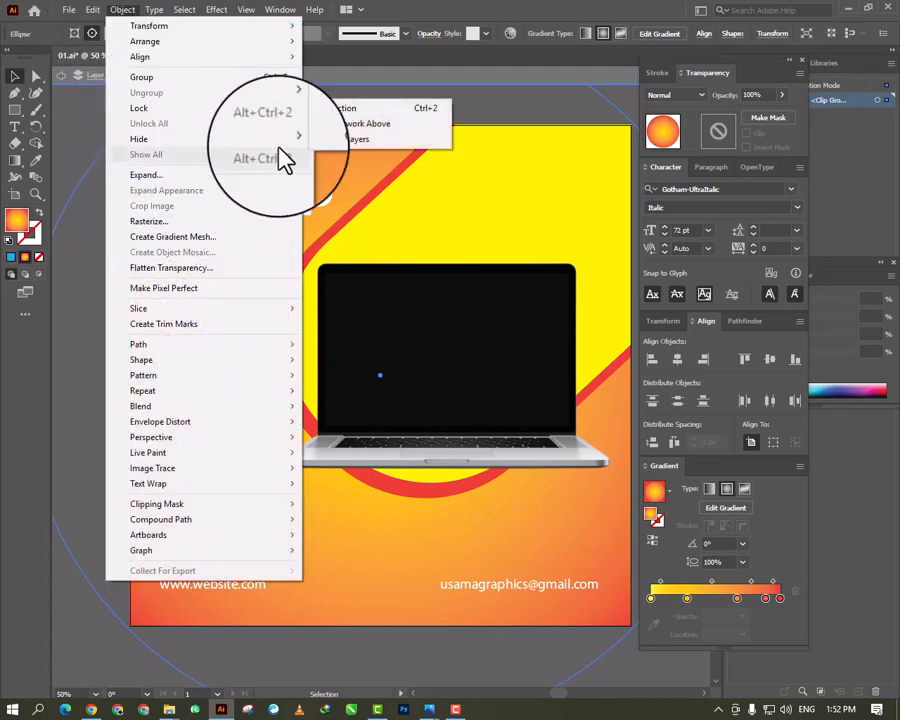
{"action": "left_click", "coordinate": [322, 106]}
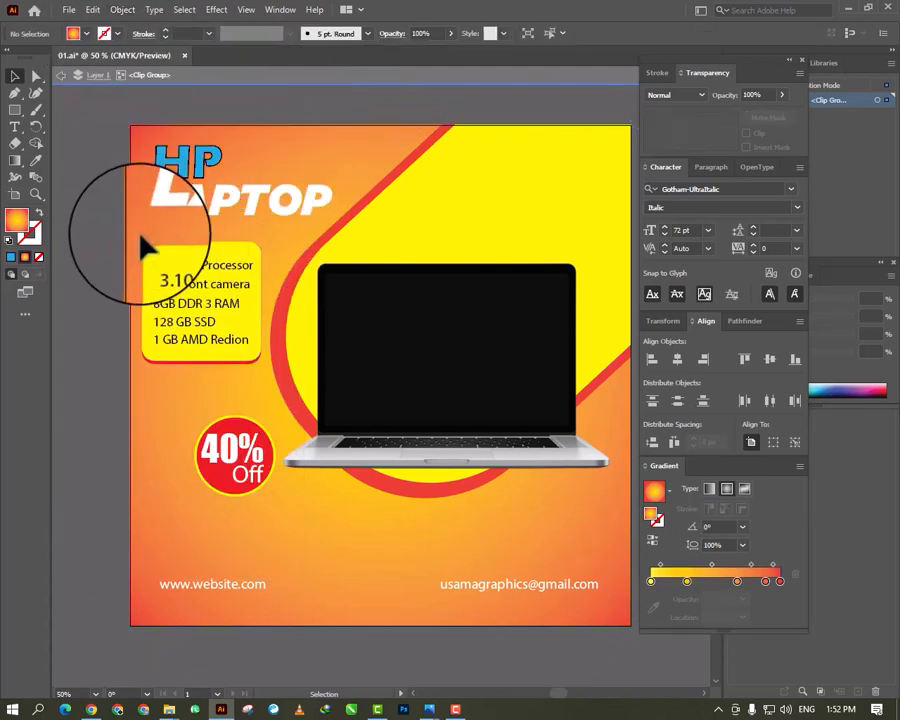
- Select the yellow specification box with all its text lines and move it down to widen the gap below LAPTOP
{"action": "left_click", "coordinate": [213, 368]}
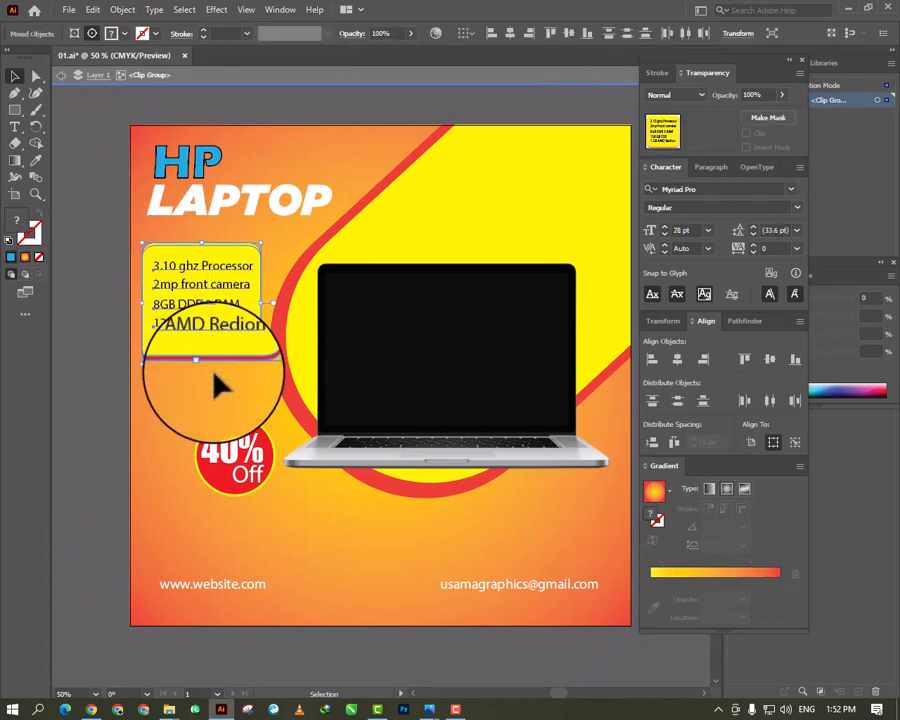
{"action": "key", "text": "Down"}
{"action": "key", "text": "Down"}
{"action": "key", "text": "Down"}
{"action": "key", "text": "Down"}
{"action": "key", "text": "Down"}
{"action": "key", "text": "Down"}
{"action": "key", "text": "Down"}
{"action": "key", "text": "Down"}
{"action": "key", "text": "Down"}
{"action": "key", "text": "Down"}
{"action": "key", "text": "Down"}
{"action": "key", "text": "Down"}
{"action": "key", "text": "Down"}
{"action": "key", "text": "Down"}
{"action": "key", "text": "Down"}
{"action": "key", "text": "Down"}
{"action": "key", "text": "Down"}
{"action": "key", "text": "Down"}
{"action": "key", "text": "Down"}
{"action": "key", "text": "Down"}
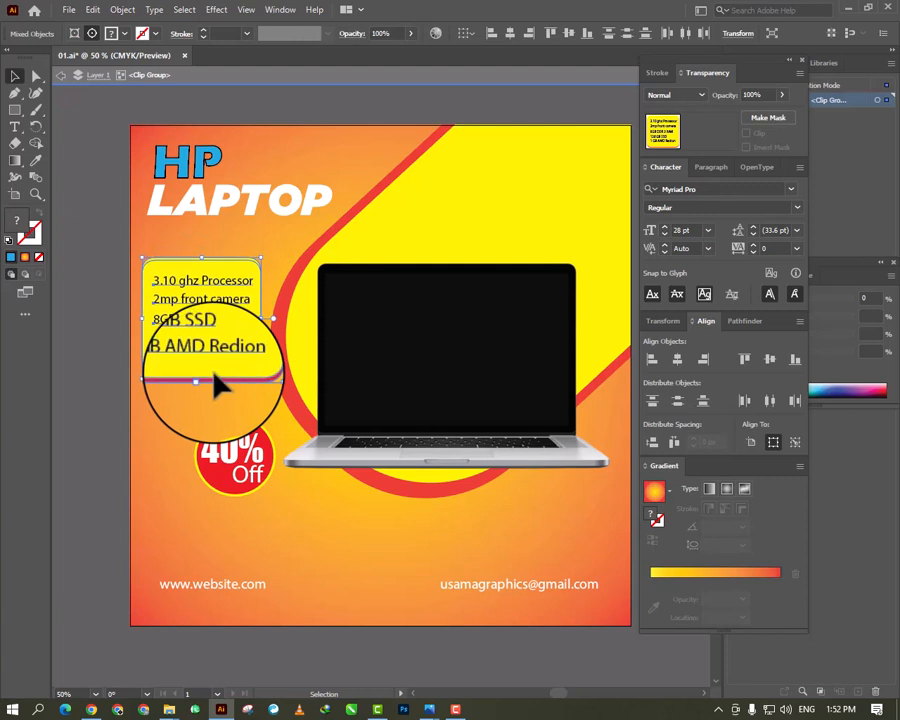
- Add the text "SALE" between LAPTOP and the specification box and fill it white
{"action": "key", "text": "t"}
{"action": "left_click", "coordinate": [174, 235]}
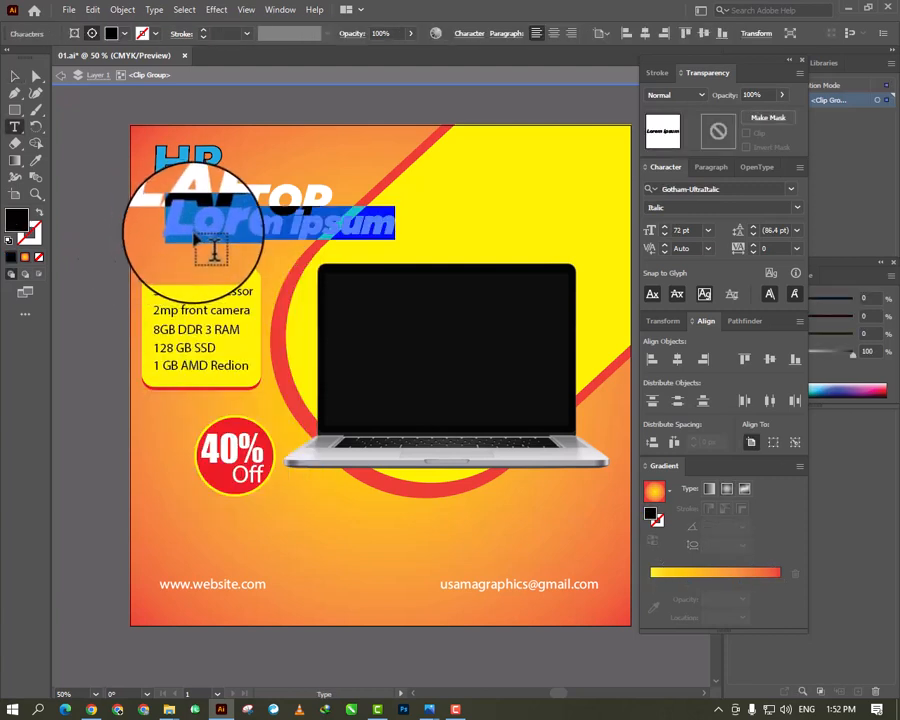
{"action": "type", "text": "SAL"}
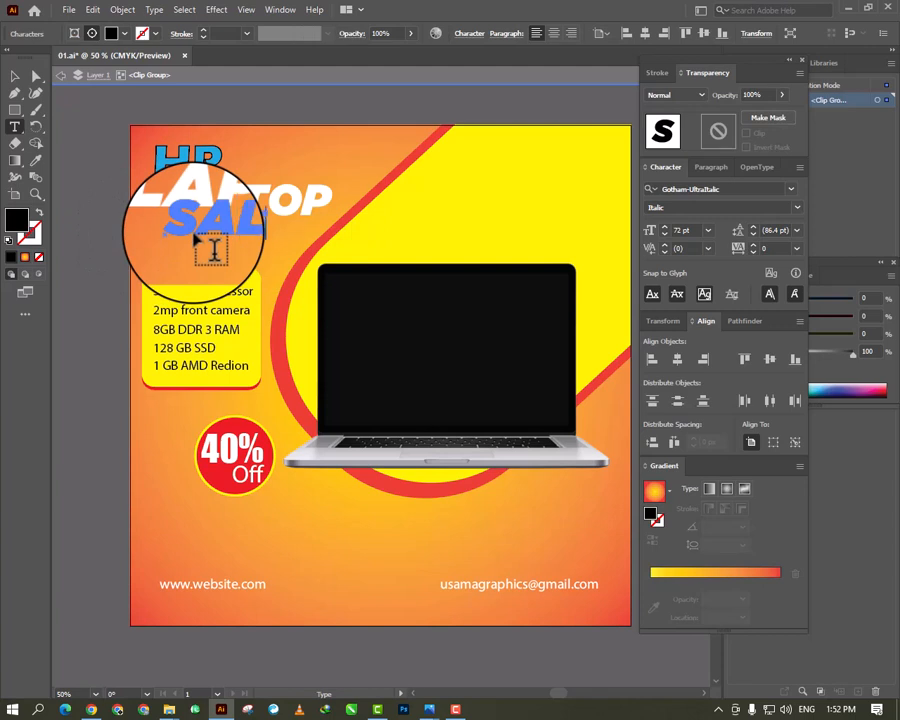
{"action": "key", "text": "ctrl+a"}
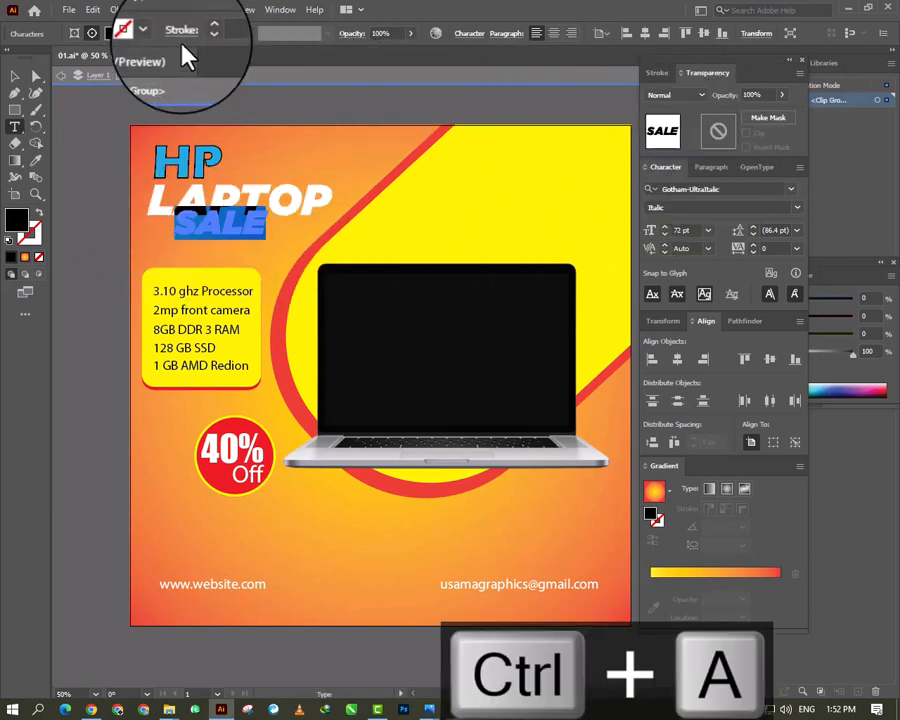
{"action": "left_click", "coordinate": [113, 33]}
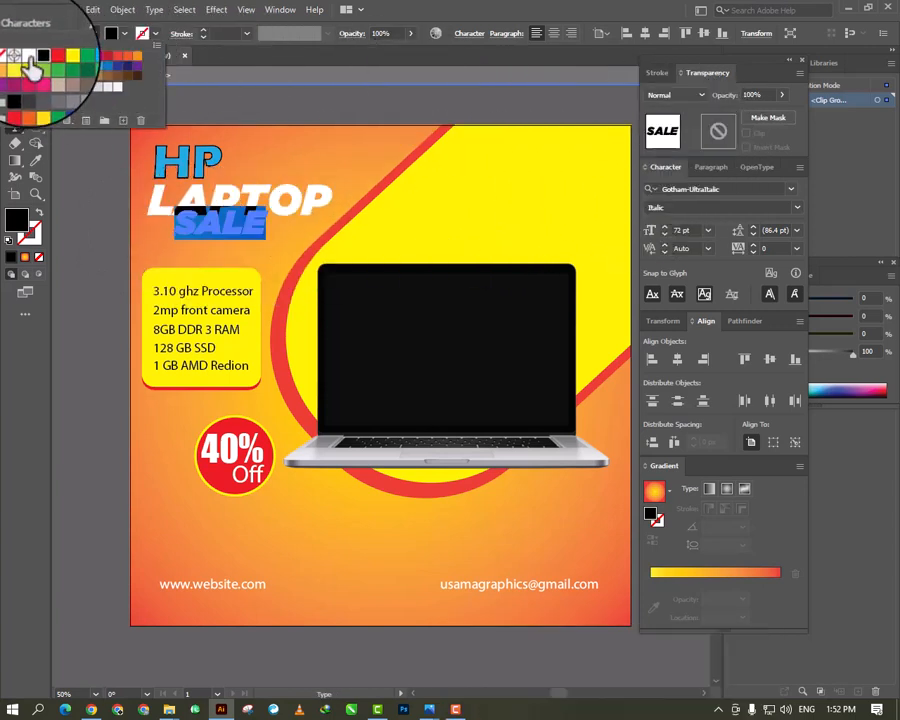
{"action": "left_click", "coordinate": [30, 57]}
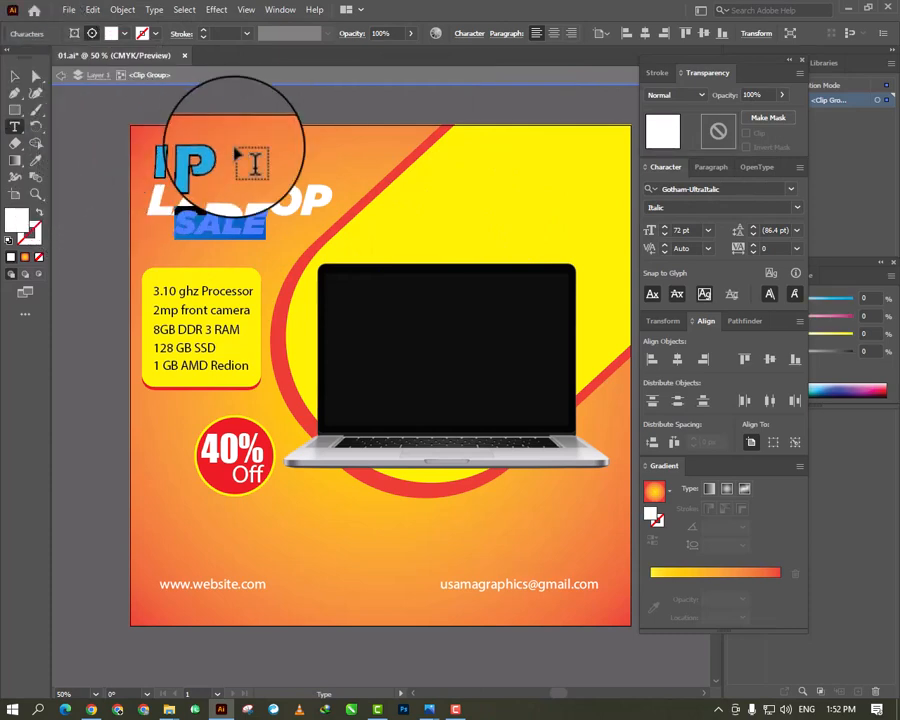
- Change the SALE text's font to Eras Bold ITC and place it beneath LAPTOP, aligned with its left edge
{"action": "left_click", "coordinate": [790, 188]}
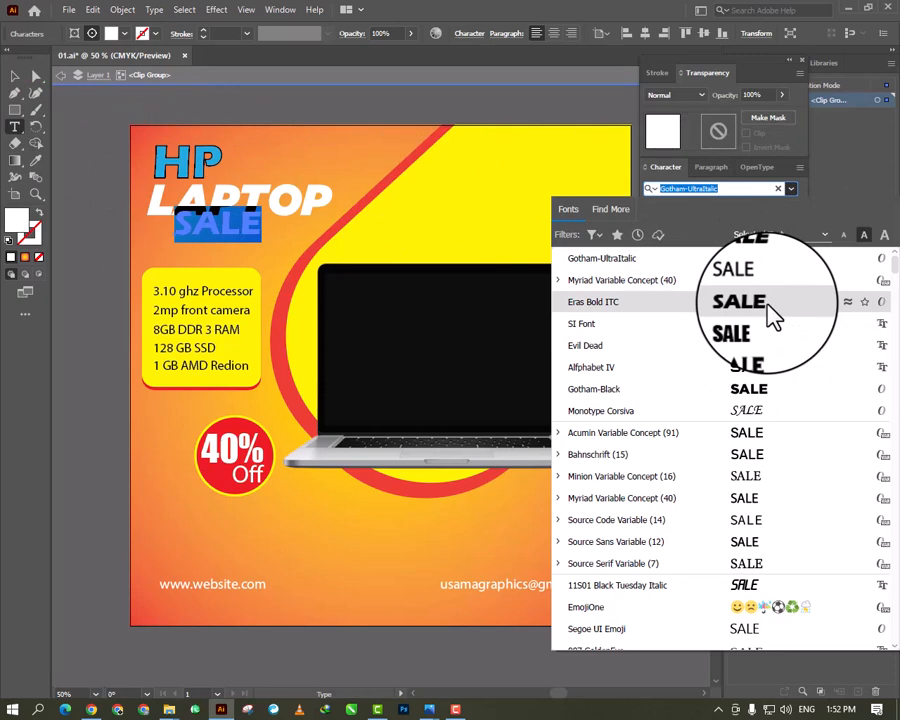
{"action": "left_click", "coordinate": [775, 305]}
{"action": "left_click", "coordinate": [15, 76]}
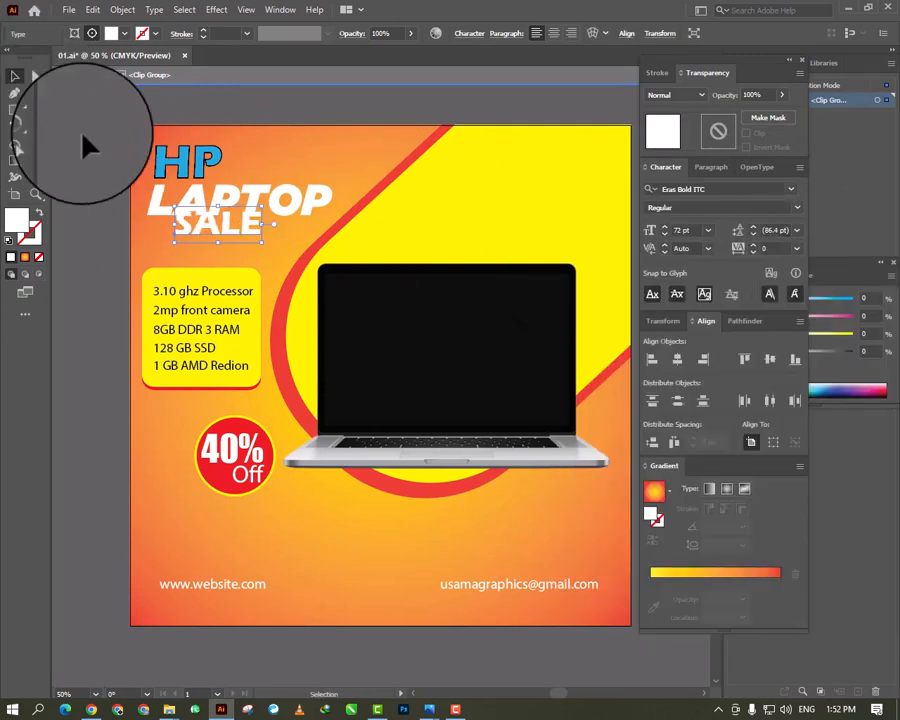
{"action": "left_click_drag", "start_coordinate": [200, 226], "coordinate": [178, 241]}
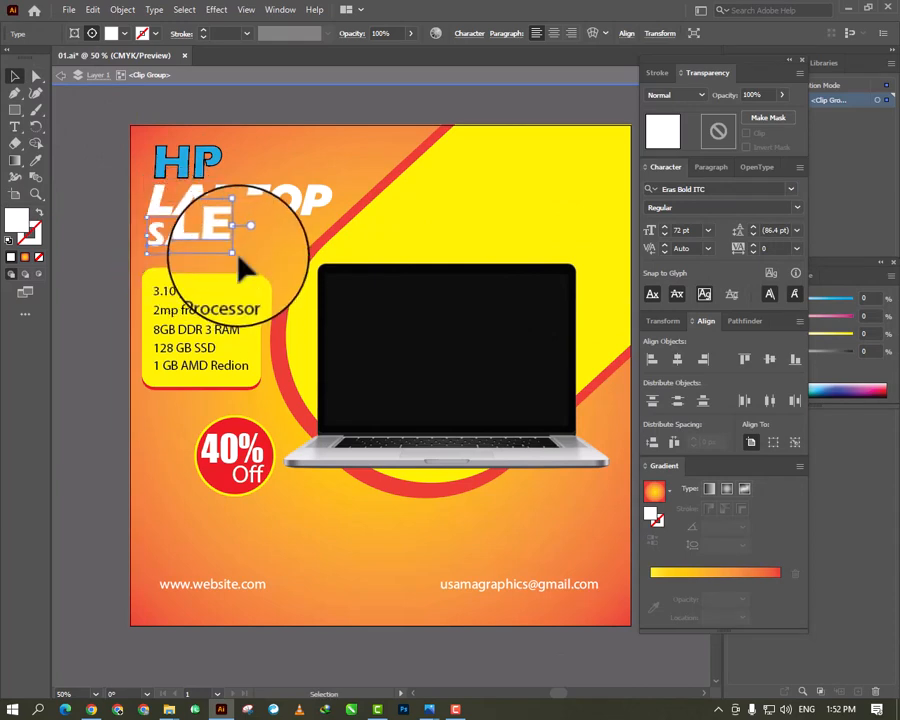
- Enlarge the SALE text proportionally to about 114 pt, filling the space between LAPTOP and the specification box
{"action": "left_click_drag", "start_coordinate": [238, 258], "coordinate": [285, 296]}
{"action": "left_click", "coordinate": [170, 429]}
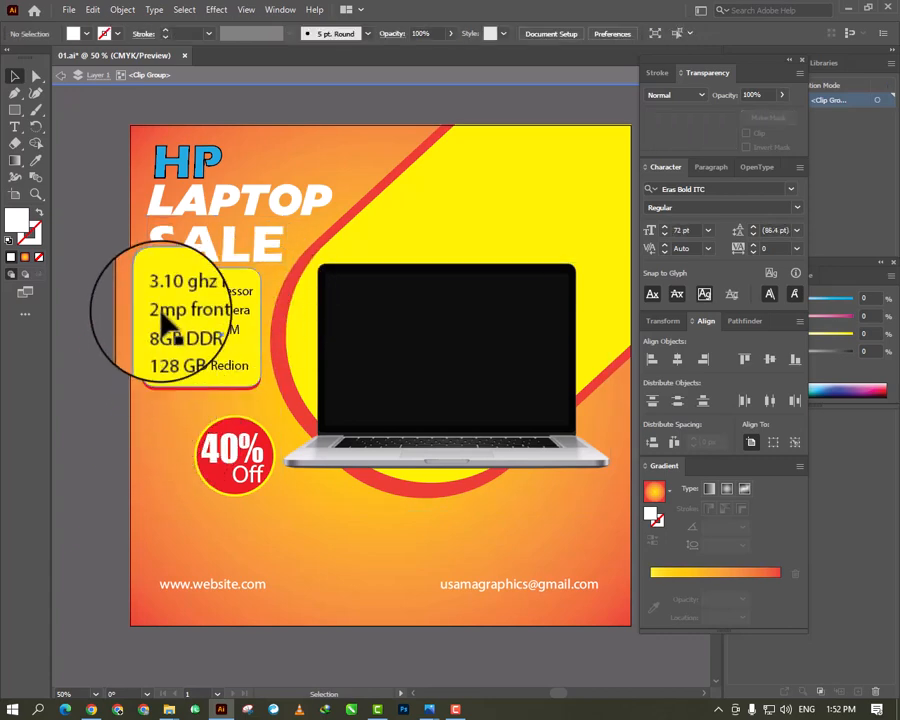
- Give the LAPTOP text a black 2 pt stroke
{"action": "left_click", "coordinate": [233, 210]}
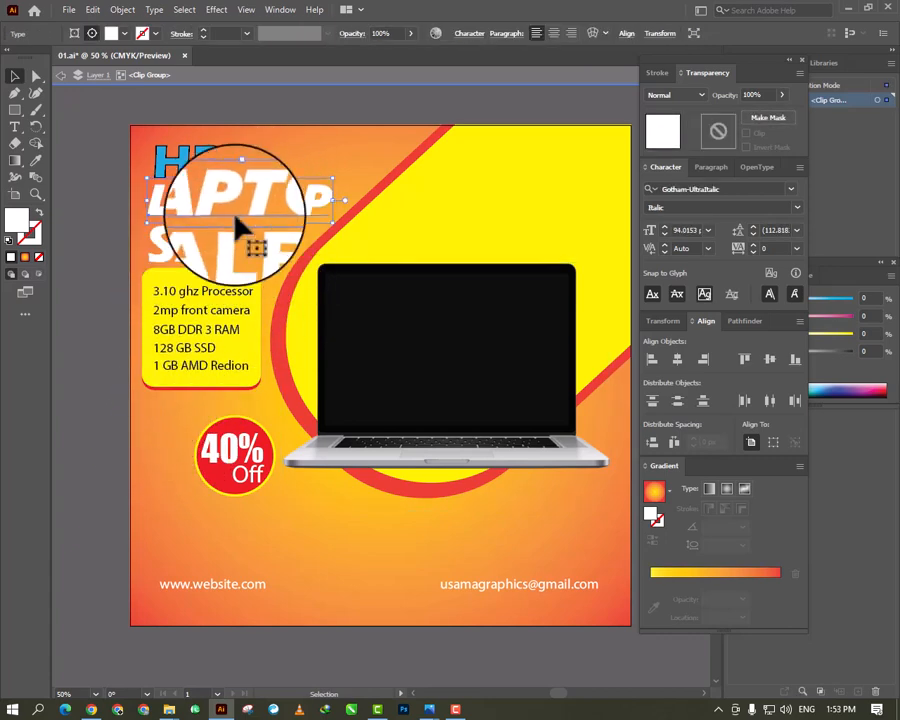
{"action": "left_click", "coordinate": [155, 36]}
{"action": "left_click", "coordinate": [40, 62]}
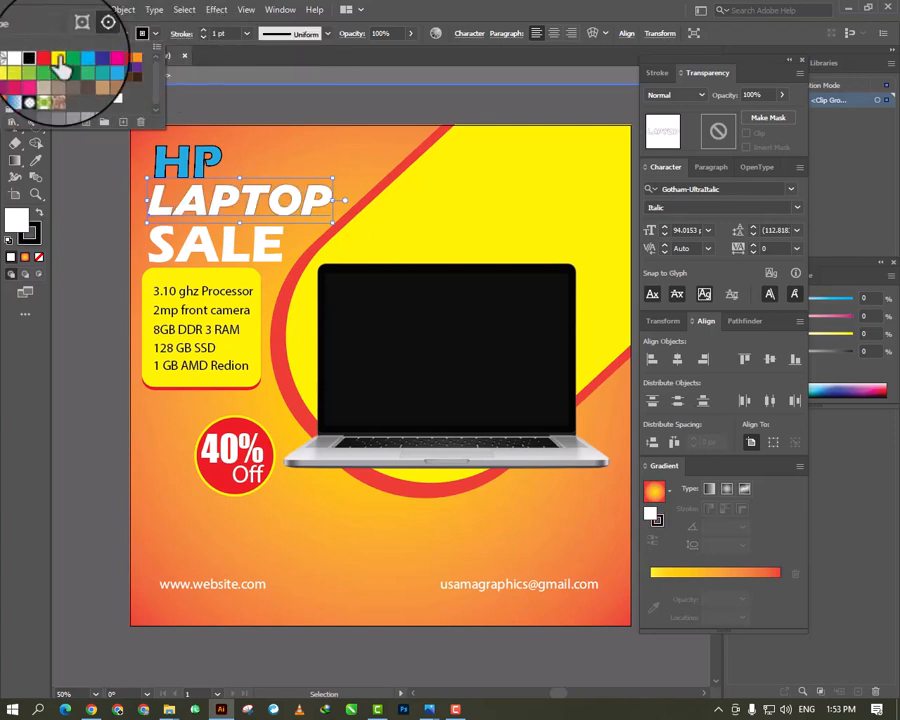
{"action": "left_click", "coordinate": [200, 29]}
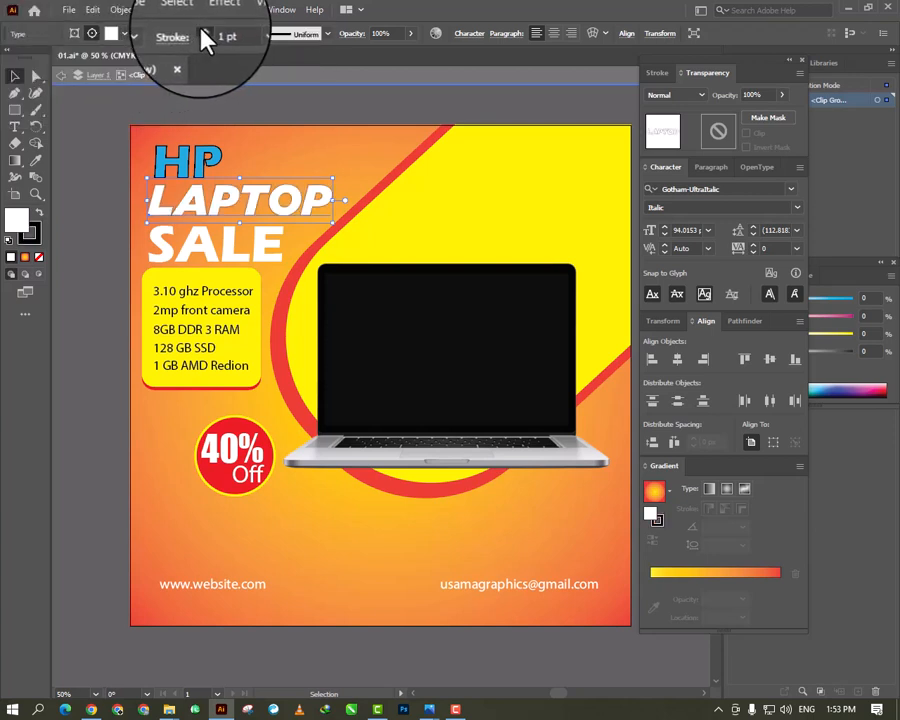
{"action": "left_click", "coordinate": [201, 34]}
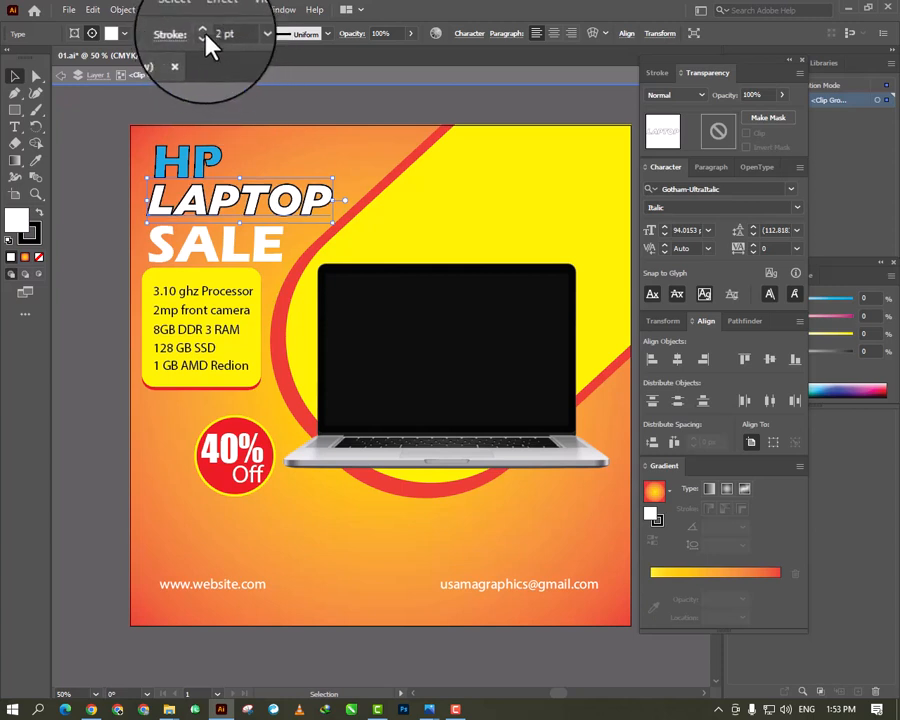
{"action": "left_click", "coordinate": [75, 142]}
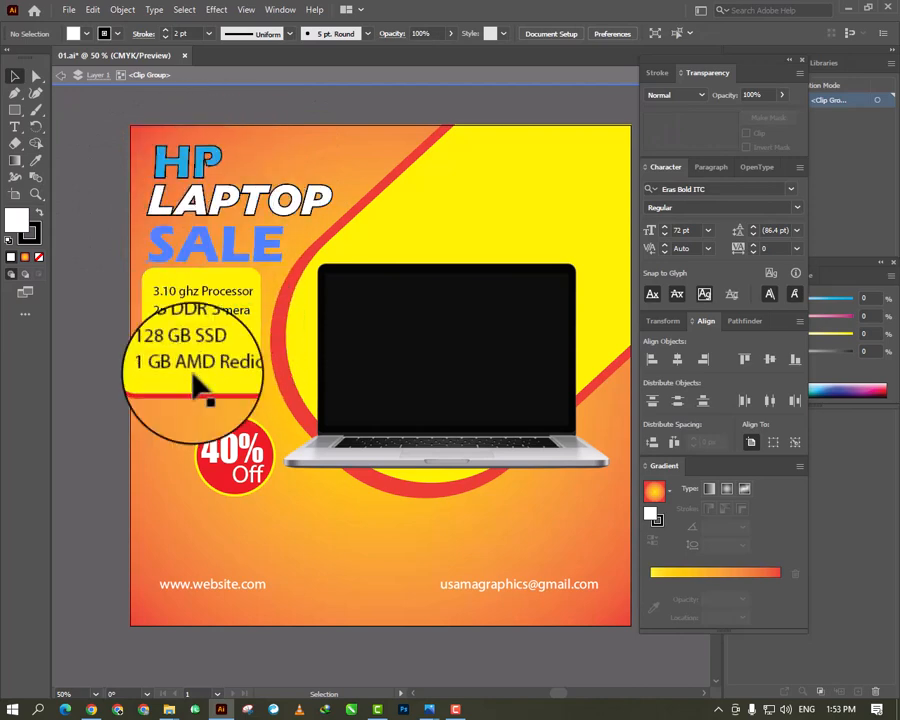
- Outline the SALE text with a black 0.75 pt stroke
{"action": "left_click", "coordinate": [212, 258]}
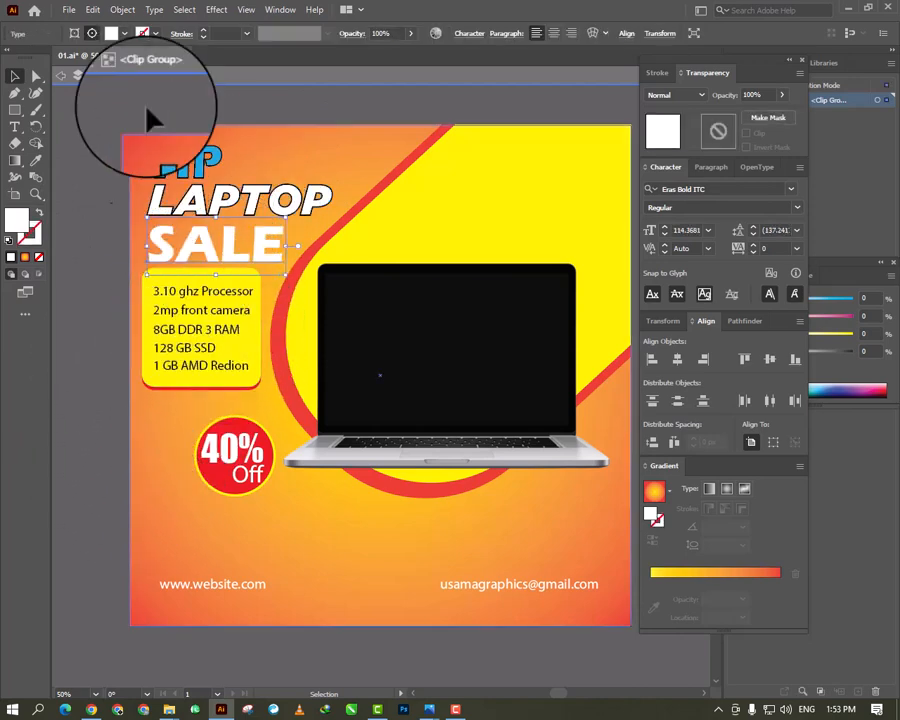
{"action": "left_click", "coordinate": [155, 38]}
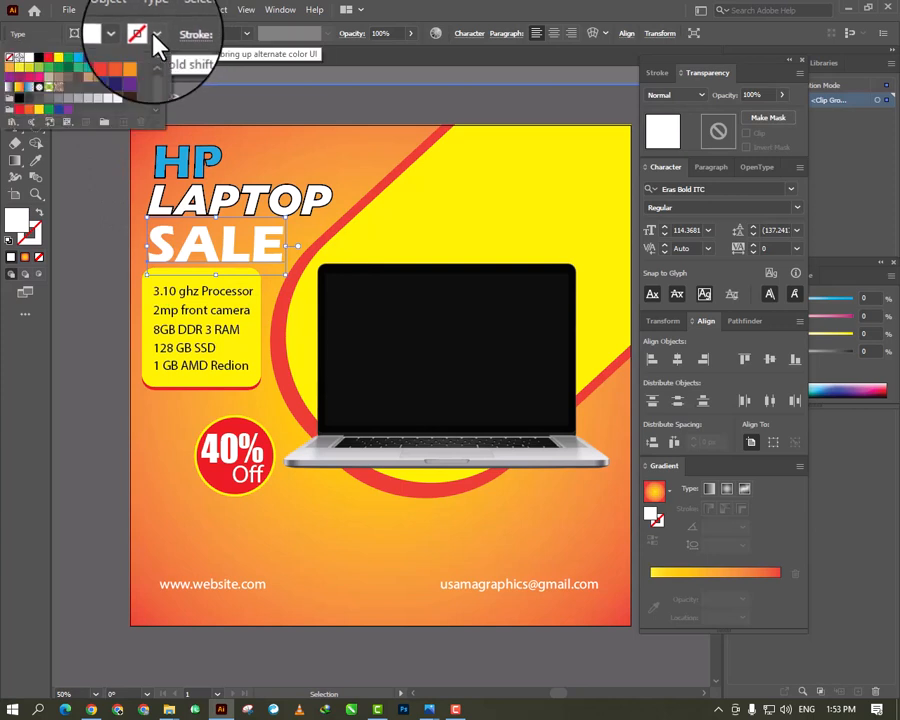
{"action": "left_click", "coordinate": [40, 62]}
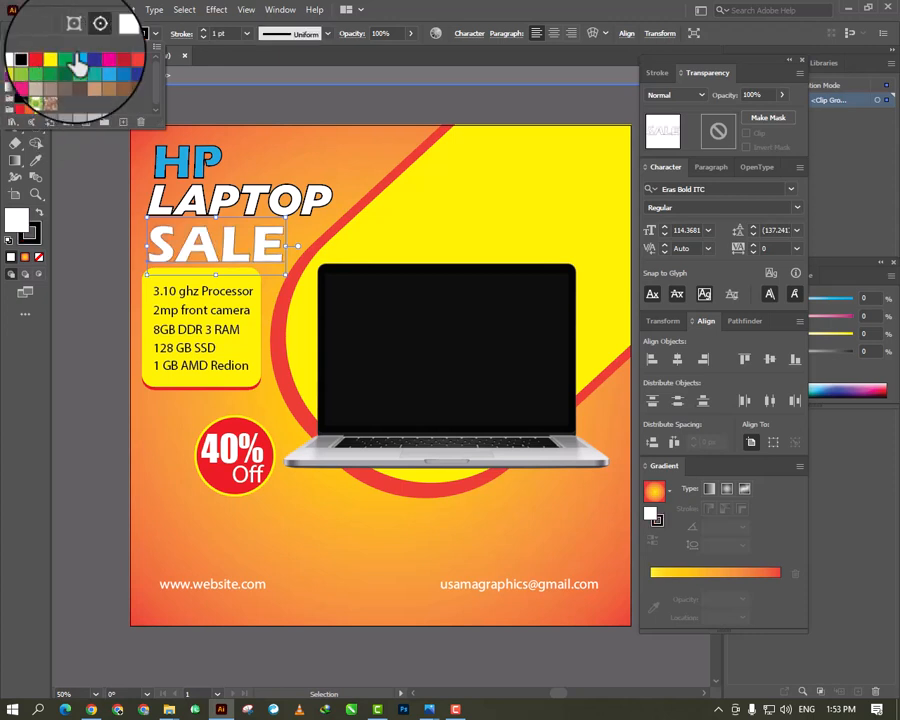
{"action": "left_click", "coordinate": [209, 46]}
{"action": "left_click", "coordinate": [205, 40]}
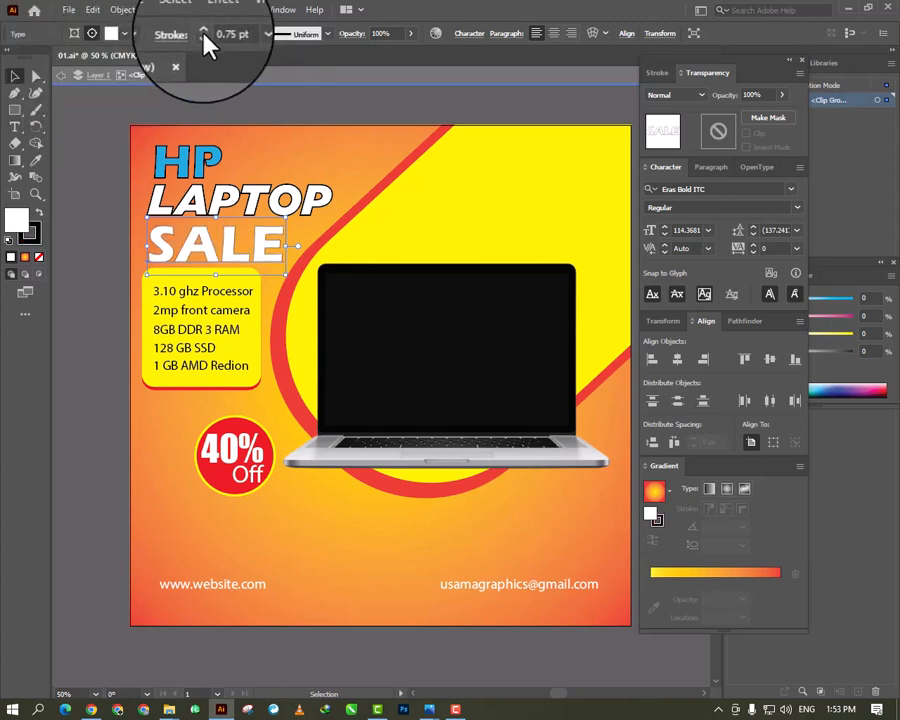
- Move the yellow specification box and its text lines down slightly to widen the gap below SALE, then deselect everything
{"action": "left_click", "coordinate": [178, 294]}
{"action": "key", "text": "Down"}
{"action": "key", "text": "Down"}
{"action": "key", "text": "Down"}
{"action": "key", "text": "Down"}
{"action": "key", "text": "Down"}
{"action": "key", "text": "Down"}
{"action": "key", "text": "Down"}
{"action": "key", "text": "Down"}
{"action": "key", "text": "Down"}
{"action": "key", "text": "Down"}
{"action": "key", "text": "Down"}
{"action": "key", "text": "Down"}
{"action": "key", "text": "Down"}
{"action": "key", "text": "Down"}
{"action": "key", "text": "Down"}
{"action": "key", "text": "Down"}
{"action": "key", "text": "Down"}
{"action": "key", "text": "Down"}
{"action": "key", "text": "Down"}
{"action": "key", "text": "Down"}
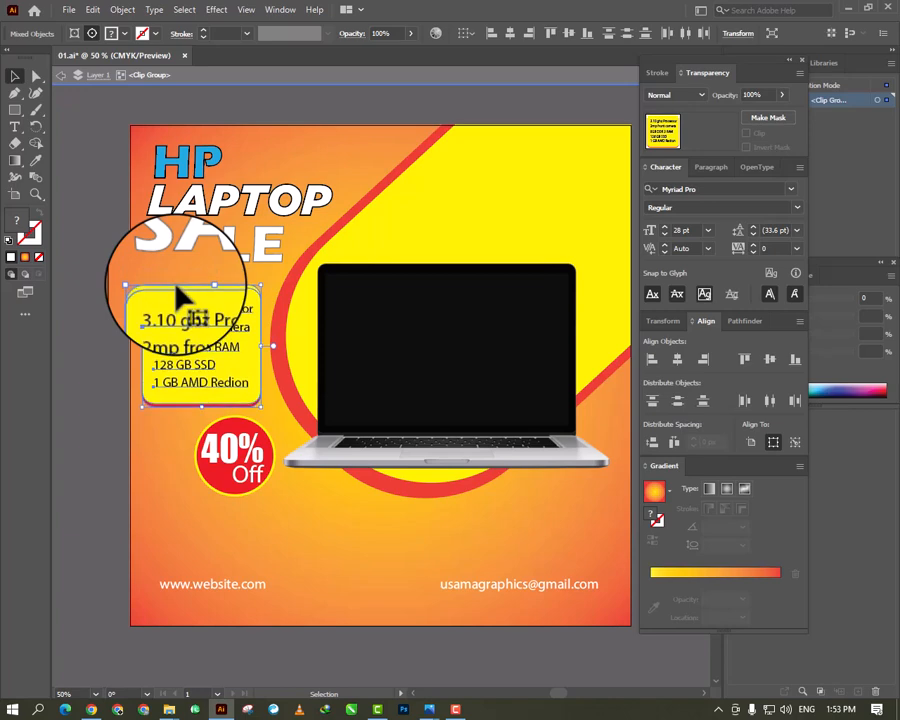
{"action": "key", "text": "ctrl+shift+a"}
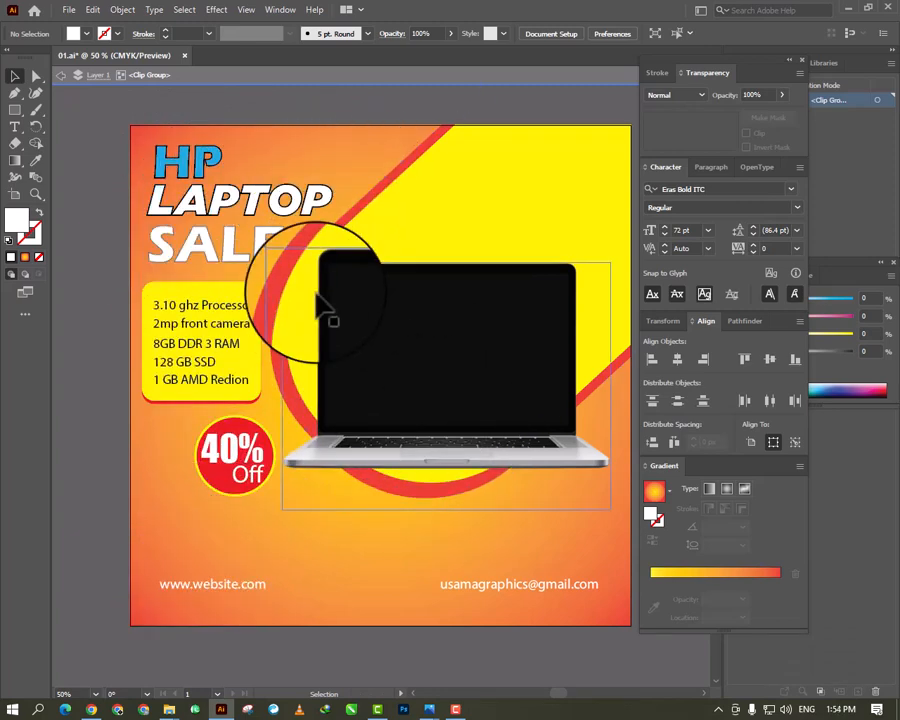
- Exit isolation mode of the clip group to return to the whole artwork
{"action": "right_click", "coordinate": [310, 152]}
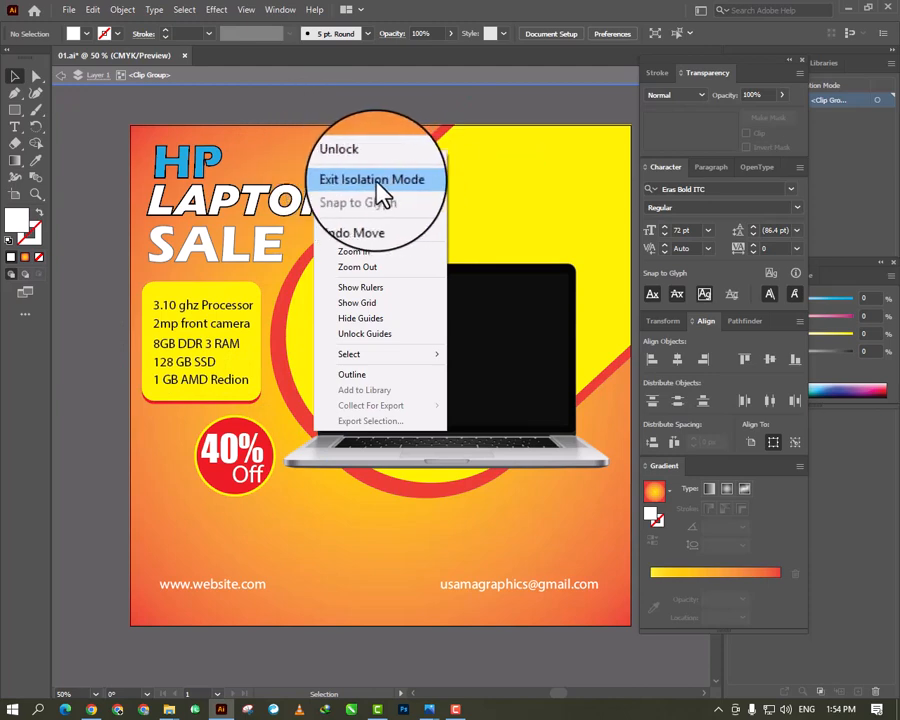
{"action": "left_click", "coordinate": [405, 188]}
{"action": "right_click", "coordinate": [331, 145]}
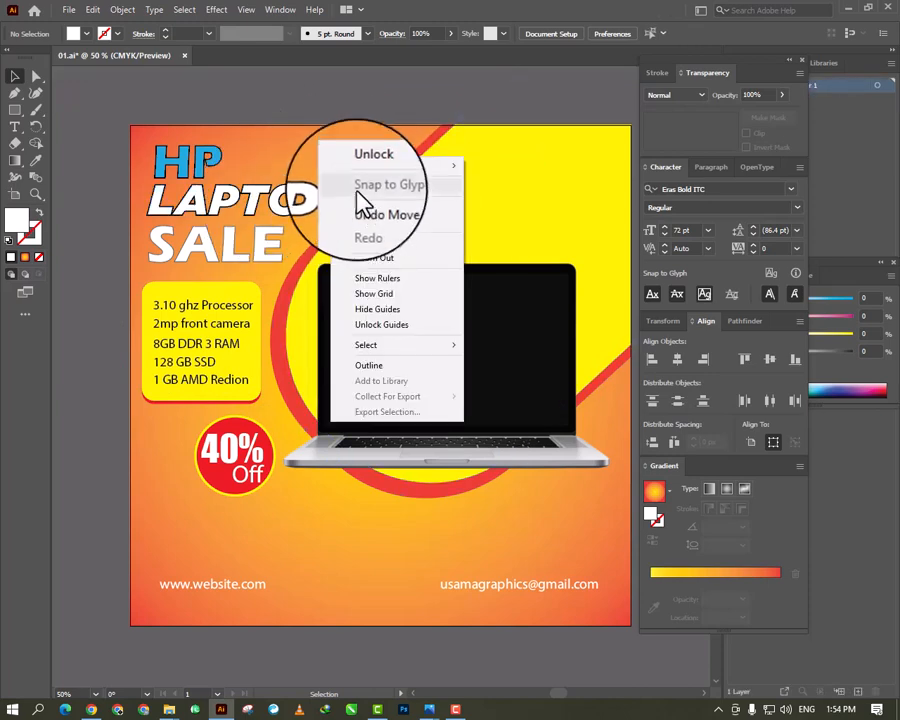
{"action": "left_click", "coordinate": [86, 237]}
- Unlock all locked objects in the document
{"action": "key", "text": "ctrl+minus"}
{"action": "key", "text": "ctrl+minus"}
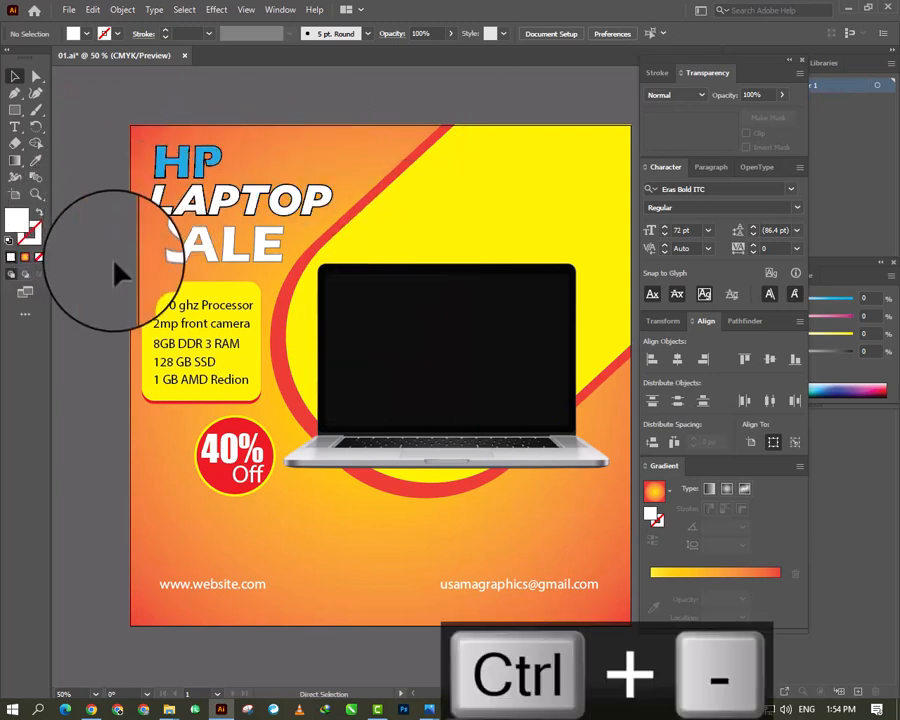
{"action": "key", "text": "ctrl+plus"}
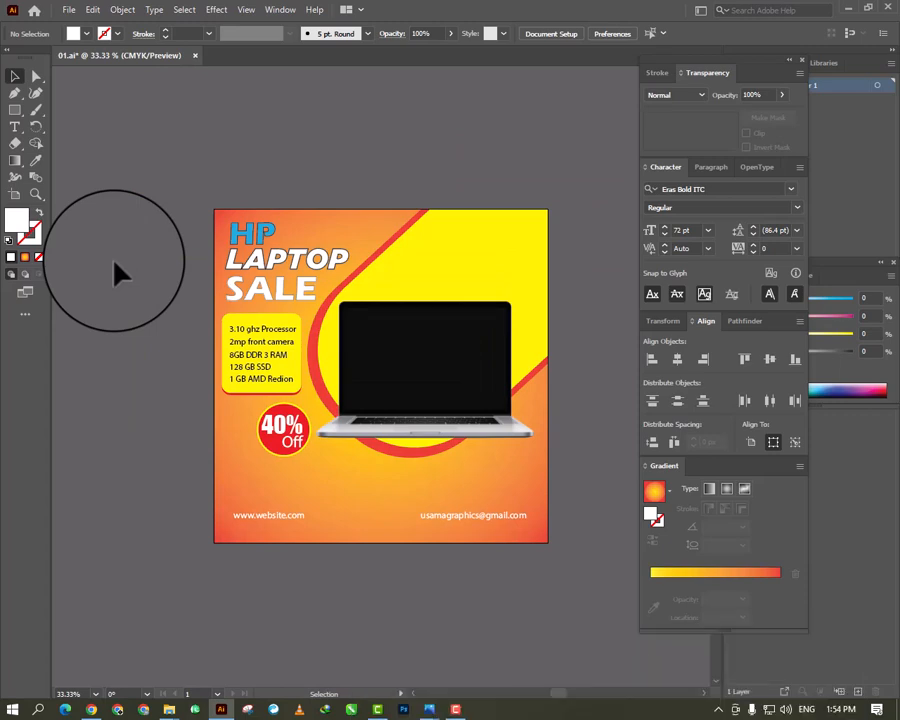
{"action": "left_click", "coordinate": [122, 9]}
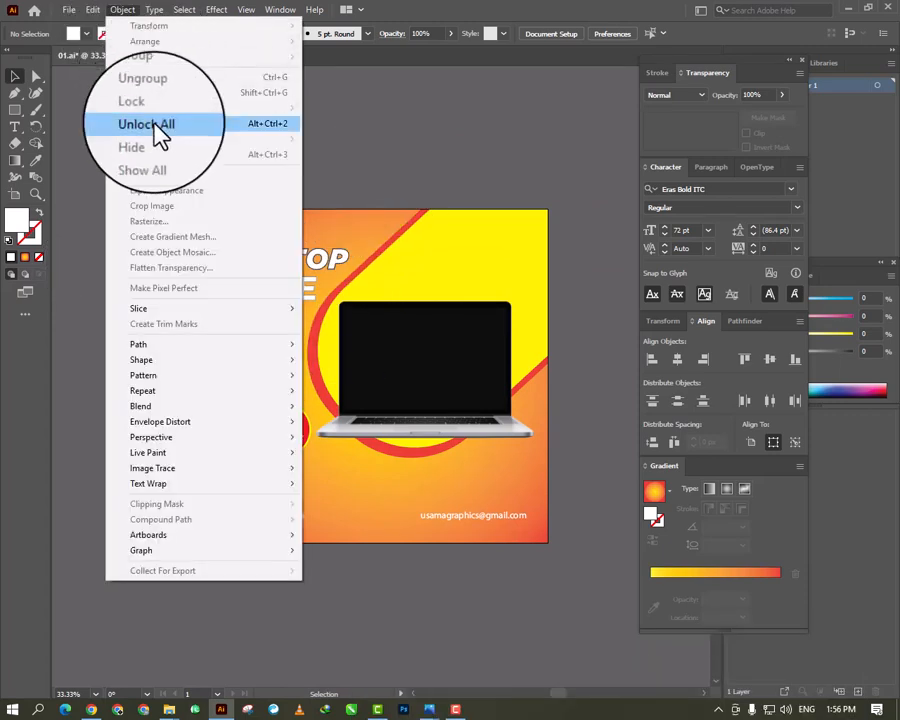
{"action": "left_click", "coordinate": [130, 124]}
{"action": "left_click", "coordinate": [122, 12]}
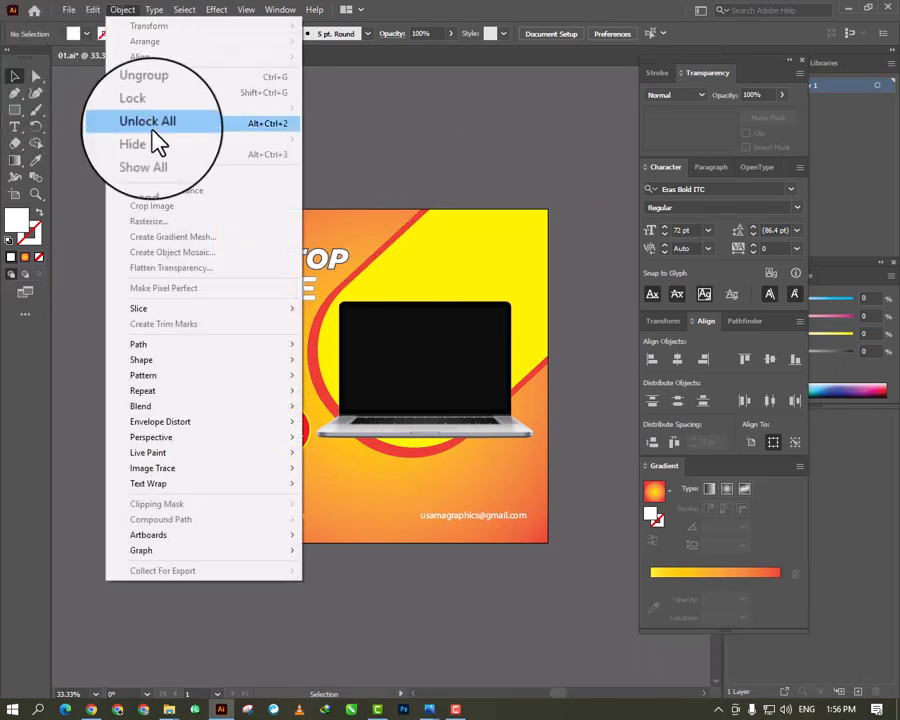
{"action": "left_click", "coordinate": [155, 130]}
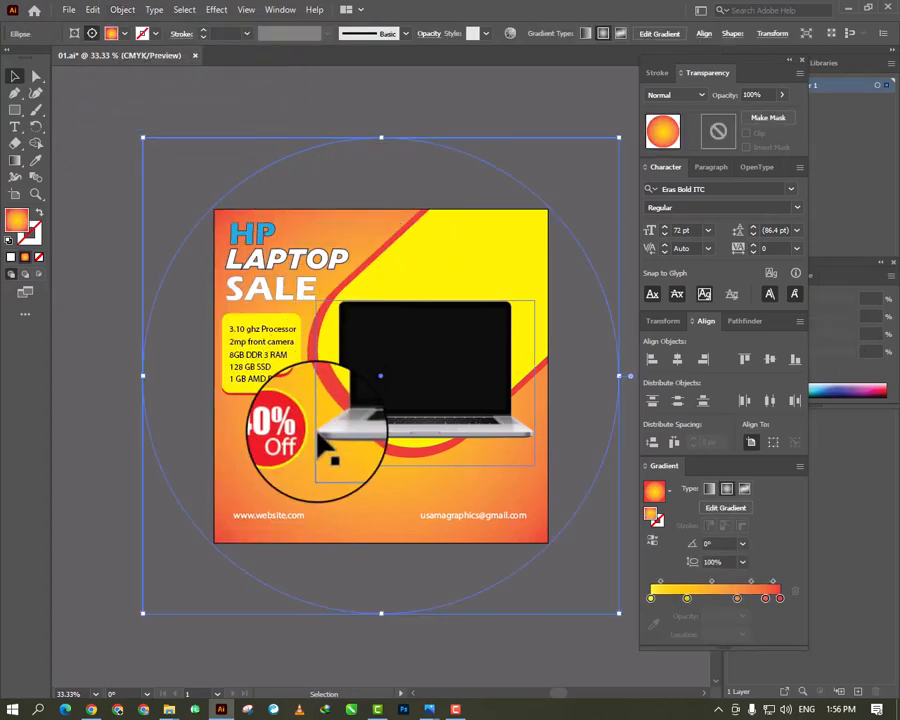
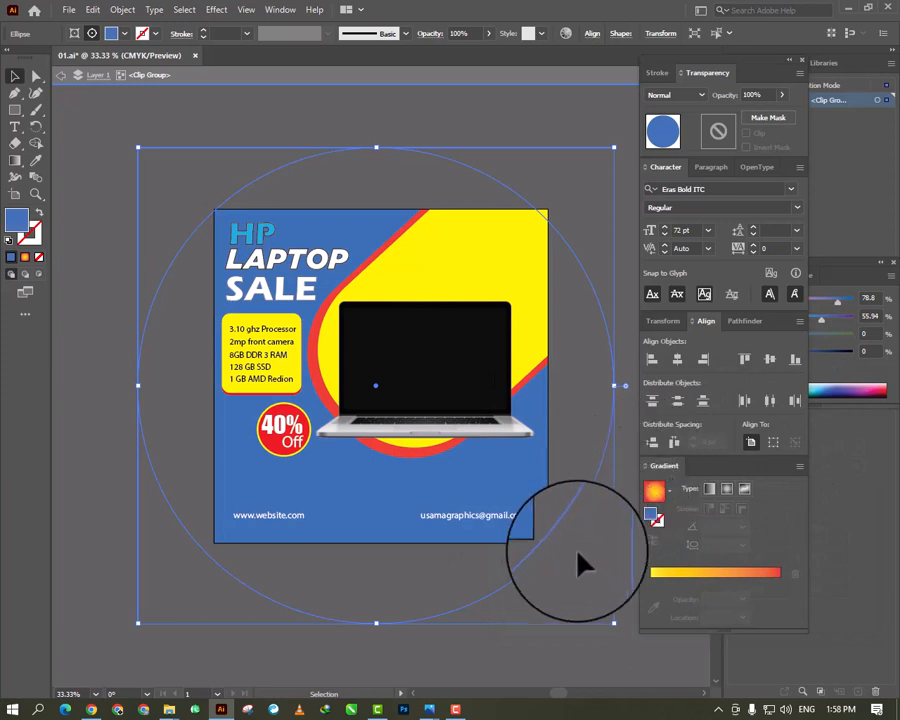
- Isolate the clip group and fill its large blue background circle with the White, Black linear gradient preset
{"action": "left_click", "coordinate": [529, 648]}
{"action": "double_click", "coordinate": [529, 651]}
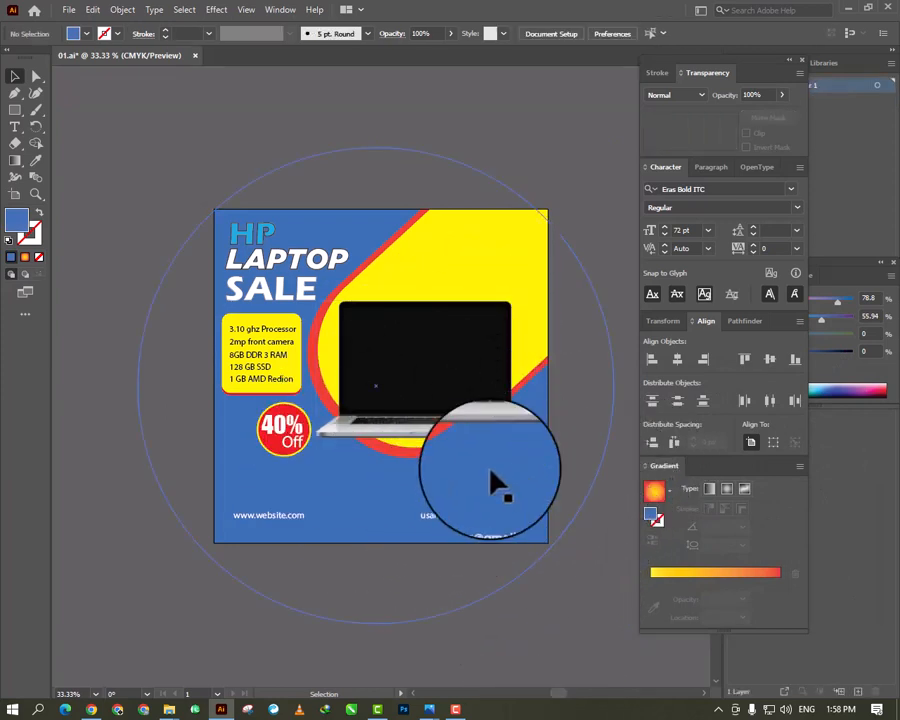
{"action": "double_click", "coordinate": [287, 490]}
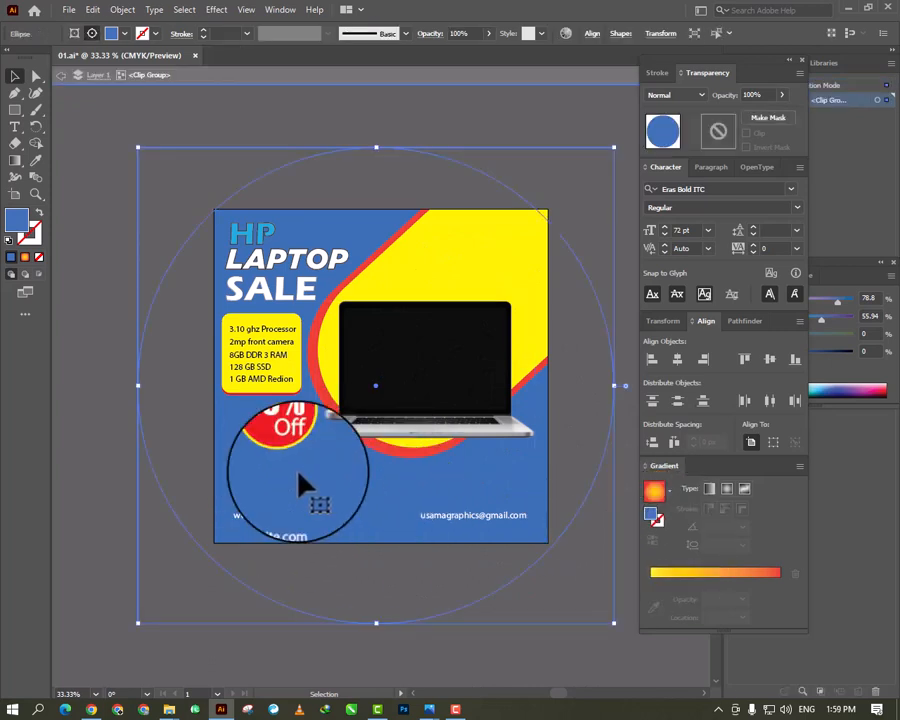
{"action": "left_click", "coordinate": [662, 502]}
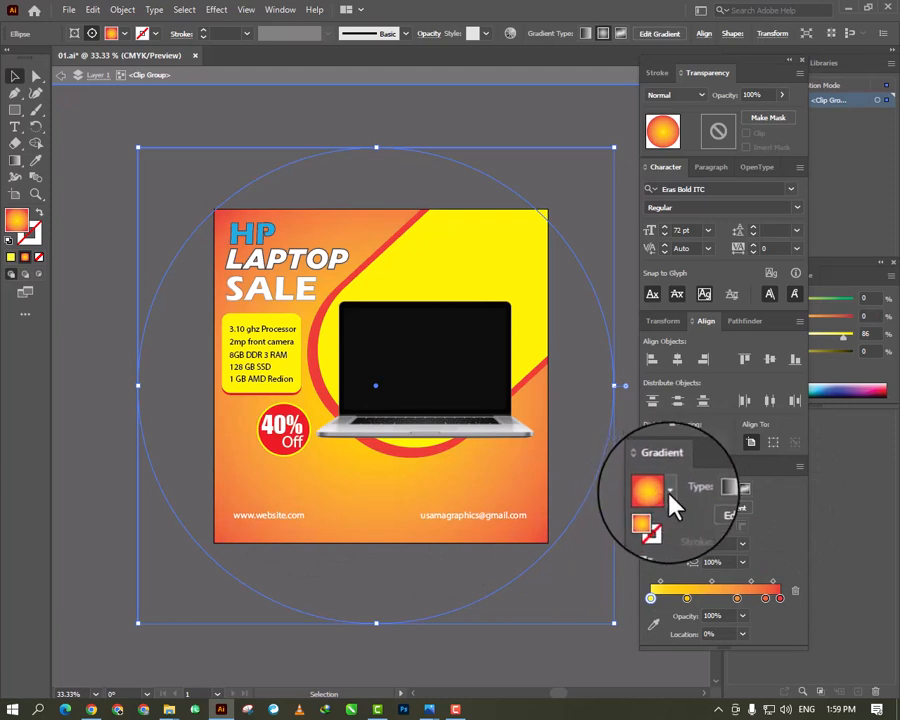
{"action": "left_click", "coordinate": [670, 493]}
{"action": "left_click", "coordinate": [669, 493]}
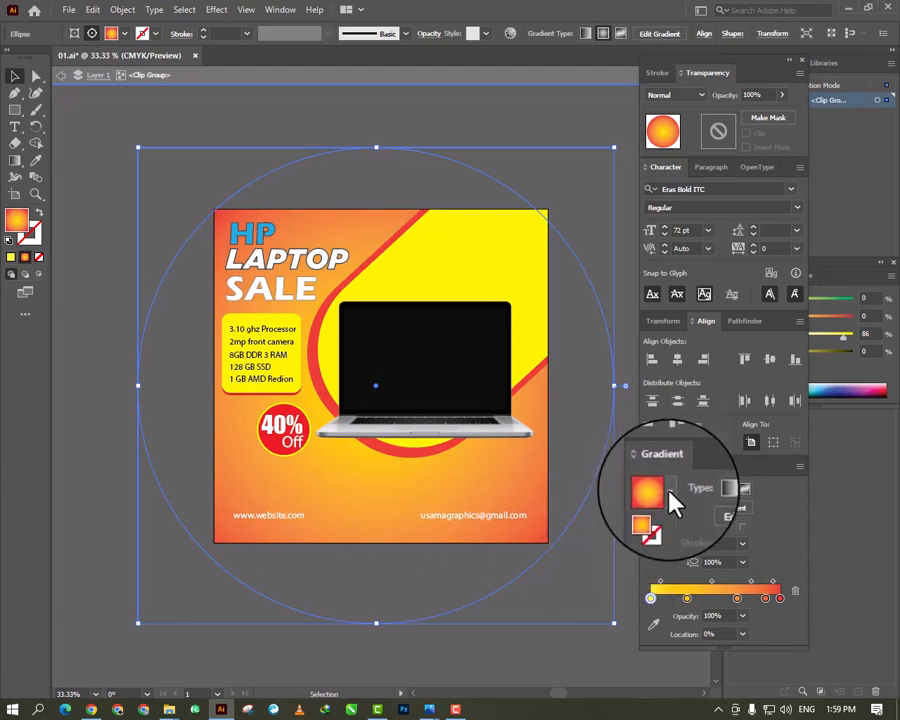
{"action": "left_click", "coordinate": [669, 490]}
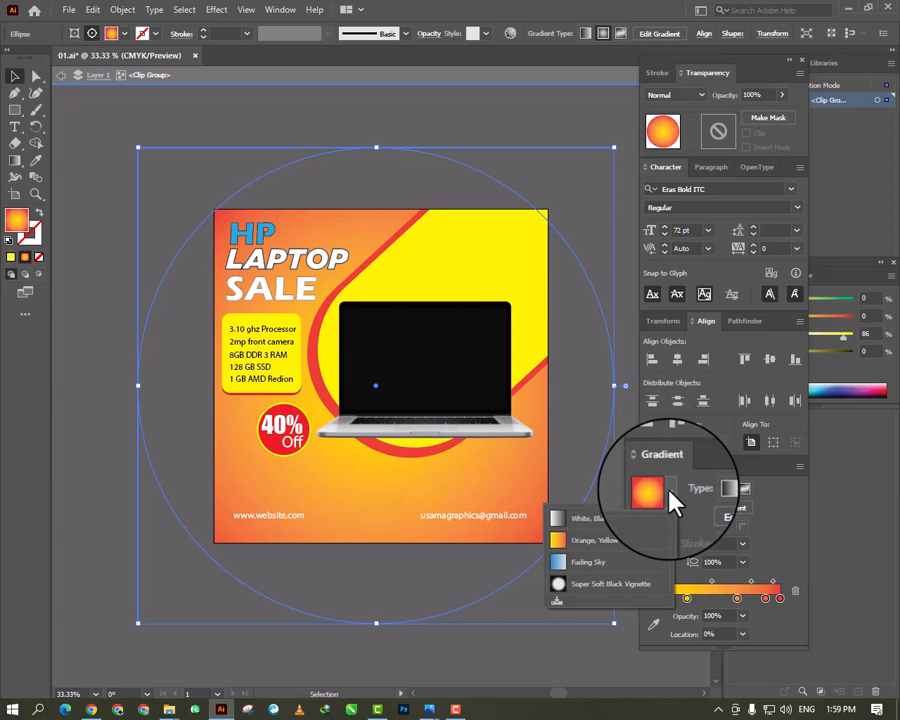
{"action": "left_click", "coordinate": [603, 519]}
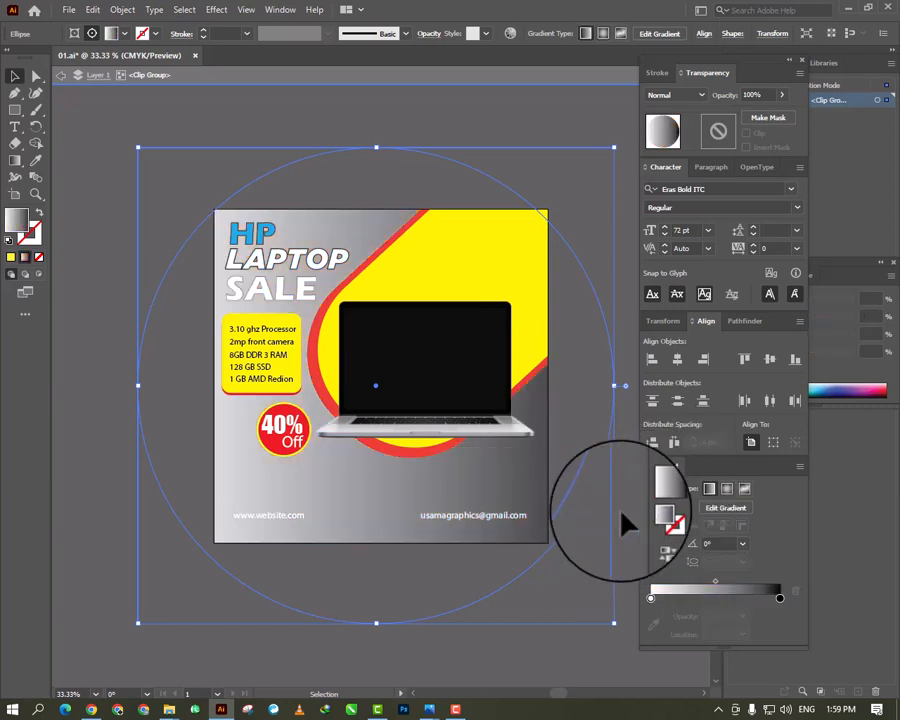
{"action": "double_click", "coordinate": [651, 598]}
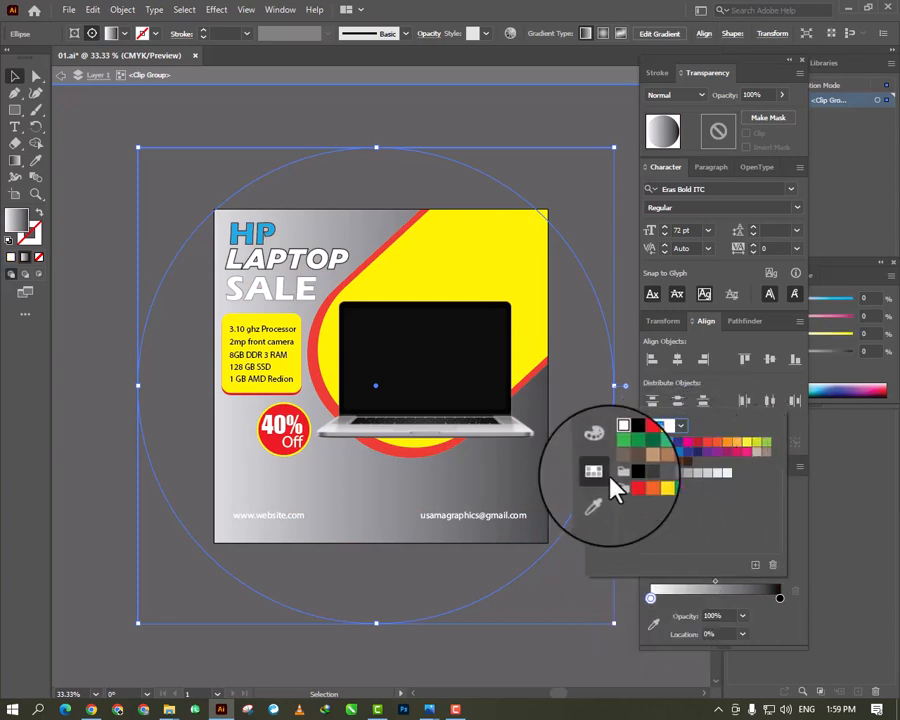
{"action": "left_click", "coordinate": [599, 502]}
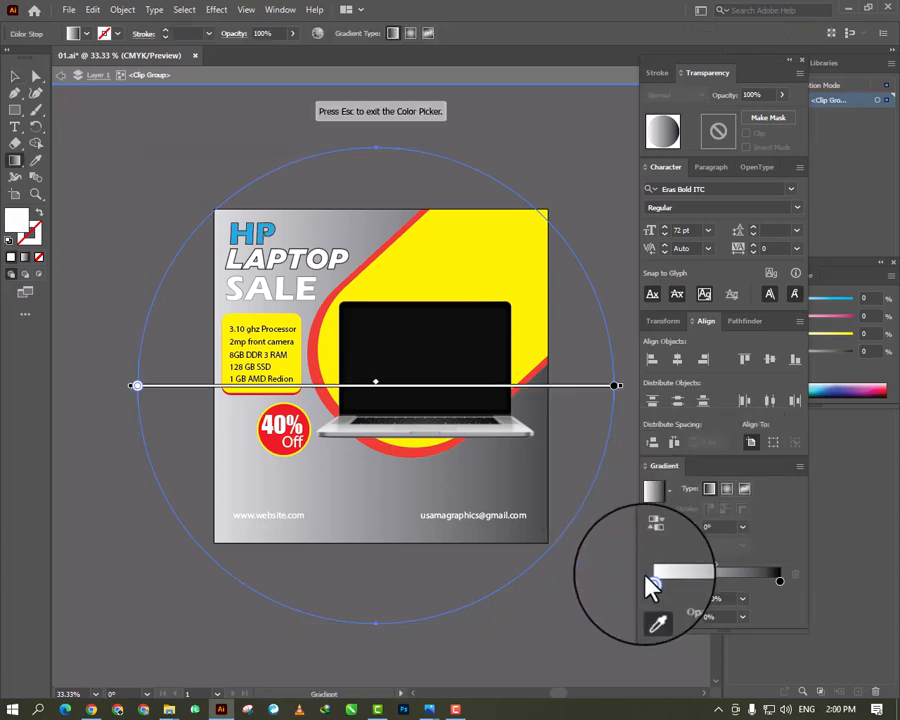
{"action": "key", "text": "v"}
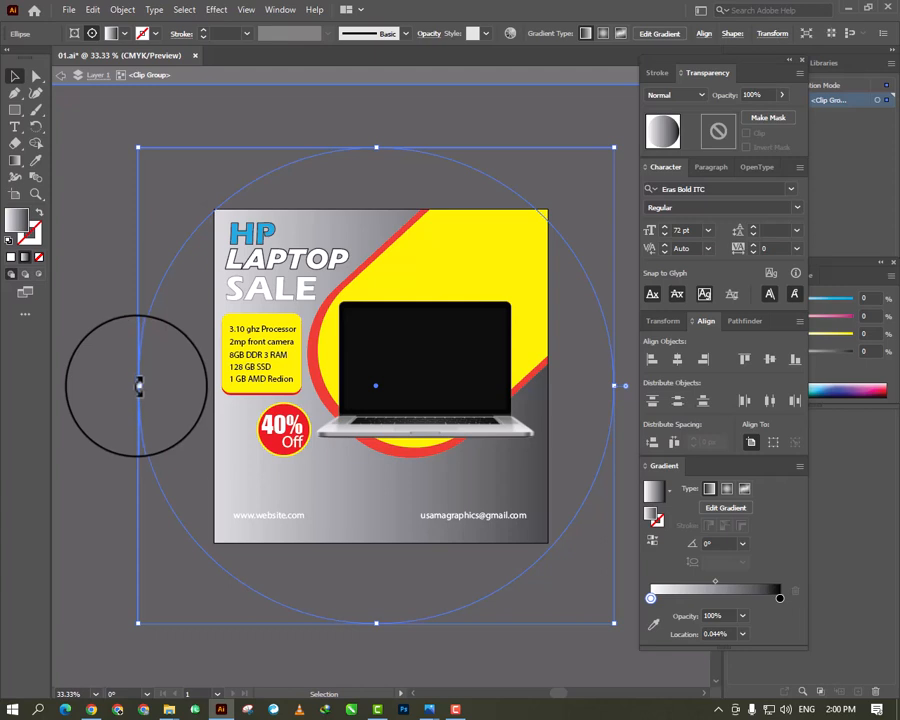
{"action": "left_click", "coordinate": [668, 493]}
{"action": "left_click", "coordinate": [558, 516]}
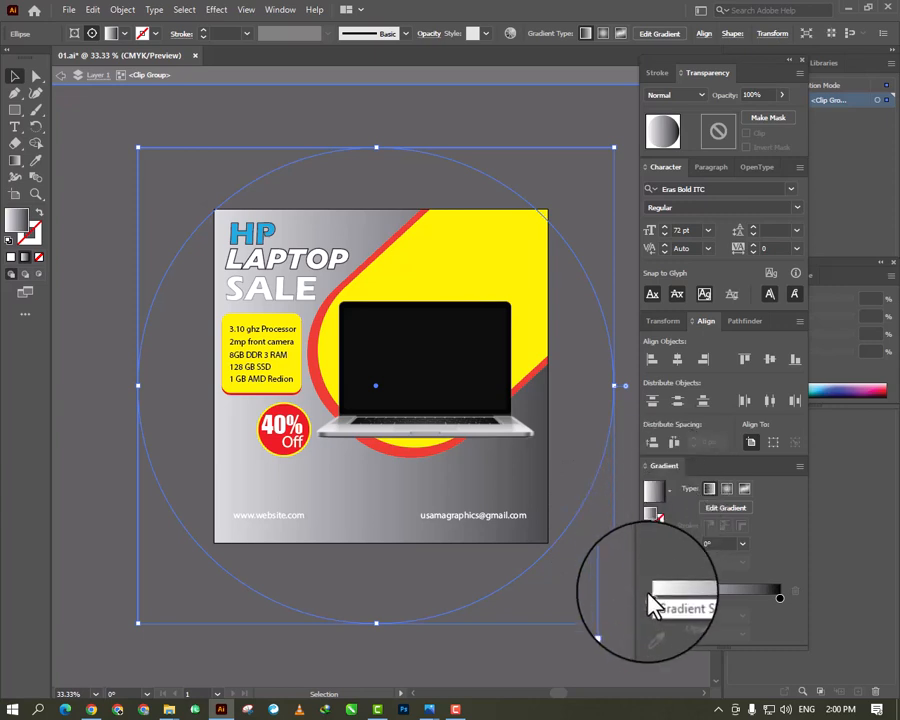
- Recolour the black end stop of the circle's gradient to dark blue C=100 M=95 Y=5 K=0
{"action": "left_click", "coordinate": [16, 168]}
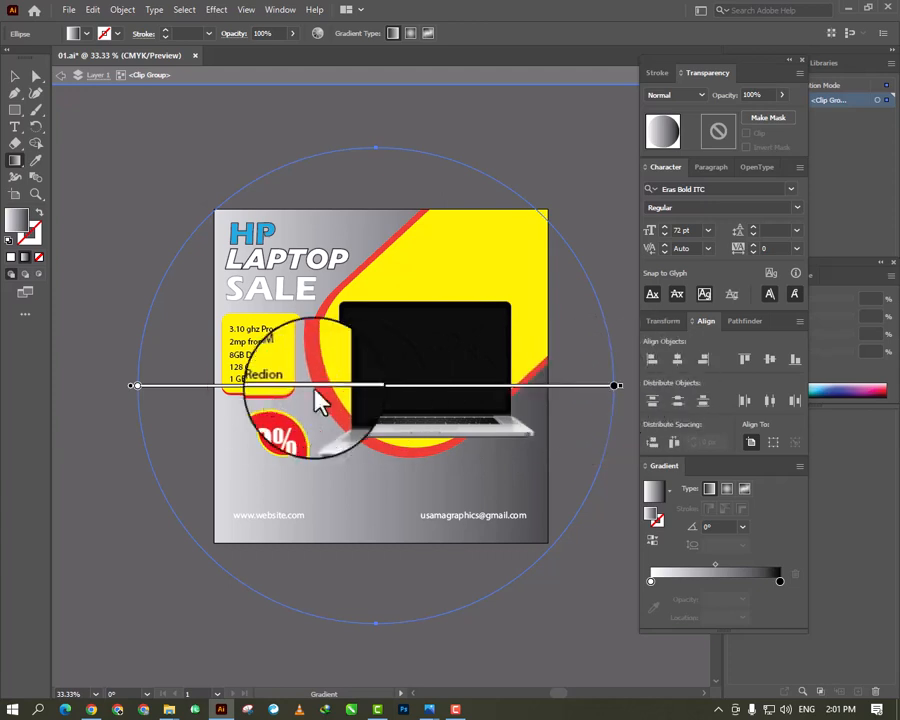
{"action": "left_click", "coordinate": [136, 385]}
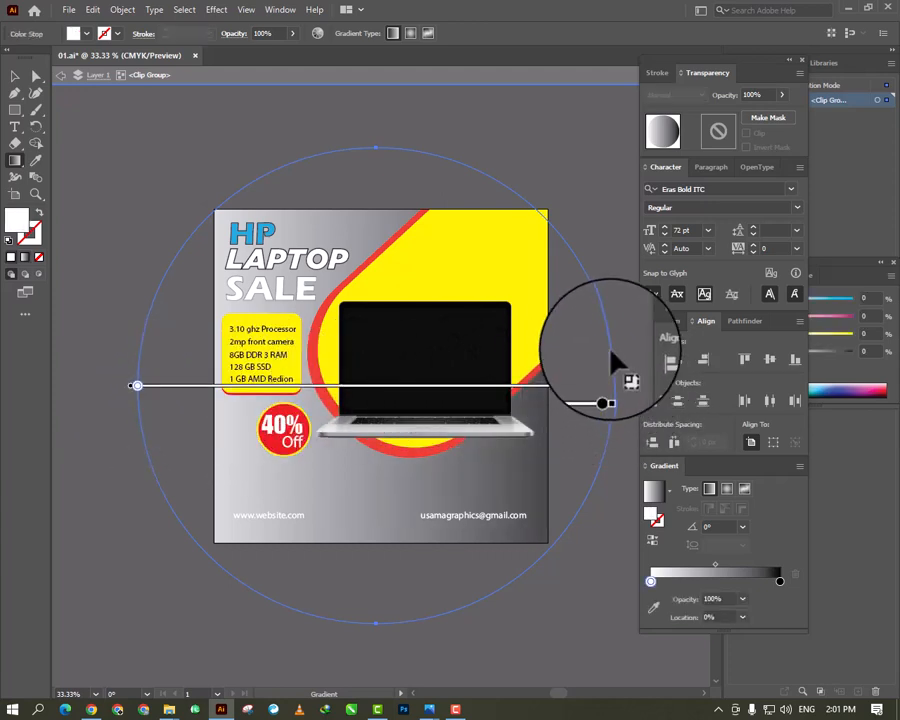
{"action": "double_click", "coordinate": [613, 385]}
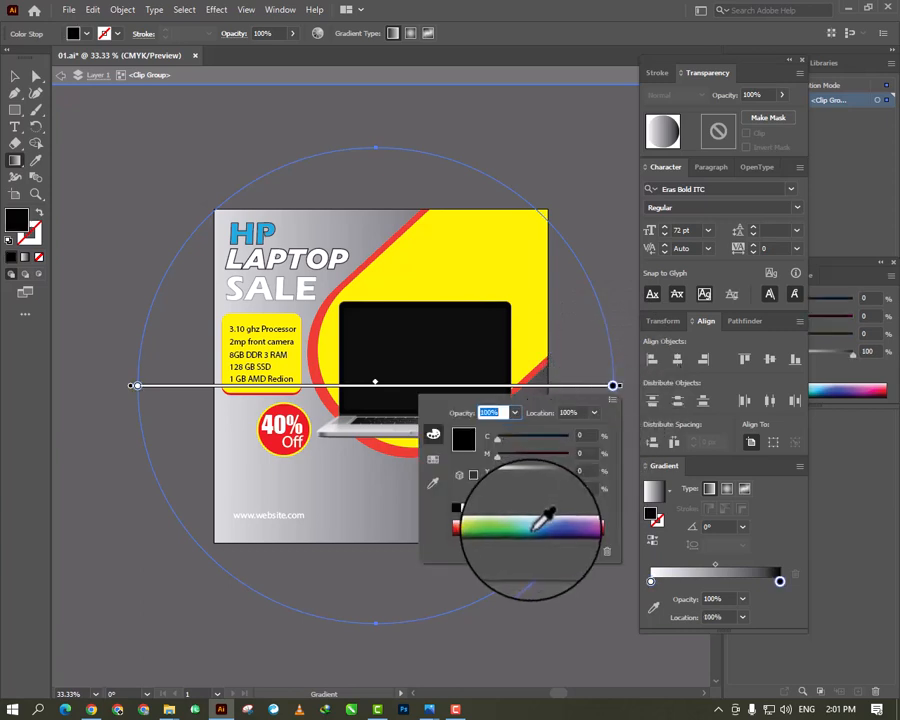
{"action": "left_click", "coordinate": [541, 519]}
{"action": "left_click", "coordinate": [549, 517]}
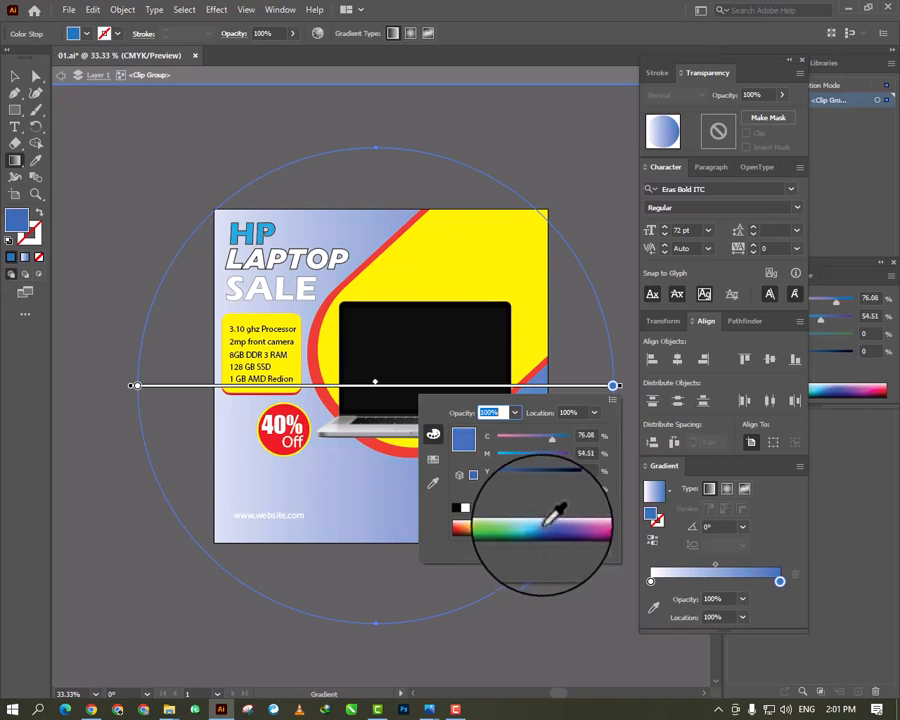
{"action": "left_click", "coordinate": [433, 458]}
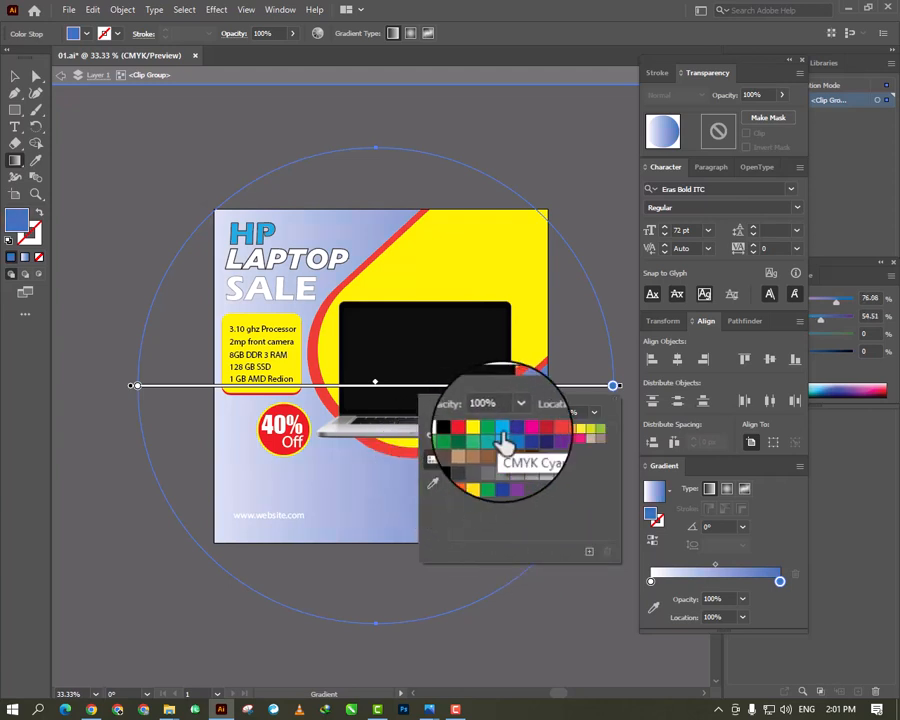
{"action": "left_click", "coordinate": [512, 437]}
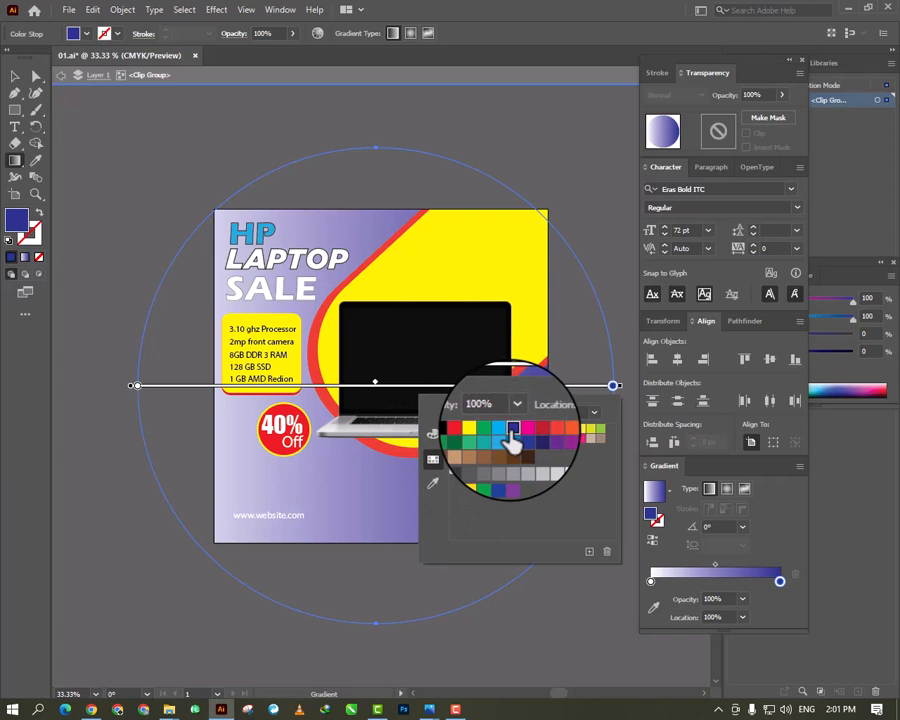
{"action": "left_click", "coordinate": [504, 437]}
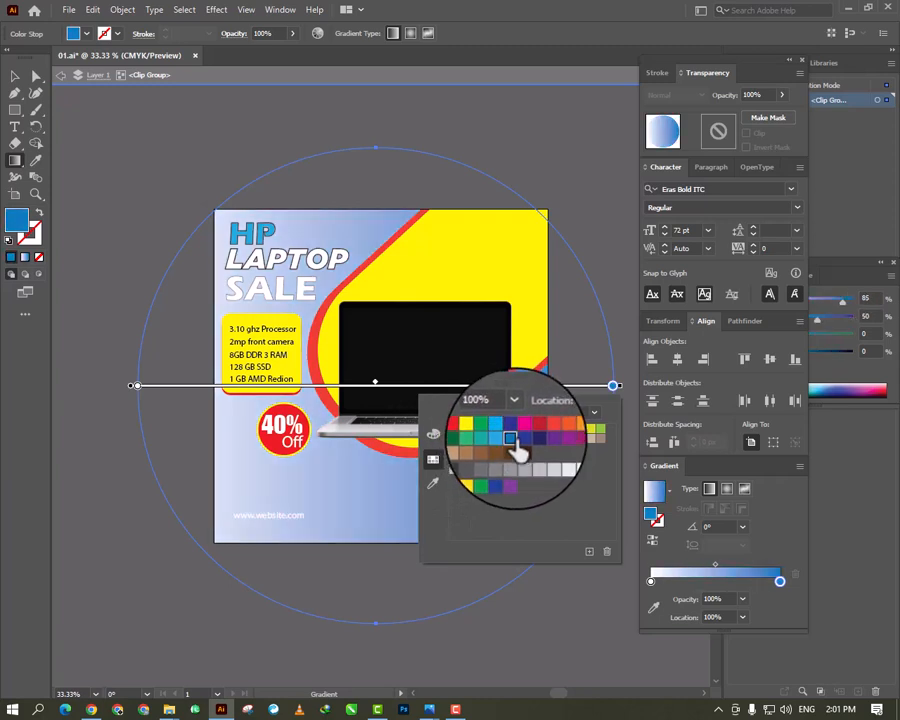
{"action": "left_click", "coordinate": [516, 440]}
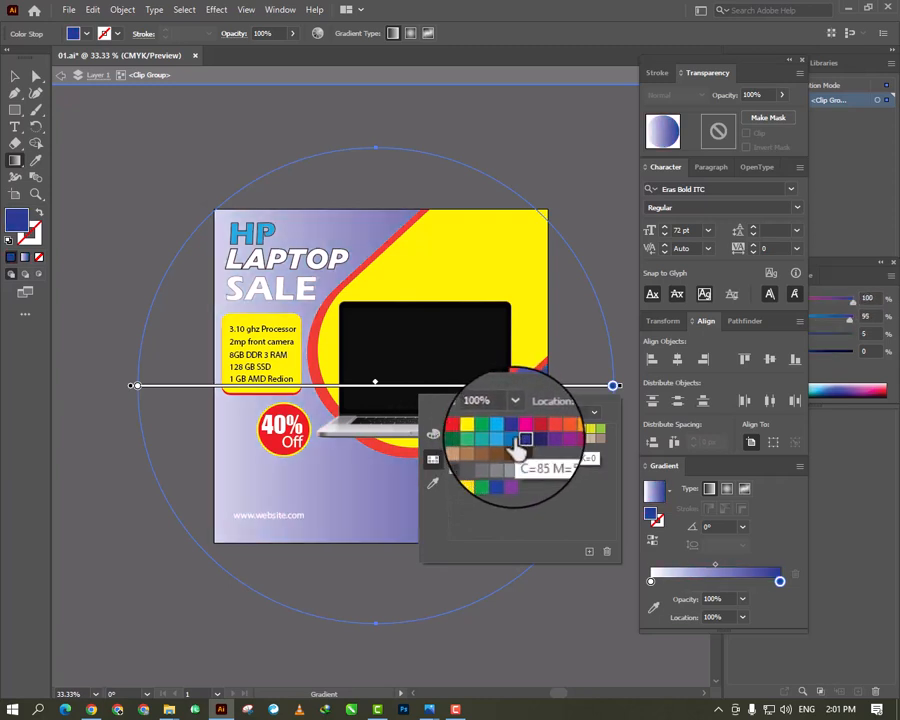
- Recolour the white start stop of the circle's gradient to magenta with M=100
{"action": "left_click", "coordinate": [139, 386]}
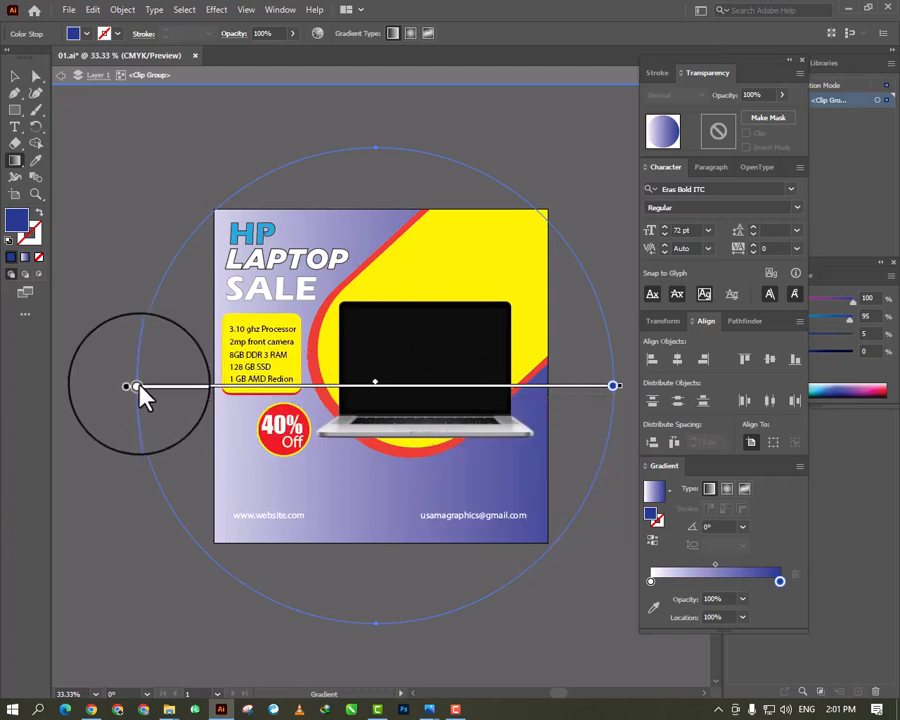
{"action": "double_click", "coordinate": [137, 386]}
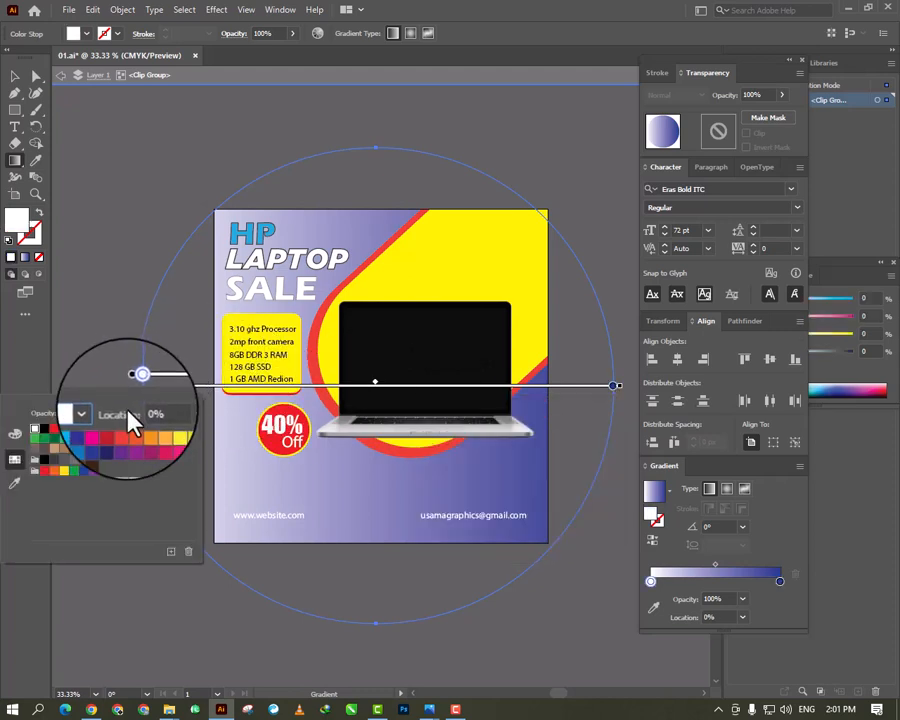
{"action": "left_click", "coordinate": [105, 440]}
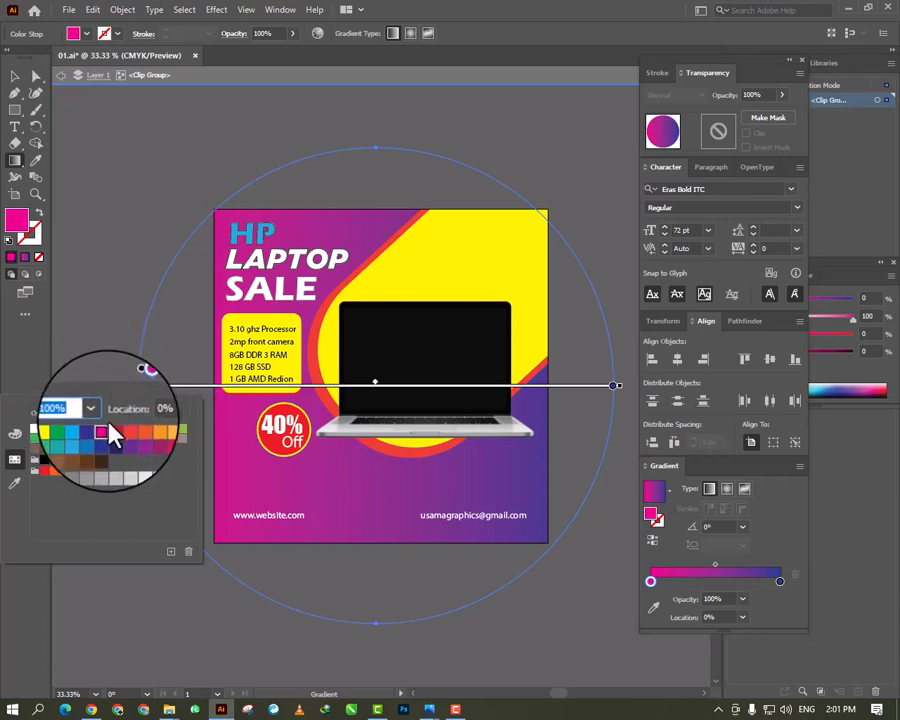
- Adjust the gradient's midpoint and rotate the gradient to about 20.8° so the blue end points up and to the right
{"action": "left_click", "coordinate": [373, 382]}
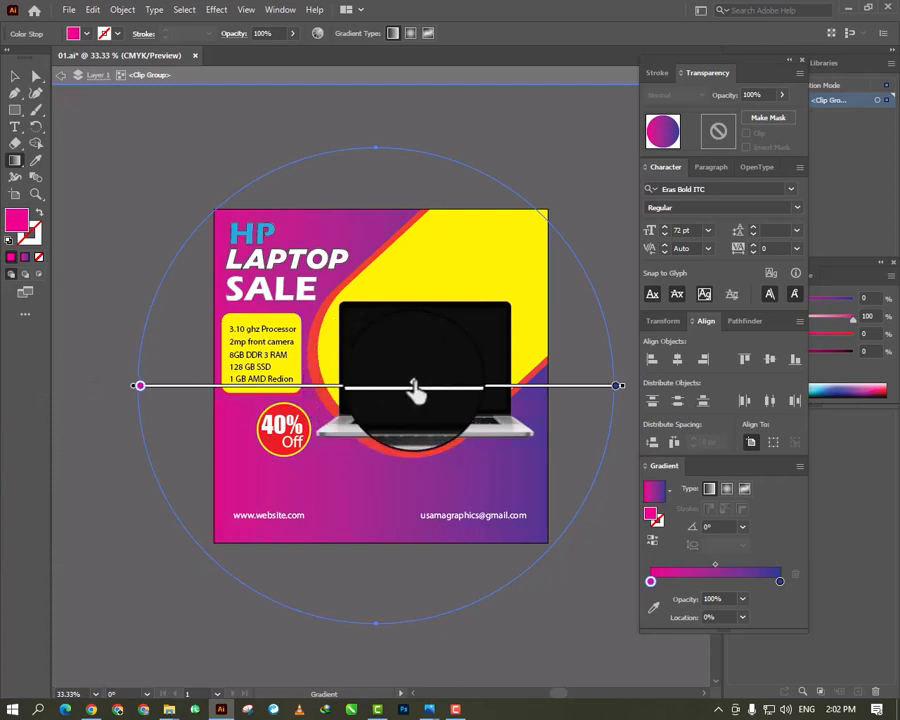
{"action": "left_click_drag", "start_coordinate": [416, 393], "coordinate": [210, 398]}
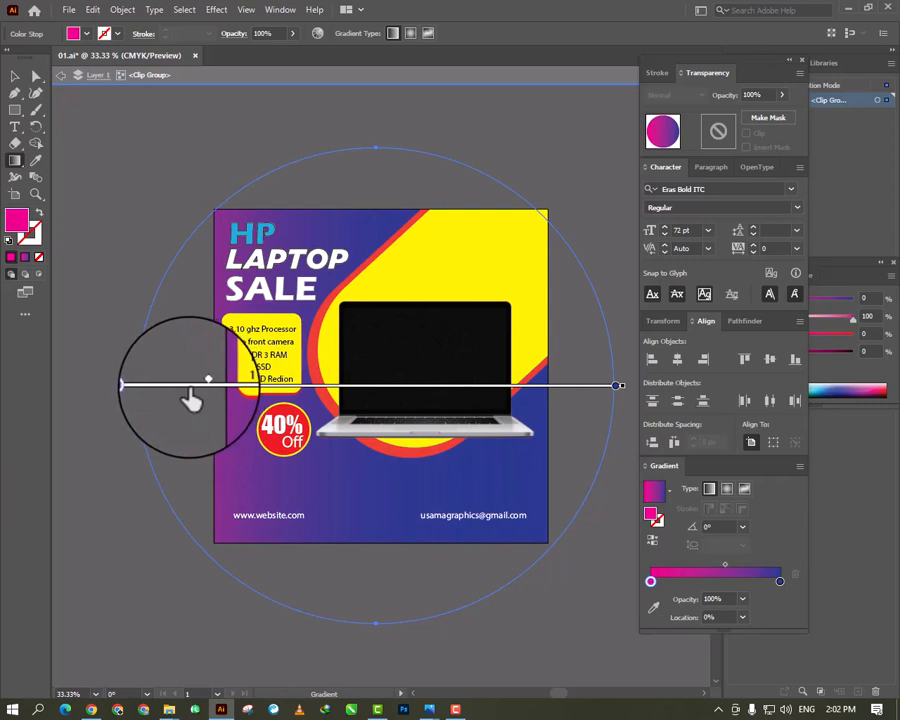
{"action": "left_click_drag", "start_coordinate": [207, 393], "coordinate": [456, 376]}
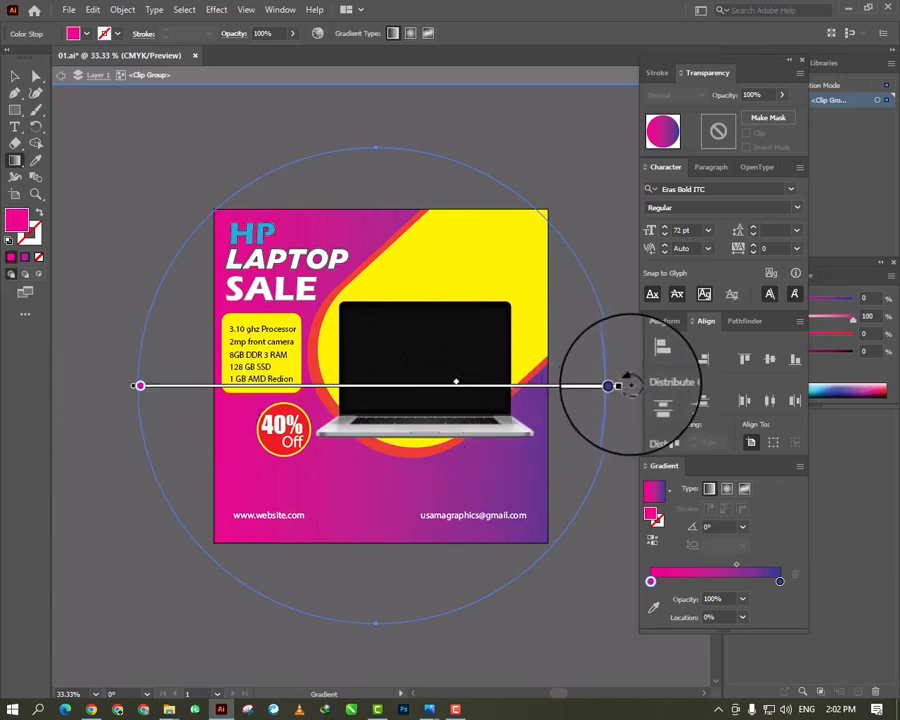
{"action": "mouse_move", "coordinate": [619, 385]}
{"action": "left_mouse_down"}
{"action": "mouse_move", "coordinate": [609, 253]}
{"action": "mouse_move", "coordinate": [586, 214]}
{"action": "left_mouse_up"}
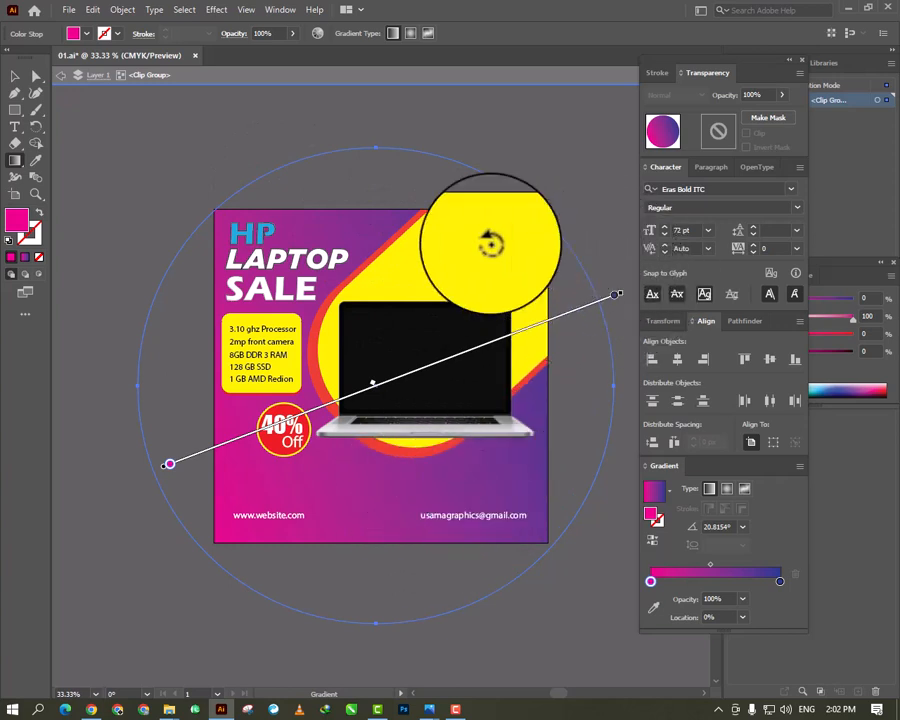
{"action": "left_click", "coordinate": [15, 76]}
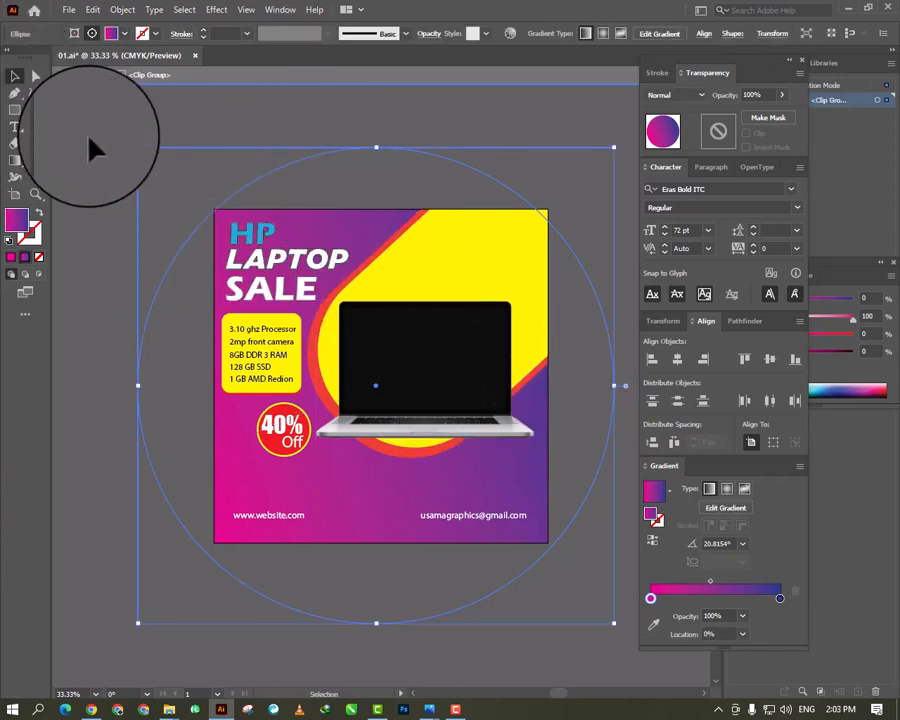
- Exit isolation mode of the clip group and leave everything deselected
{"action": "right_click", "coordinate": [350, 232]}
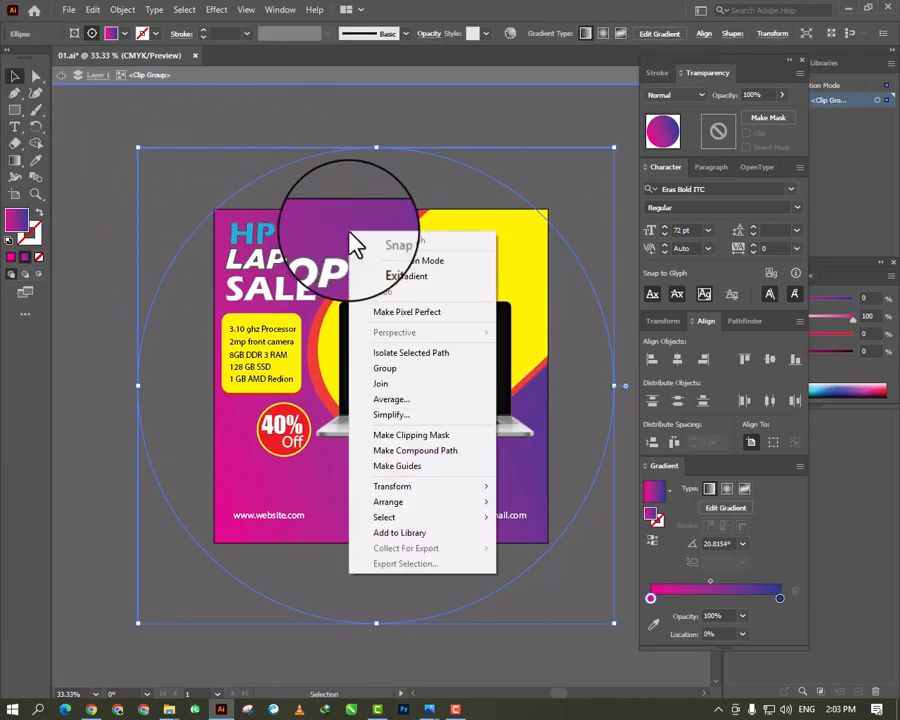
{"action": "left_click", "coordinate": [429, 259]}
{"action": "left_click", "coordinate": [113, 147]}
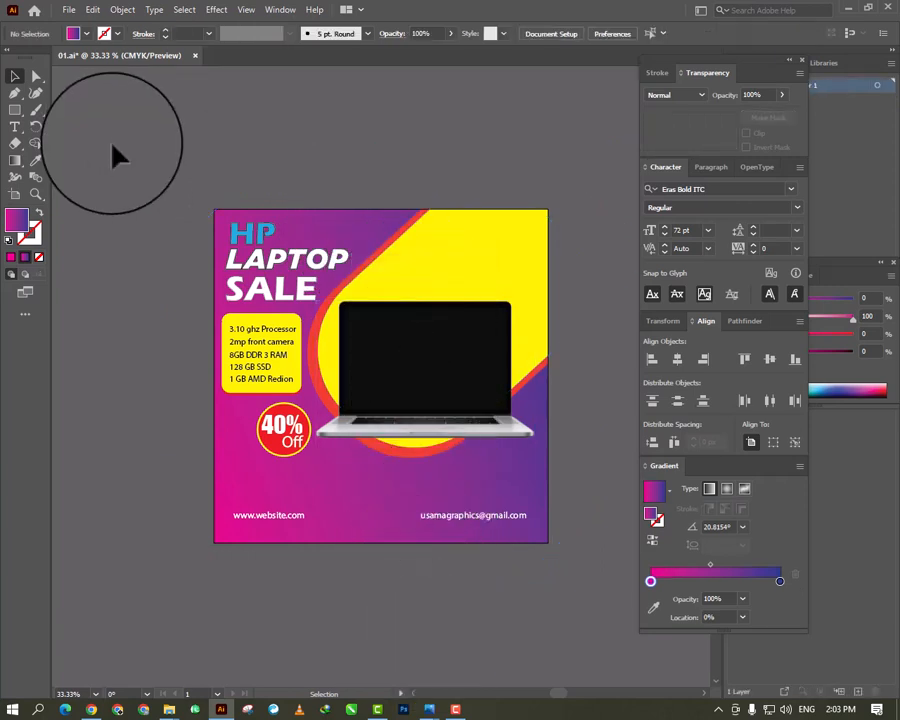
- Examine the whole post with its magenta-to-blue background up close and from a distance
{"action": "key", "text": "ctrl+plus"}
{"action": "key", "text": "ctrl+plus"}
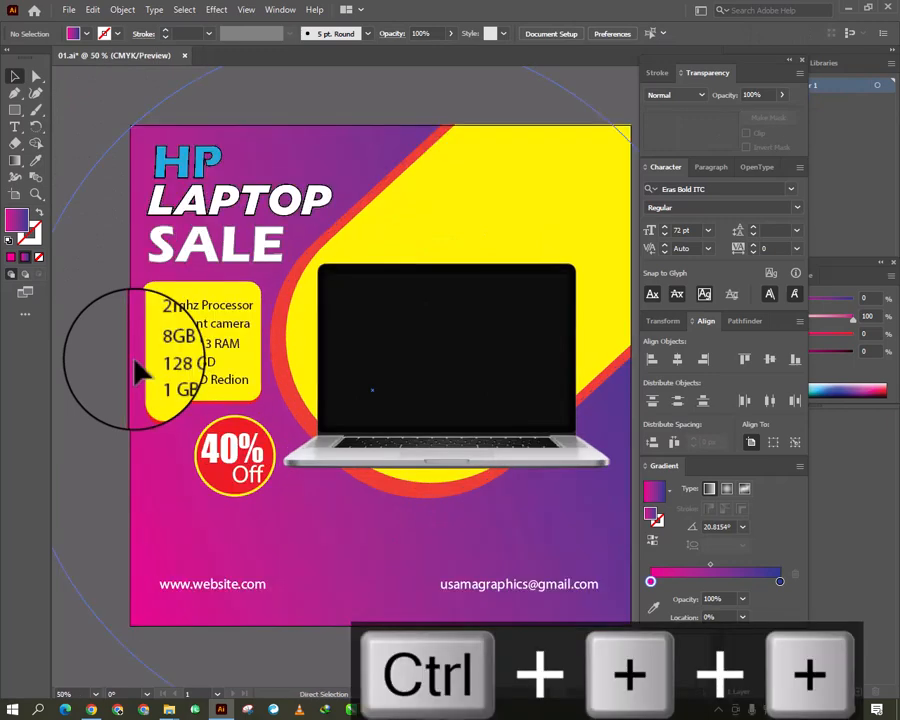
{"action": "key", "text": "ctrl+minus"}
{"action": "key", "text": "ctrl+minus"}
{"action": "key", "text": "ctrl+plus"}
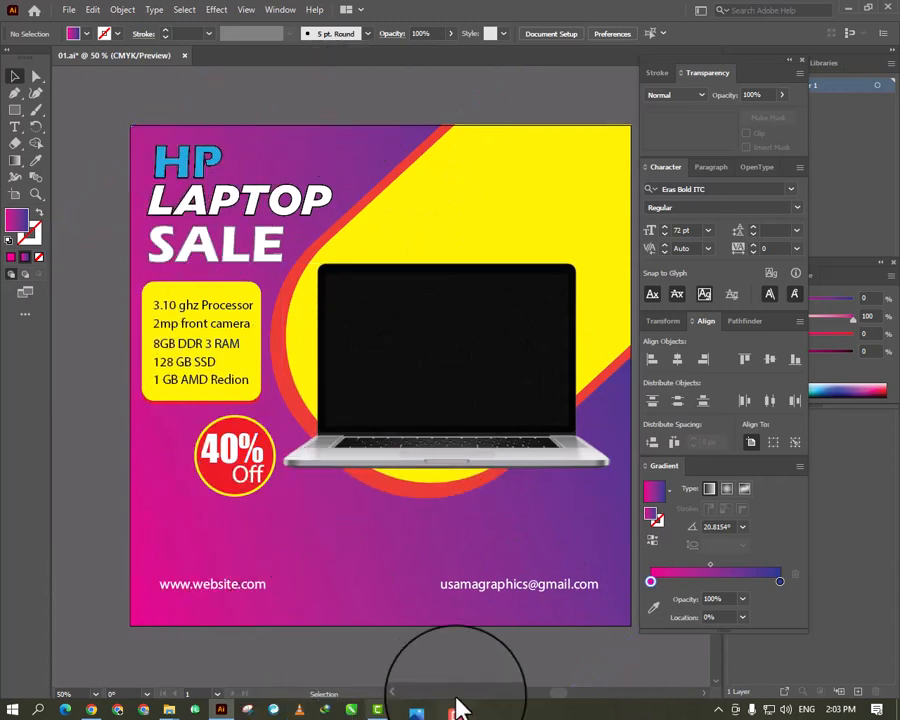
{"action": "key", "text": "ctrl+minus"}
{"action": "key", "text": "ctrl+plus"}
{"action": "key", "text": "ctrl+minus"}
{"action": "key", "text": "ctrl+plus"}
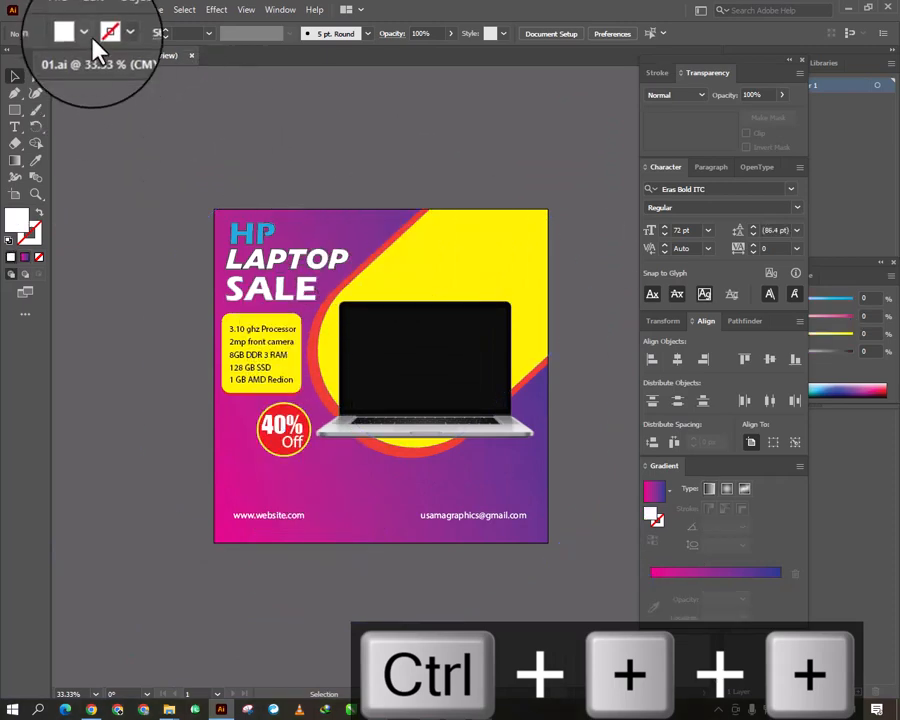
- Start exporting the post with Export As and choose the Desktop's New folder (2) as the destination
{"action": "left_click", "coordinate": [72, 12]}
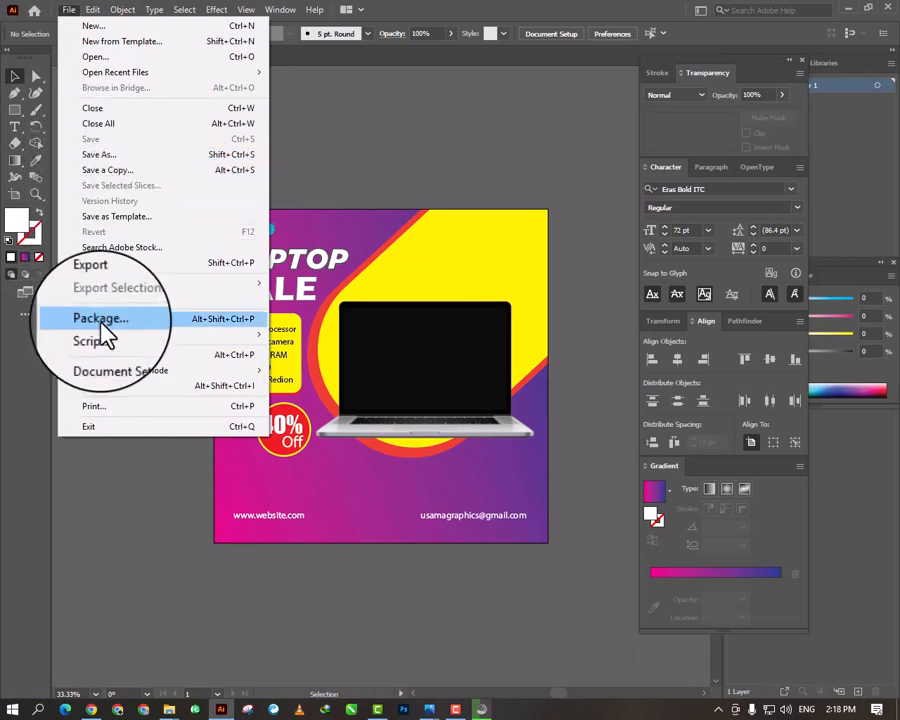
{"action": "mouse_move", "coordinate": [120, 283]}
{"action": "left_click", "coordinate": [312, 305]}
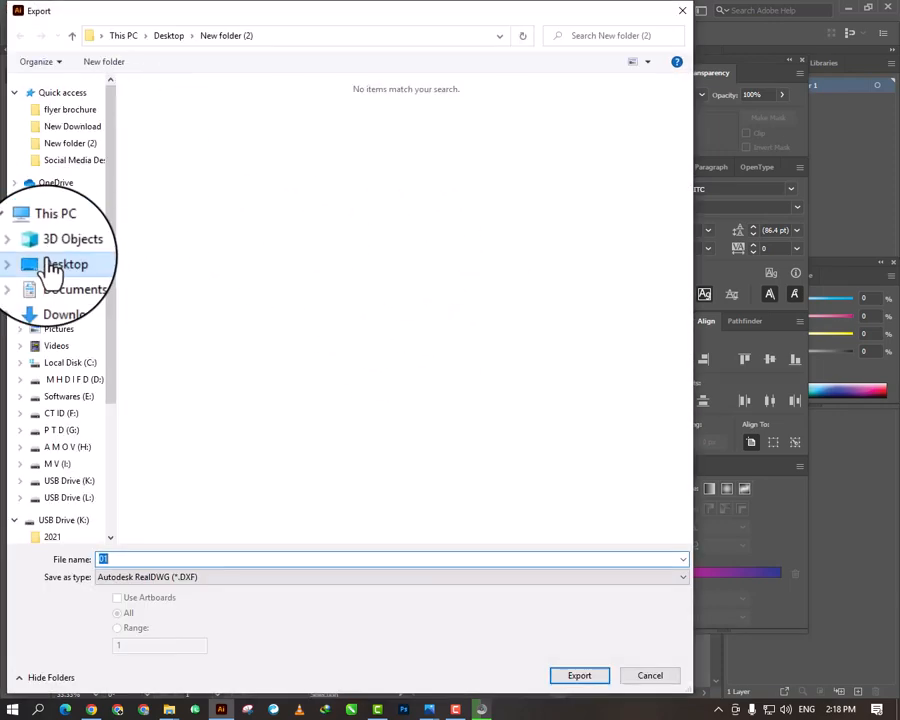
{"action": "left_click", "coordinate": [54, 262]}
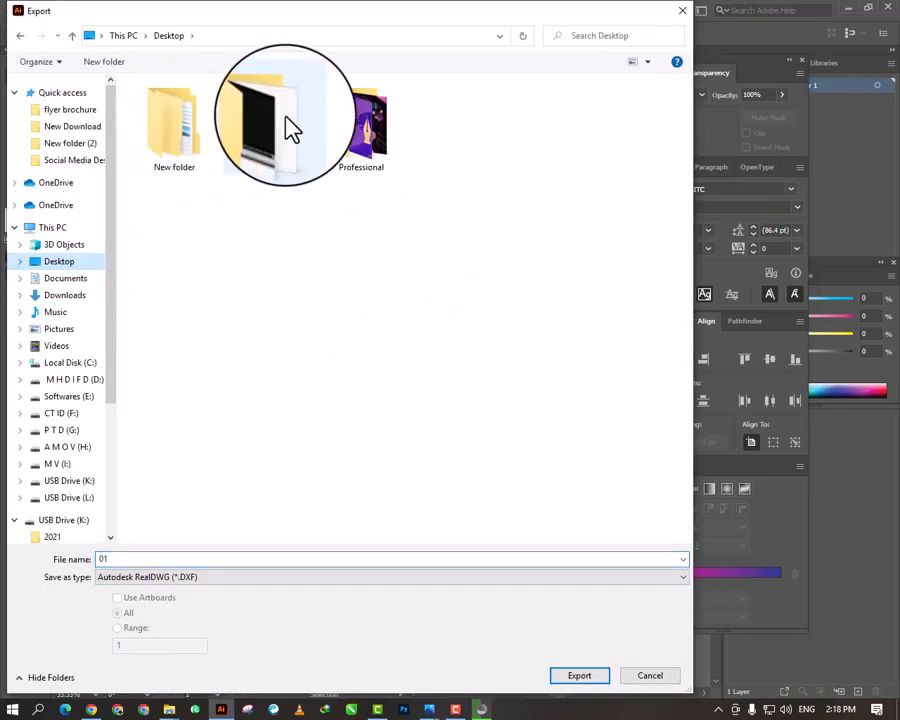
{"action": "left_click", "coordinate": [196, 130]}
{"action": "double_click", "coordinate": [196, 130]}
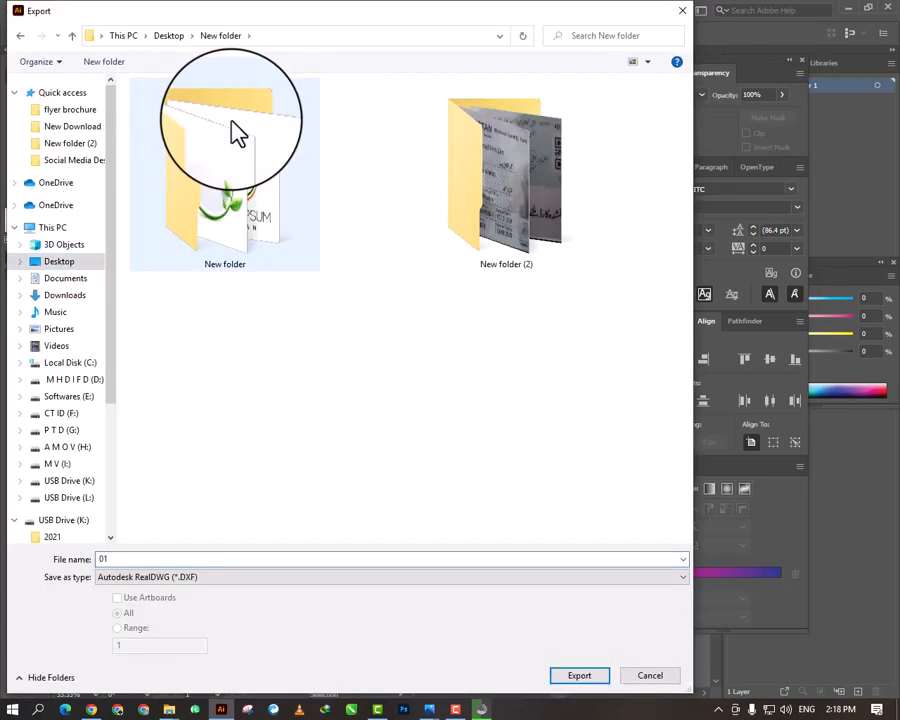
{"action": "left_click", "coordinate": [20, 35]}
{"action": "double_click", "coordinate": [278, 140]}
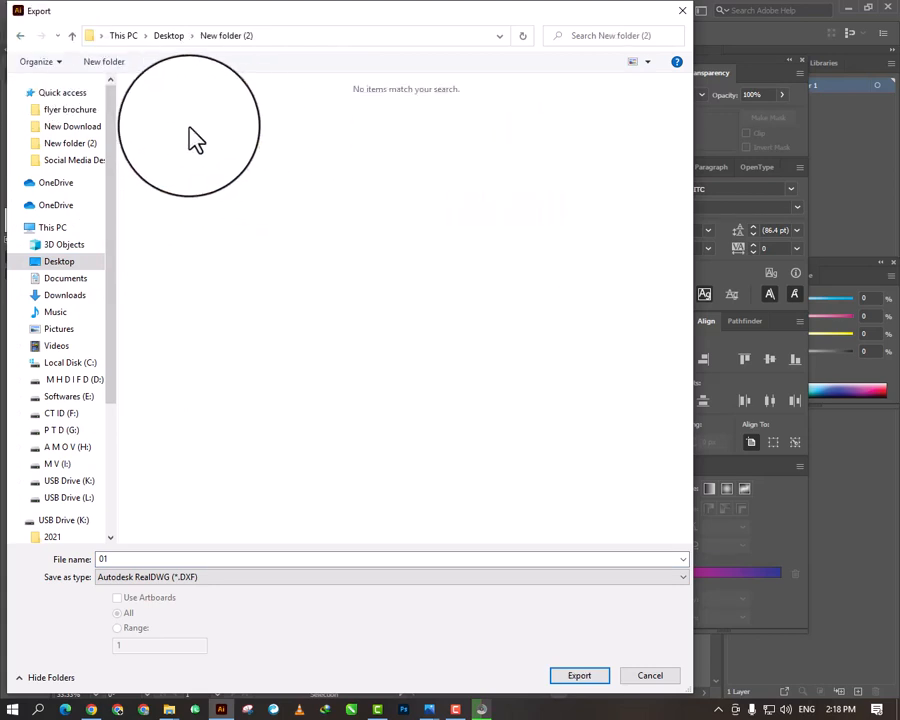
- Export the post as a PNG named "social media post design" at High (300 ppi) resolution with a white background colour
{"action": "left_click", "coordinate": [330, 578]}
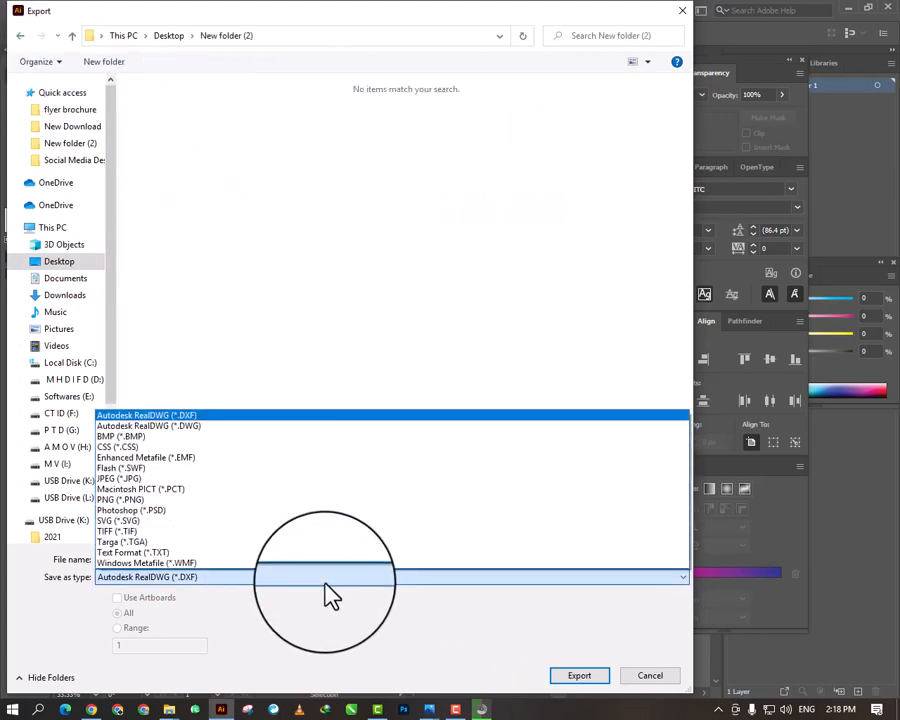
{"action": "left_click", "coordinate": [275, 499]}
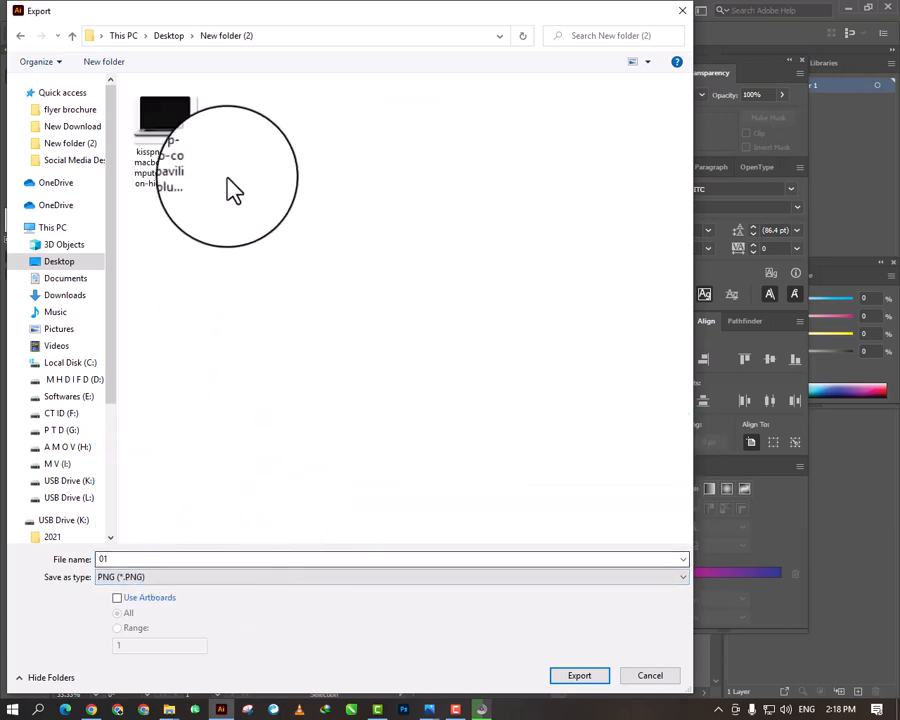
{"action": "double_click", "coordinate": [196, 560]}
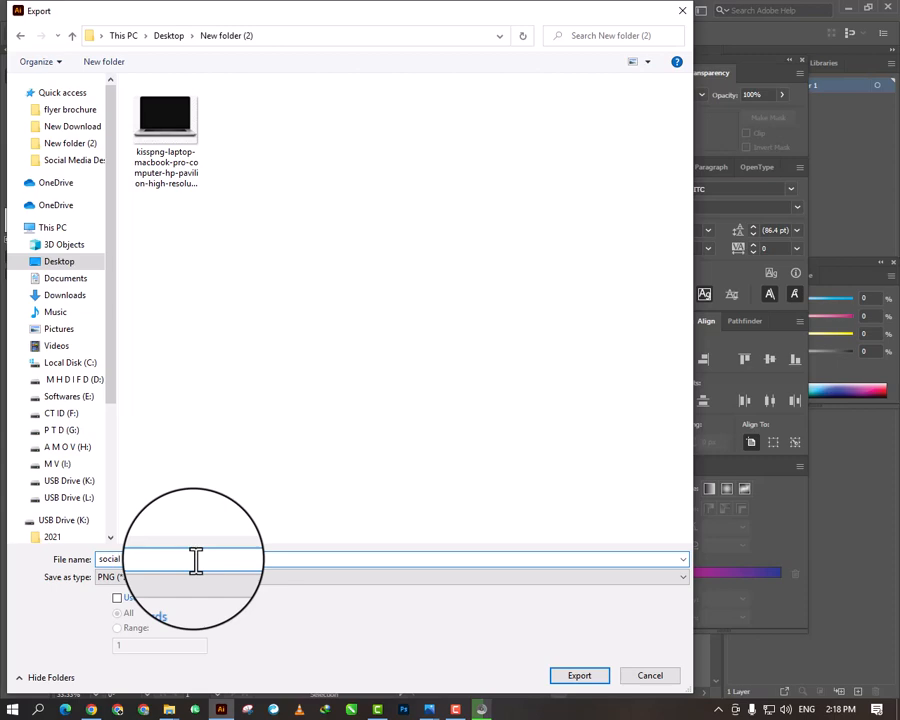
{"action": "key", "text": "Return"}
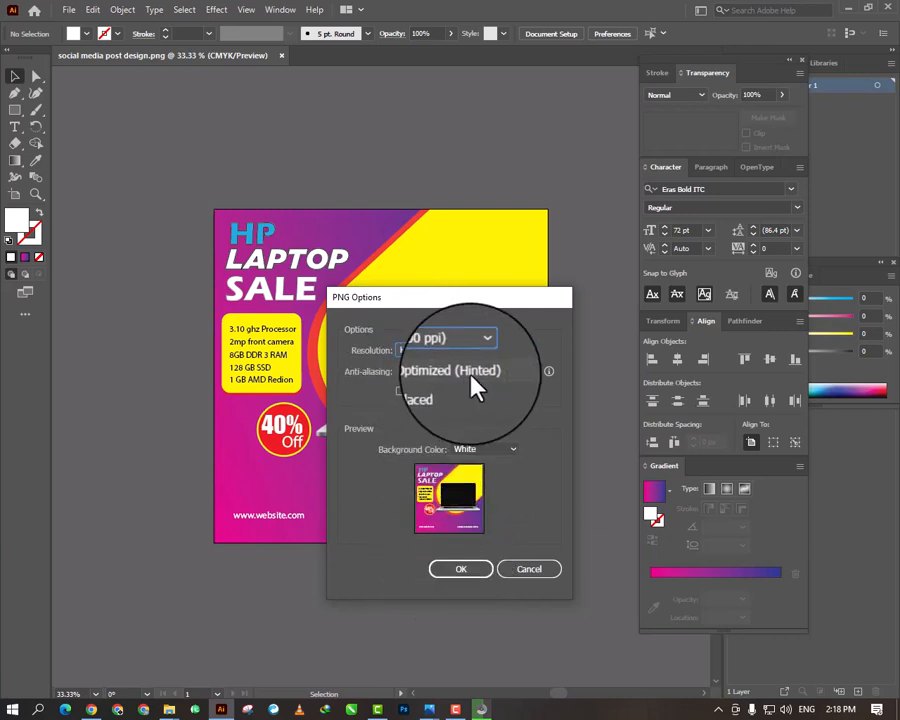
{"action": "left_click", "coordinate": [462, 565]}
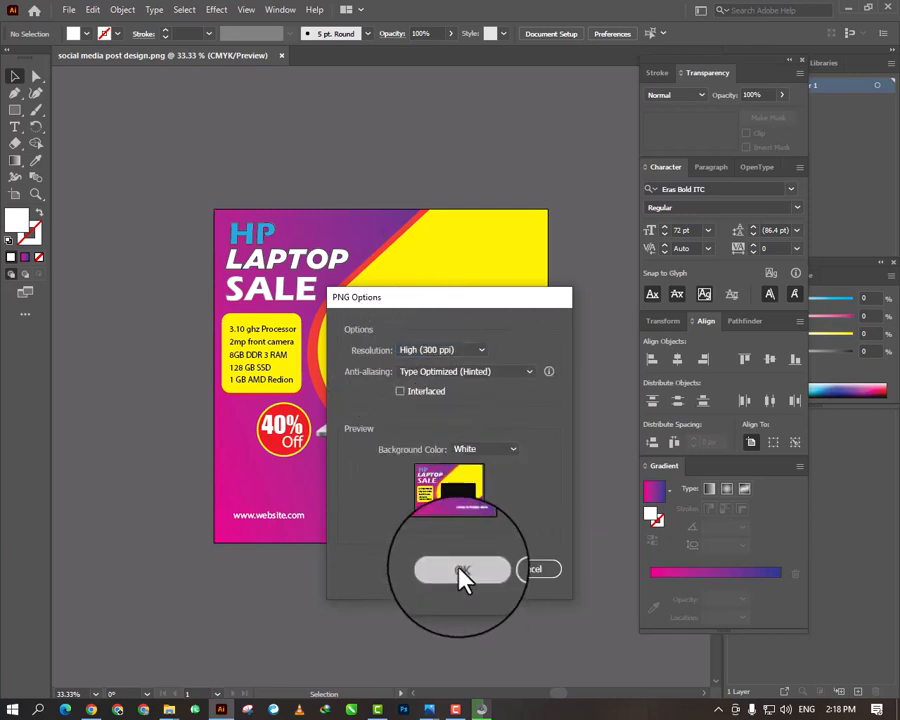